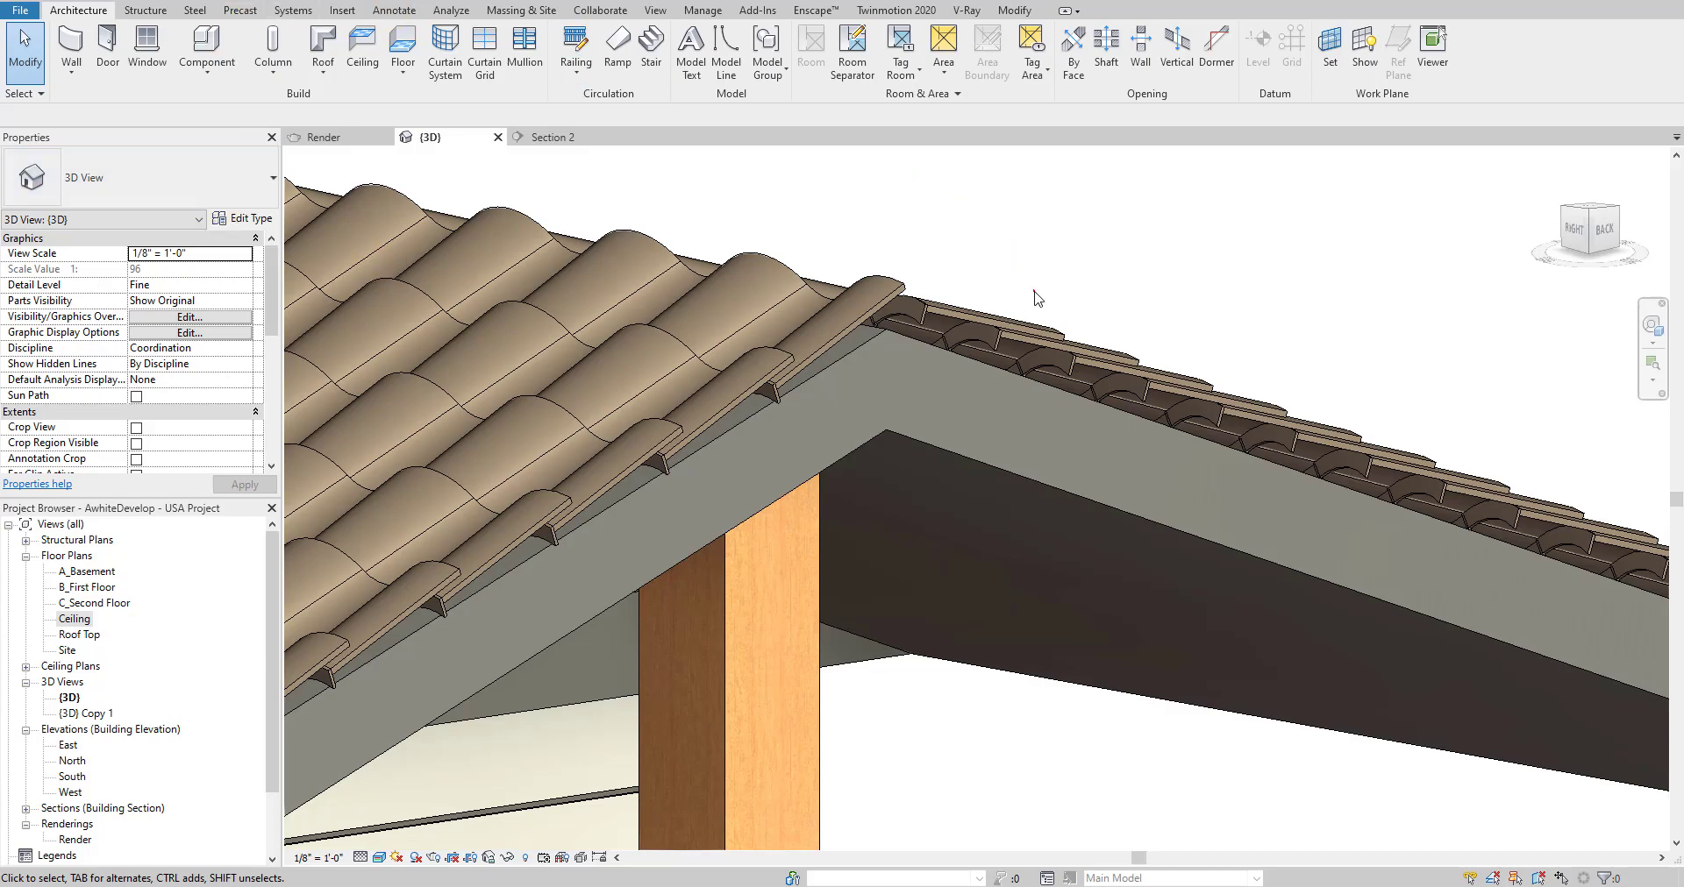
- Orbit and zoom the 3D view to inspect the clay-tiled gable ridge
{"action": "middle_click_drag", "start_coordinate": [1007, 329], "coordinate": [1053, 428], "text": "shift"}
{"action": "scroll", "coordinate": [1052, 429], "scroll_direction": "down", "scroll_amount": 2}
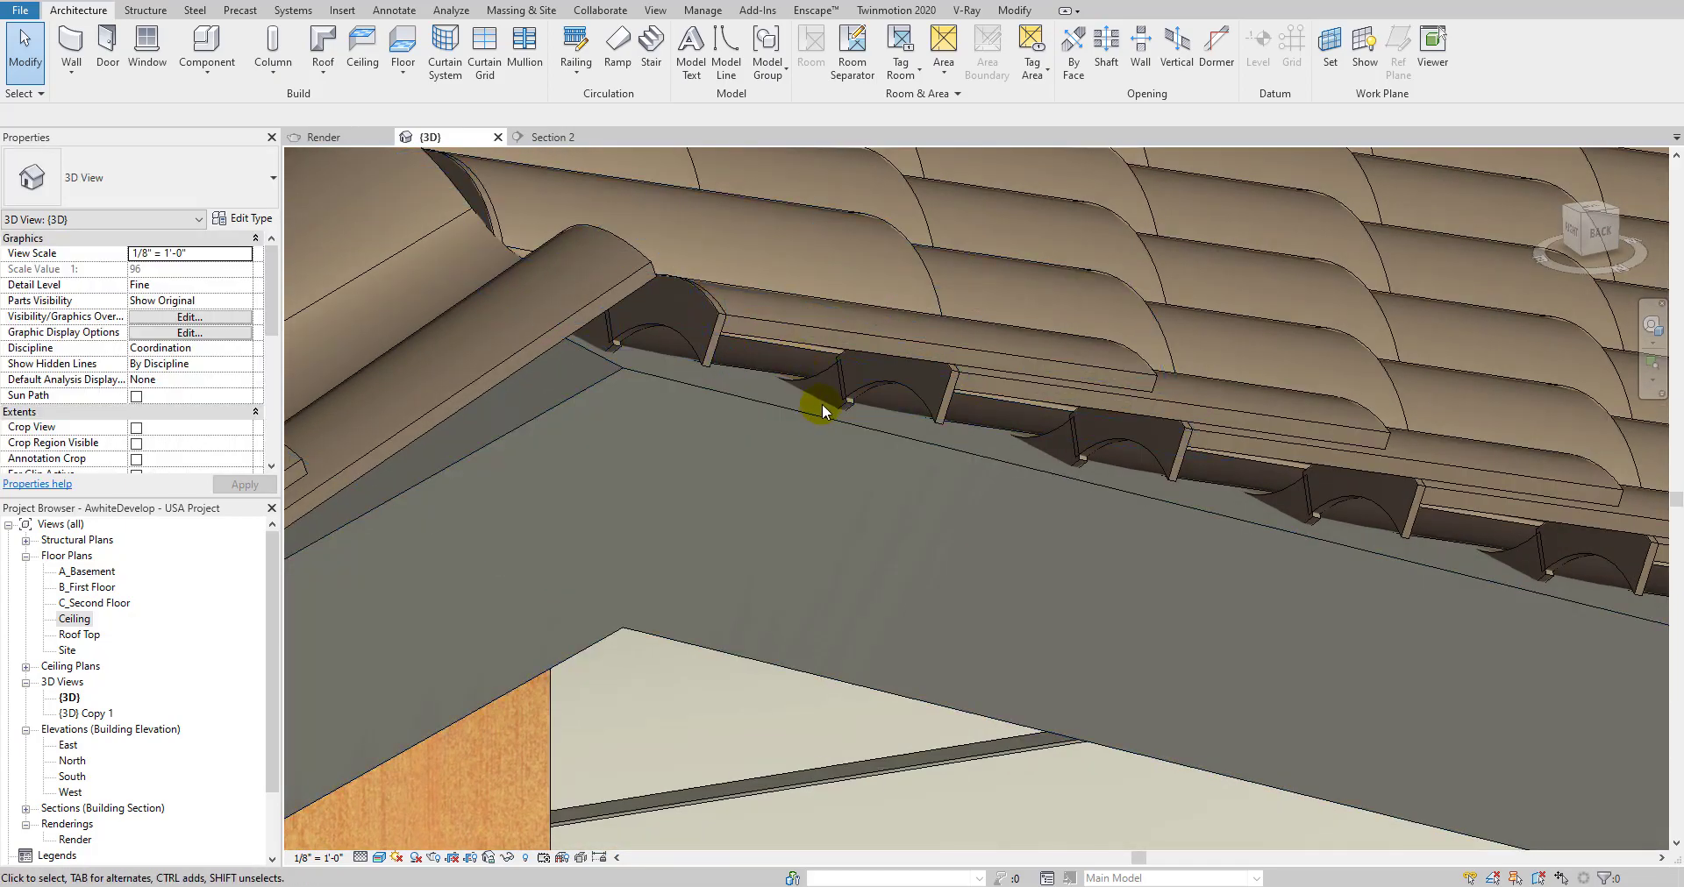
{"action": "scroll", "coordinate": [823, 404], "scroll_direction": "down", "scroll_amount": 3}
{"action": "mouse_move", "coordinate": [869, 406]}
{"action": "middle_mouse_down", "text": "shift"}
{"action": "mouse_move", "coordinate": [971, 439]}
{"action": "mouse_move", "coordinate": [804, 365]}
{"action": "mouse_move", "coordinate": [872, 379]}
{"action": "mouse_move", "coordinate": [842, 402]}
{"action": "mouse_move", "coordinate": [766, 395]}
{"action": "mouse_move", "coordinate": [886, 439]}
{"action": "mouse_move", "coordinate": [1034, 462]}
{"action": "mouse_move", "coordinate": [892, 424]}
{"action": "middle_mouse_up", "text": "shift"}
{"action": "scroll", "coordinate": [756, 397], "scroll_direction": "up", "scroll_amount": 3}
{"action": "scroll", "coordinate": [892, 419], "scroll_direction": "down", "scroll_amount": 4}
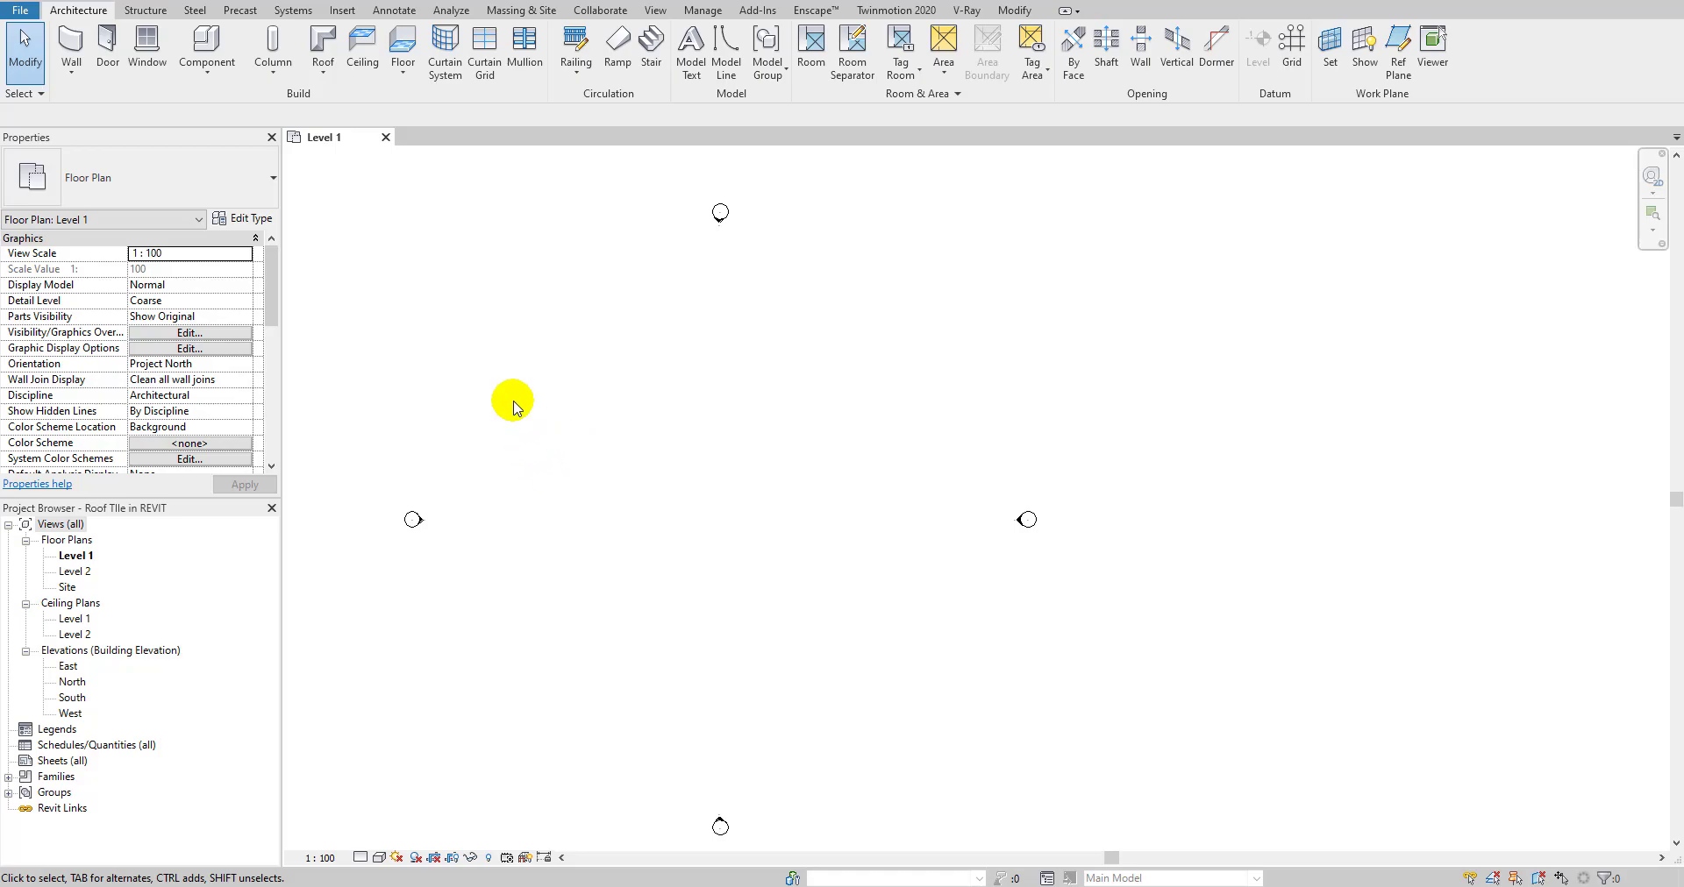
- Draw a rectangle of walls rising from Level 1 up to Level 2
{"action": "left_click", "coordinate": [73, 51]}
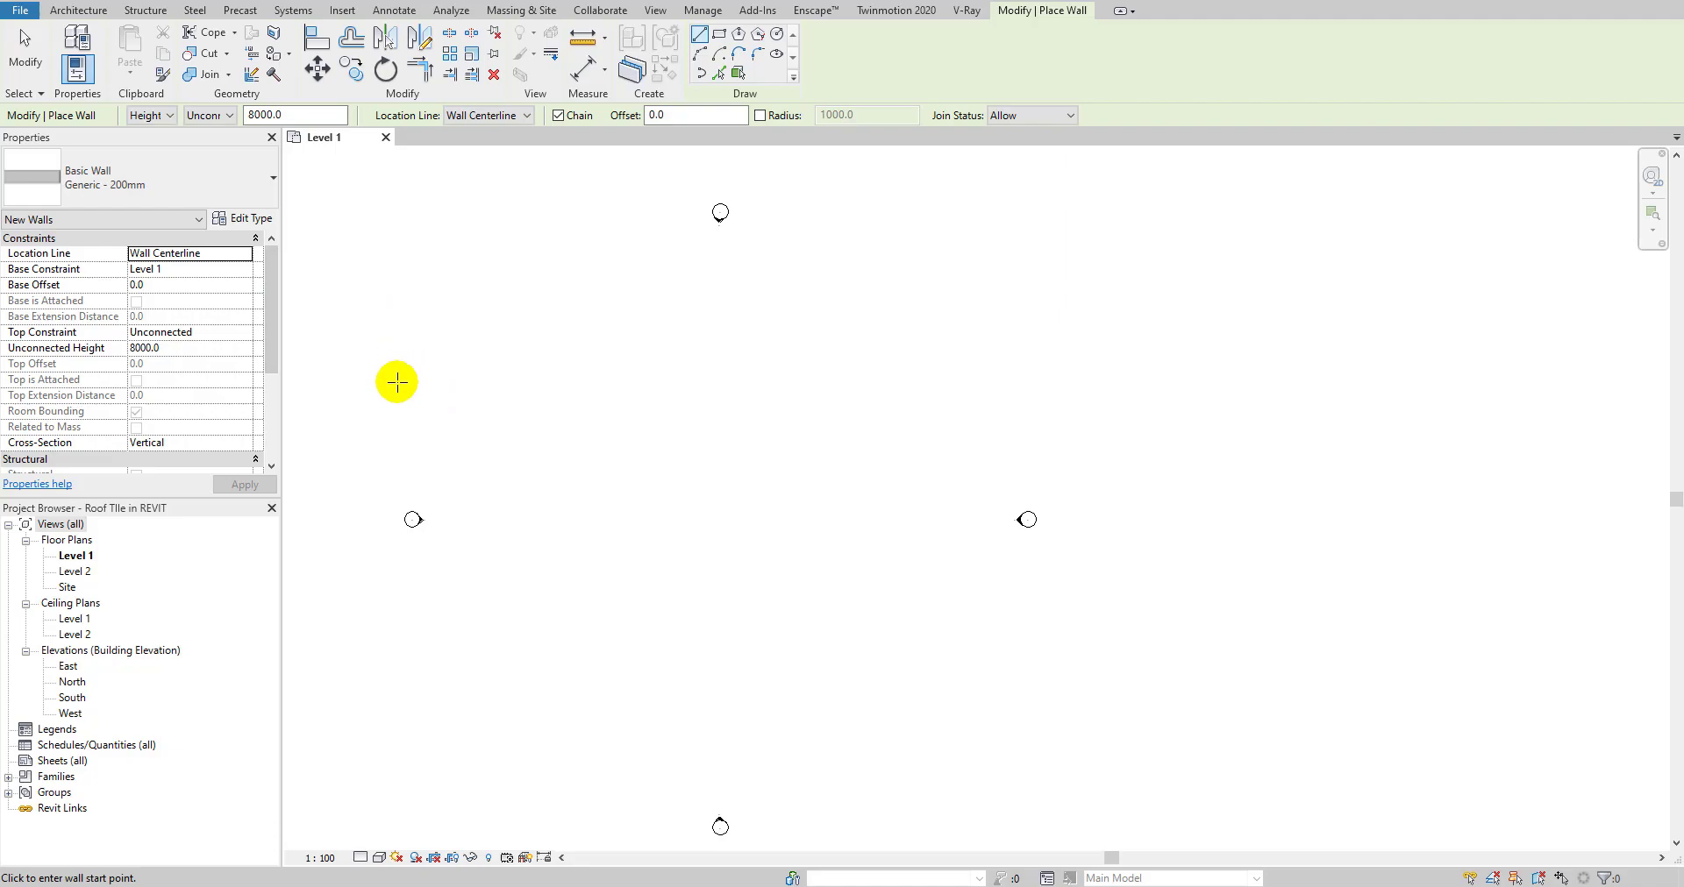
{"action": "left_click", "coordinate": [245, 333]}
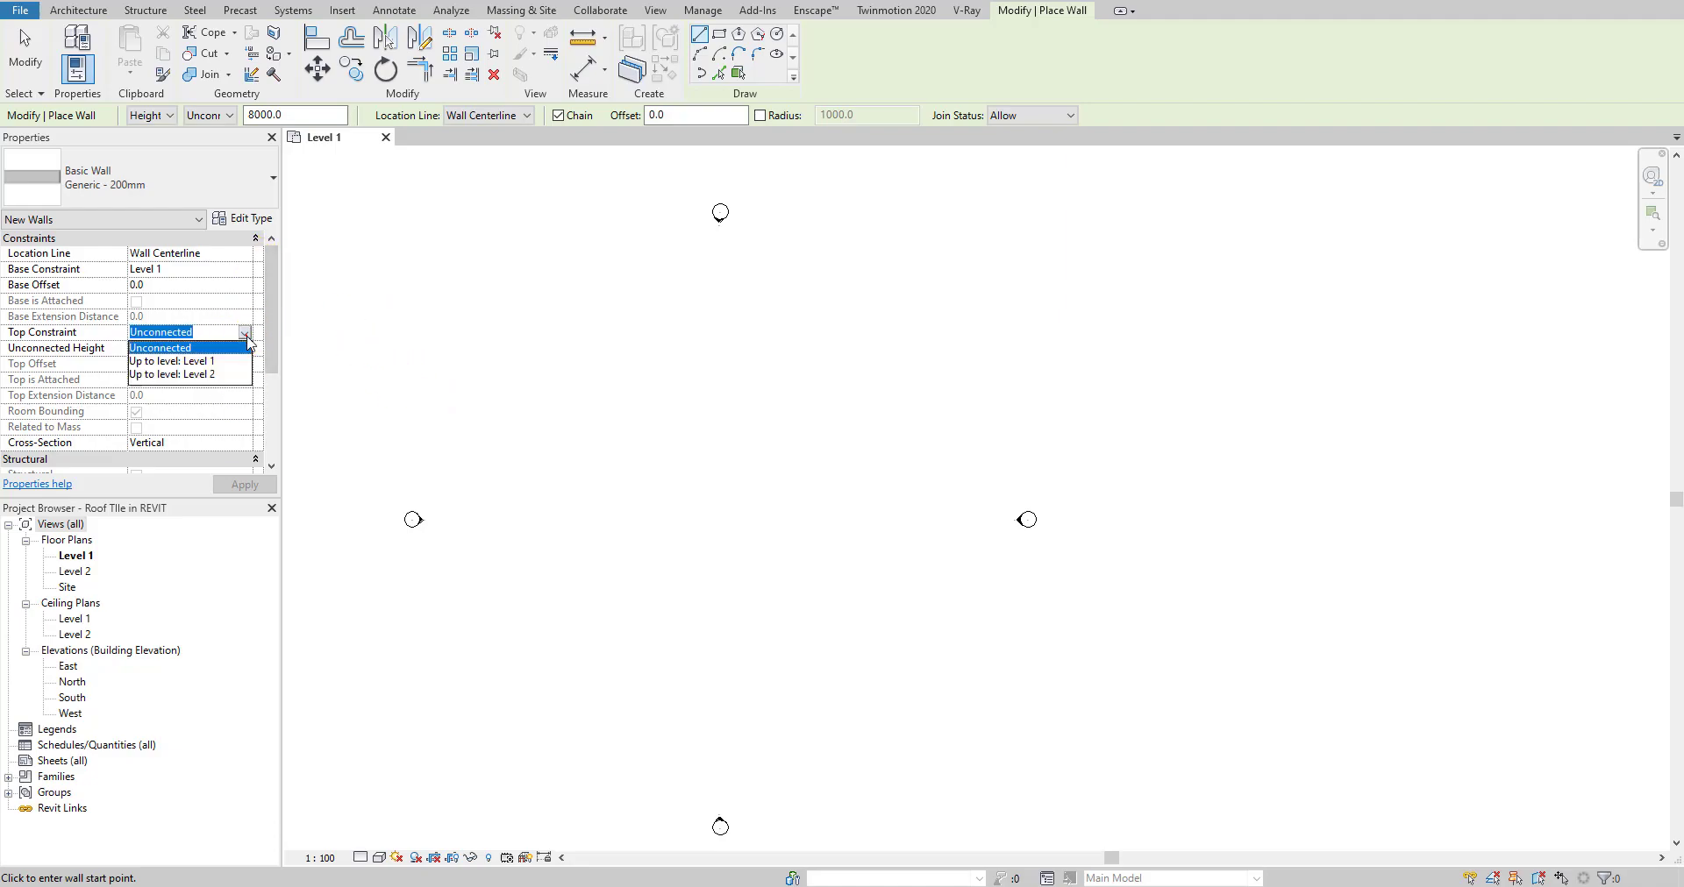
{"action": "left_click", "coordinate": [211, 374]}
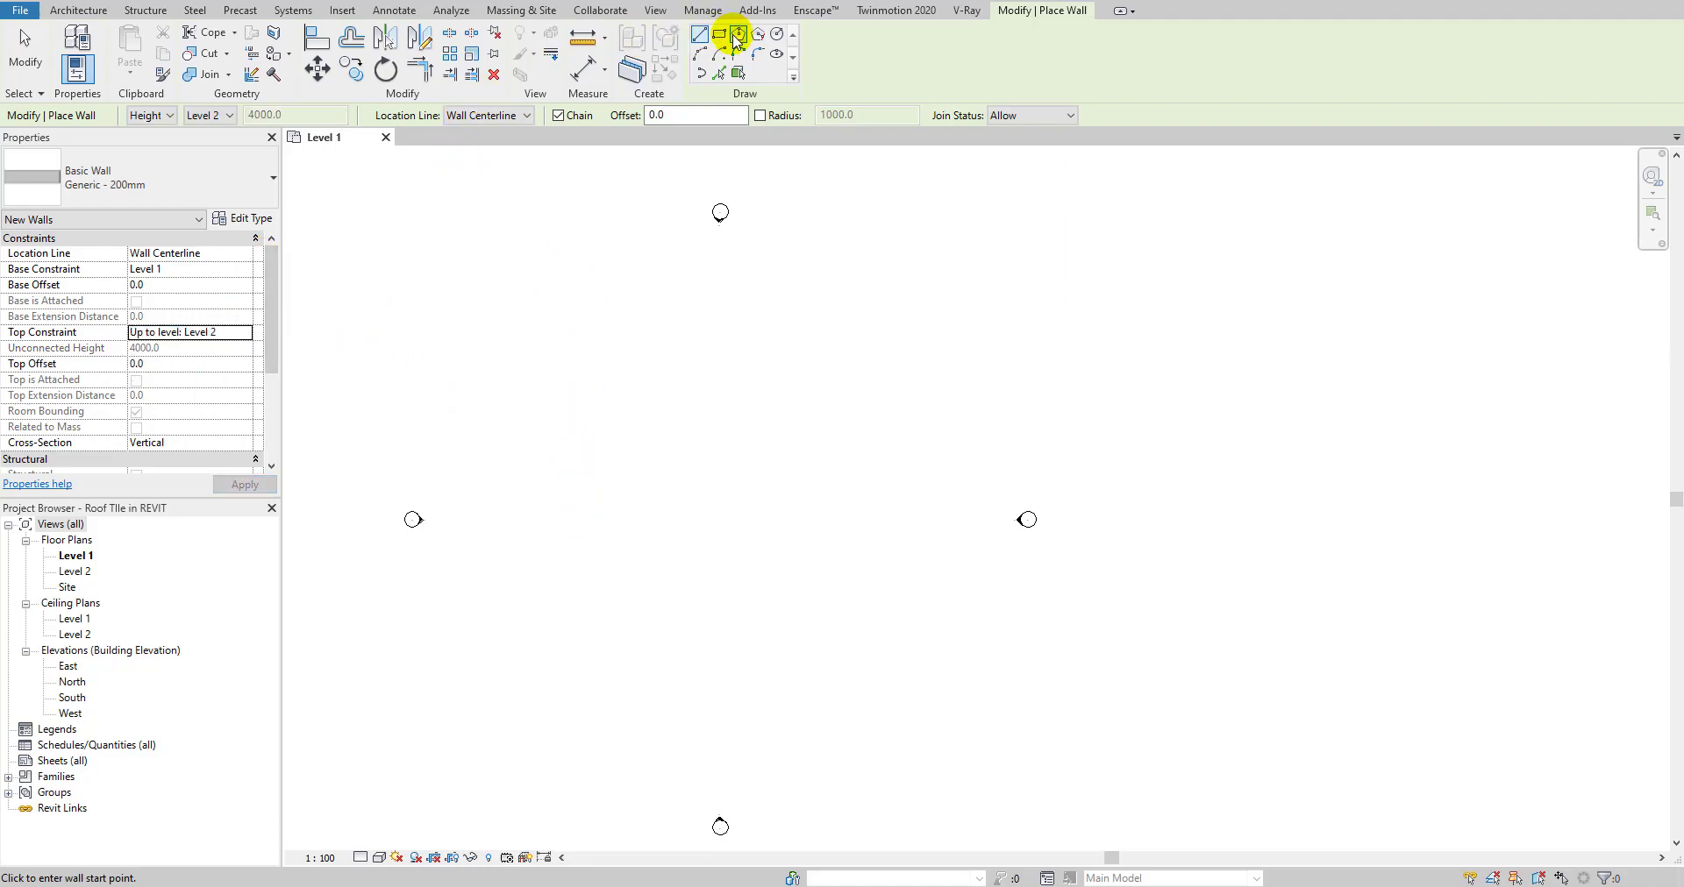
{"action": "left_click", "coordinate": [522, 401]}
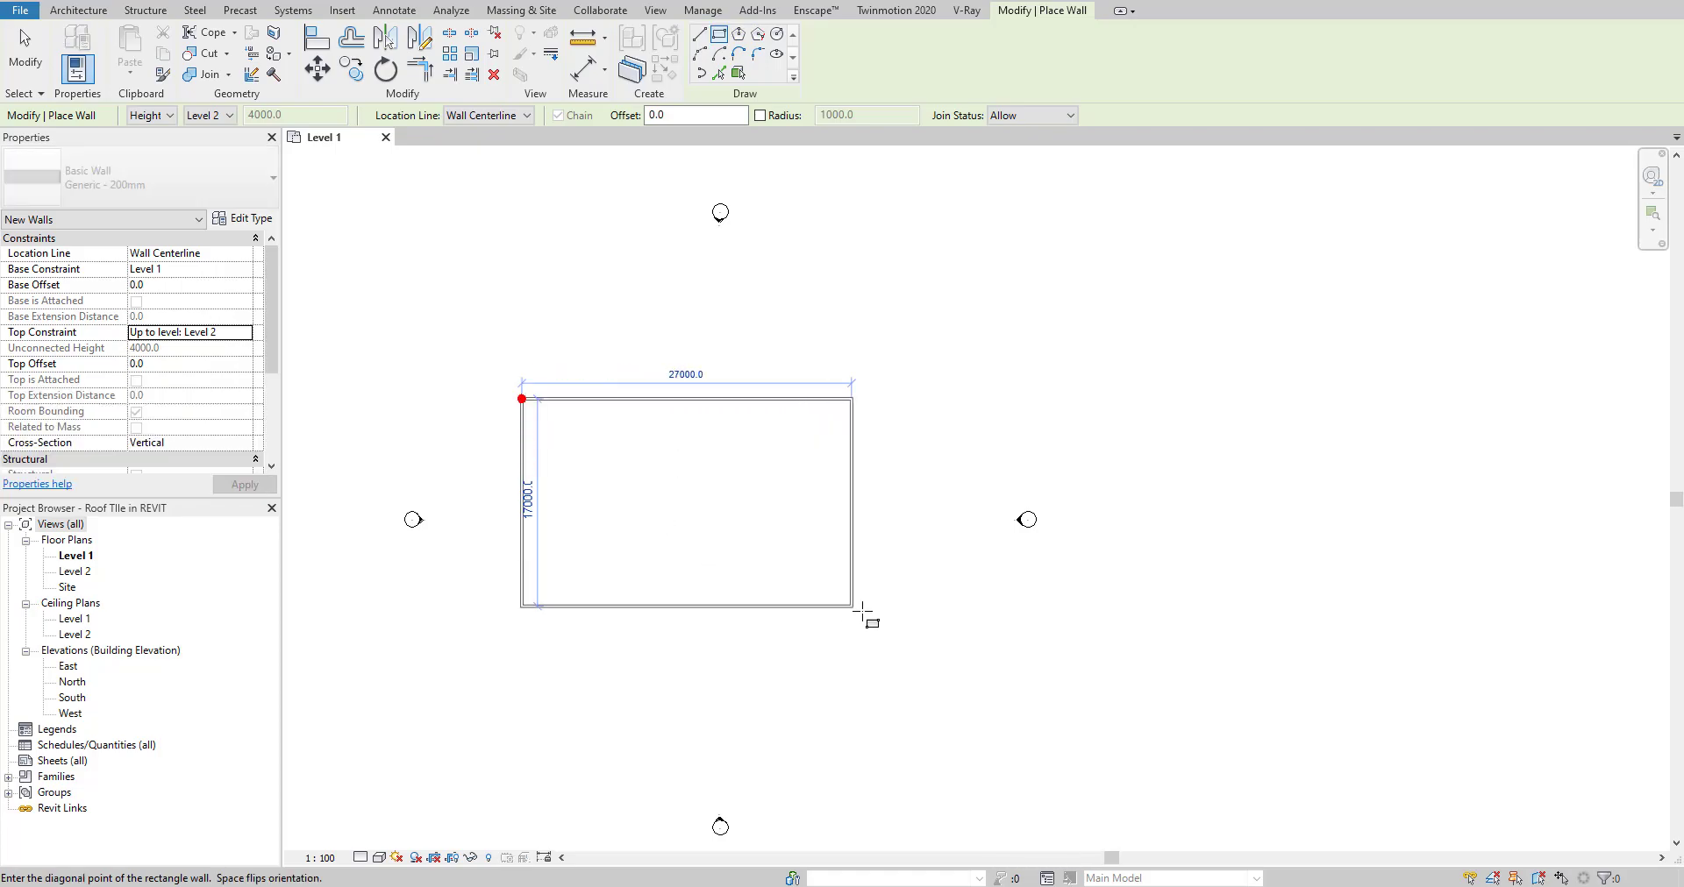
{"action": "left_click", "coordinate": [649, 473]}
{"action": "key", "text": "Escape"}
{"action": "key", "text": "Escape"}
- Move the four walls down and to the right and recentre the plan on them
{"action": "left_click_drag", "start_coordinate": [491, 342], "coordinate": [769, 590]}
{"action": "left_click_drag", "start_coordinate": [645, 447], "coordinate": [774, 537]}
{"action": "scroll", "coordinate": [759, 537], "scroll_direction": "up", "scroll_amount": 2}
{"action": "scroll", "coordinate": [756, 541], "scroll_direction": "up", "scroll_amount": 2}
{"action": "left_click", "coordinate": [691, 527]}
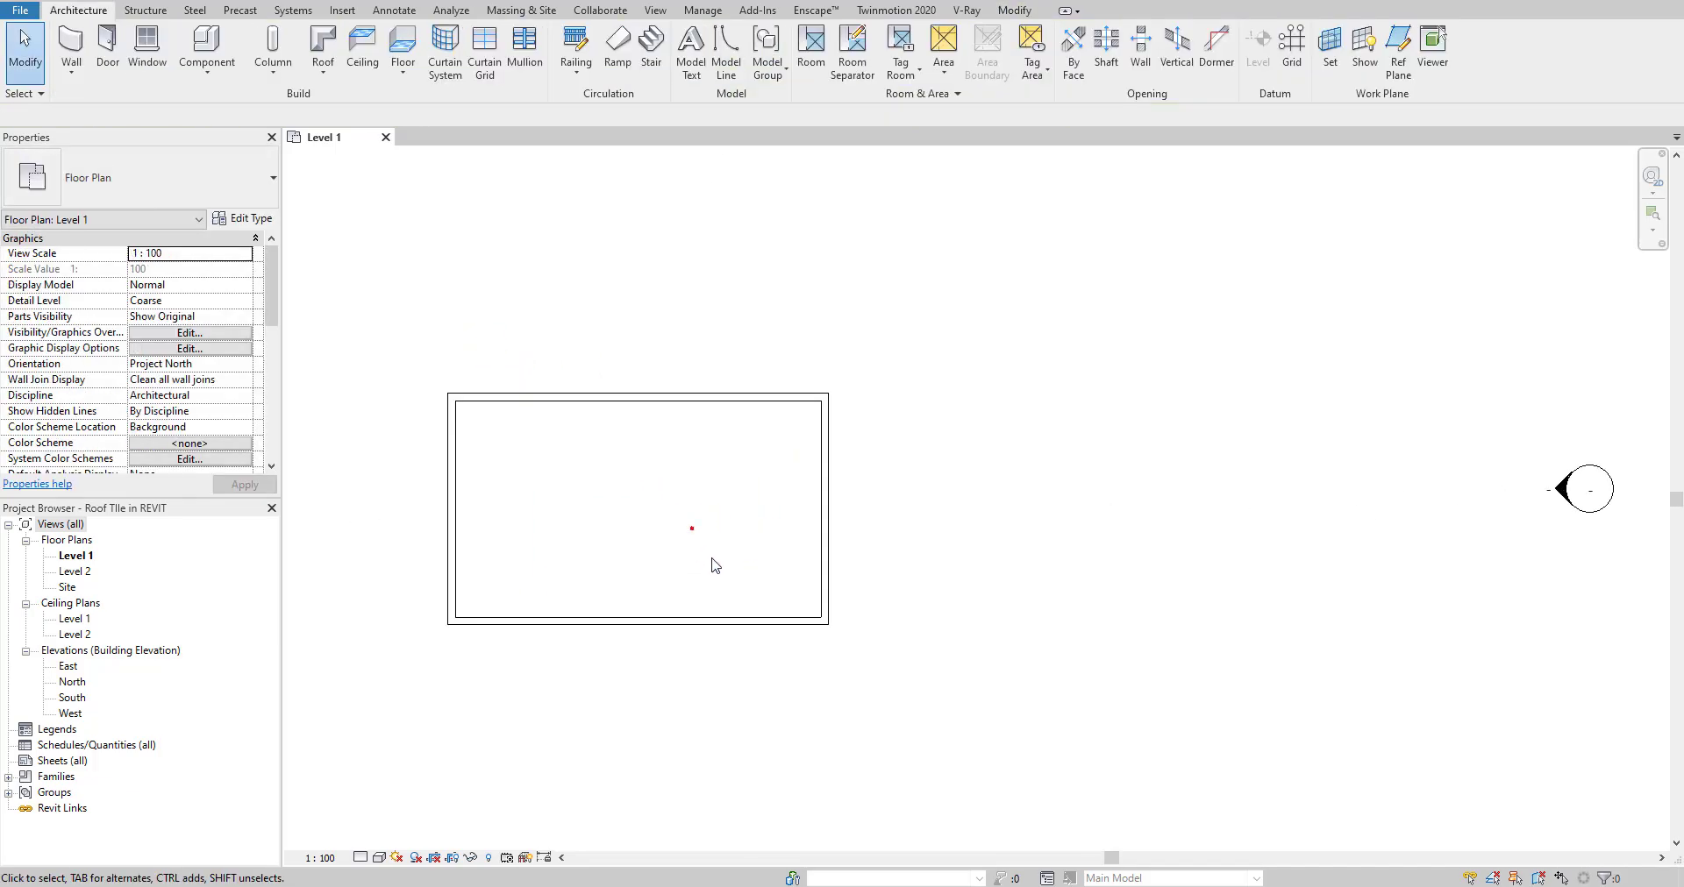
{"action": "middle_click_drag", "start_coordinate": [710, 560], "coordinate": [739, 565]}
- Show the plan at Fine detail level with the Shaded visual style
{"action": "left_click", "coordinate": [359, 857]}
{"action": "left_click", "coordinate": [386, 835]}
{"action": "left_click", "coordinate": [378, 857]}
{"action": "left_click", "coordinate": [465, 804]}
{"action": "scroll", "coordinate": [868, 557], "scroll_direction": "up", "scroll_amount": 3}
{"action": "scroll", "coordinate": [867, 586], "scroll_direction": "down", "scroll_amount": 6}
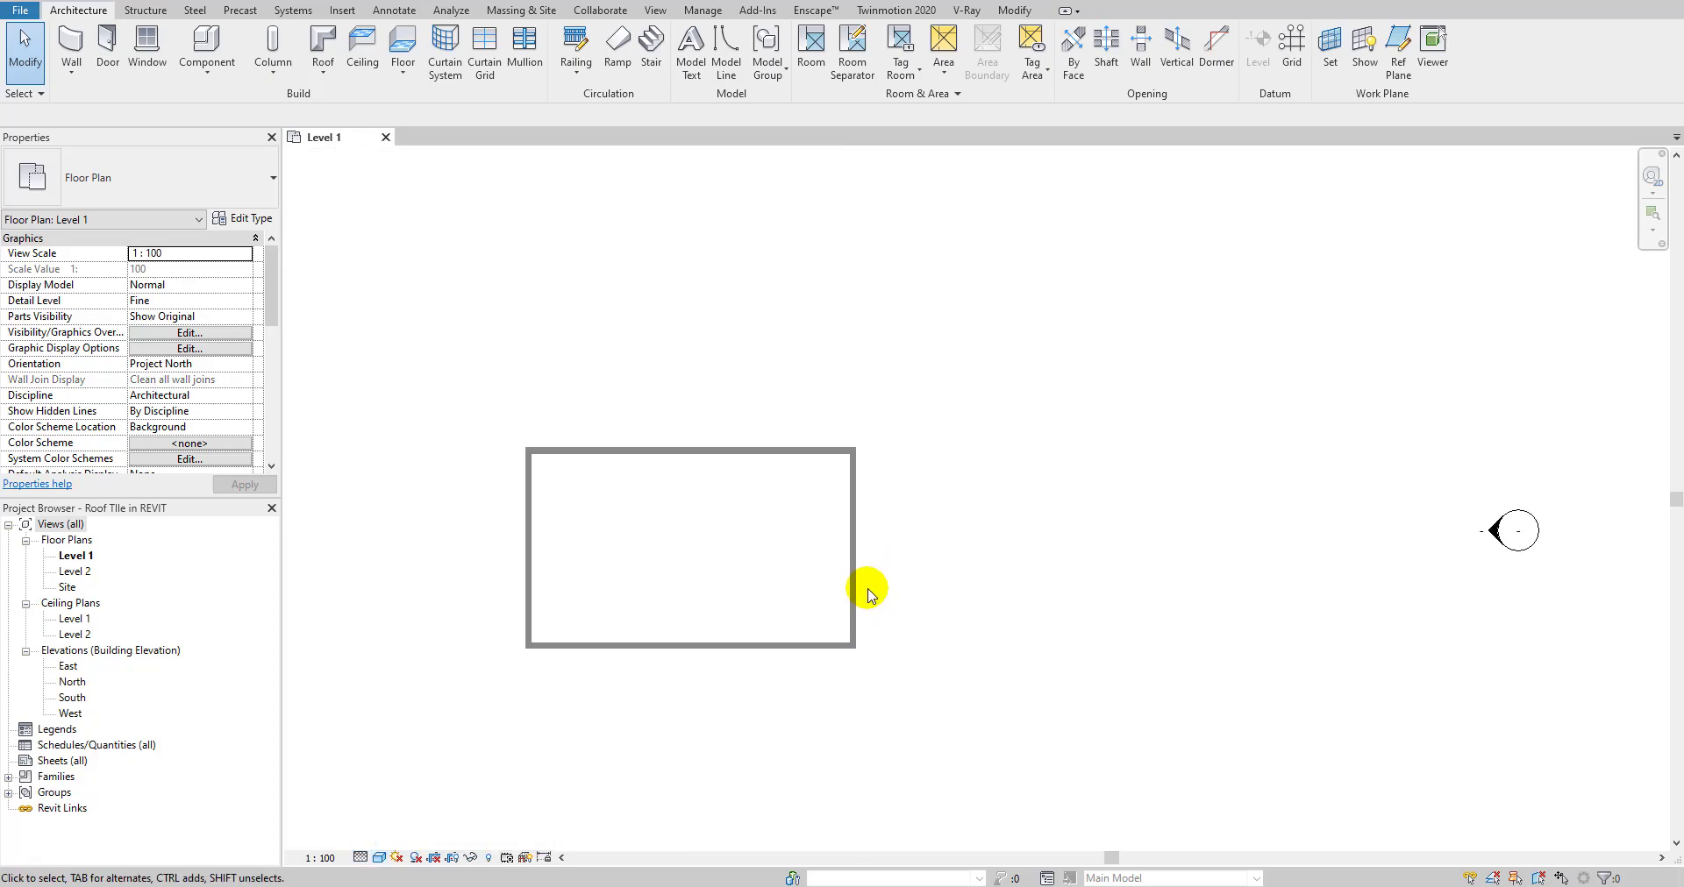
{"action": "scroll", "coordinate": [802, 566], "scroll_direction": "up", "scroll_amount": 3}
{"action": "middle_click_drag", "start_coordinate": [823, 634], "coordinate": [811, 562]}
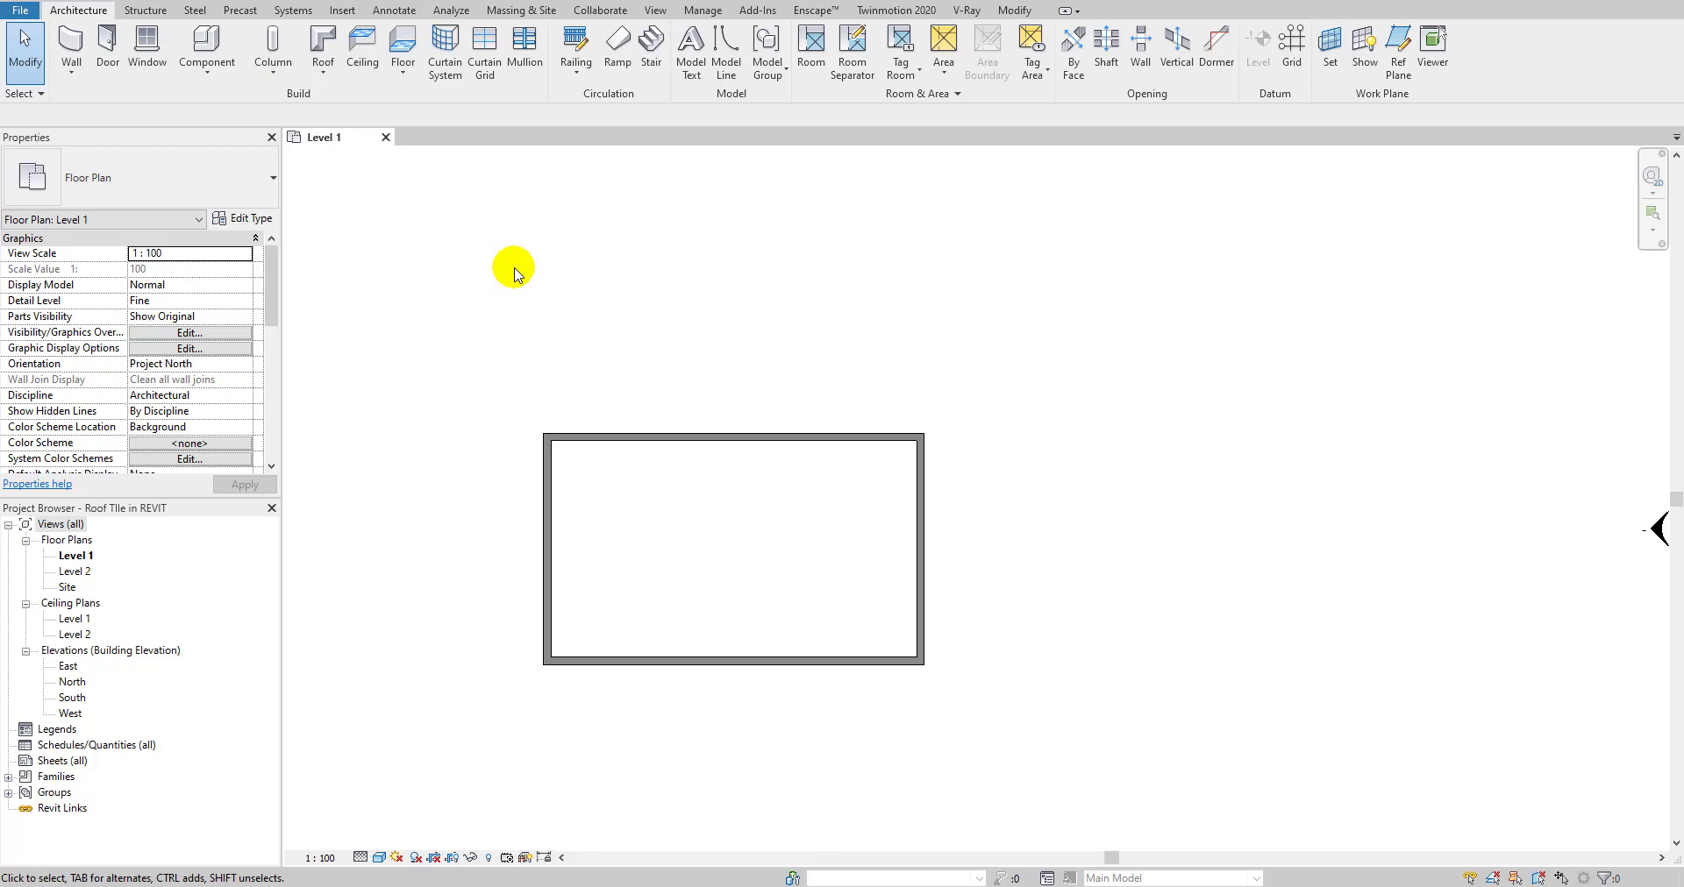
{"action": "left_click", "coordinate": [322, 70]}
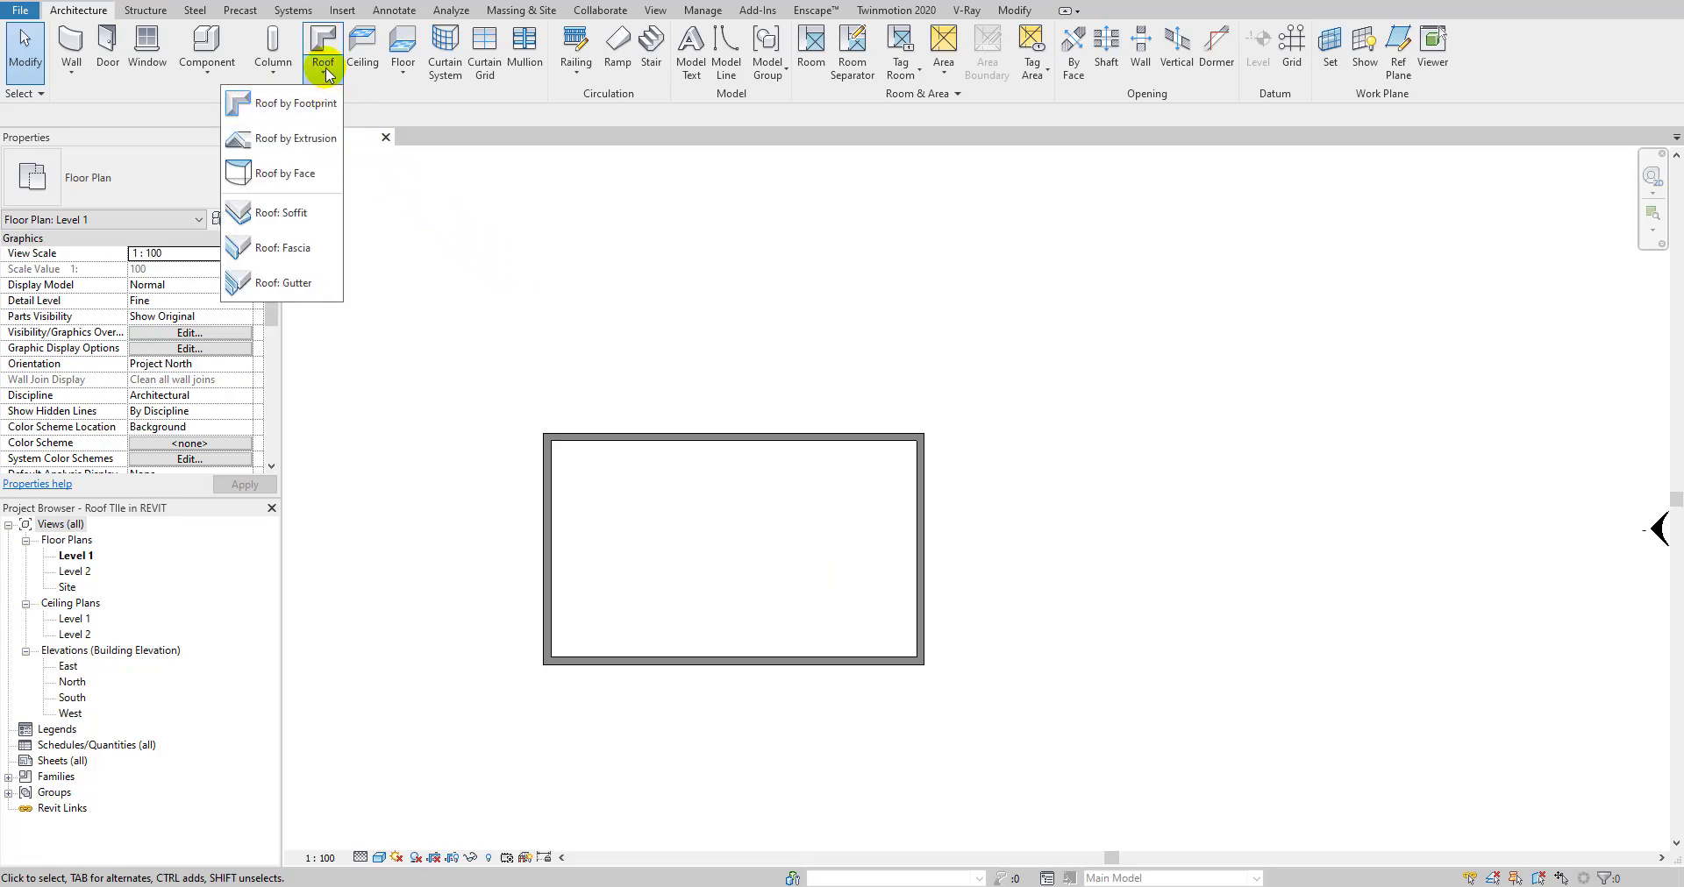
- Start a footprint roof on Level 2, picking walls with a 304.8 overhang offset
{"action": "left_click", "coordinate": [313, 113]}
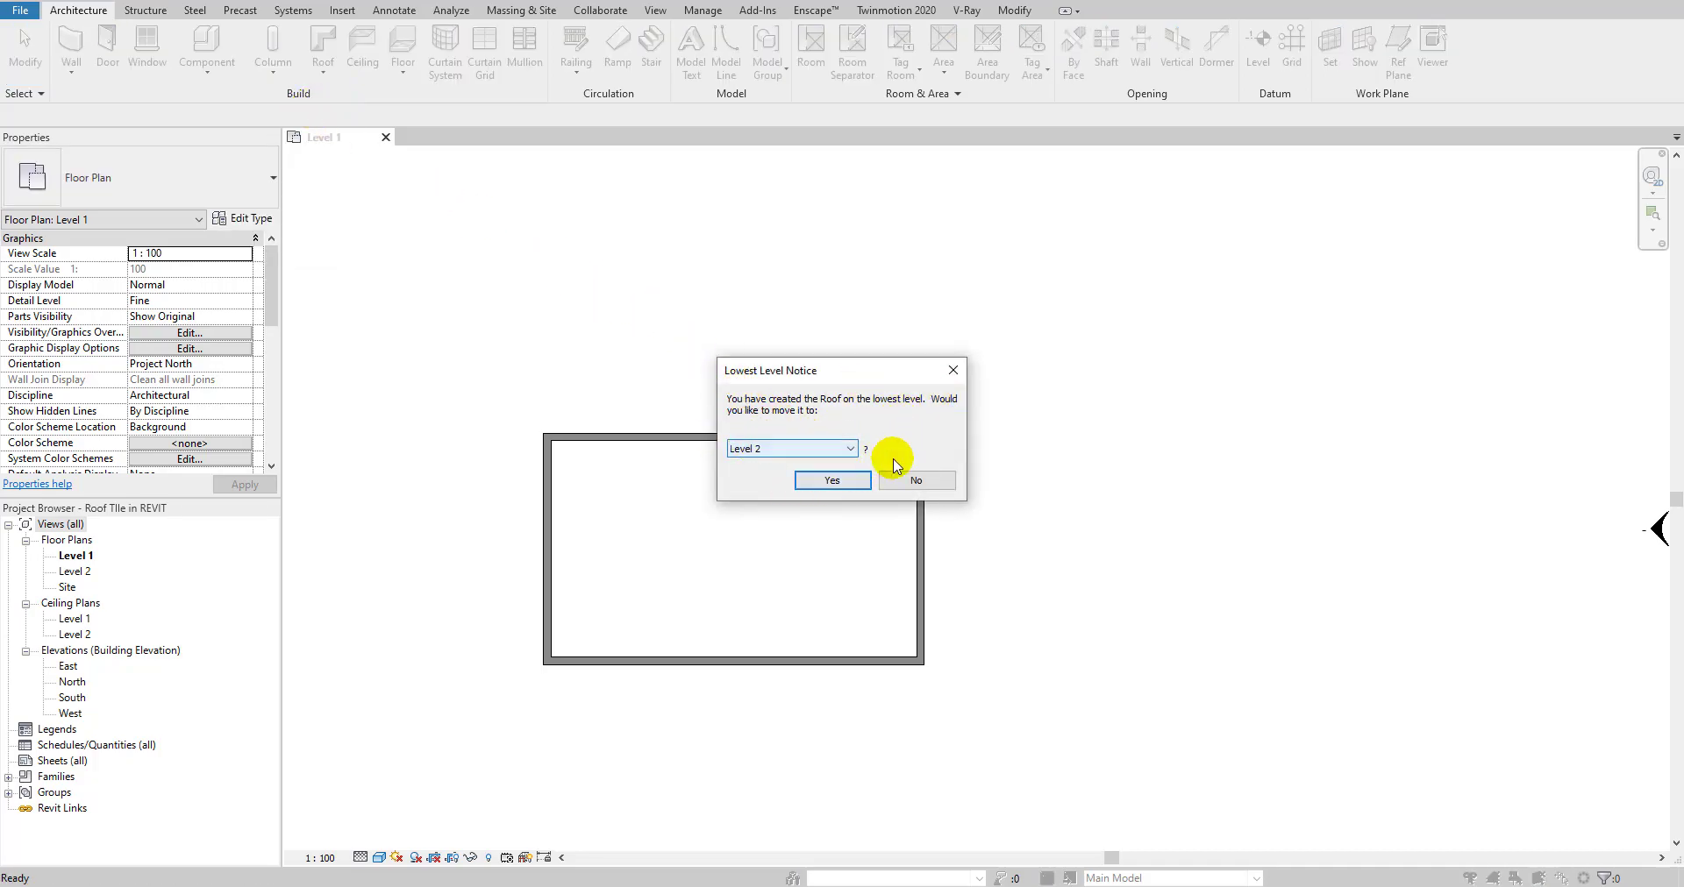
{"action": "left_click", "coordinate": [814, 480]}
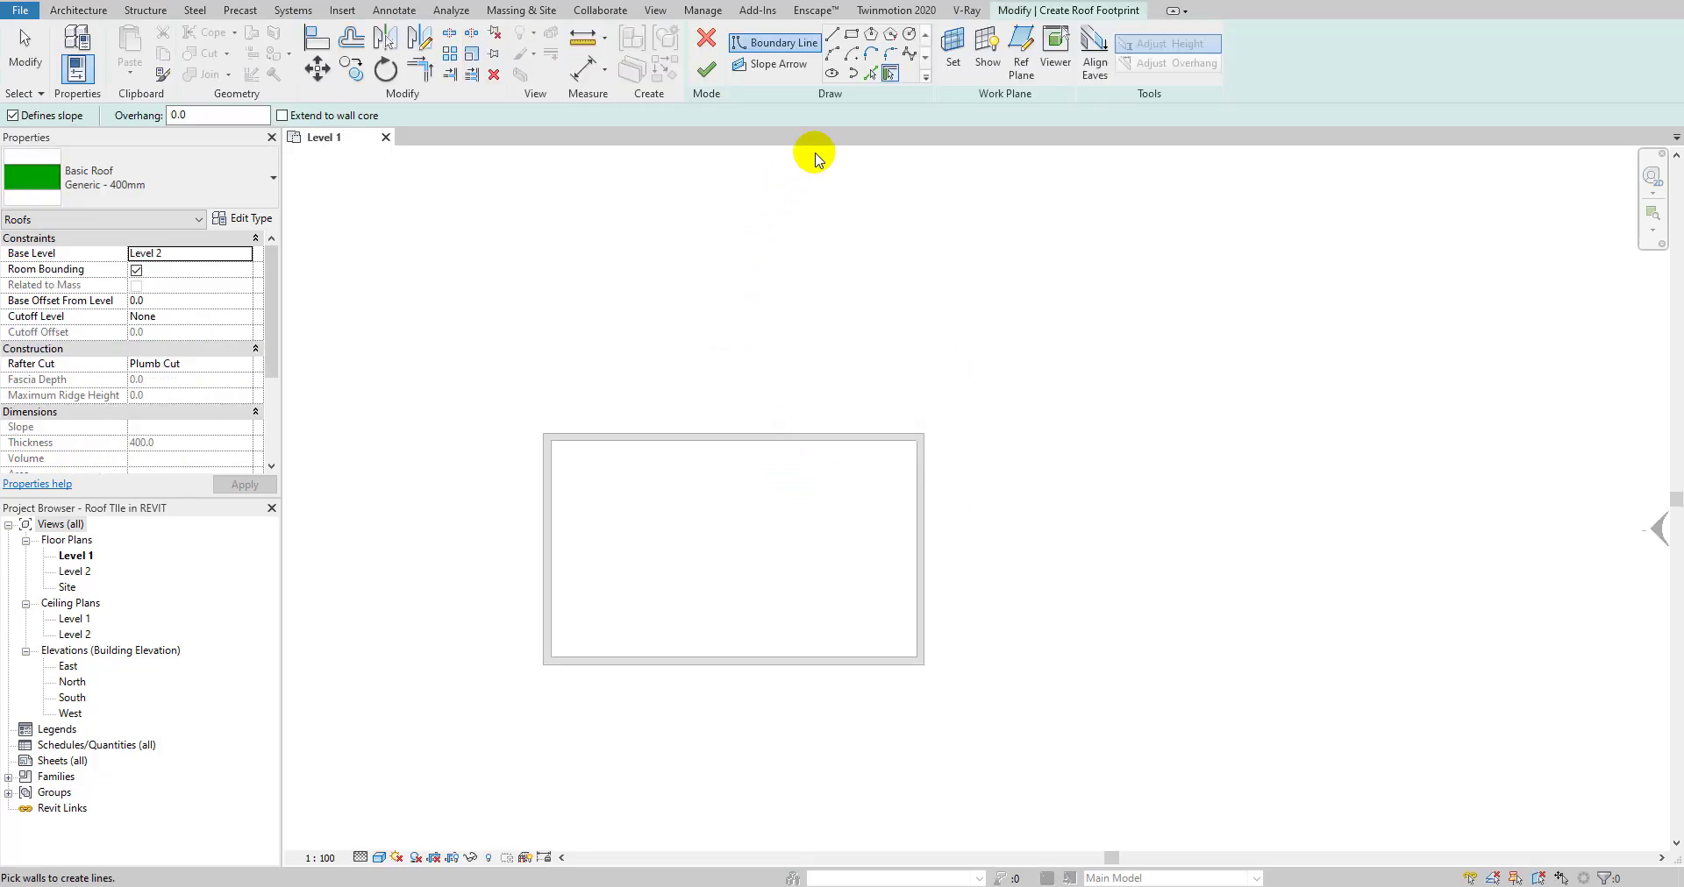
{"action": "left_click", "coordinate": [871, 75]}
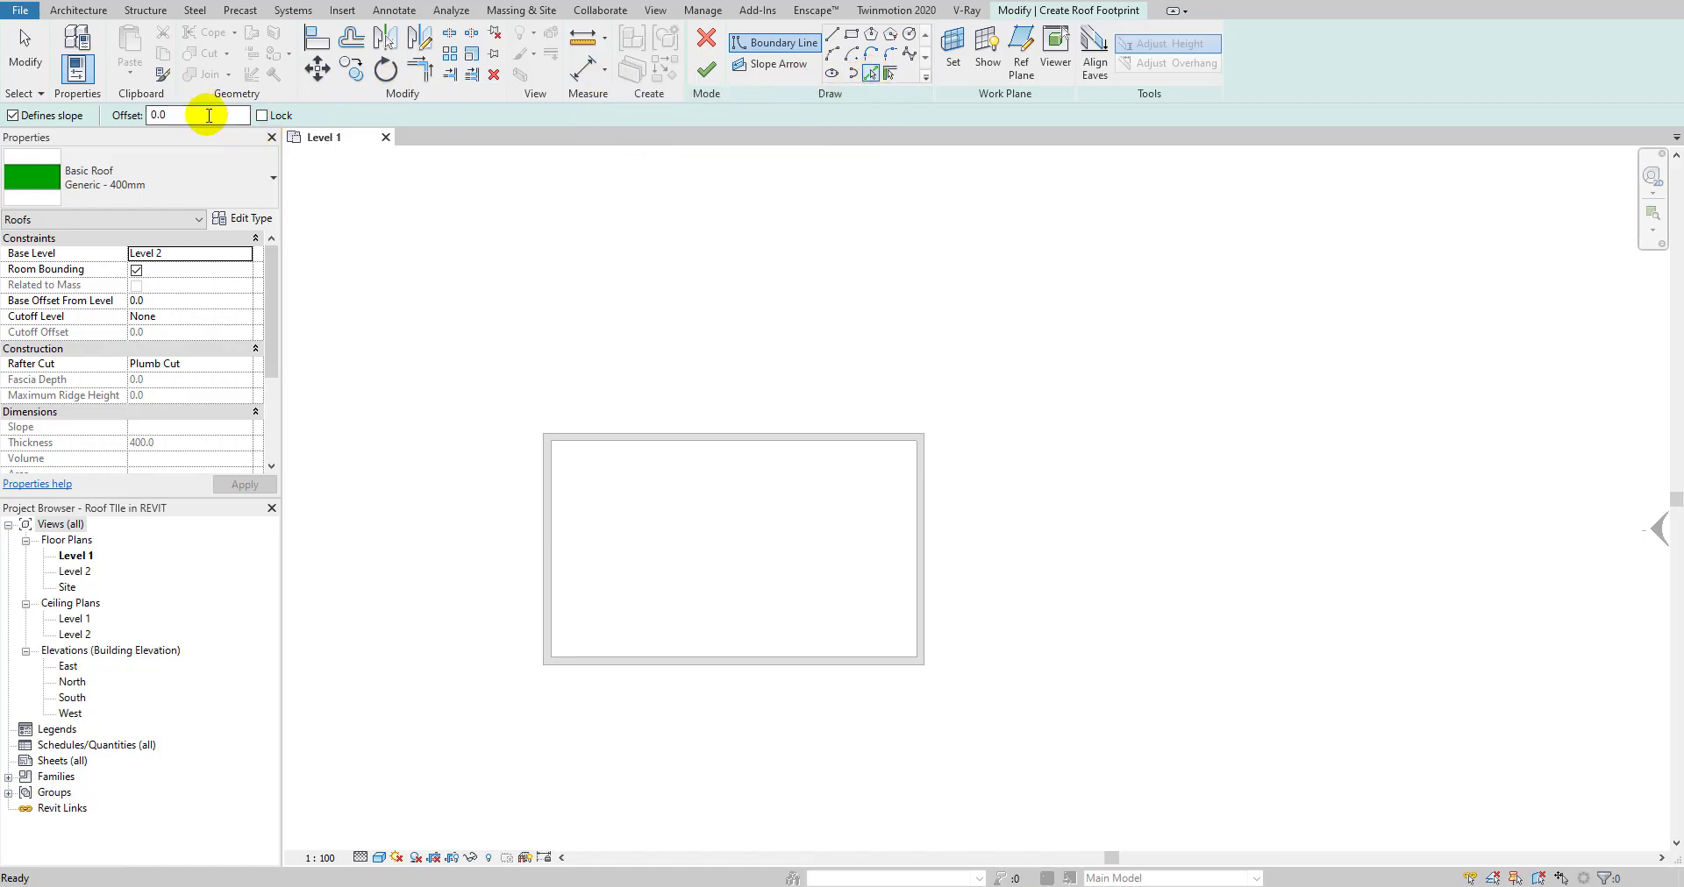
{"action": "key", "text": "Return"}
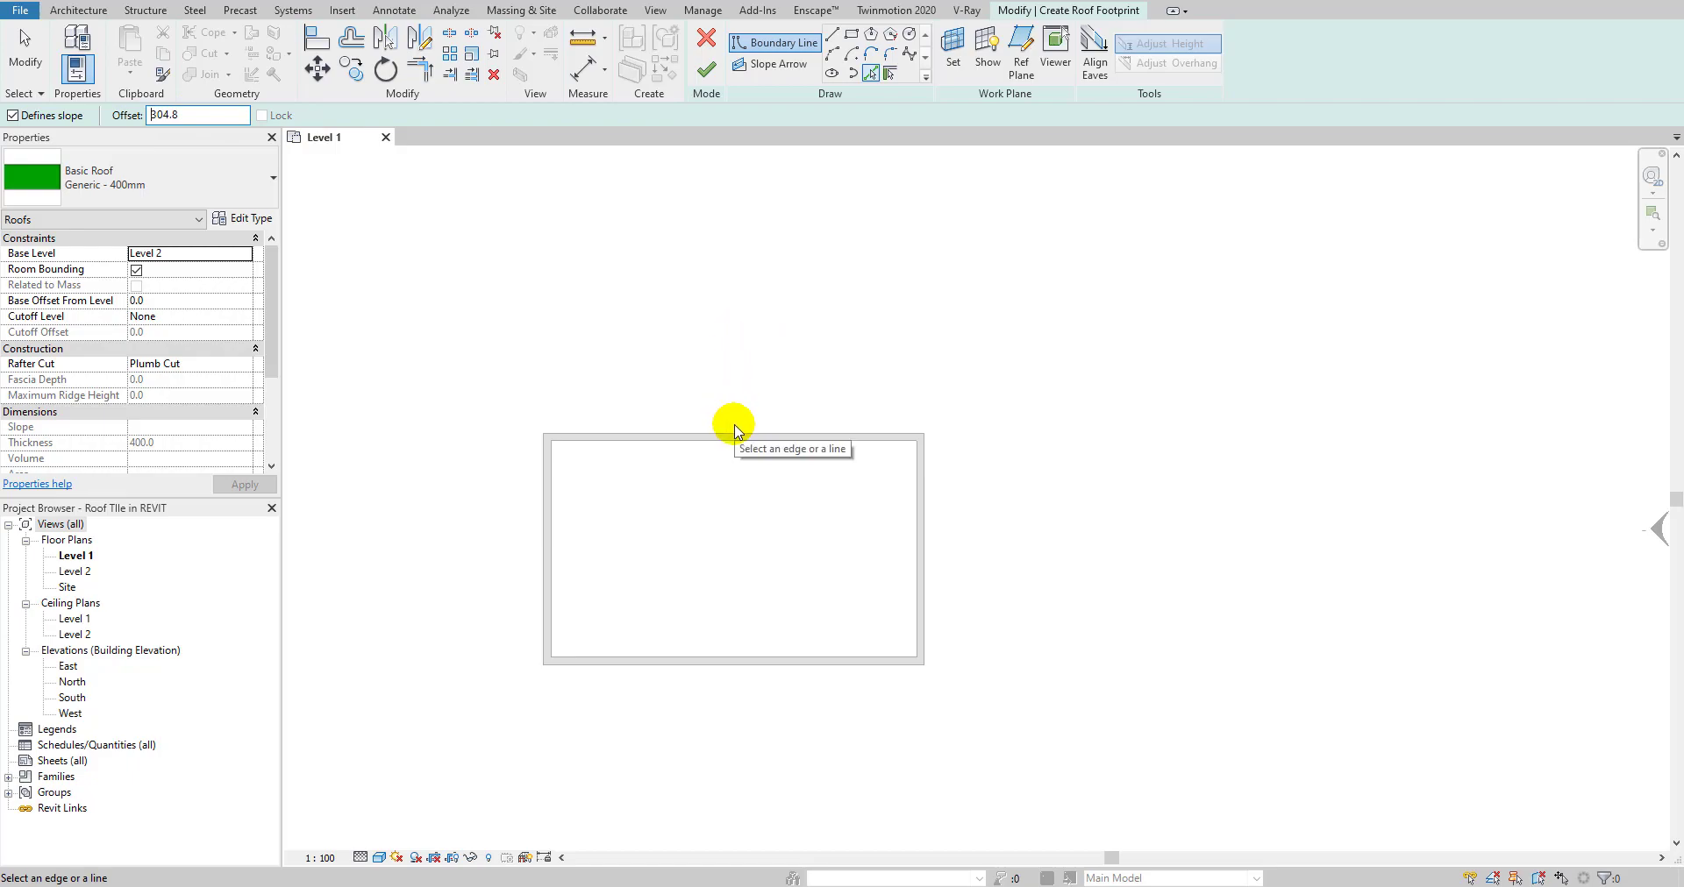
- Pick all four walls as roof boundaries, with top and bottom walls defining the slopes
{"action": "scroll", "coordinate": [735, 431], "scroll_direction": "up", "scroll_amount": 3}
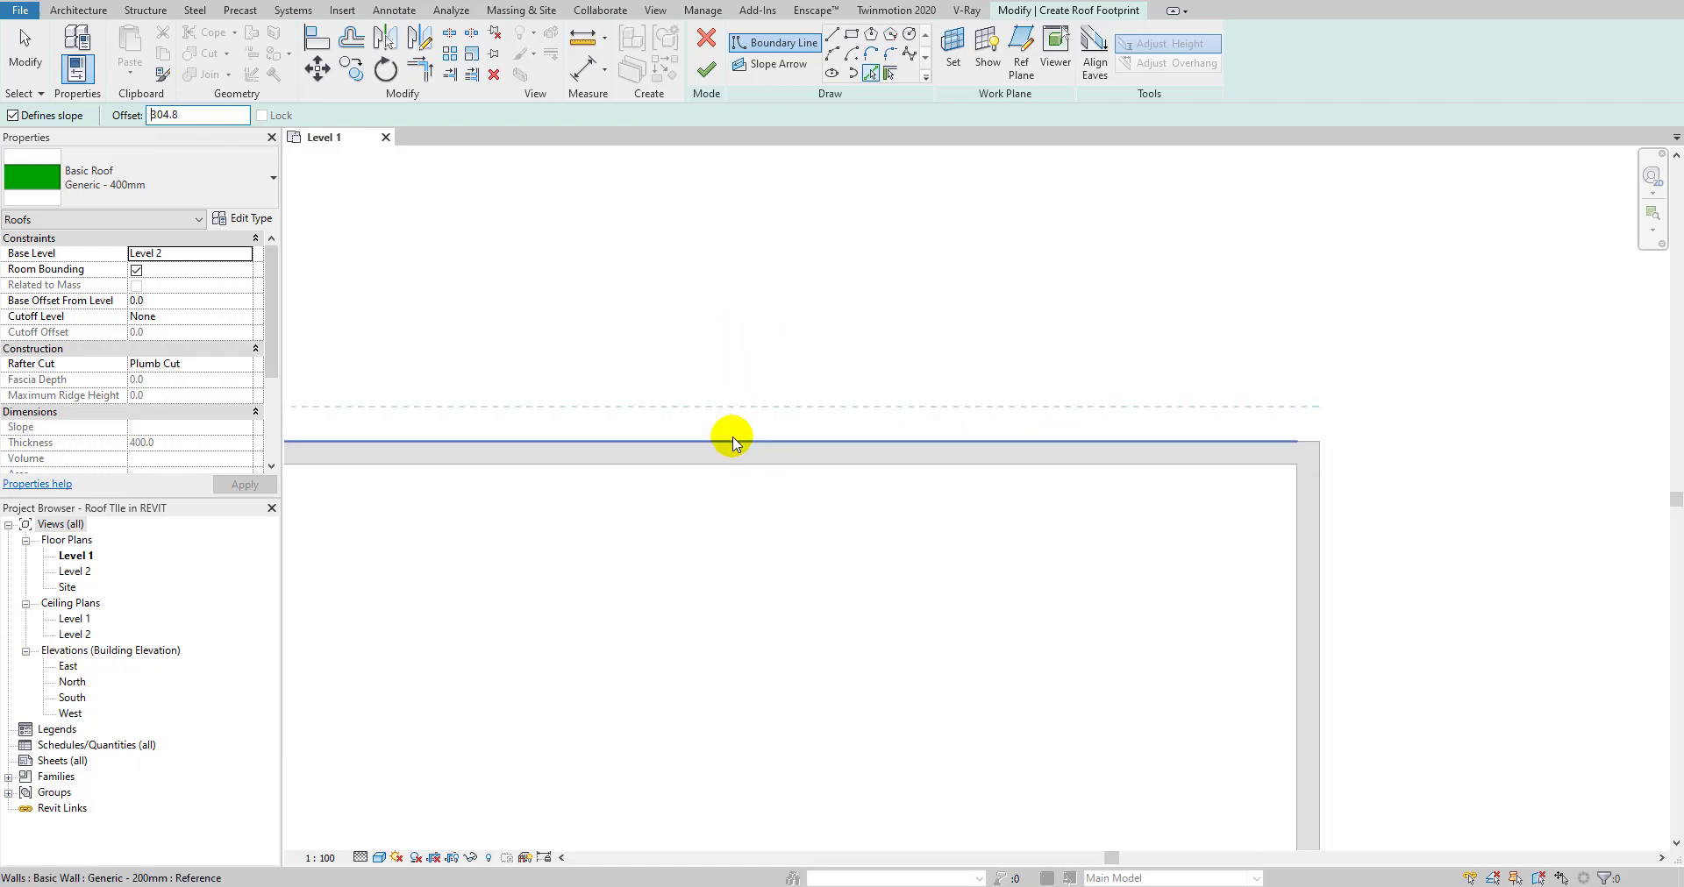
{"action": "left_click", "coordinate": [732, 435]}
{"action": "scroll", "coordinate": [736, 439], "scroll_direction": "down", "scroll_amount": 4}
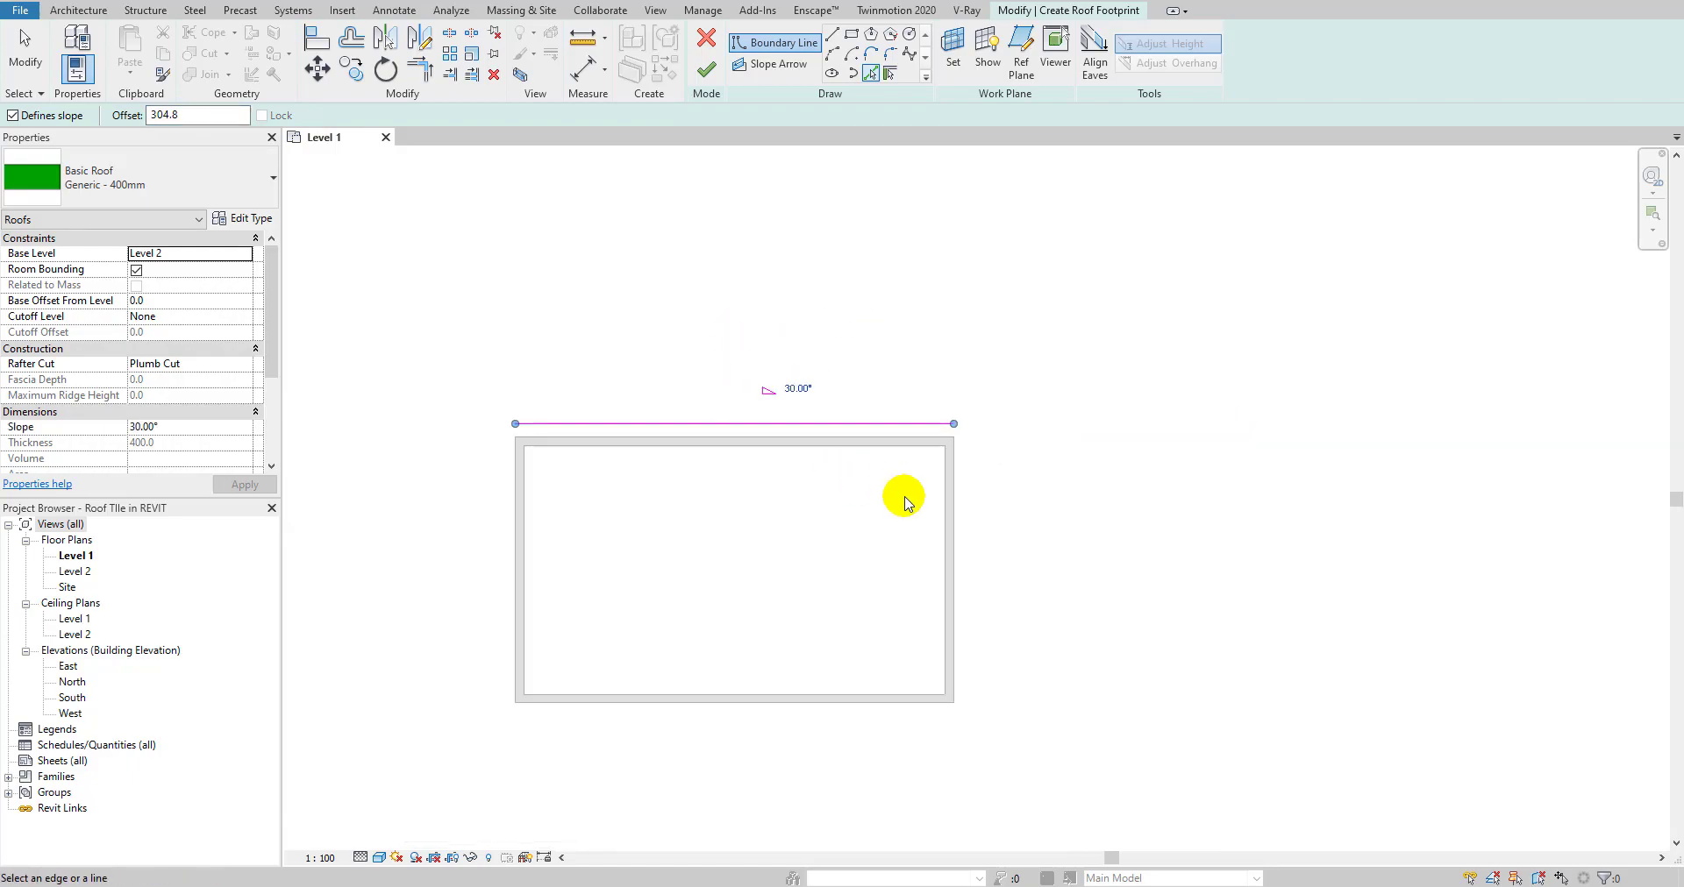
{"action": "scroll", "coordinate": [736, 710], "scroll_direction": "up", "scroll_amount": 3}
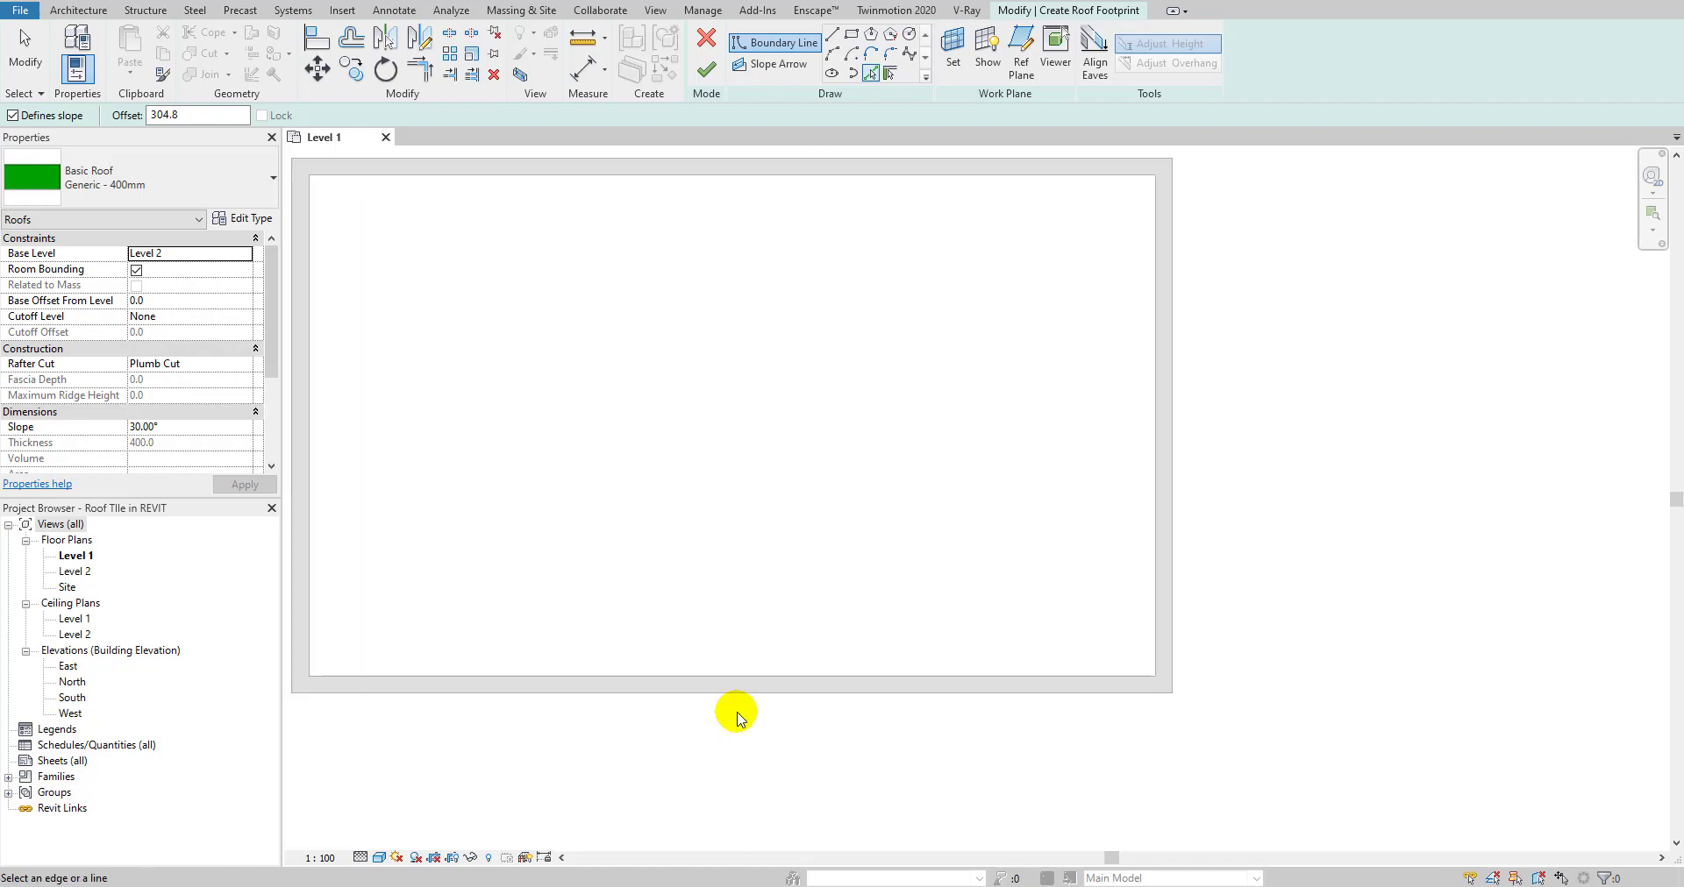
{"action": "left_click", "coordinate": [735, 697]}
{"action": "scroll", "coordinate": [751, 572], "scroll_direction": "down", "scroll_amount": 3}
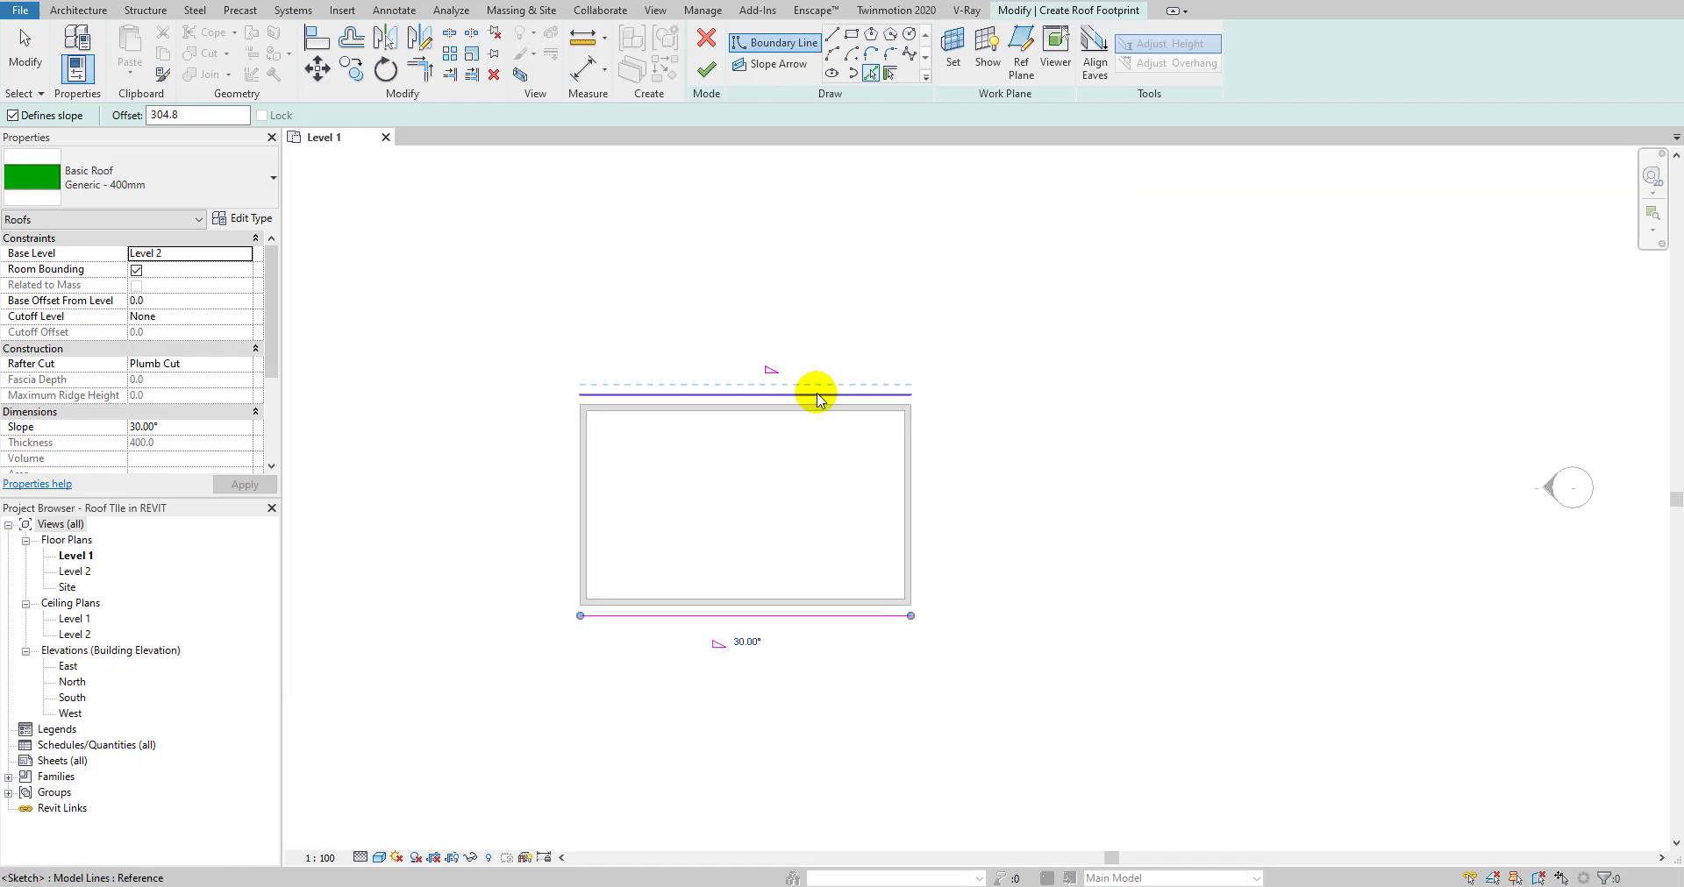
{"action": "scroll", "coordinate": [906, 531], "scroll_direction": "up", "scroll_amount": 2}
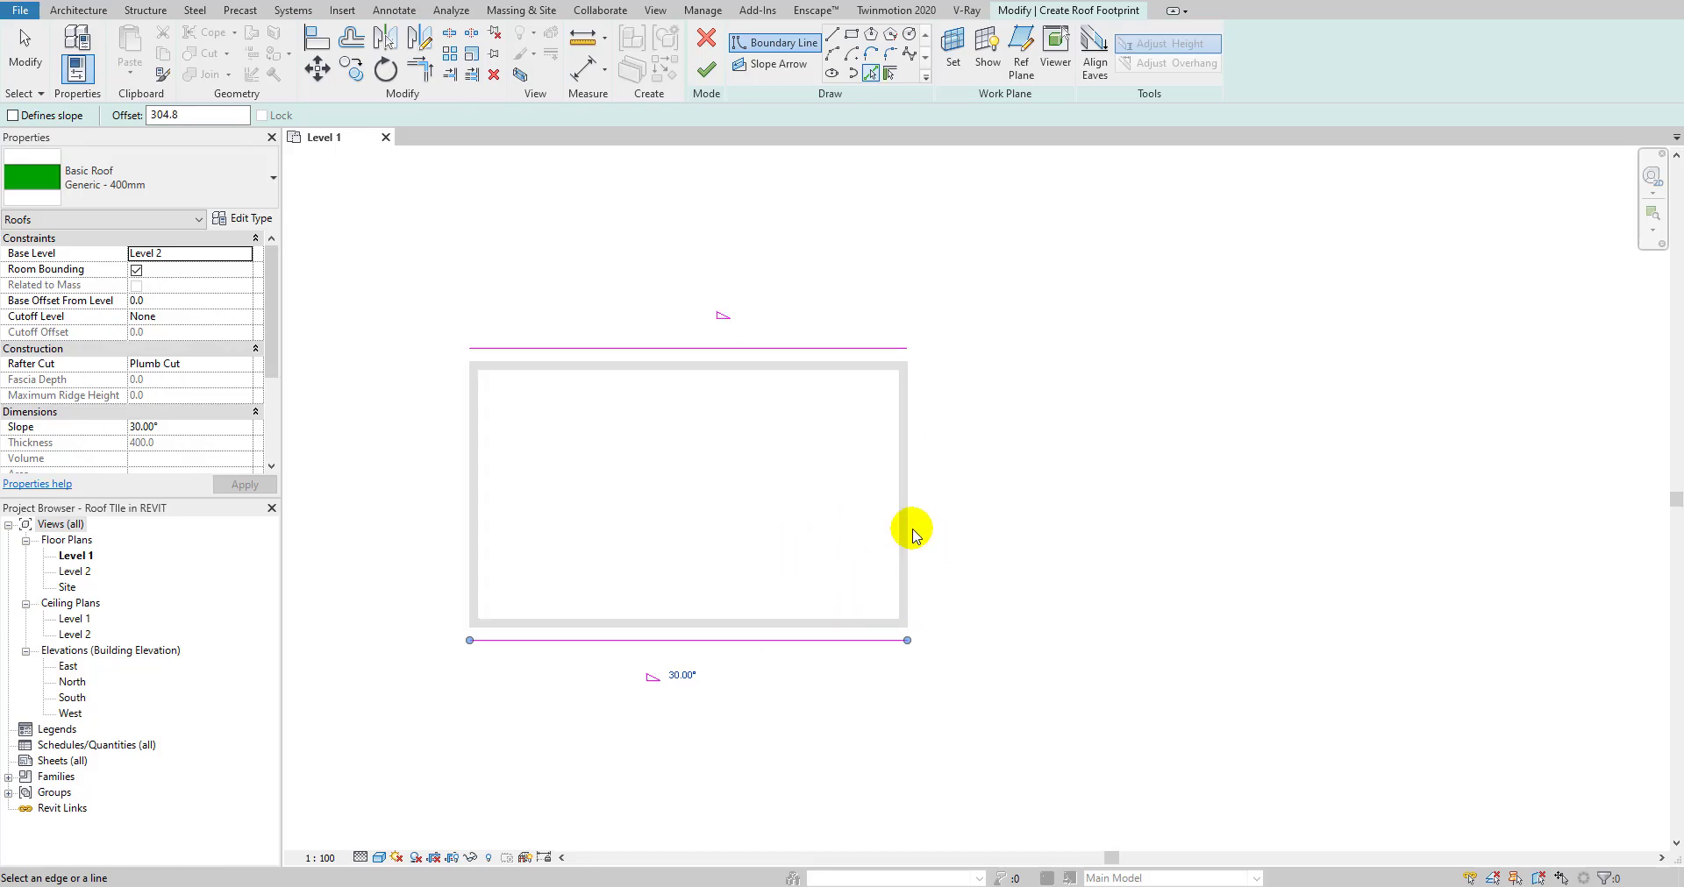
{"action": "left_click", "coordinate": [906, 526]}
{"action": "left_click", "coordinate": [465, 524]}
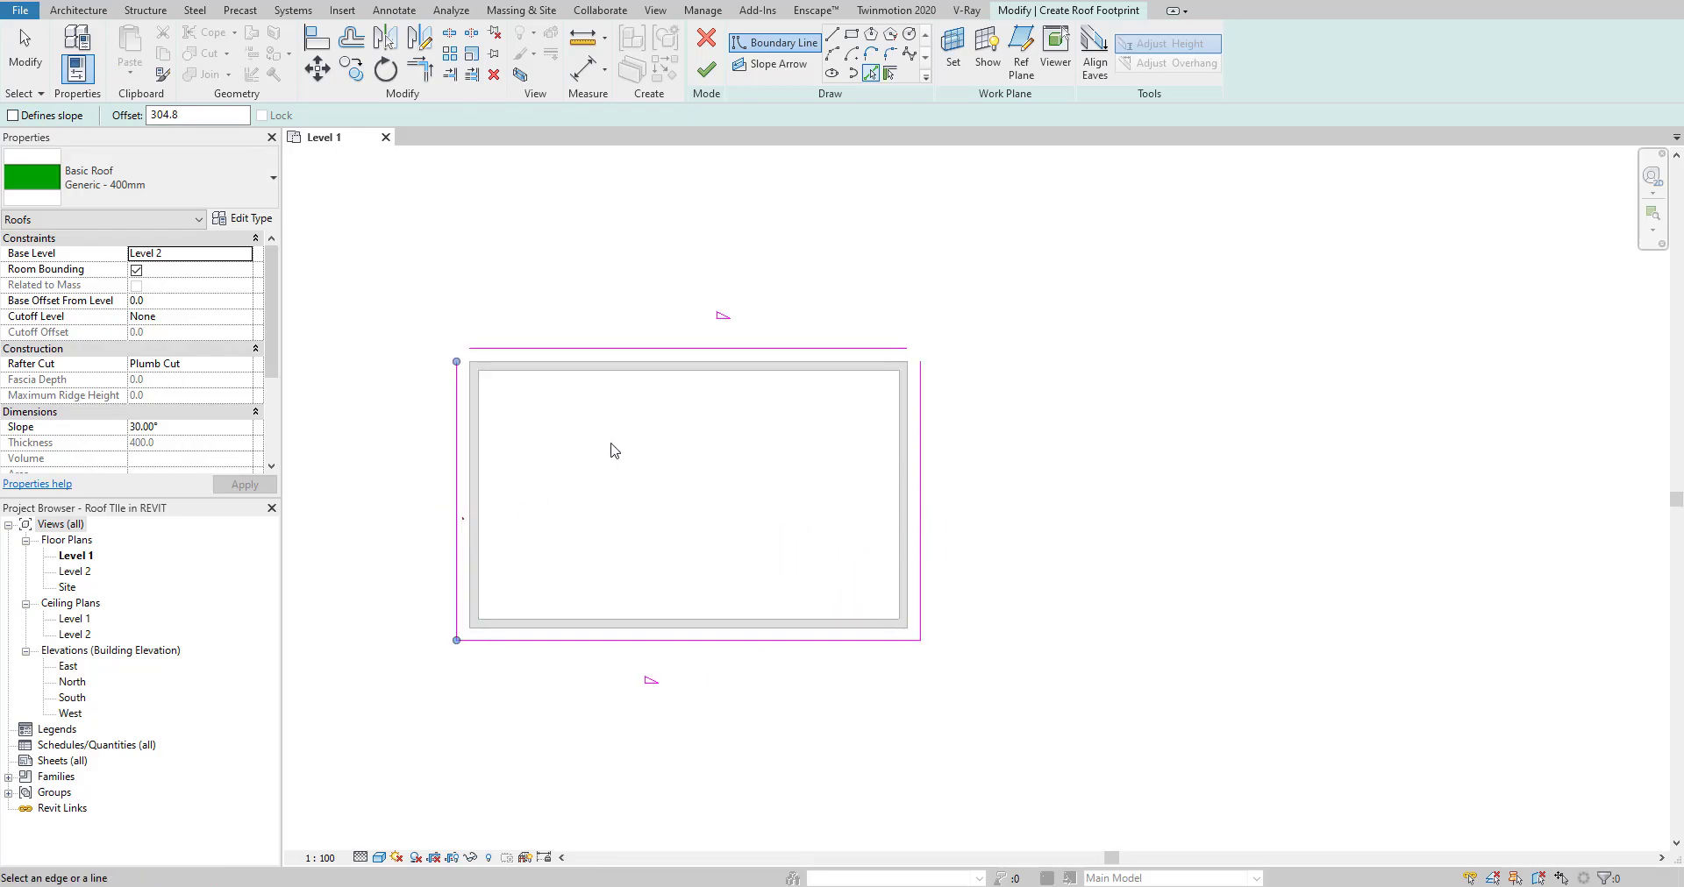
{"action": "scroll", "coordinate": [592, 456], "scroll_direction": "down", "scroll_amount": 2}
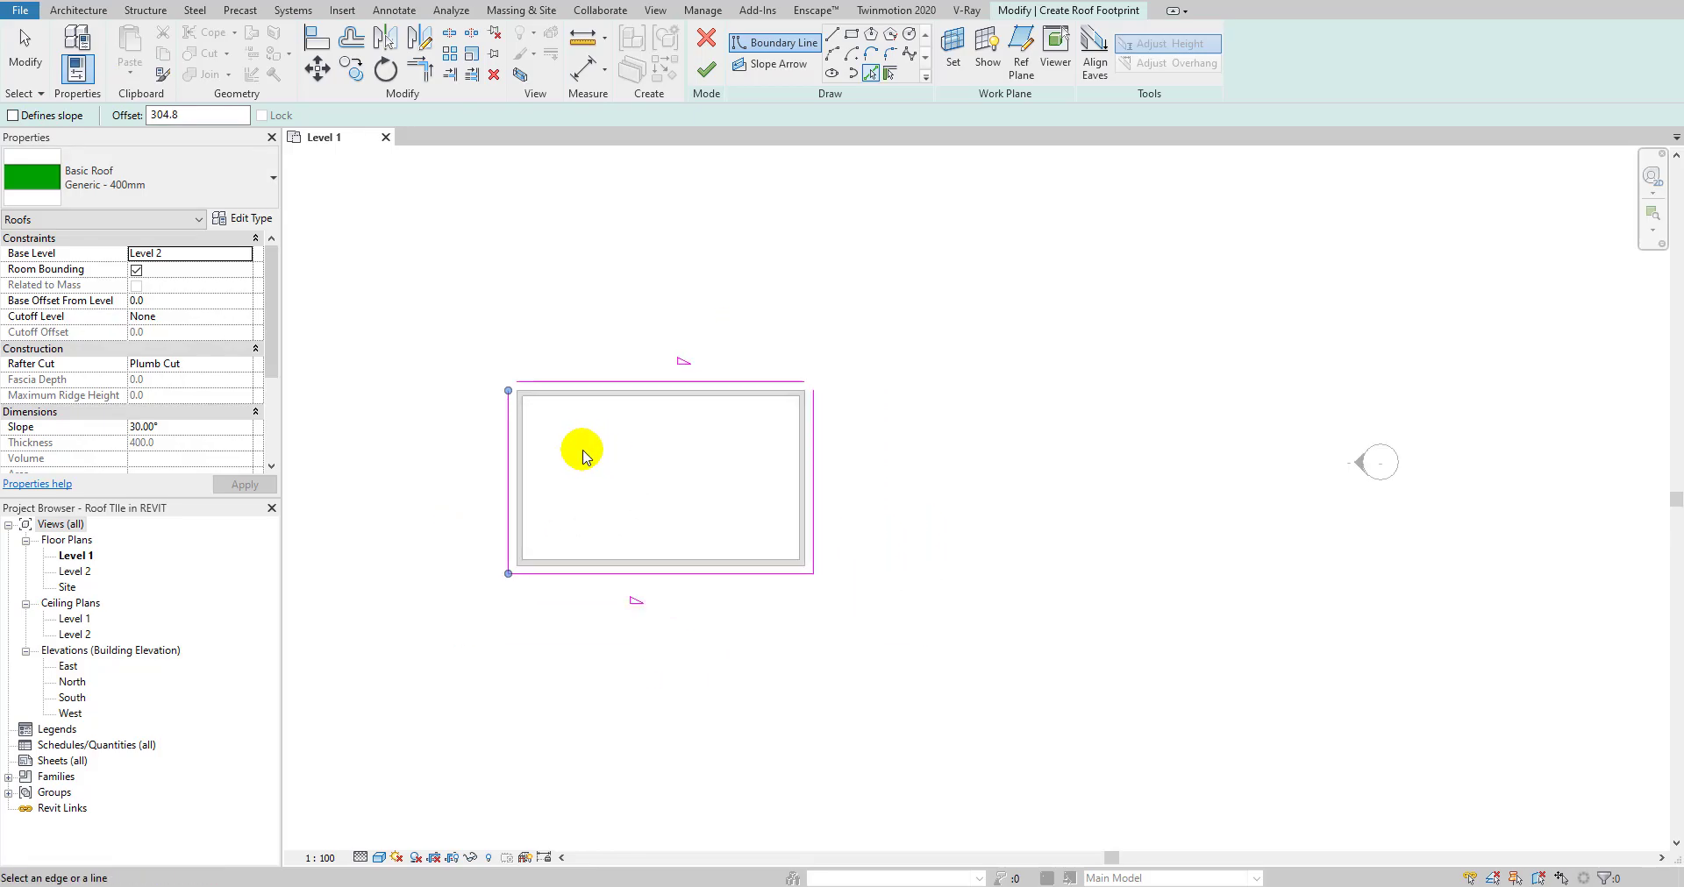
{"action": "scroll", "coordinate": [518, 382], "scroll_direction": "up", "scroll_amount": 3}
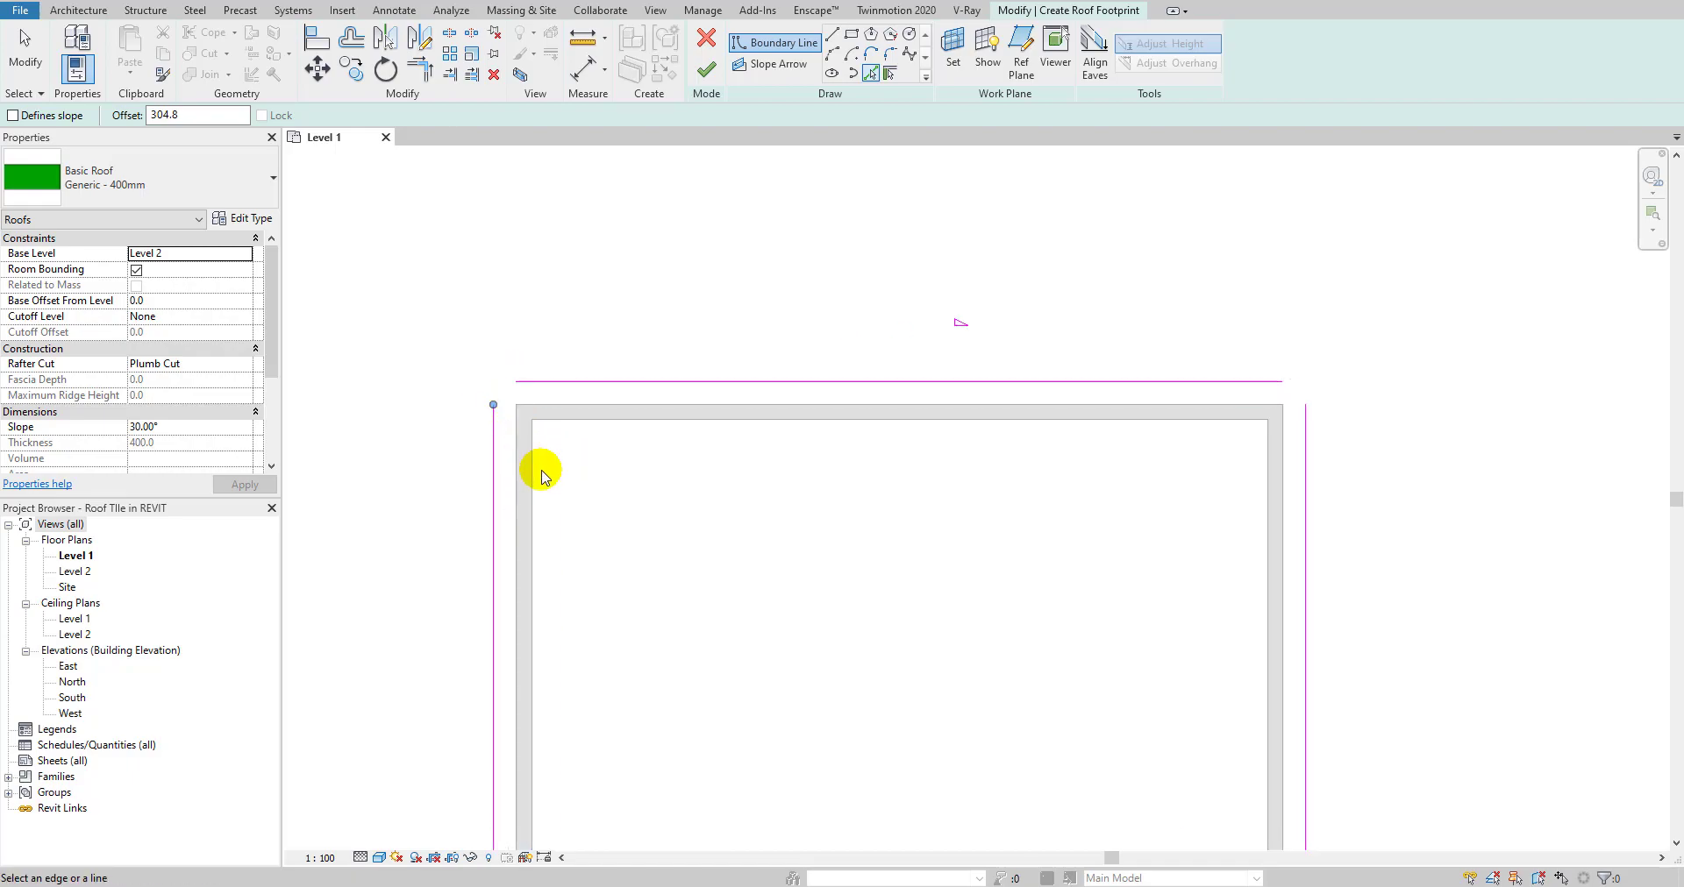
- Trim the boundary lines into closed corners with TR and finish the 30° roof
{"action": "key", "text": "t"}
{"action": "key", "text": "r"}
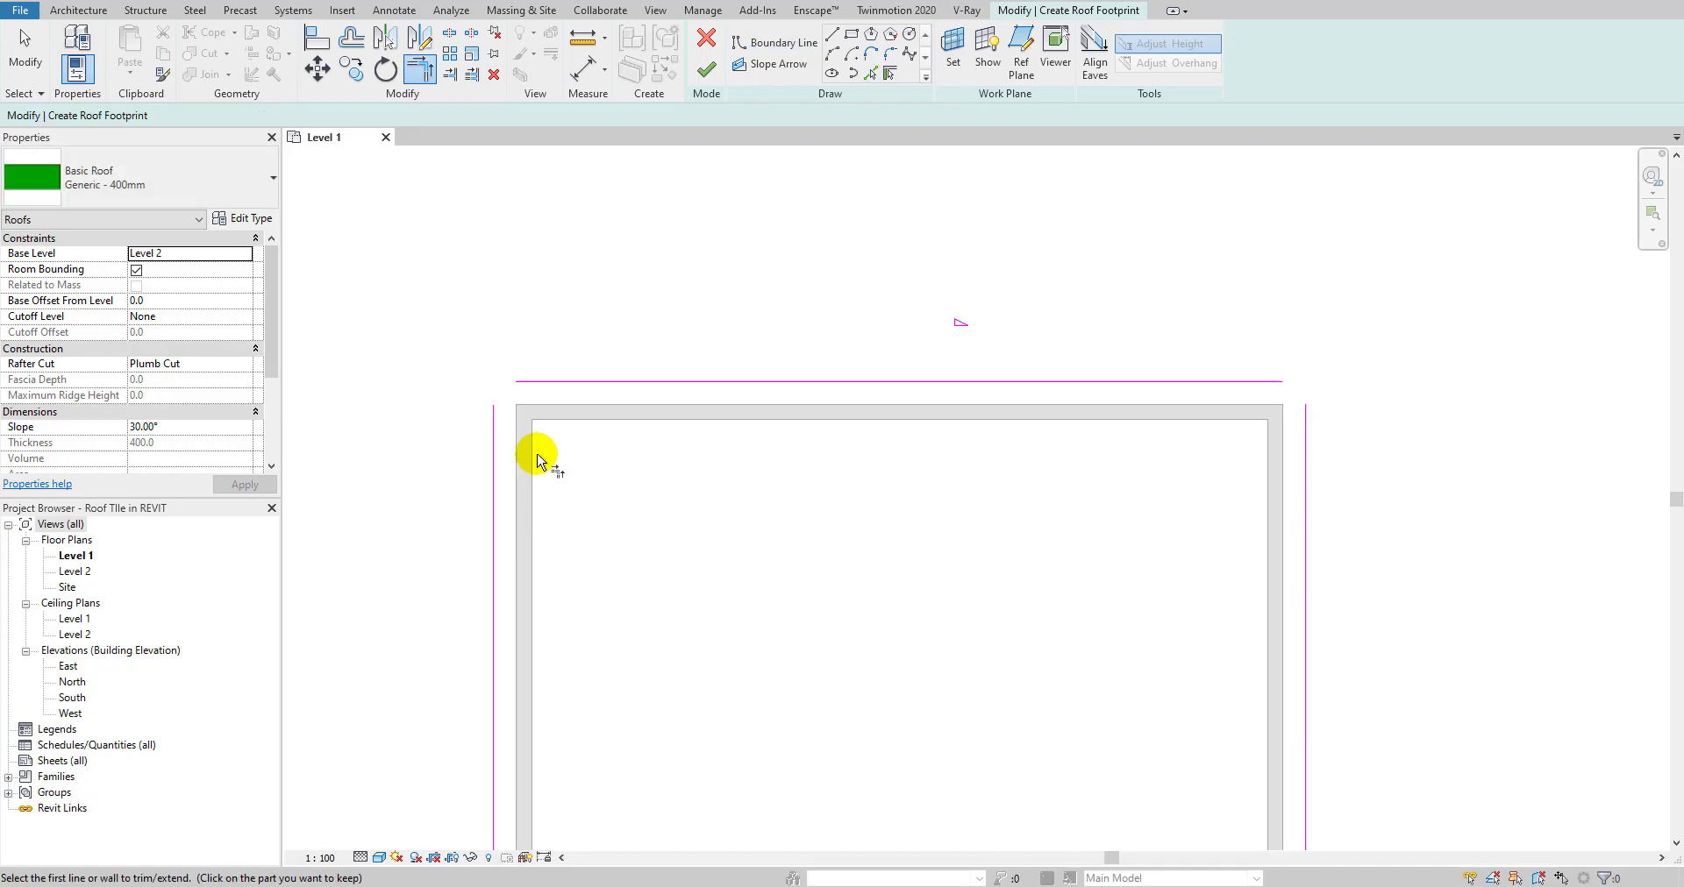
{"action": "left_click", "coordinate": [493, 424]}
{"action": "left_click", "coordinate": [537, 383]}
{"action": "scroll", "coordinate": [697, 406], "scroll_direction": "down", "scroll_amount": 4}
{"action": "left_click", "coordinate": [1025, 440]}
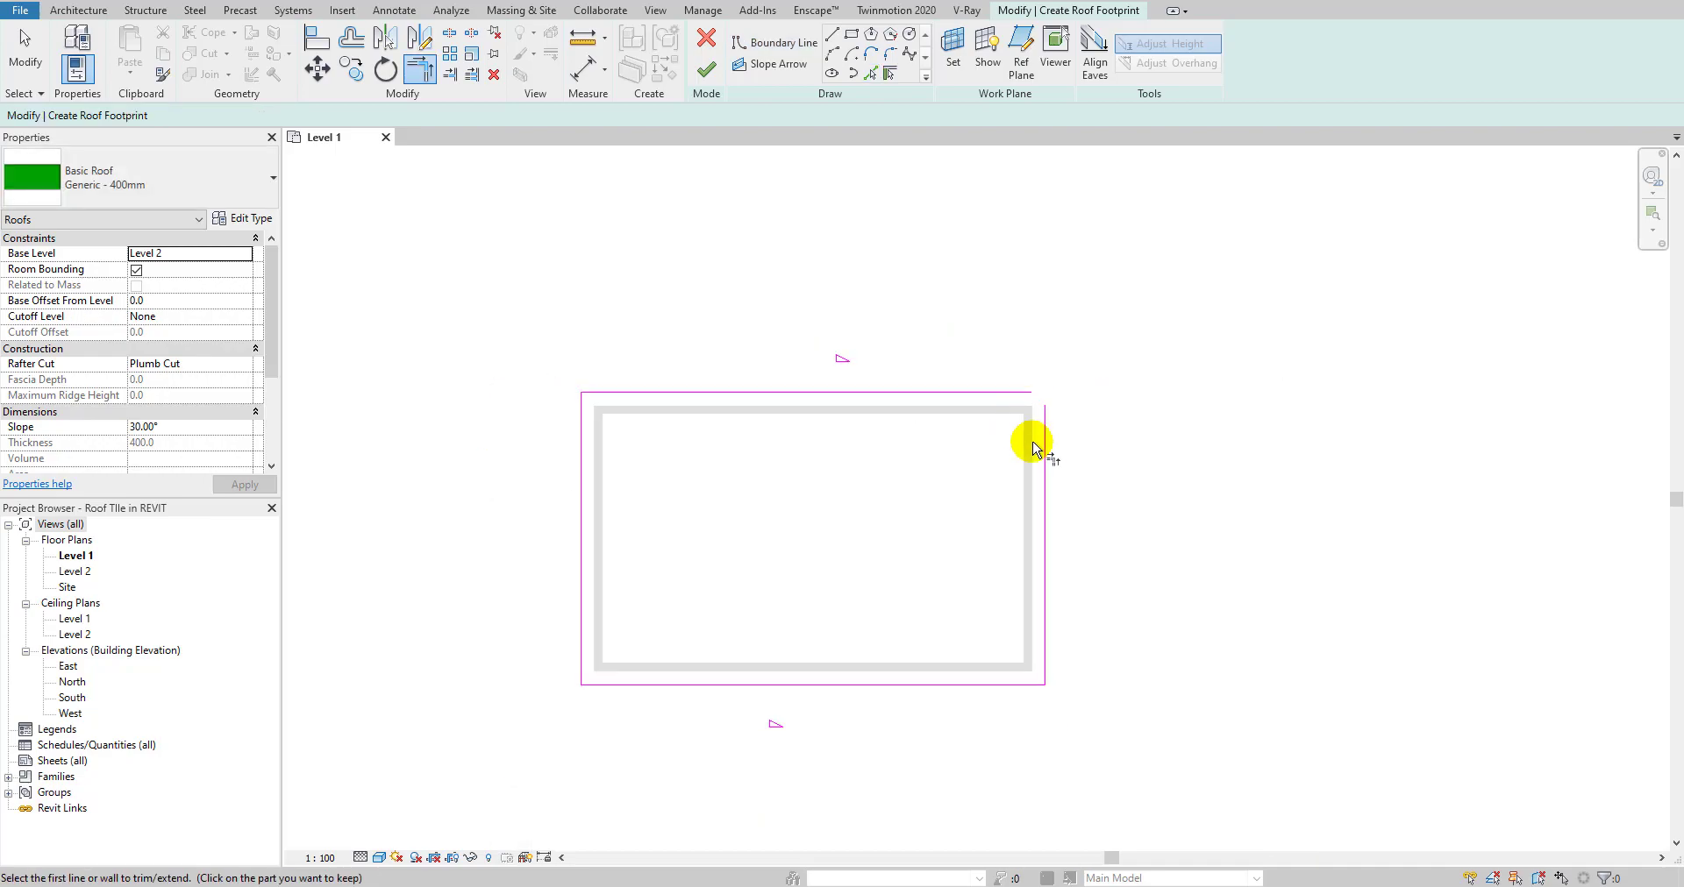
{"action": "left_click", "coordinate": [1007, 391]}
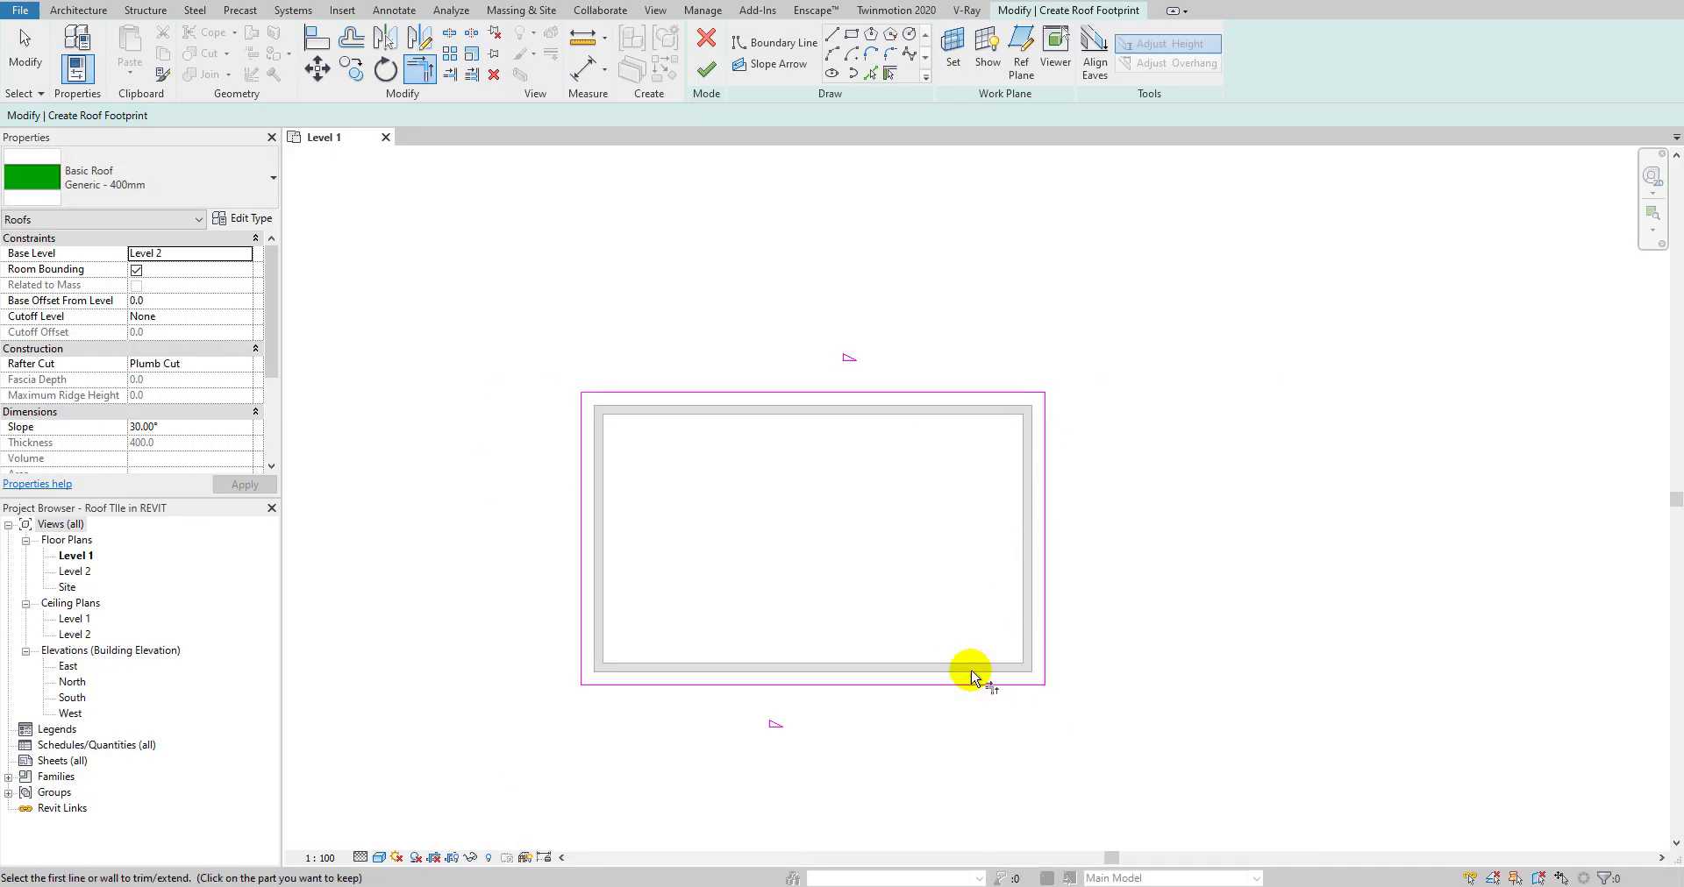
{"action": "key", "text": "Escape"}
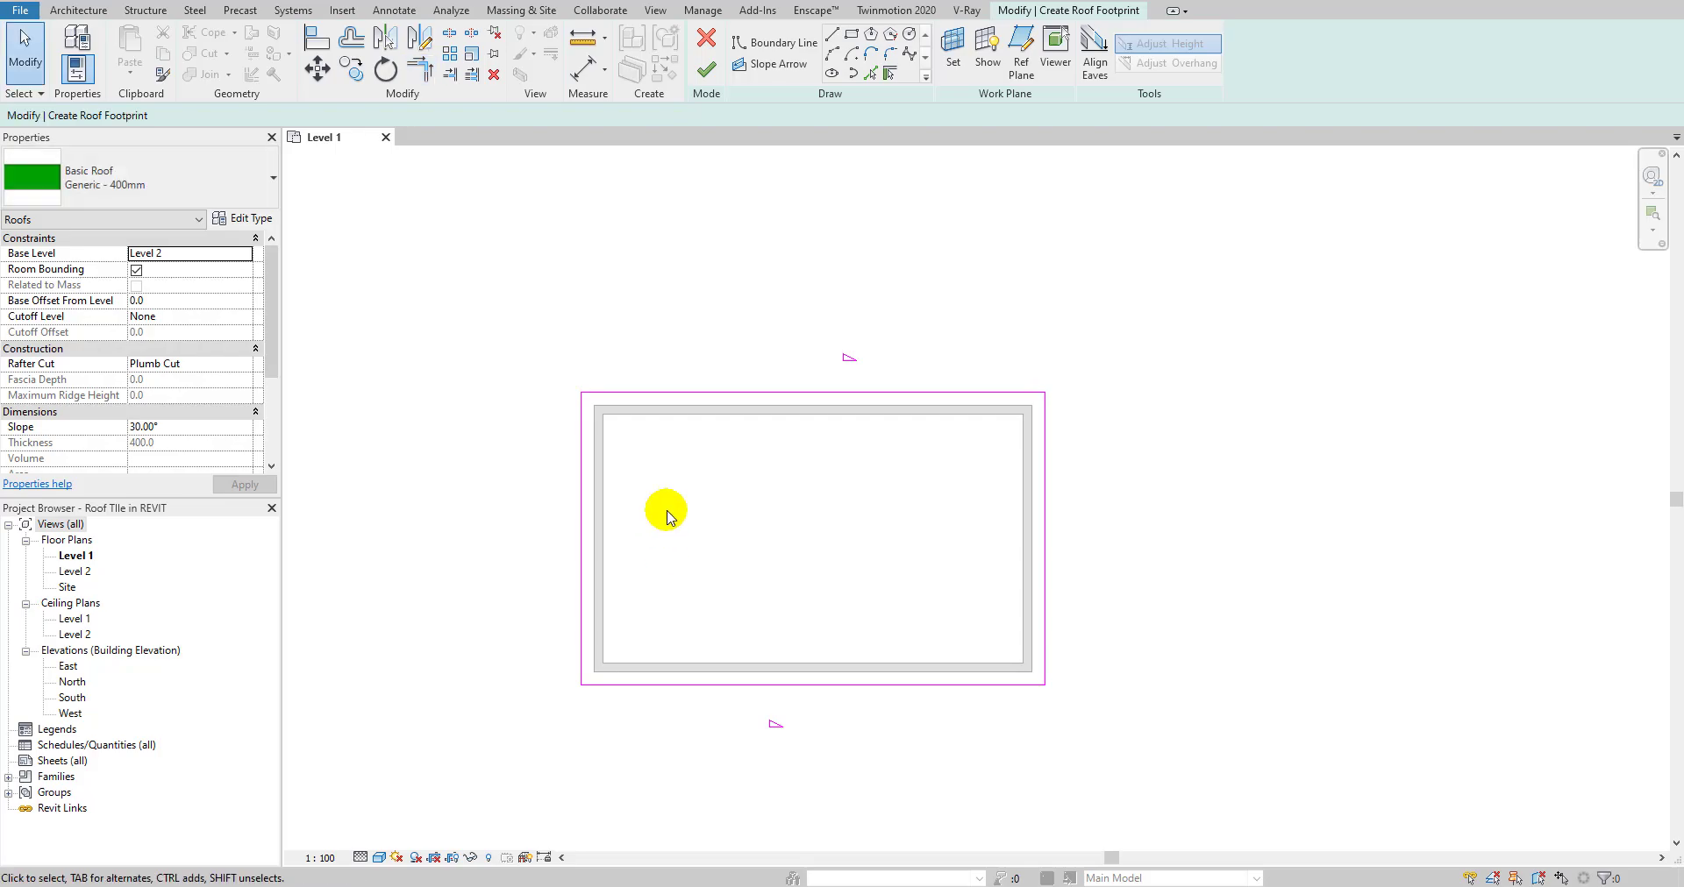
{"action": "left_click", "coordinate": [712, 70]}
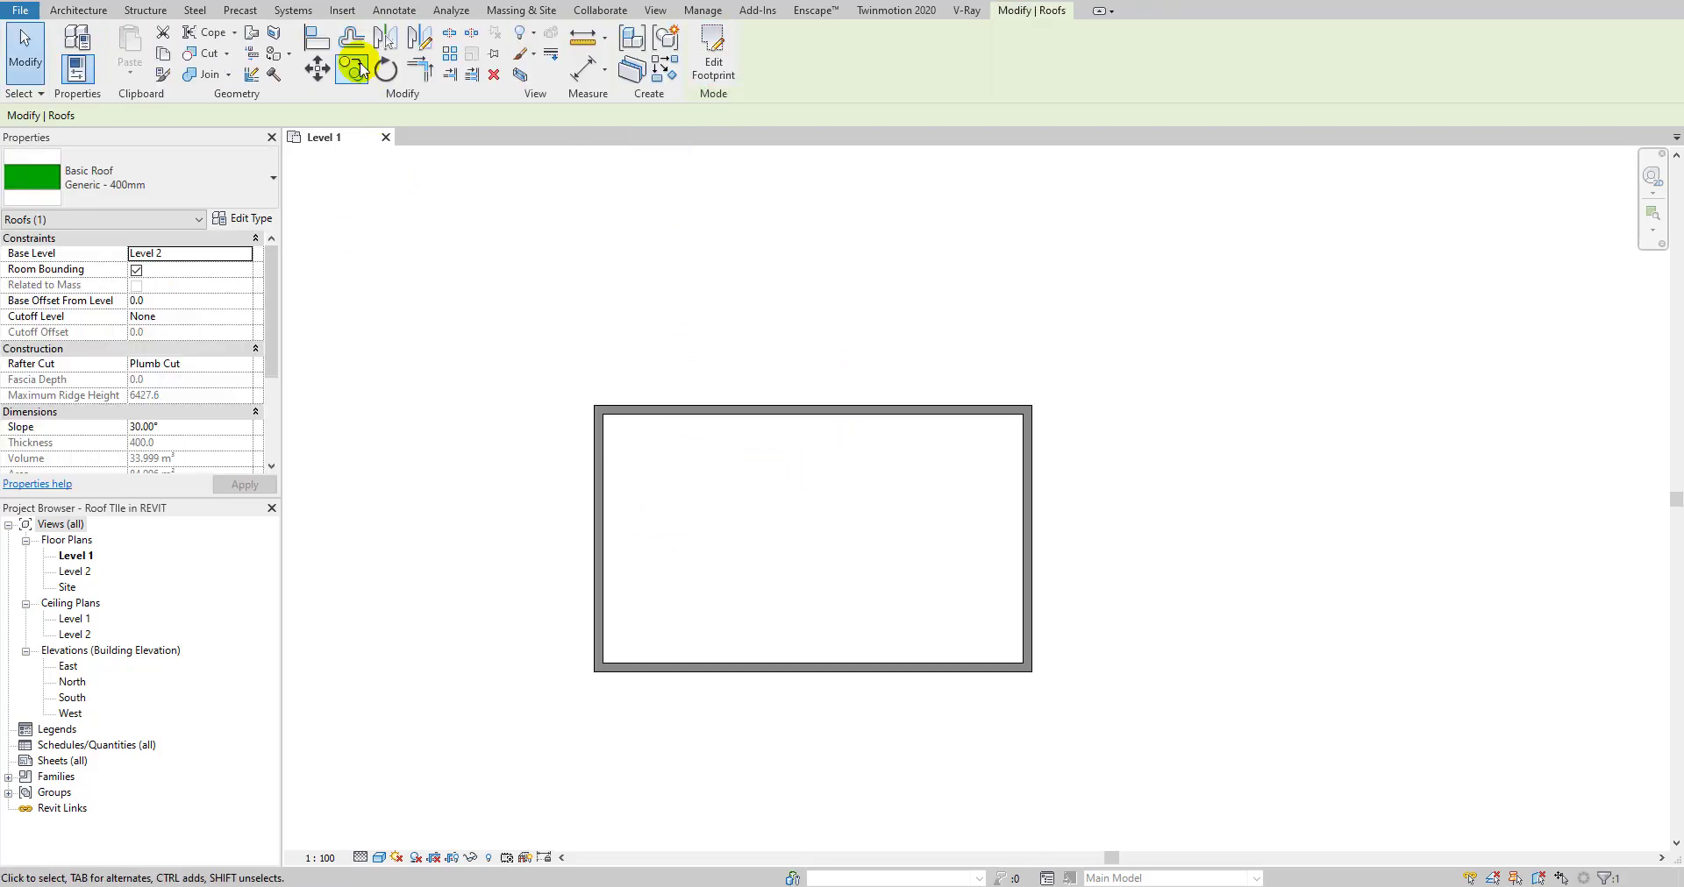
- Show the house in the default 3D view at Fine detail, Shaded
{"action": "left_click", "coordinate": [340, 1]}
{"action": "middle_click_drag", "start_coordinate": [922, 517], "coordinate": [1044, 516], "text": "shift"}
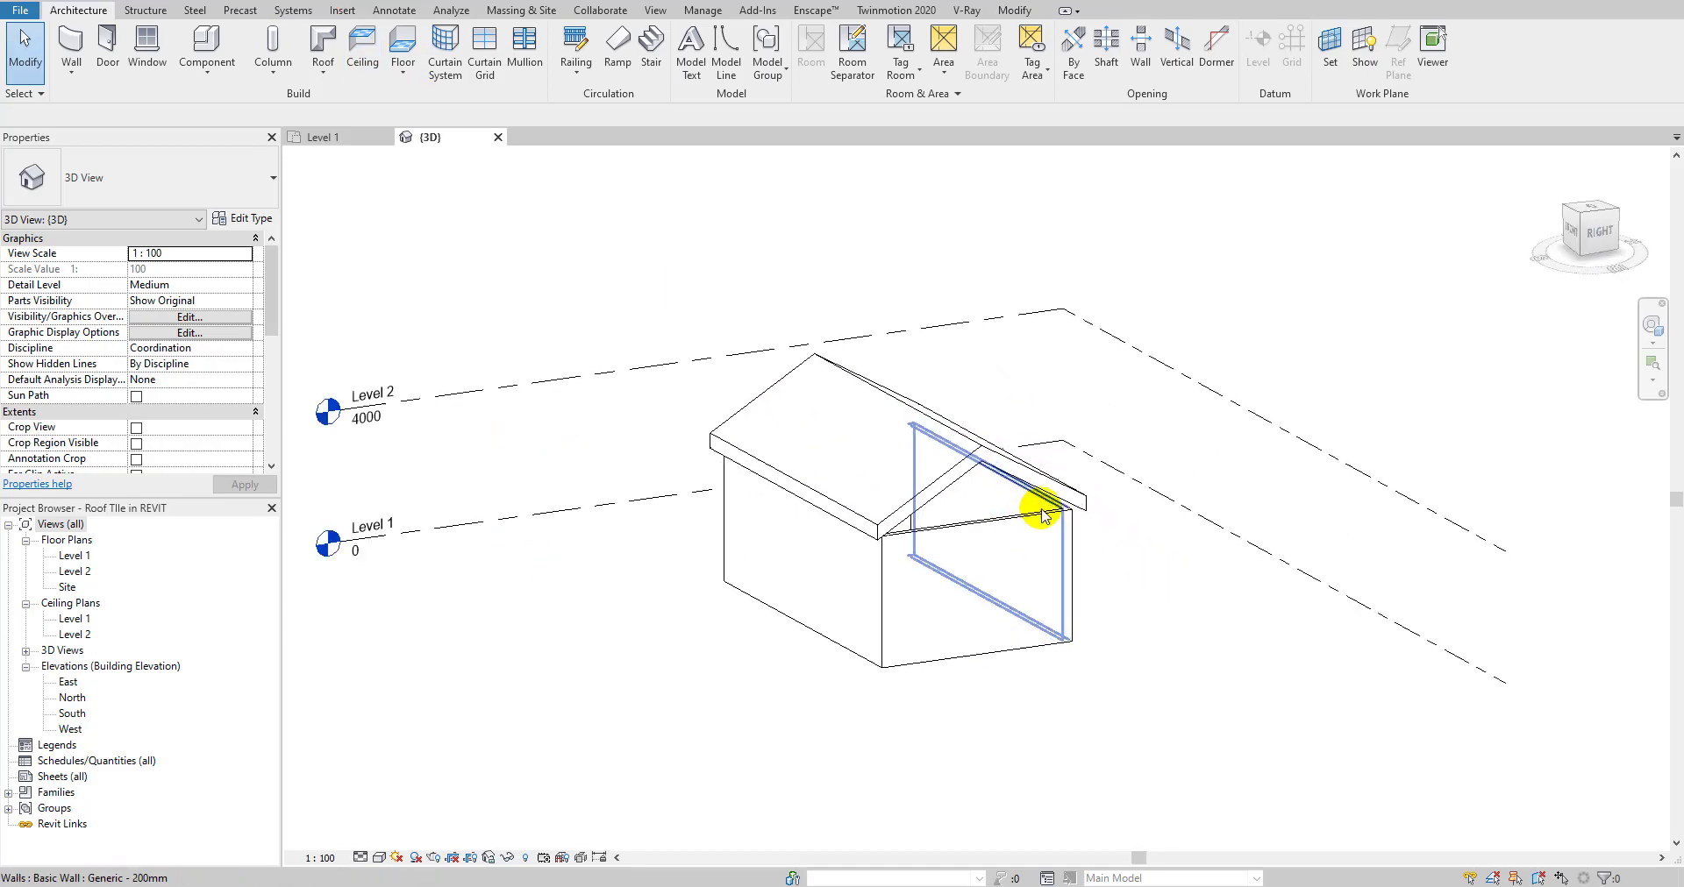
{"action": "scroll", "coordinate": [1043, 516], "scroll_direction": "up", "scroll_amount": 5}
{"action": "left_click", "coordinate": [360, 858]}
{"action": "left_click", "coordinate": [383, 840]}
{"action": "left_click", "coordinate": [379, 858]}
{"action": "left_click", "coordinate": [429, 802]}
{"action": "mouse_move", "coordinate": [1105, 605]}
{"action": "middle_mouse_down", "text": "shift"}
{"action": "mouse_move", "coordinate": [1152, 620]}
{"action": "mouse_move", "coordinate": [1157, 508]}
{"action": "mouse_move", "coordinate": [1075, 481]}
{"action": "mouse_move", "coordinate": [998, 541]}
{"action": "mouse_move", "coordinate": [894, 519]}
{"action": "middle_mouse_up", "text": "shift"}
- Select all wall instances in the project and attach their tops to the roof
{"action": "left_click", "coordinate": [881, 497]}
{"action": "right_click", "coordinate": [881, 497]}
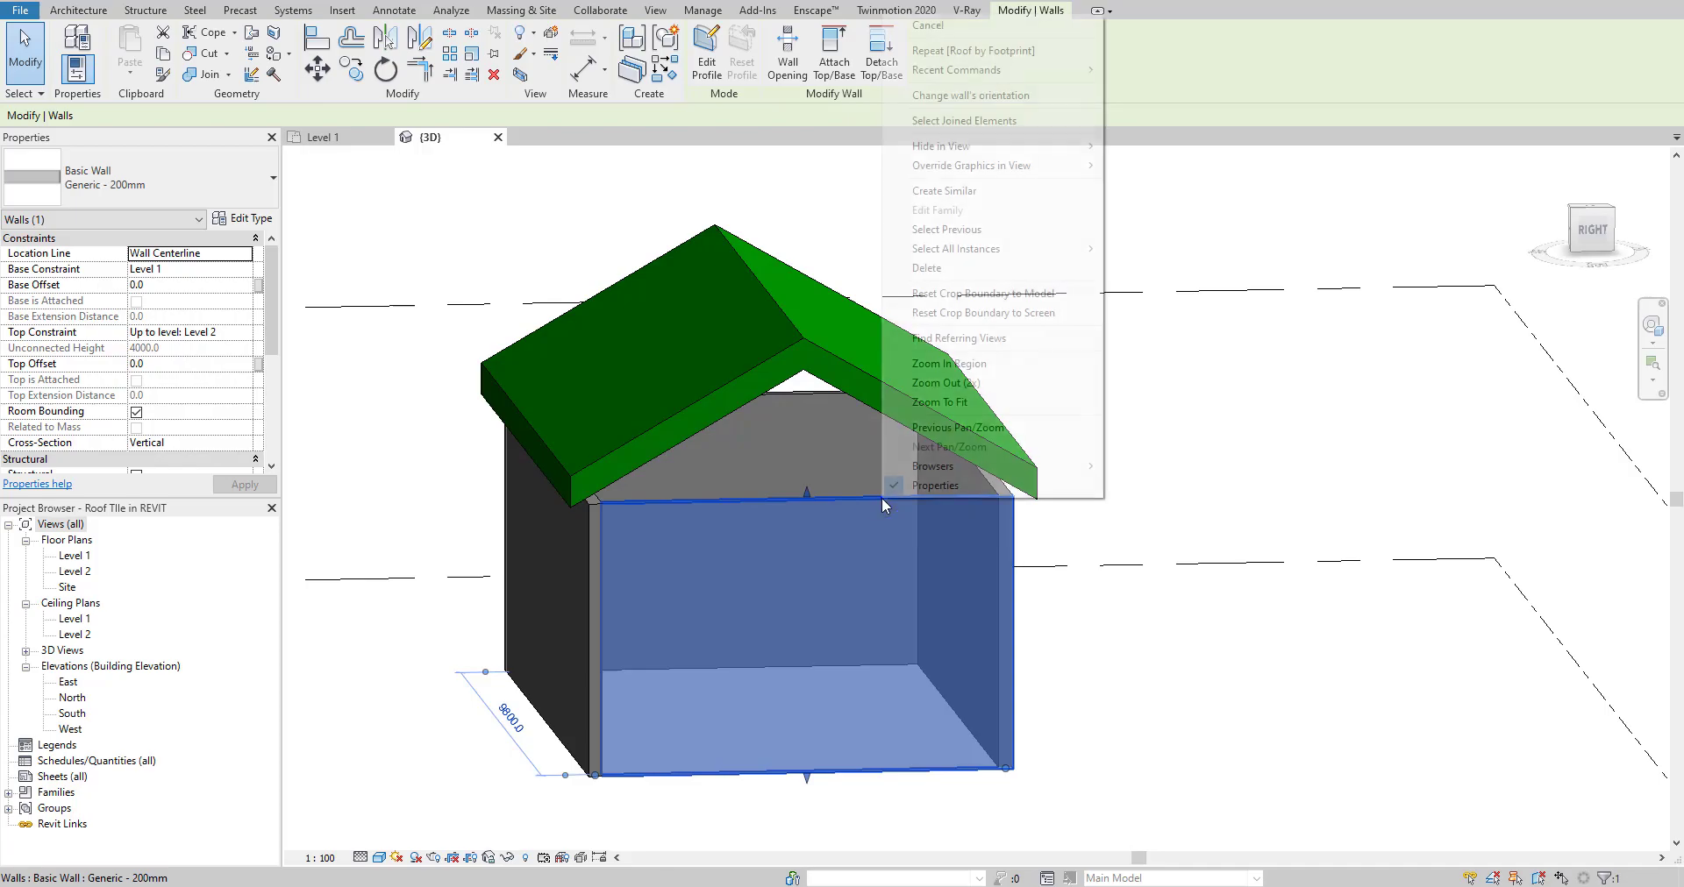
{"action": "mouse_move", "coordinate": [1066, 253]}
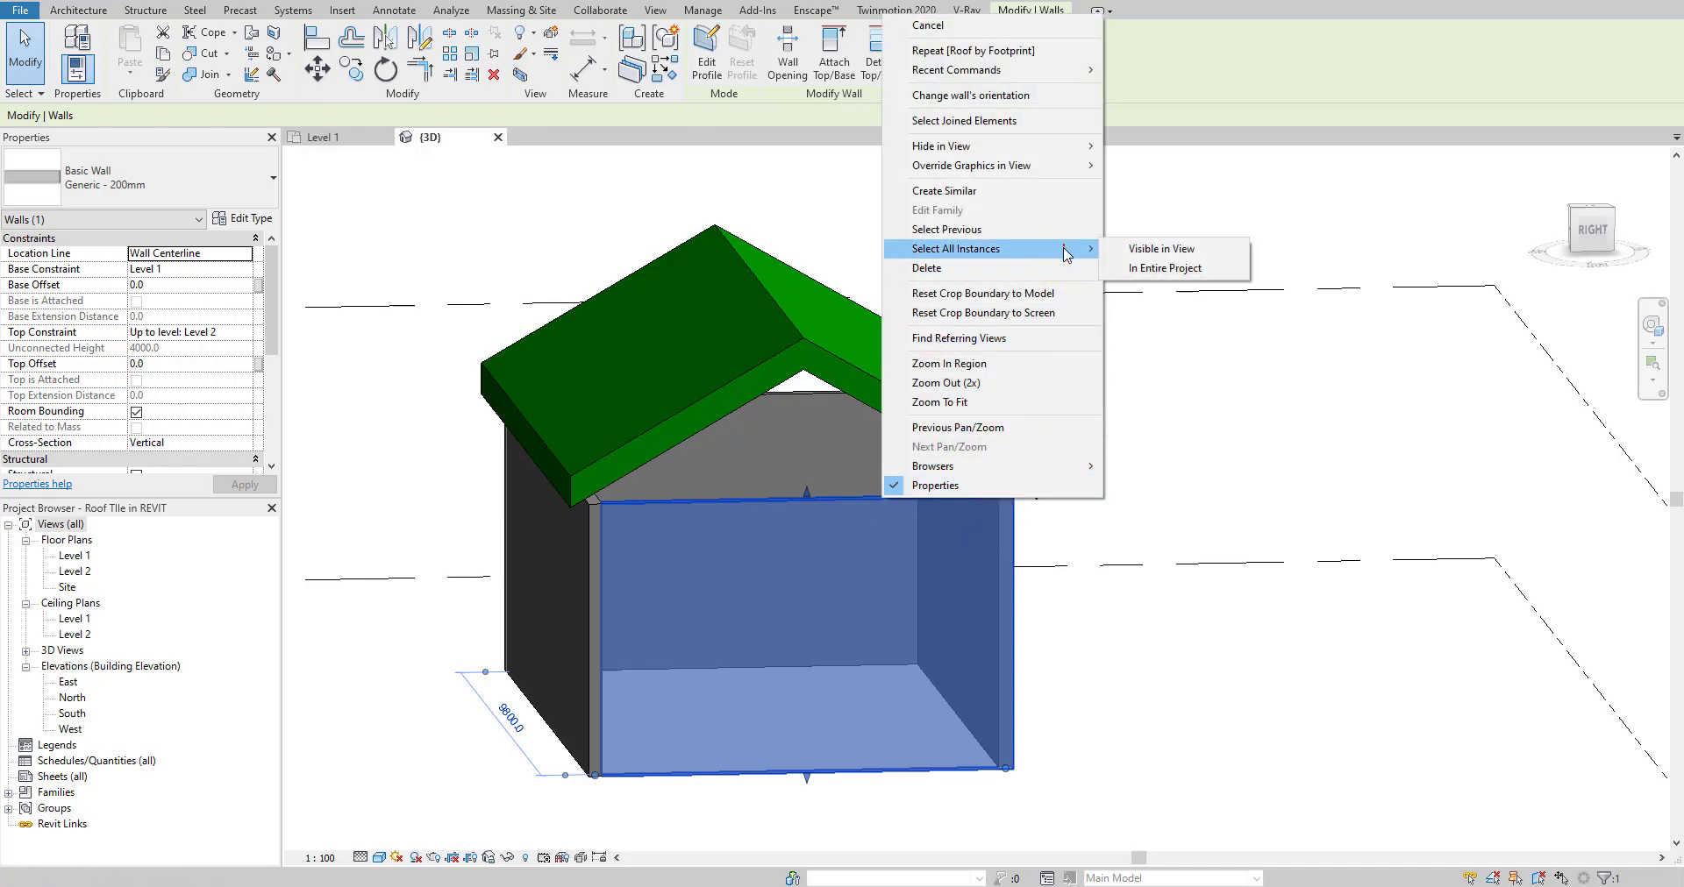
{"action": "left_click", "coordinate": [1165, 269]}
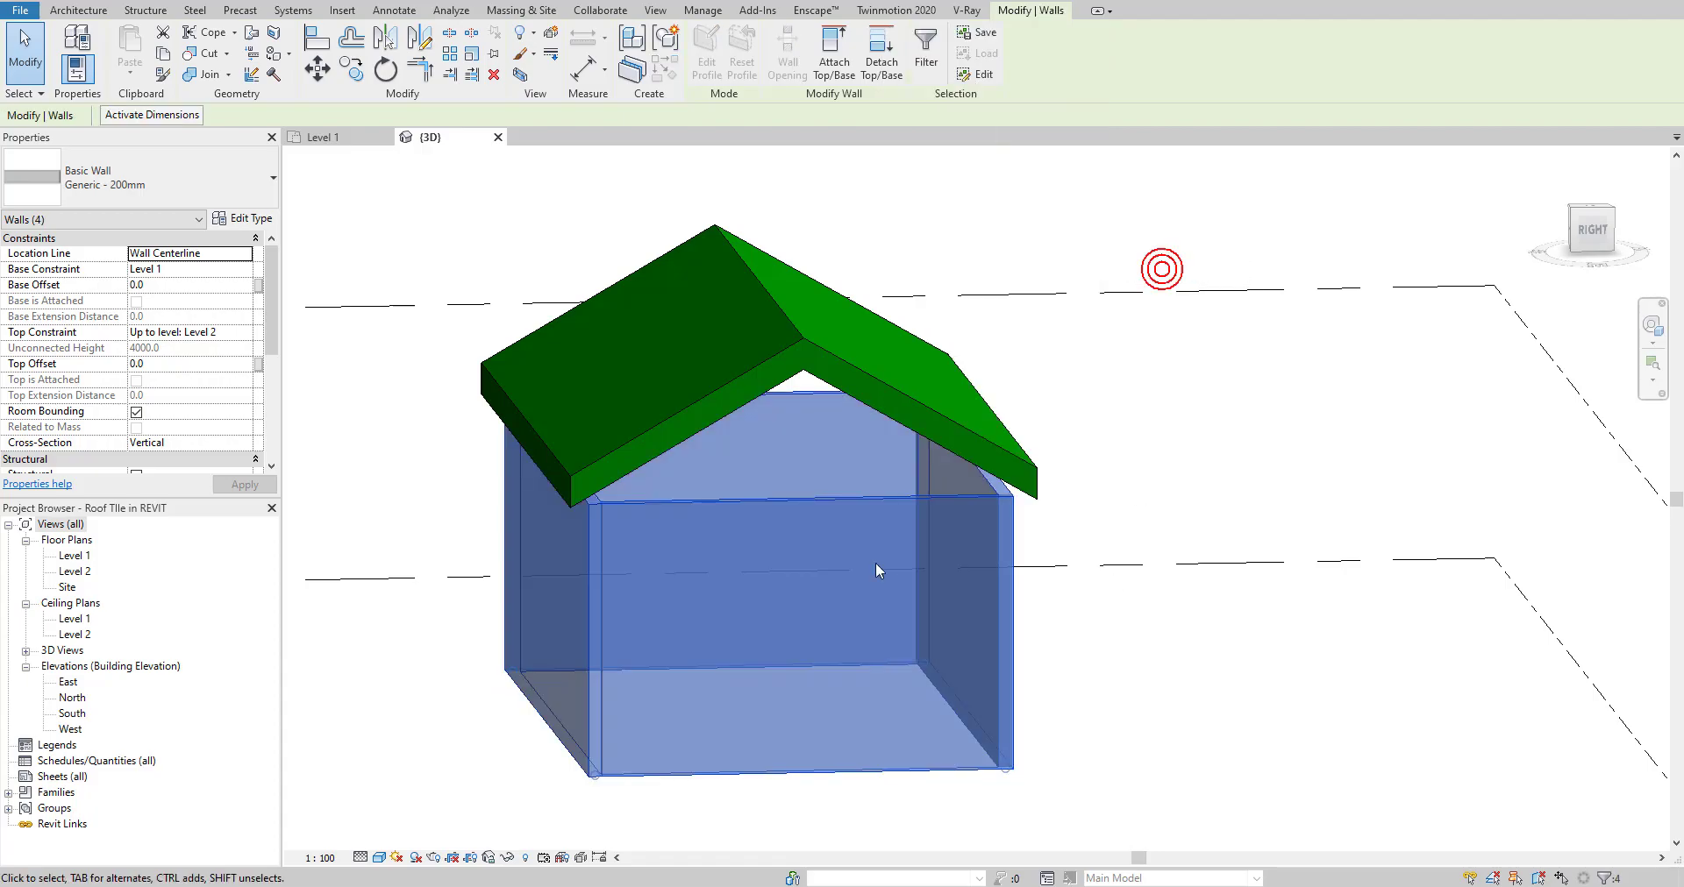
{"action": "left_click", "coordinate": [849, 67]}
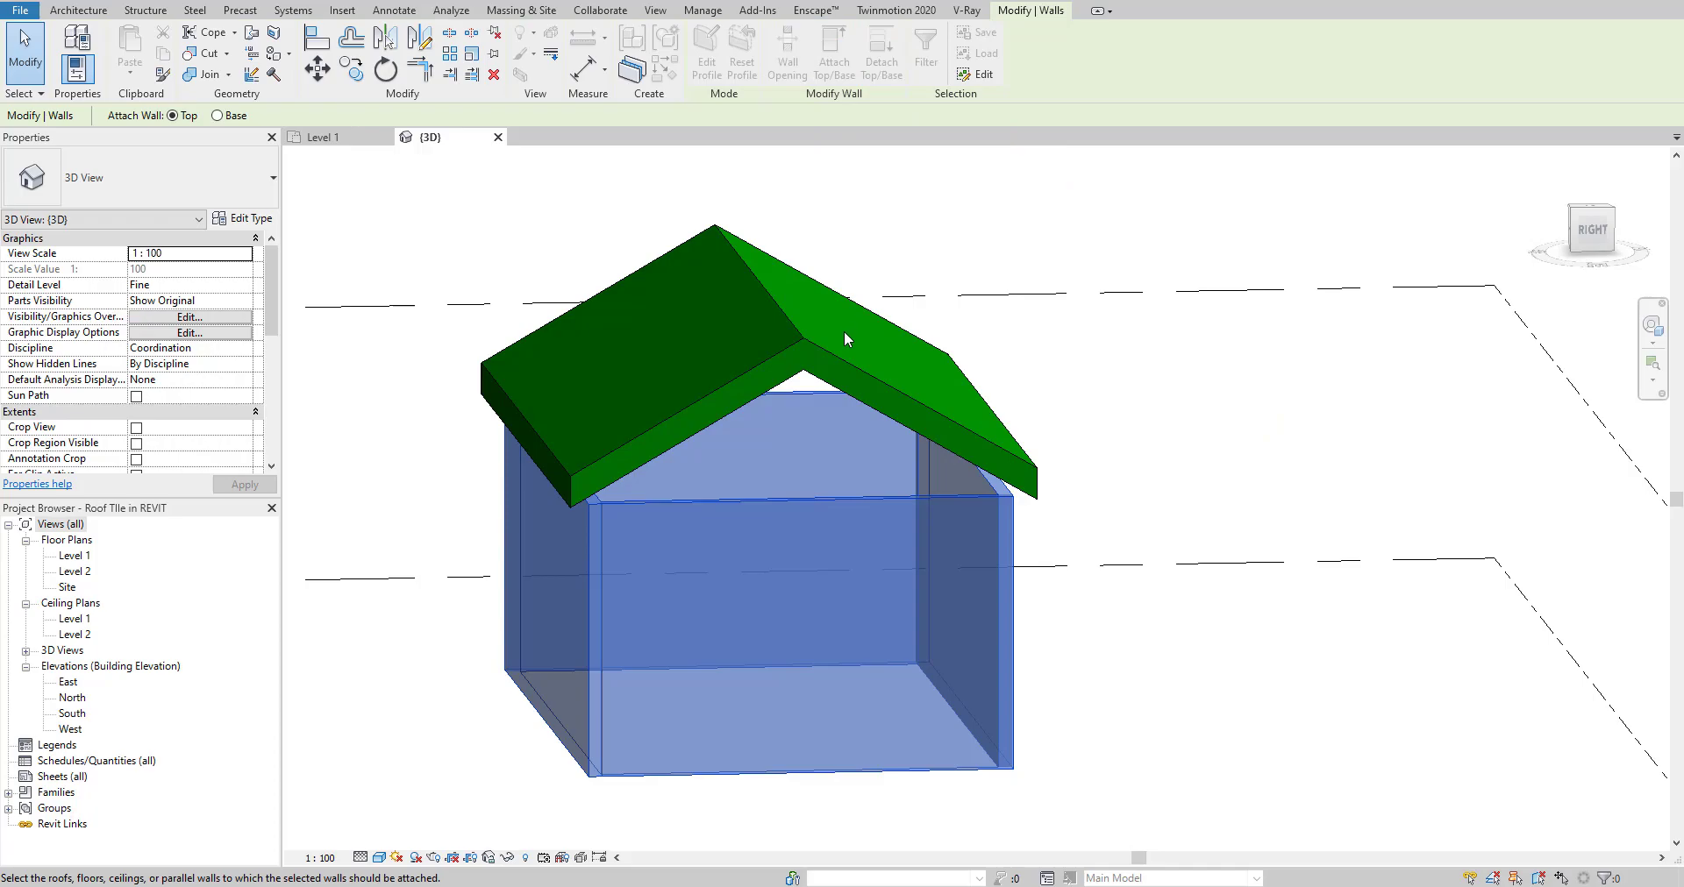
{"action": "left_click", "coordinate": [834, 354]}
{"action": "scroll", "coordinate": [961, 402], "scroll_direction": "down", "scroll_amount": 2}
{"action": "left_click", "coordinate": [1069, 527]}
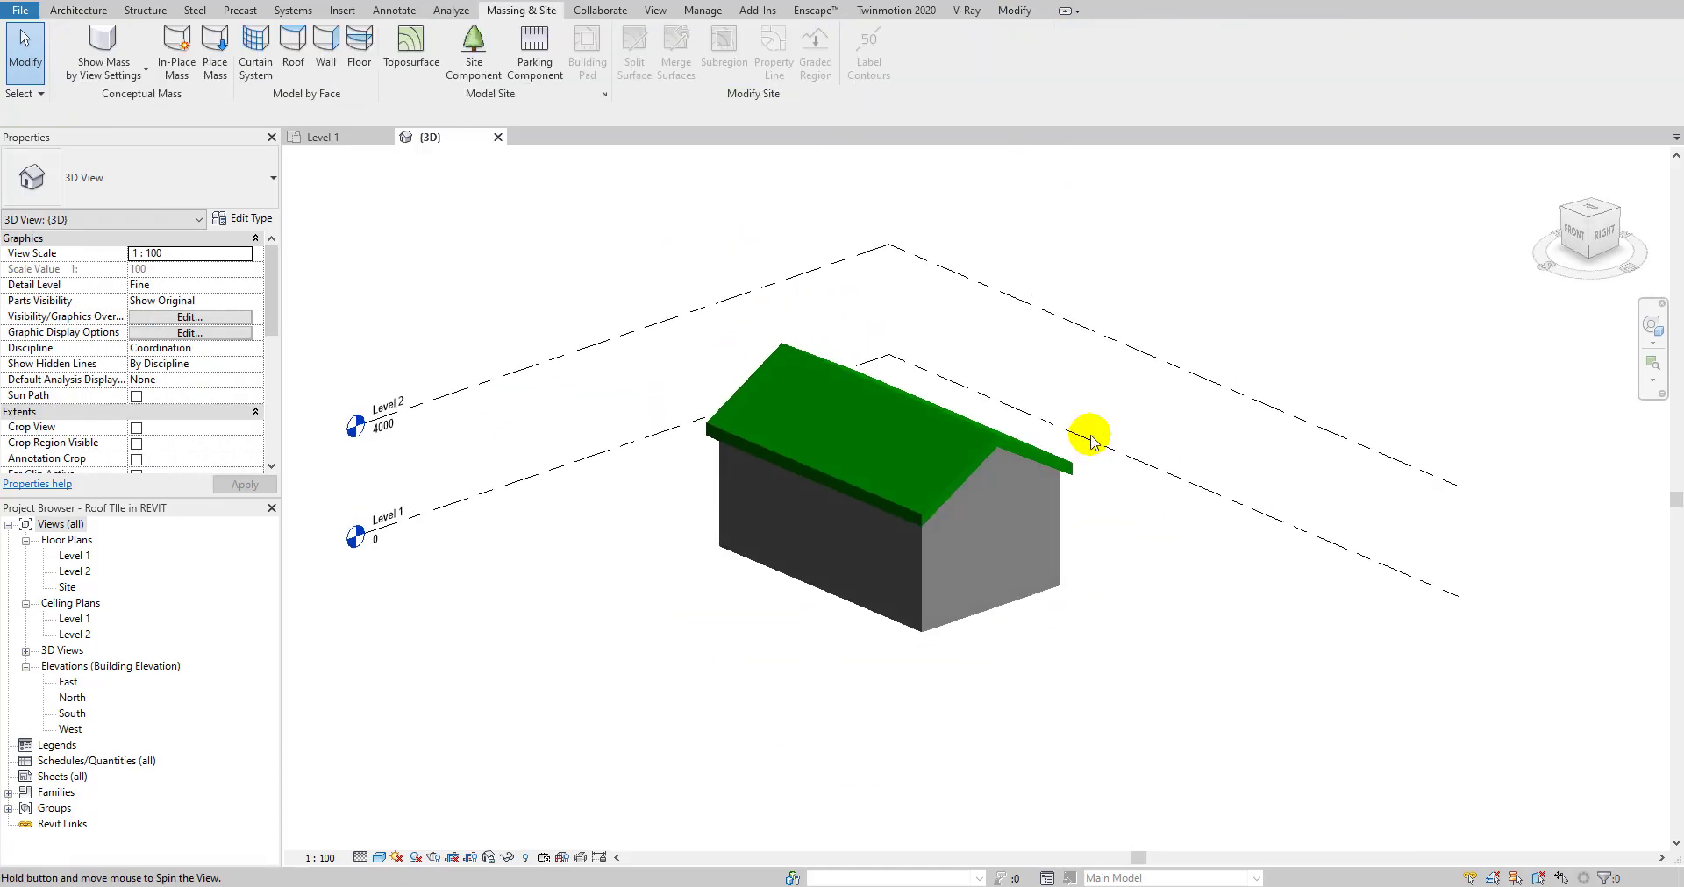
- Orbit and zoom around the shaded house to see it whole
{"action": "middle_click_drag", "start_coordinate": [1090, 433], "coordinate": [1077, 569], "text": "shift"}
{"action": "scroll", "coordinate": [1041, 579], "scroll_direction": "up", "scroll_amount": 5}
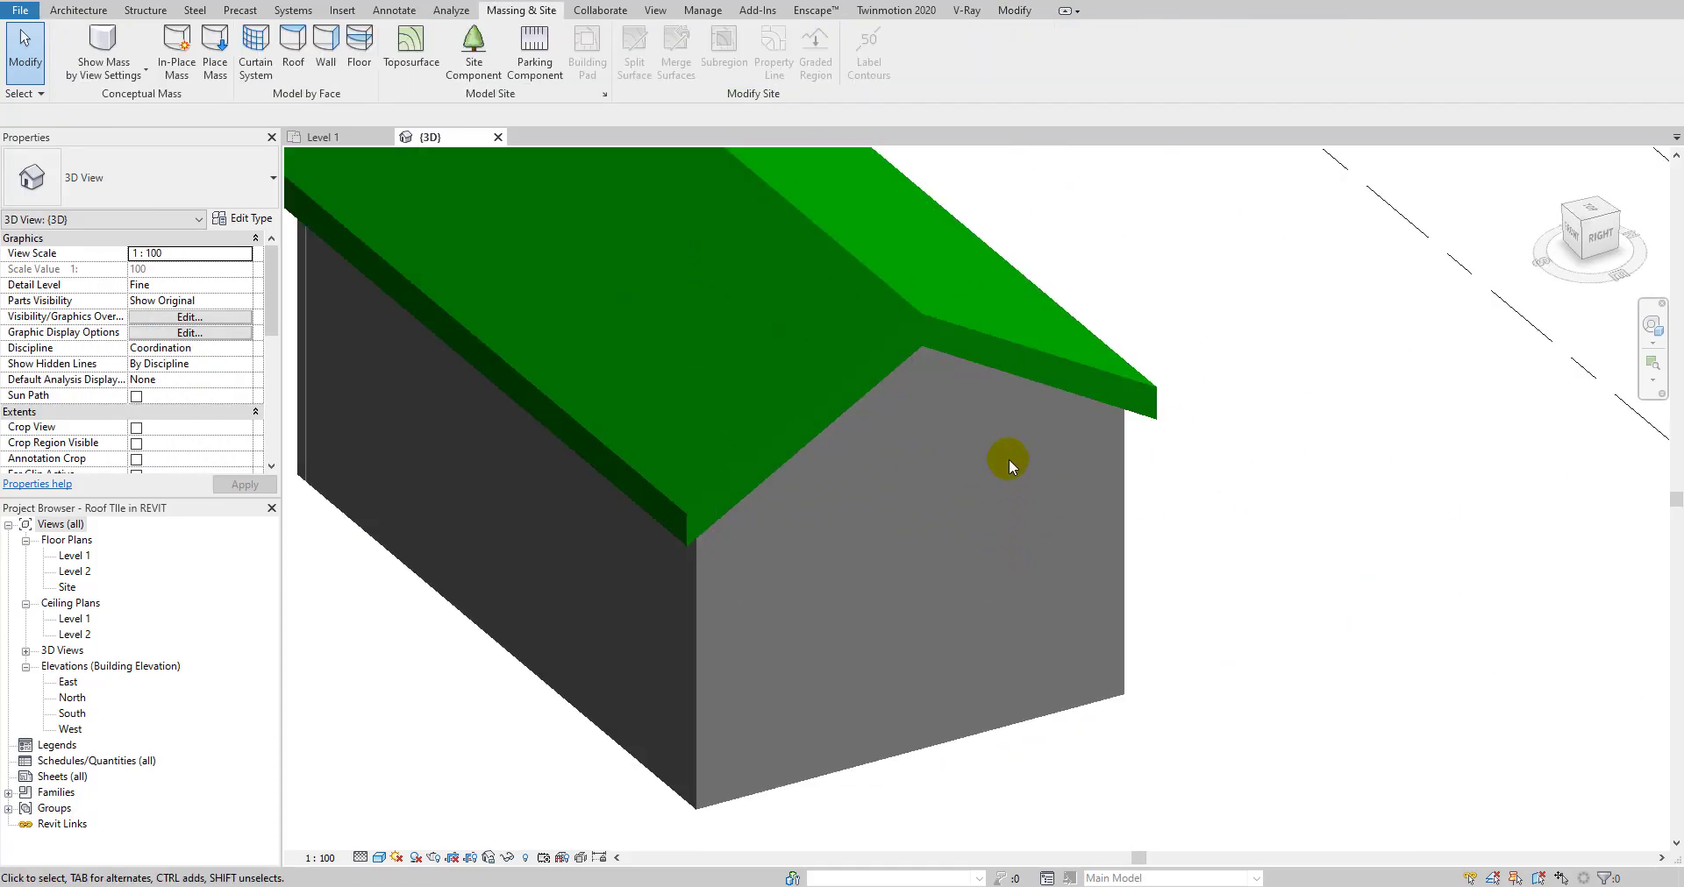
{"action": "scroll", "coordinate": [819, 465], "scroll_direction": "down", "scroll_amount": 3}
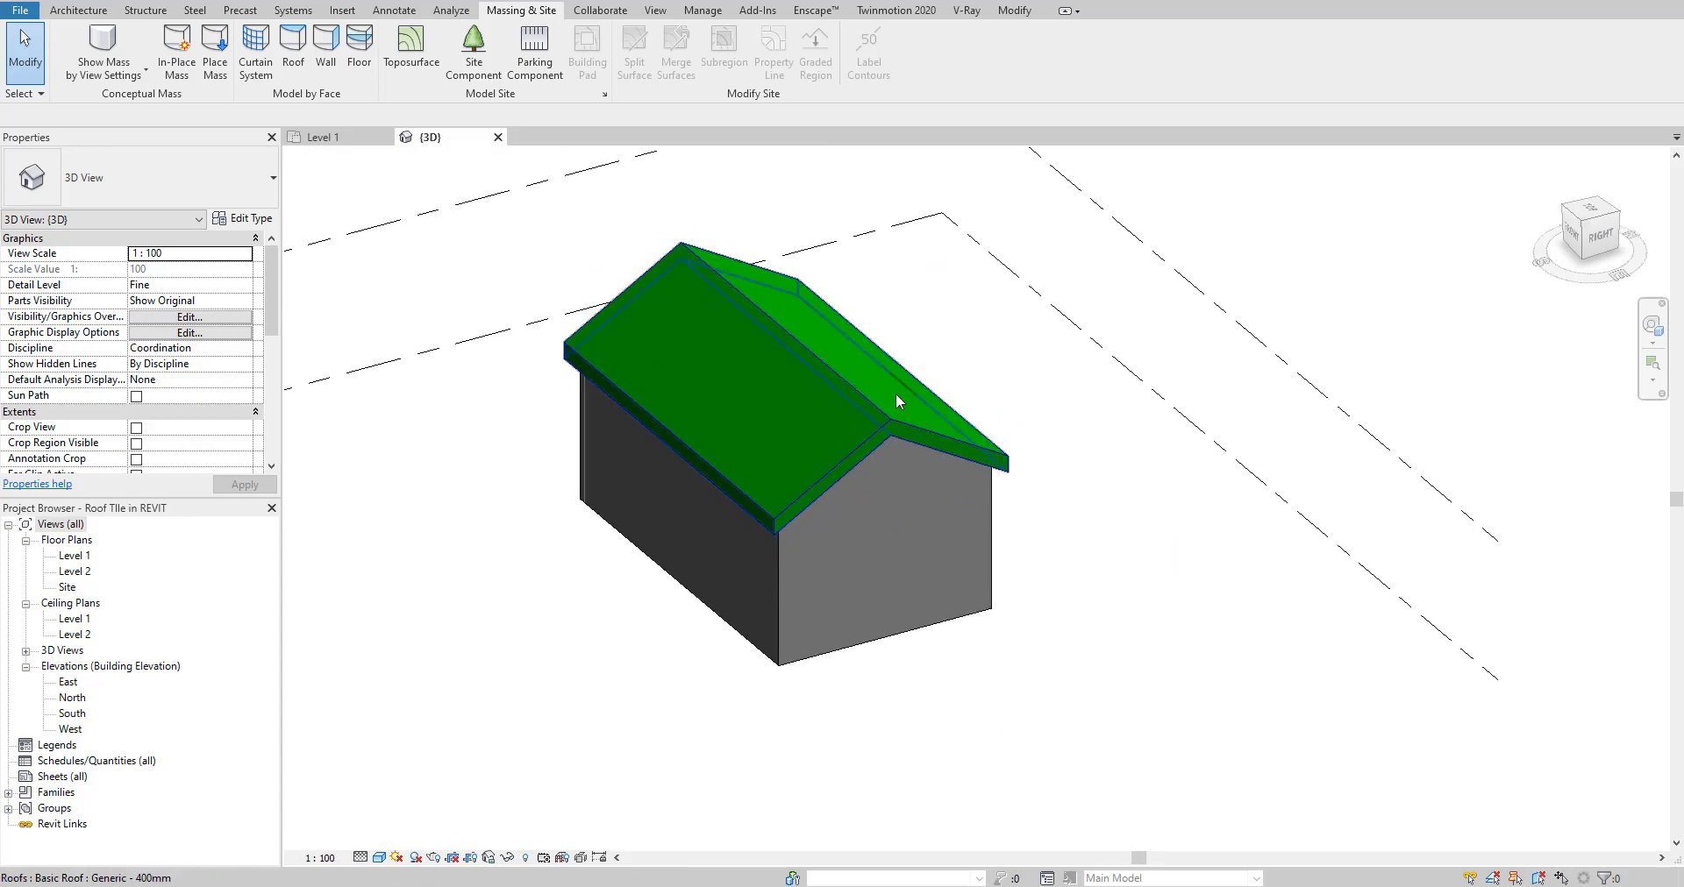
{"action": "scroll", "coordinate": [917, 436], "scroll_direction": "up", "scroll_amount": 5}
{"action": "scroll", "coordinate": [912, 430], "scroll_direction": "down", "scroll_amount": 5}
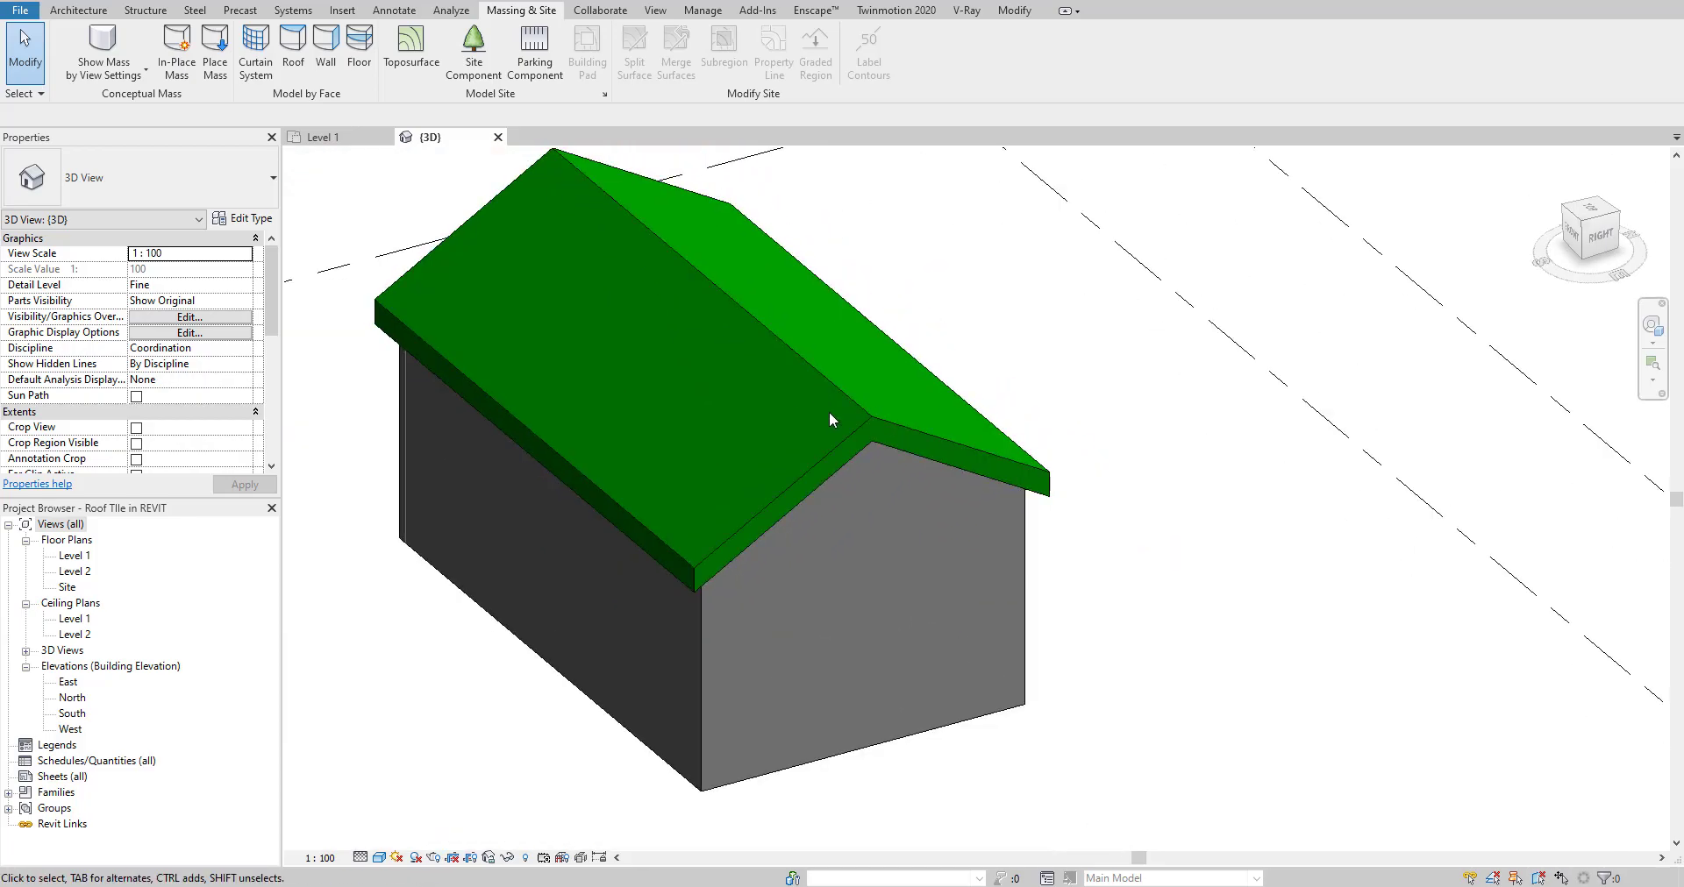
- Select the roof, then clear the selection with Esc
{"action": "left_click", "coordinate": [858, 425]}
{"action": "left_click", "coordinate": [793, 417]}
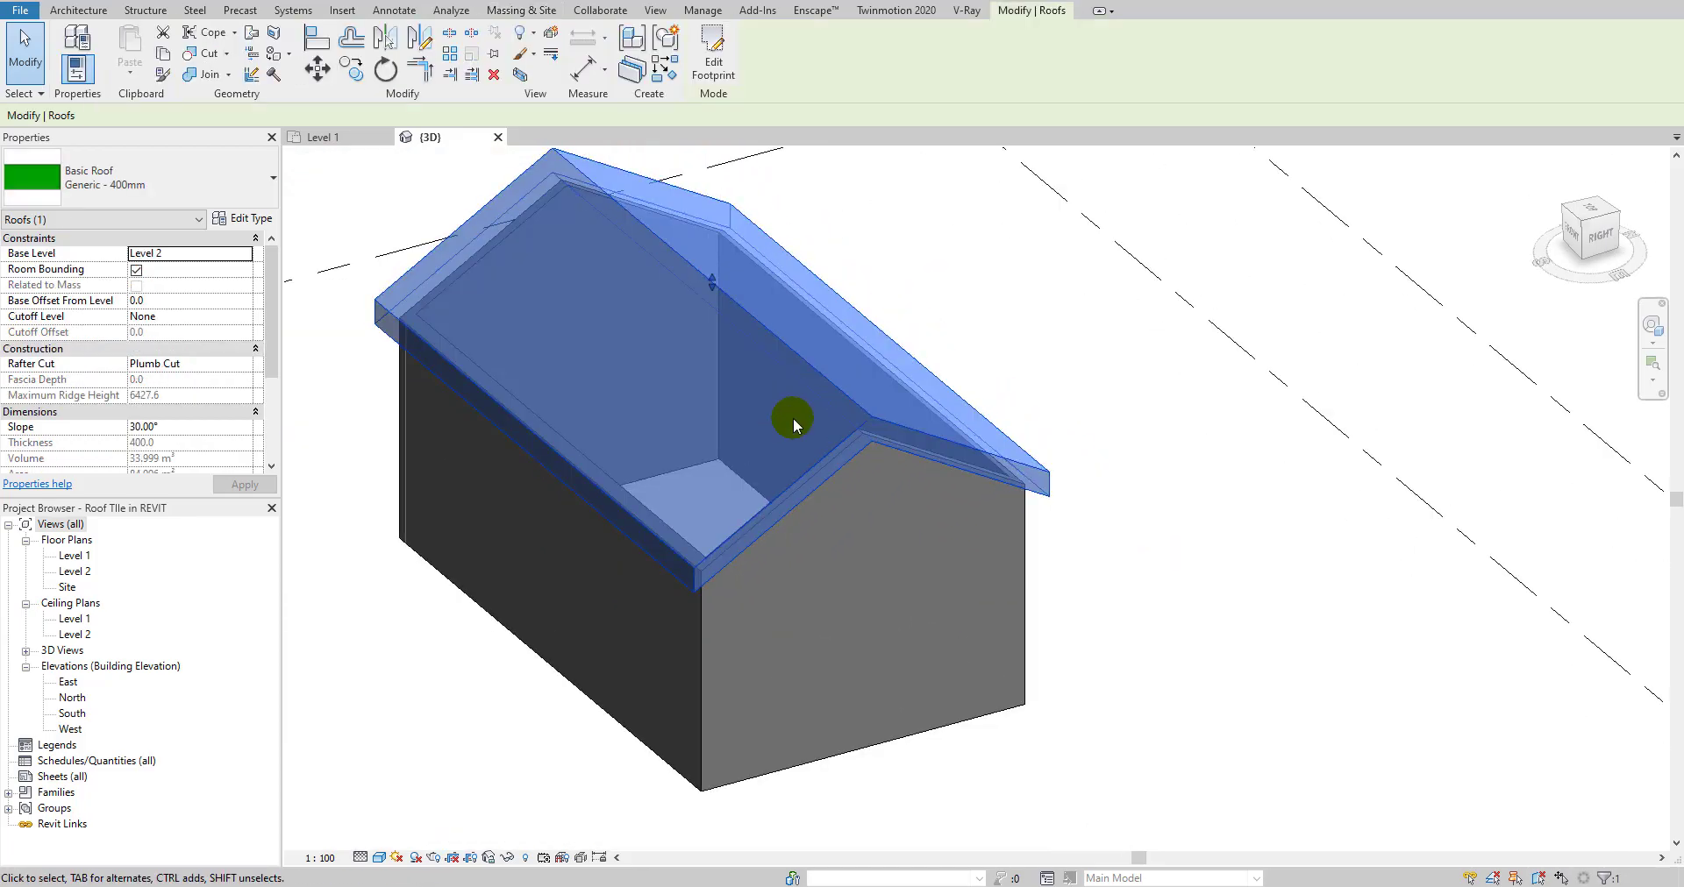
{"action": "left_click", "coordinate": [835, 336]}
{"action": "left_click", "coordinate": [573, 363]}
{"action": "key", "text": "Escape"}
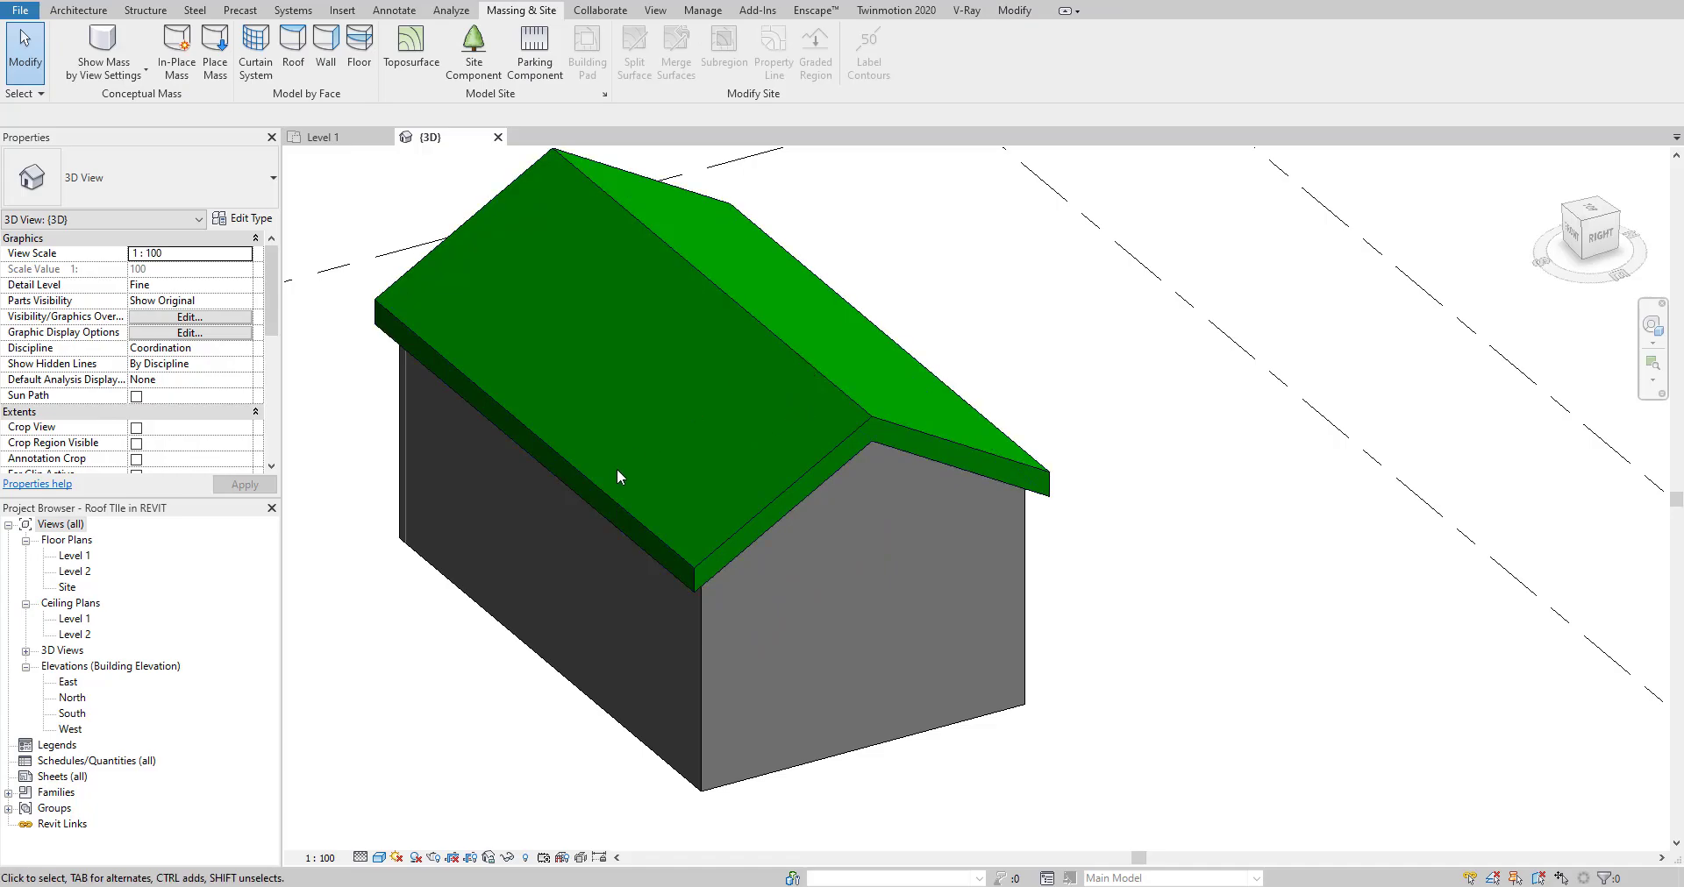
{"action": "scroll", "coordinate": [670, 345], "scroll_direction": "up", "scroll_amount": 4}
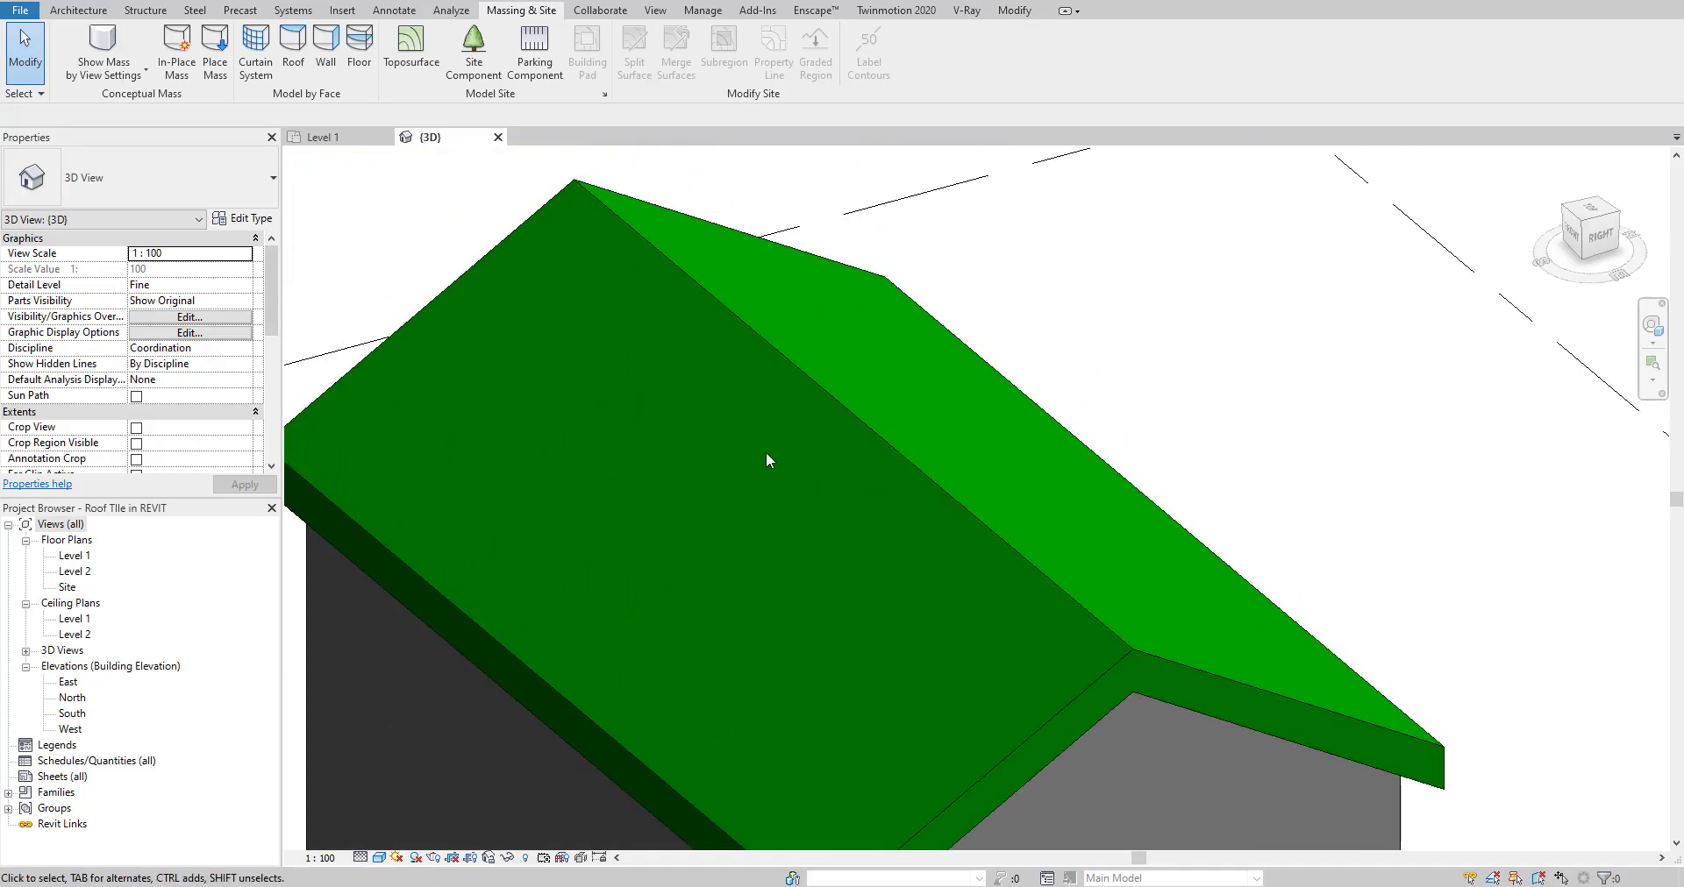
{"action": "scroll", "coordinate": [974, 457], "scroll_direction": "down", "scroll_amount": 5}
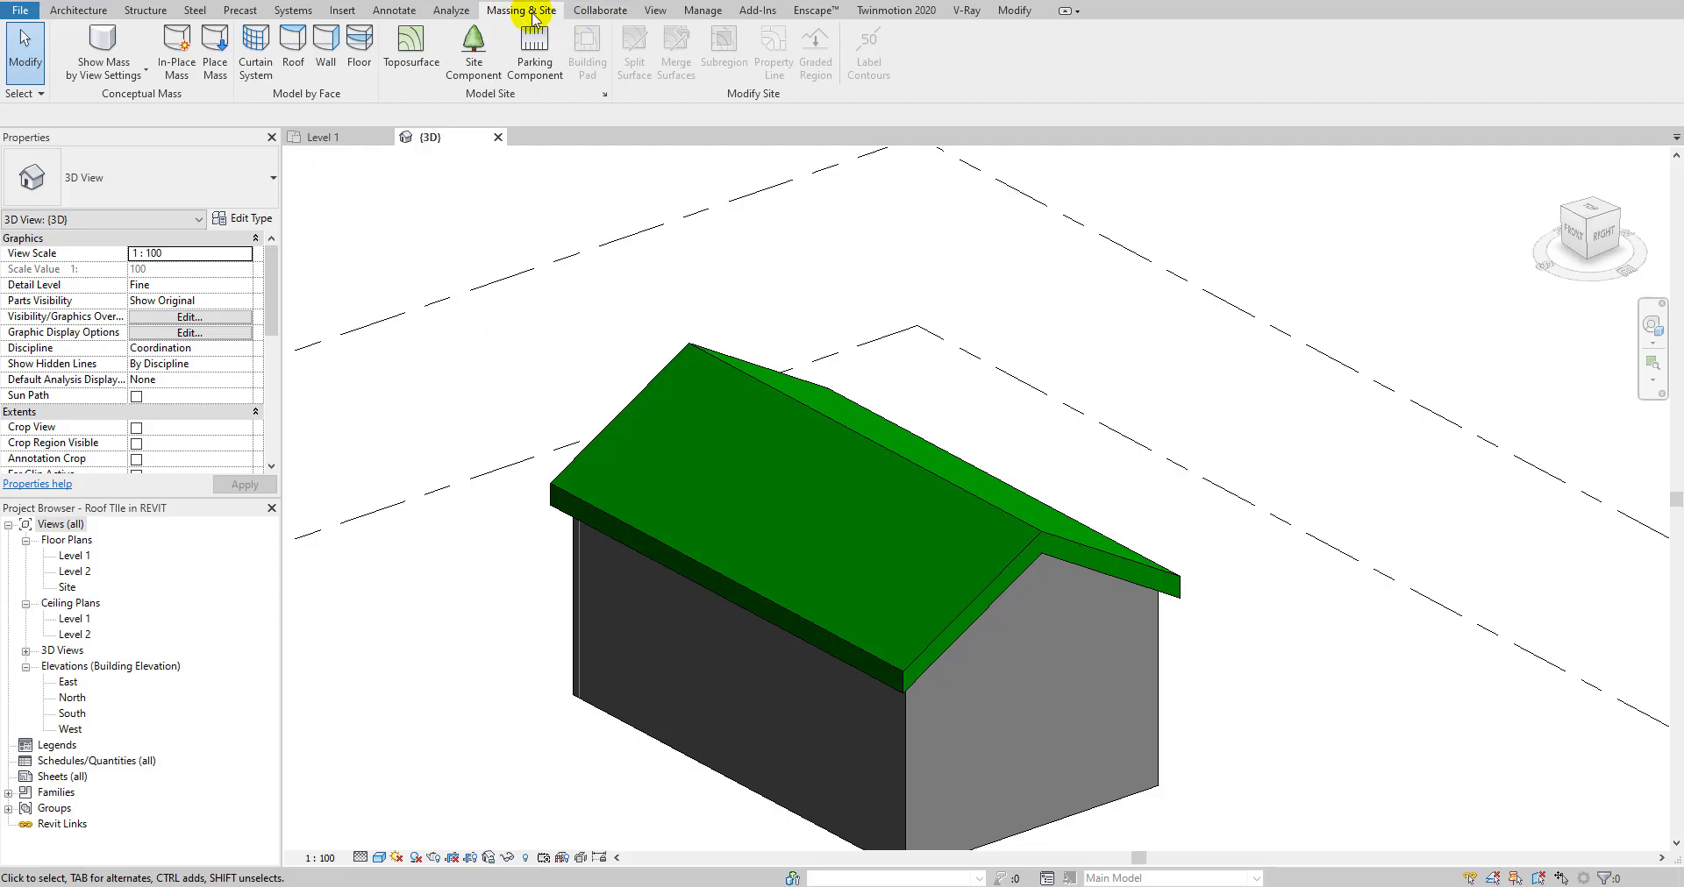
{"action": "left_click", "coordinate": [174, 70]}
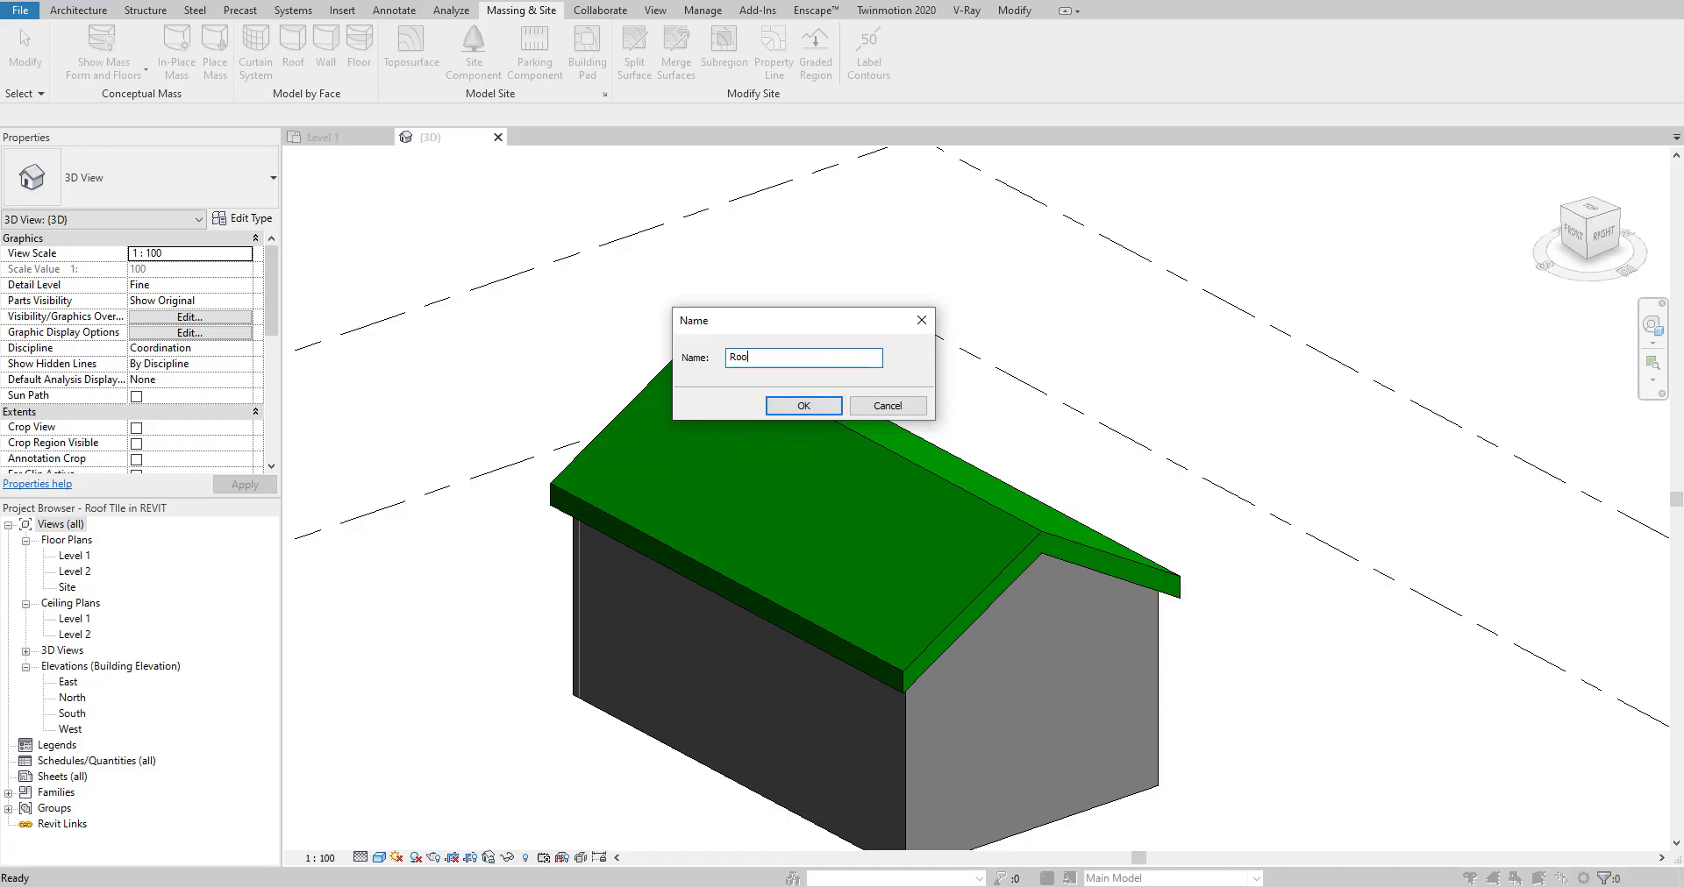
- Accept the name 'Roof' for the in-place mass to enter mass editing
{"action": "left_click", "coordinate": [806, 406]}
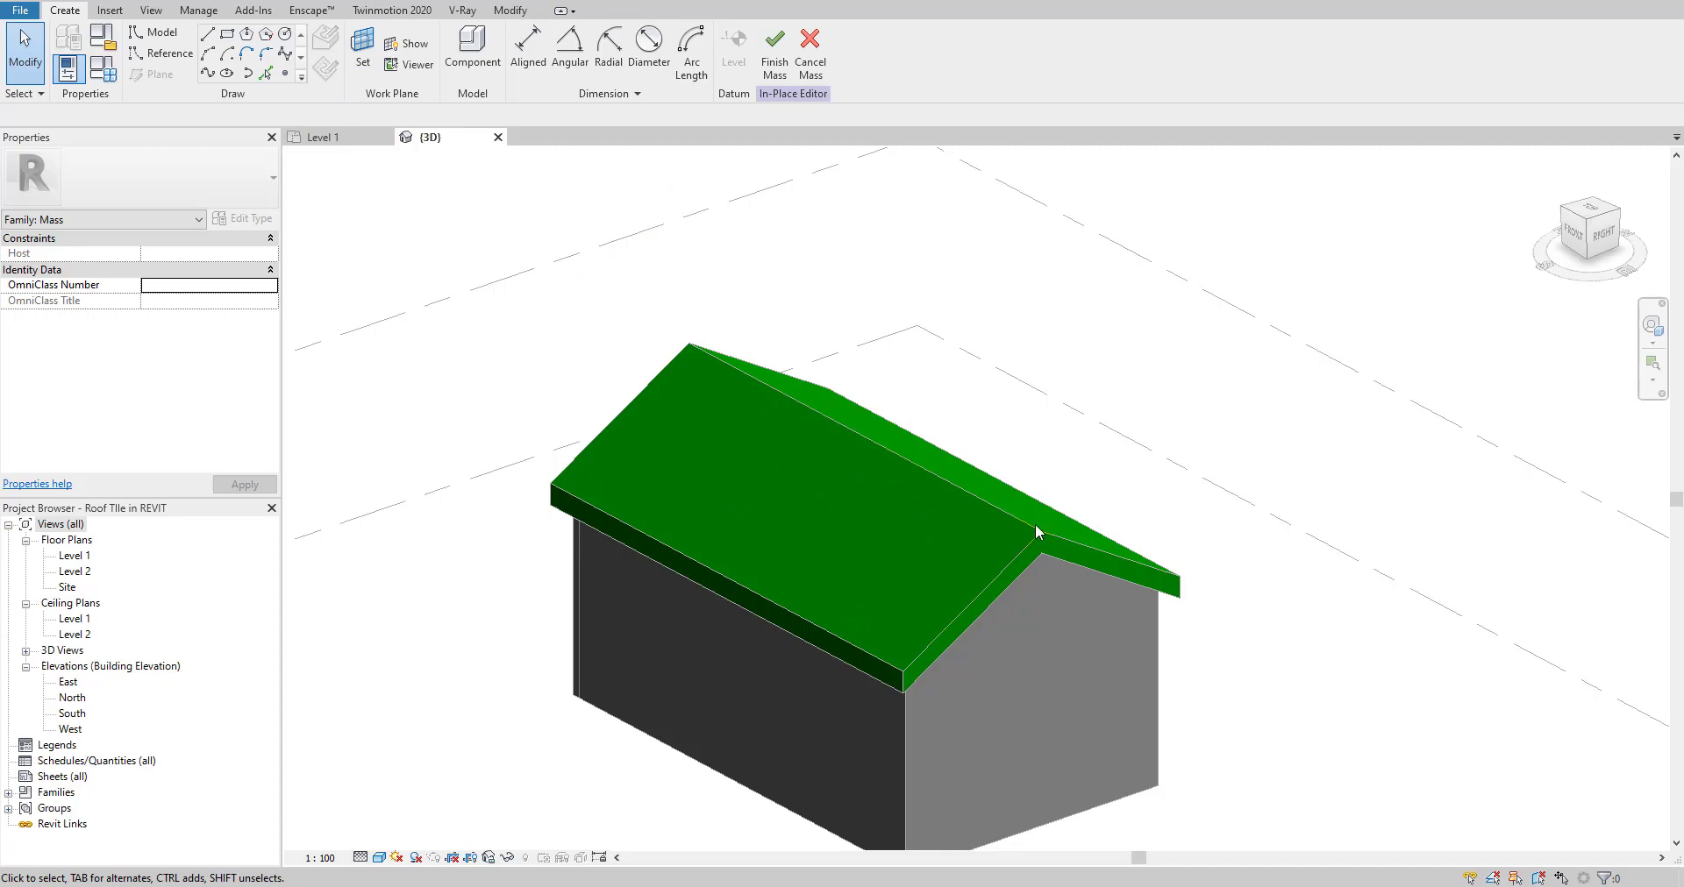
- Orbit toward the roof and set its sloped front face as the work plane
{"action": "middle_click_drag", "start_coordinate": [1031, 505], "coordinate": [896, 510], "text": "shift"}
{"action": "middle_click_drag", "start_coordinate": [1046, 513], "coordinate": [916, 484], "text": "shift"}
{"action": "scroll", "coordinate": [912, 523], "scroll_direction": "up", "scroll_amount": 4}
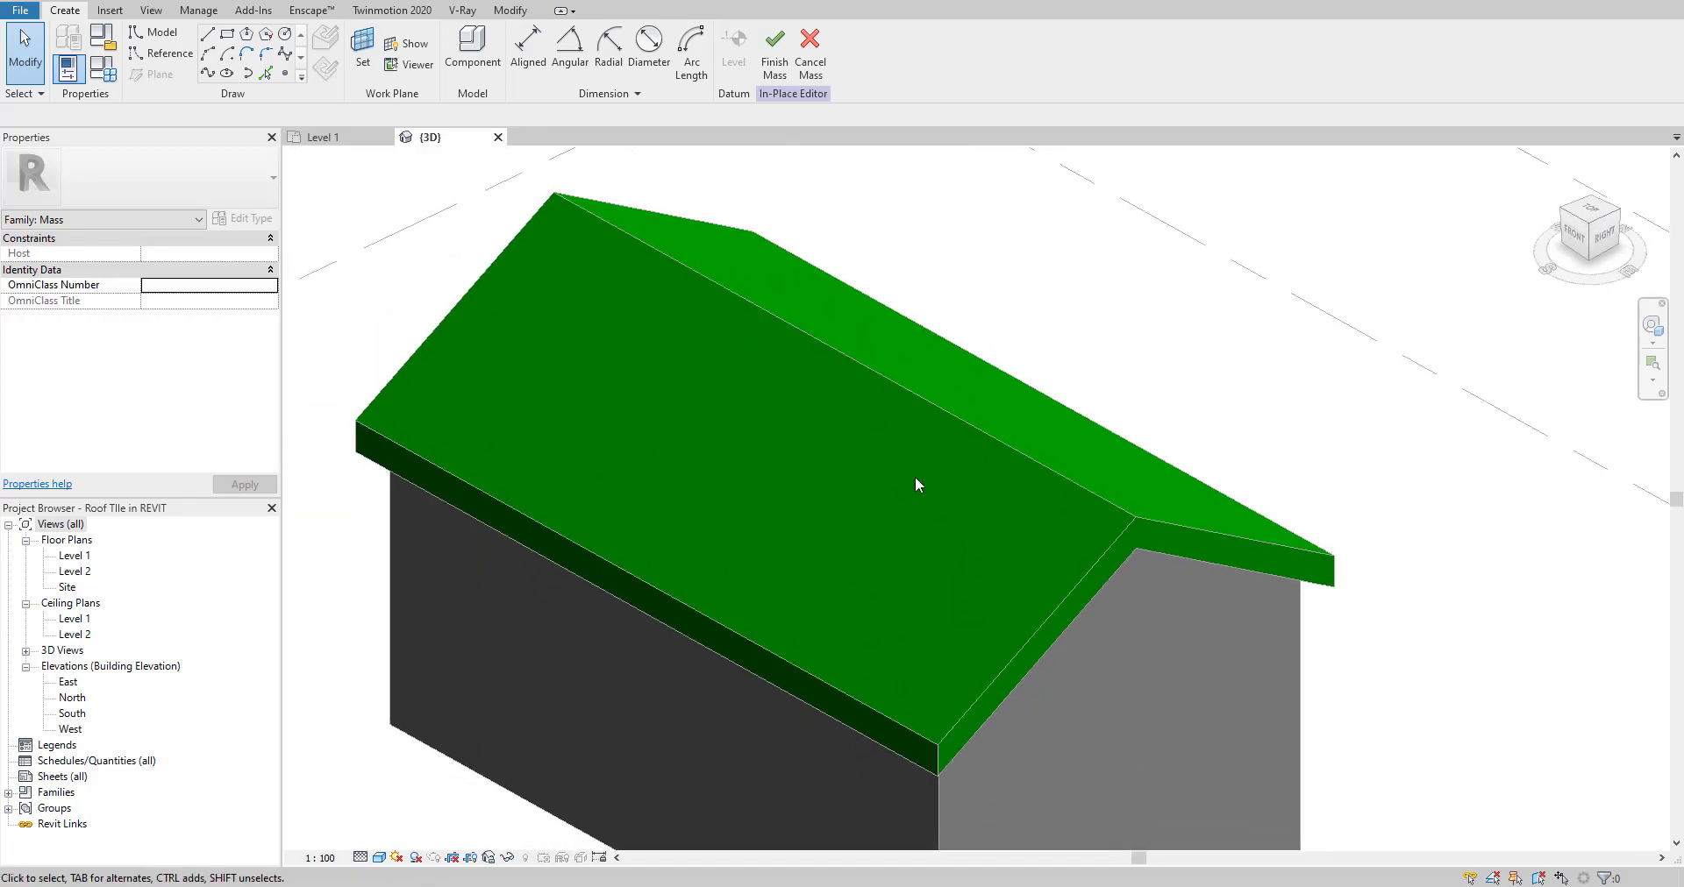
{"action": "left_click", "coordinate": [366, 63]}
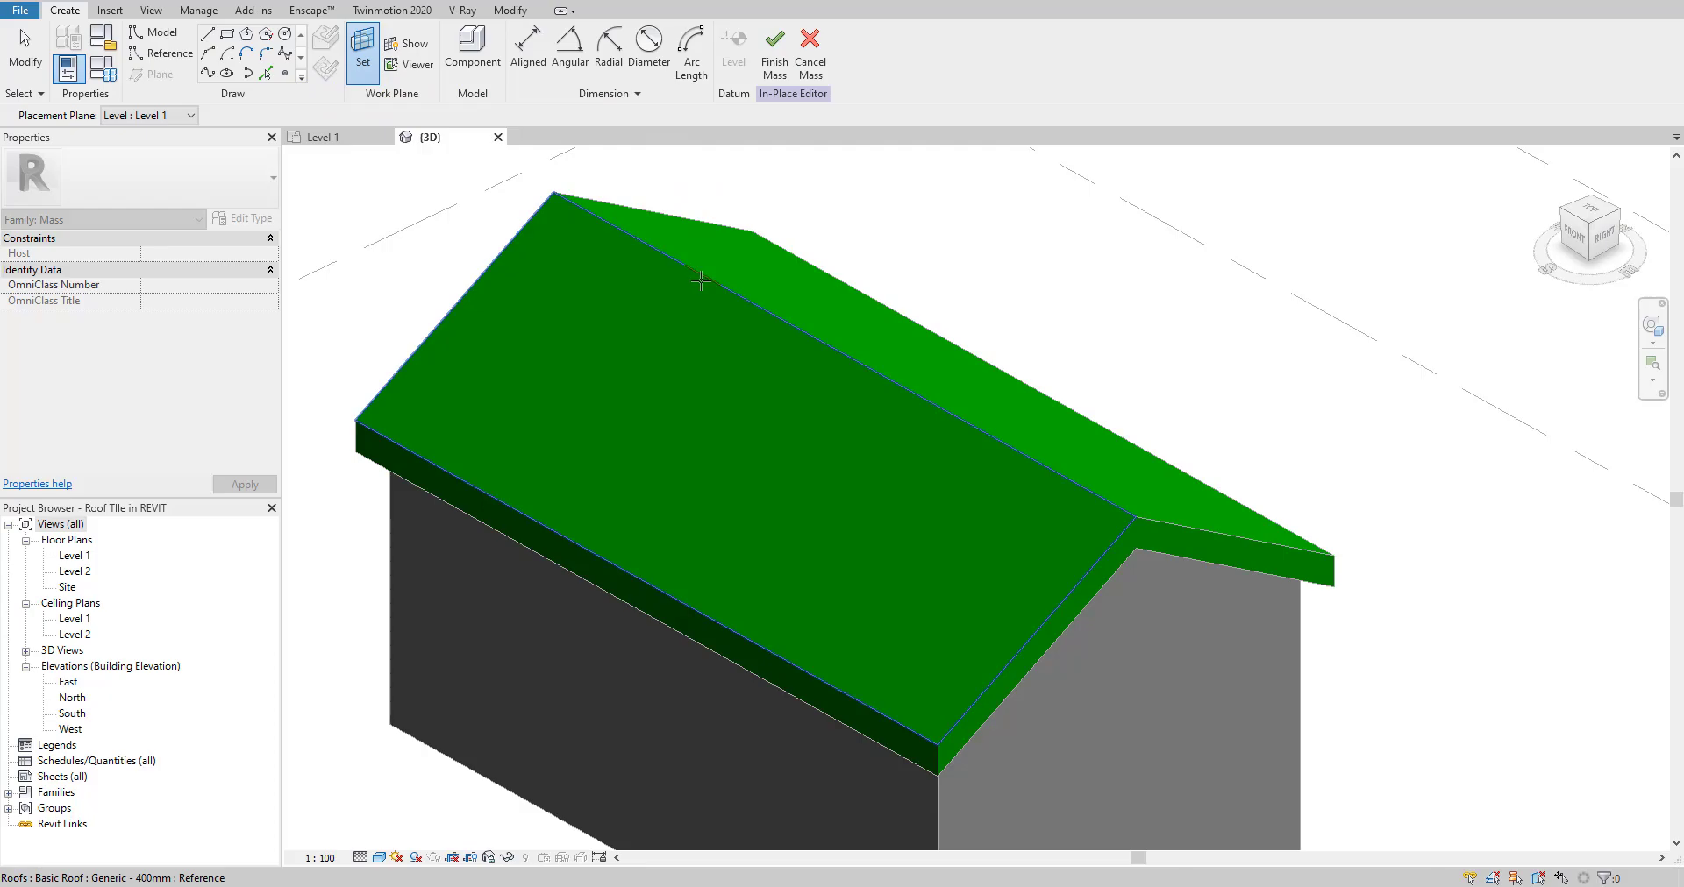
{"action": "left_click", "coordinate": [1066, 484]}
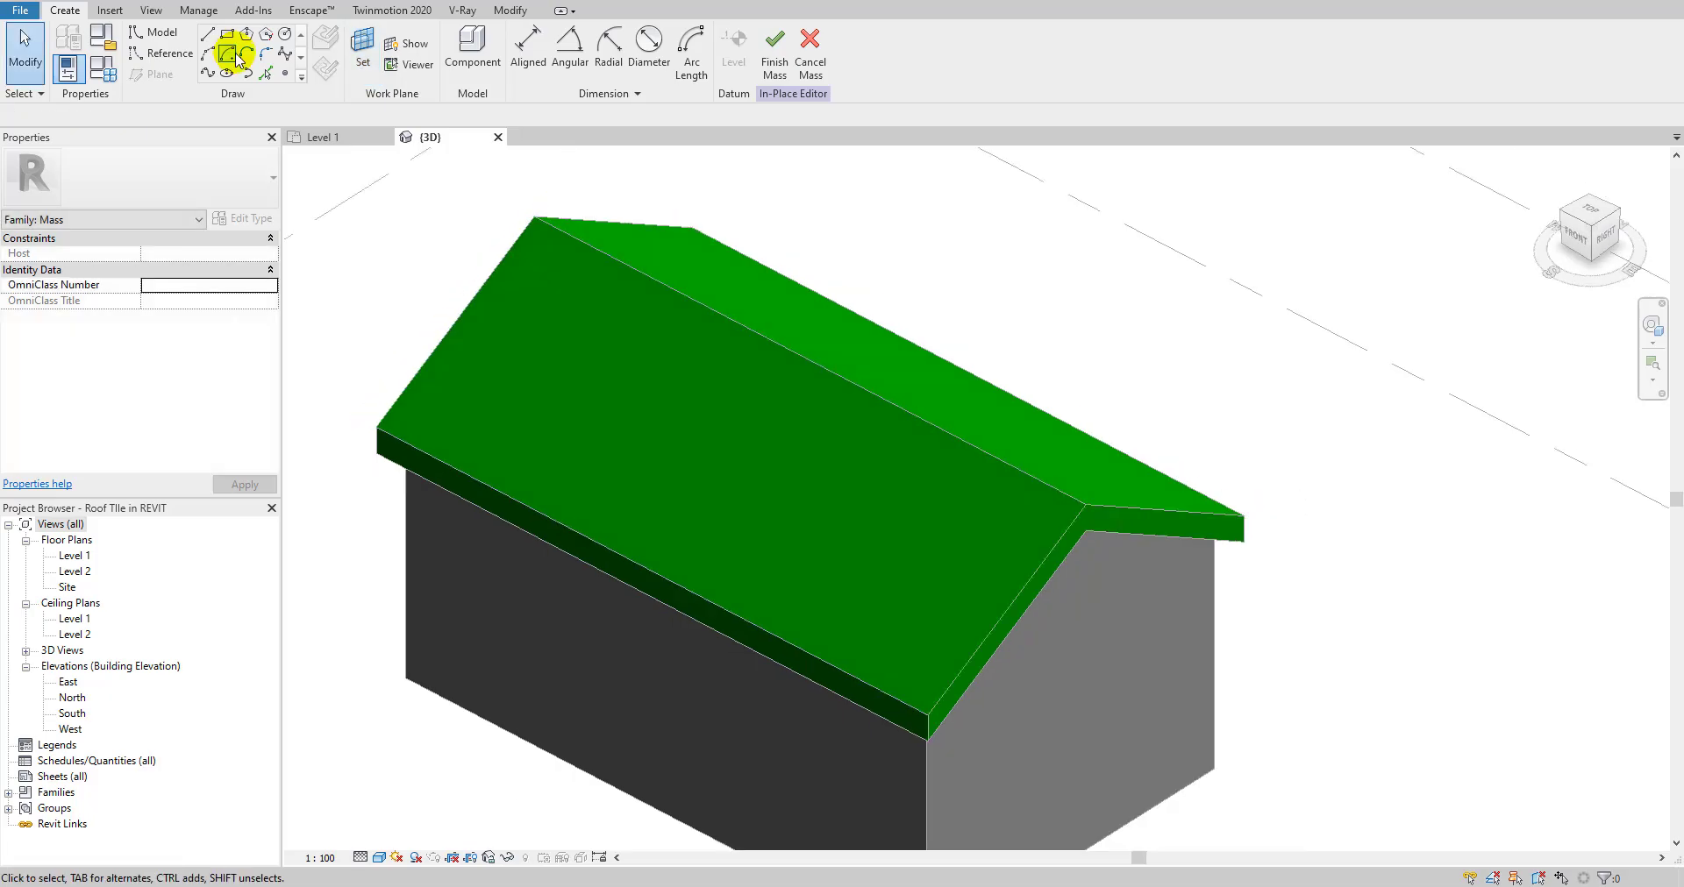
- Switch to Model Lines using Pick Lines with a 30.0 offset
{"action": "left_click", "coordinate": [162, 37]}
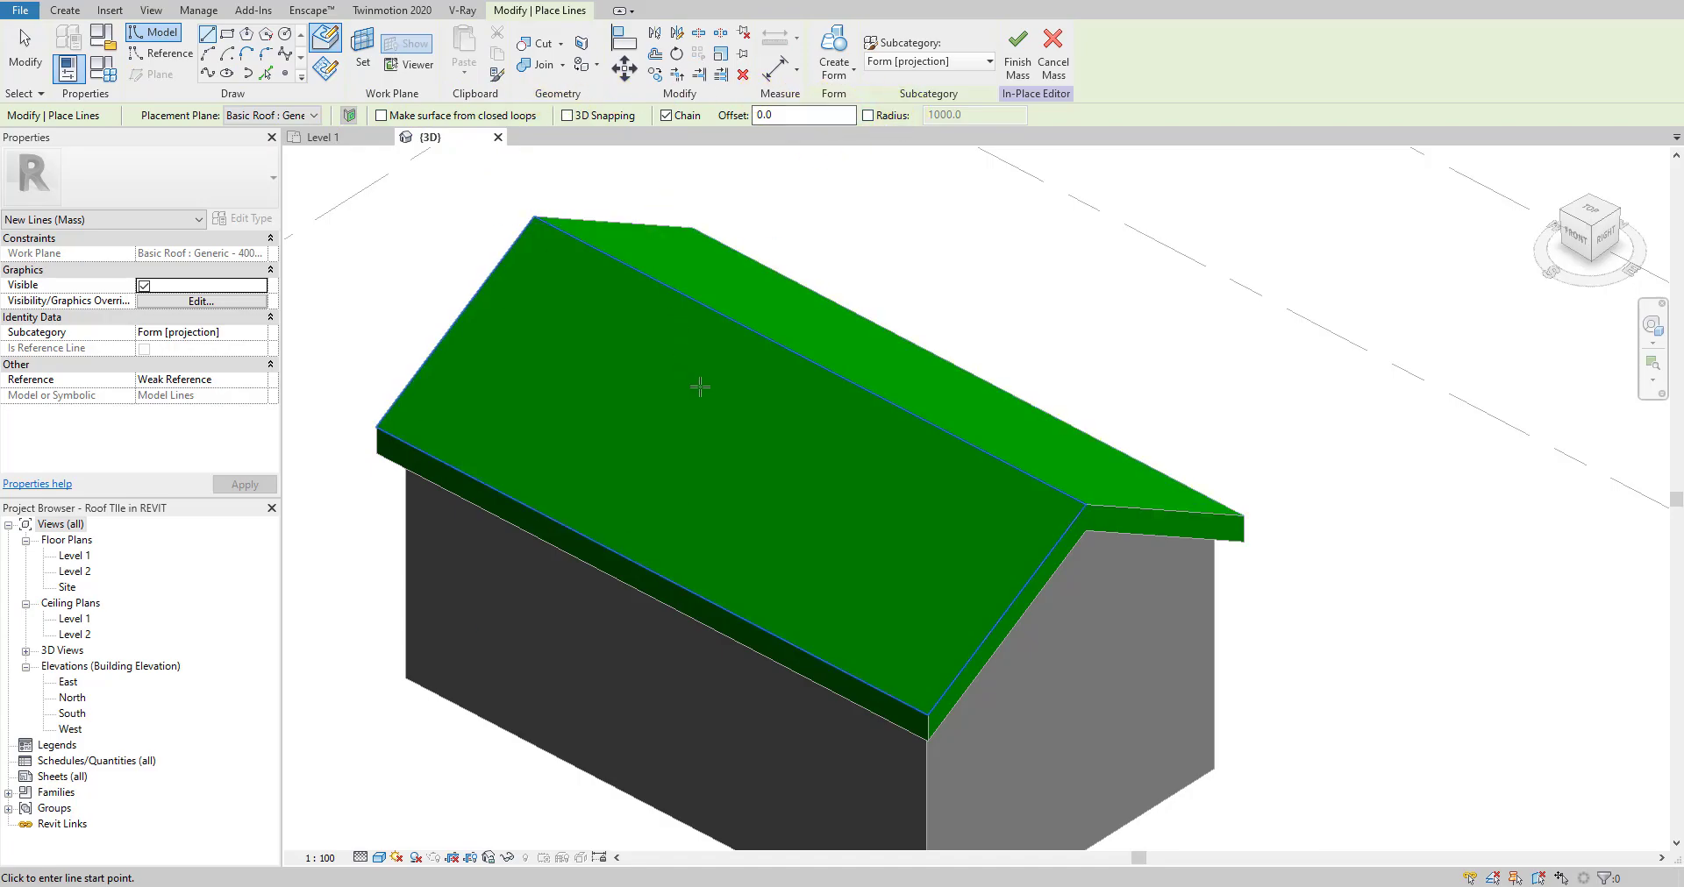
{"action": "left_click", "coordinate": [422, 282]}
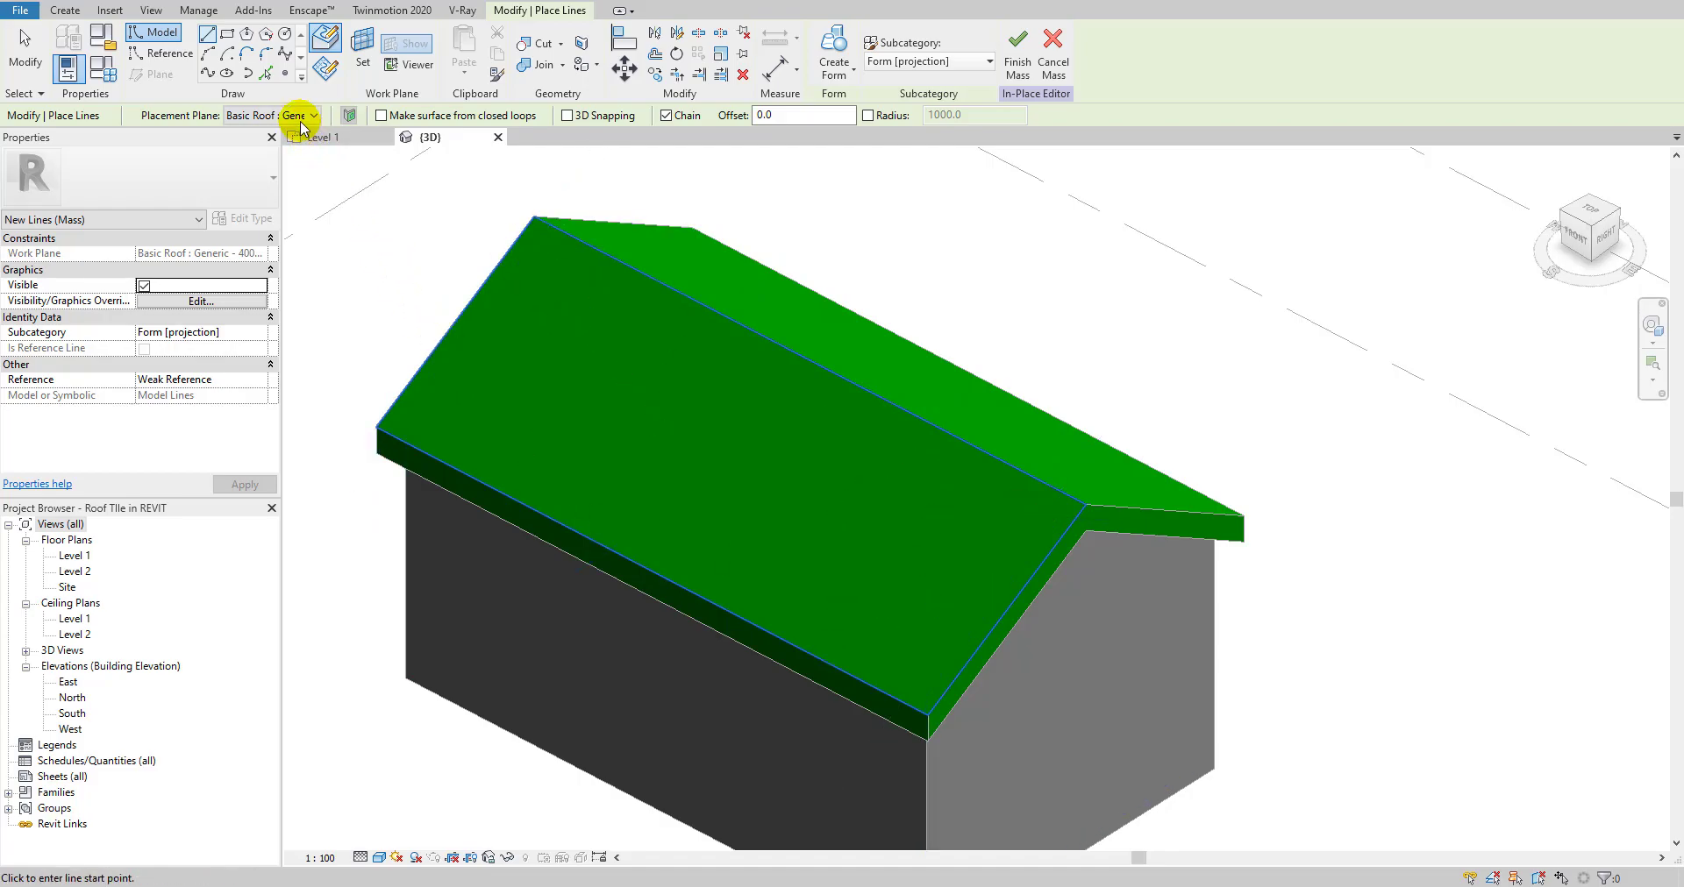
{"action": "left_click", "coordinate": [266, 74]}
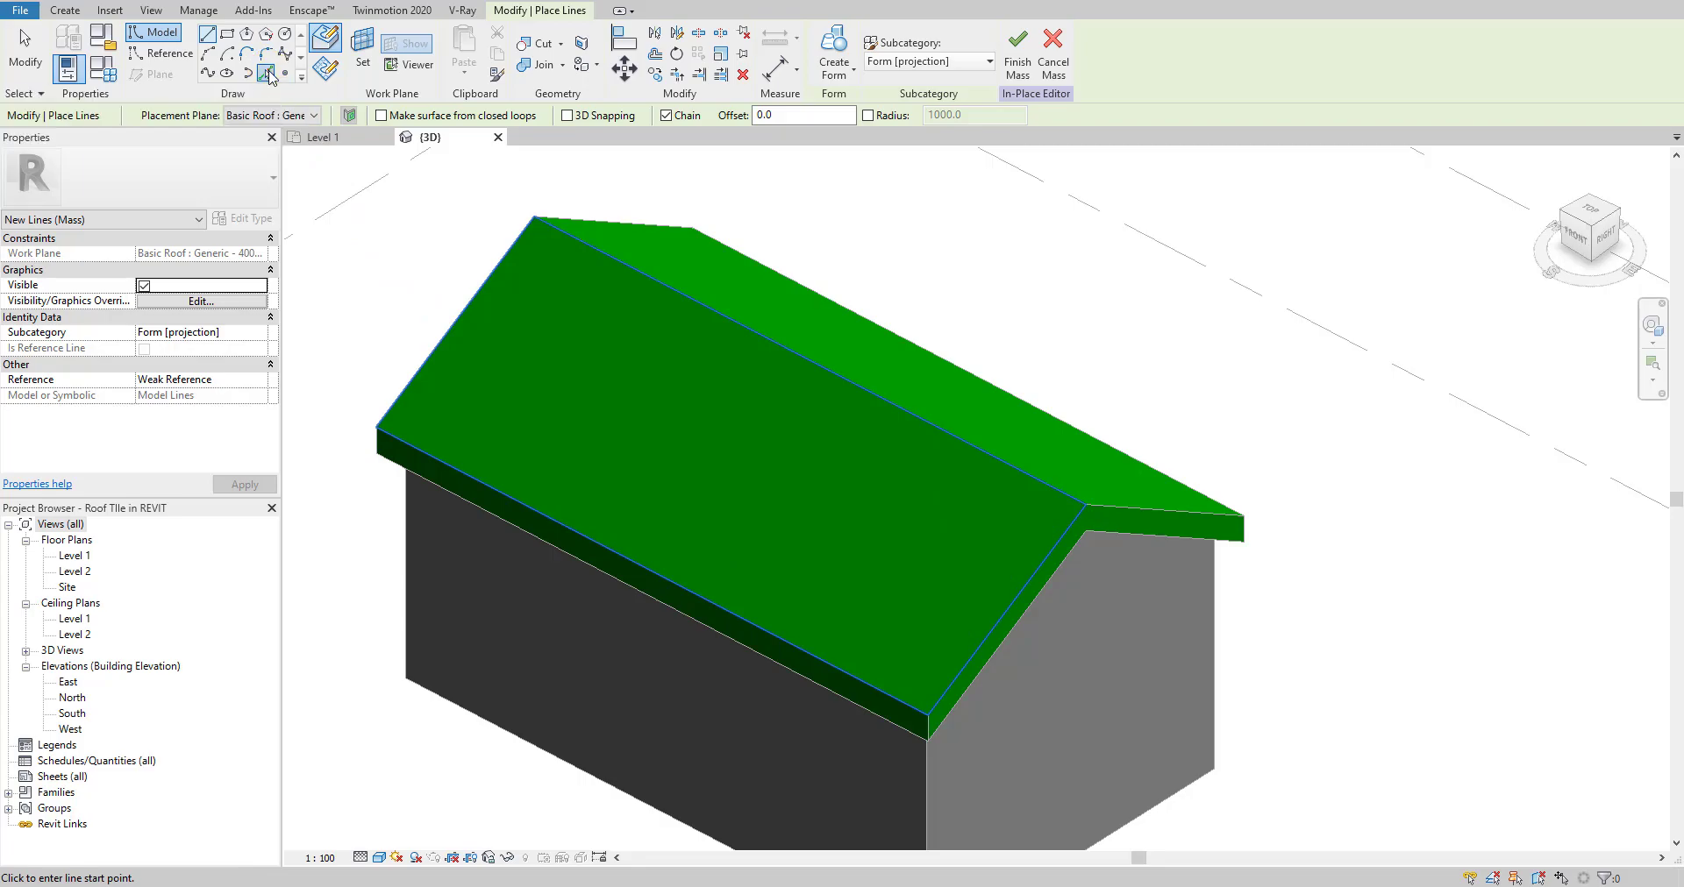
- Orbit and zoom in on the lower corner of the roof slope
{"action": "scroll", "coordinate": [591, 260], "scroll_direction": "up", "scroll_amount": 2}
{"action": "middle_click_drag", "start_coordinate": [591, 260], "coordinate": [992, 488], "text": "shift"}
{"action": "middle_click_drag", "start_coordinate": [887, 587], "coordinate": [865, 459]}
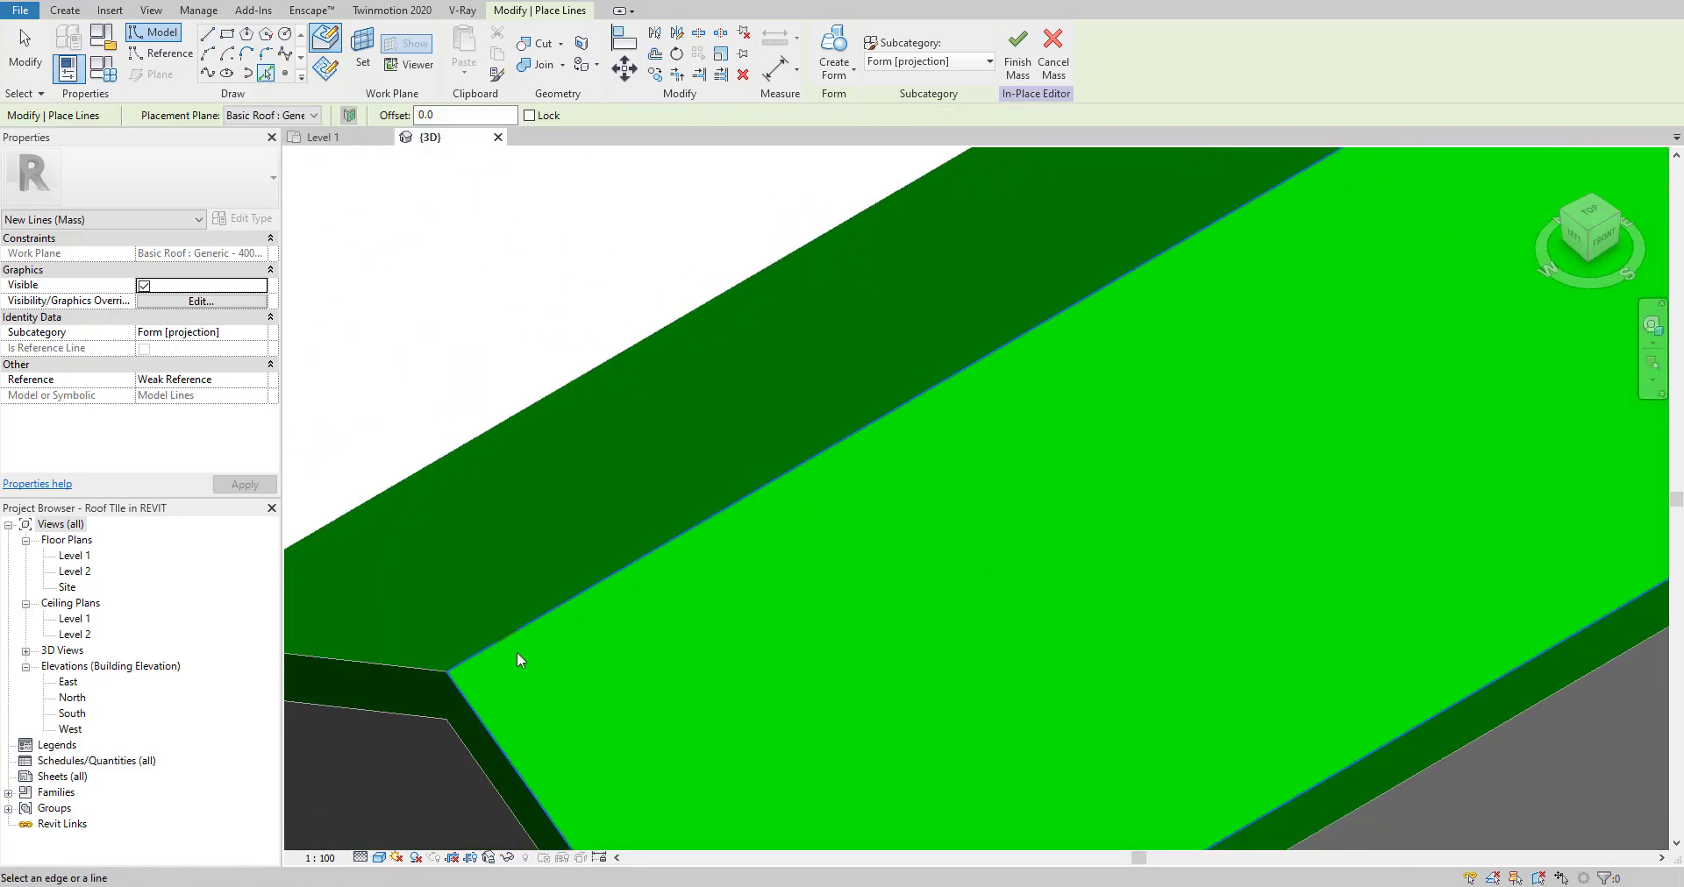
{"action": "scroll", "coordinate": [501, 655], "scroll_direction": "up", "scroll_amount": 3}
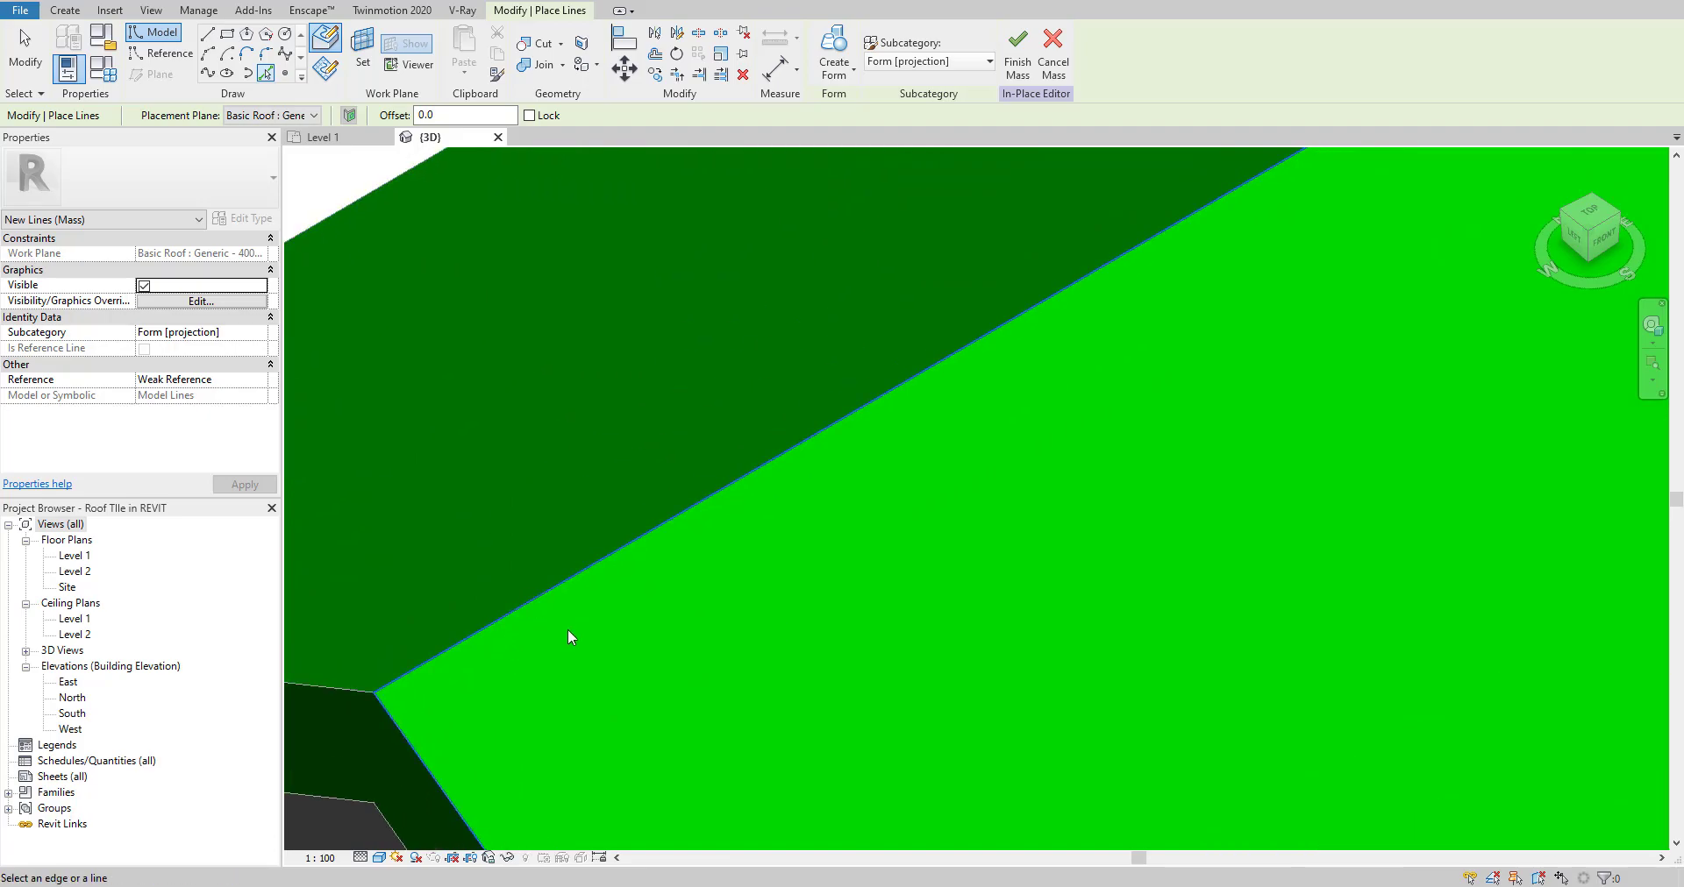
{"action": "scroll", "coordinate": [525, 654], "scroll_direction": "down", "scroll_amount": 2}
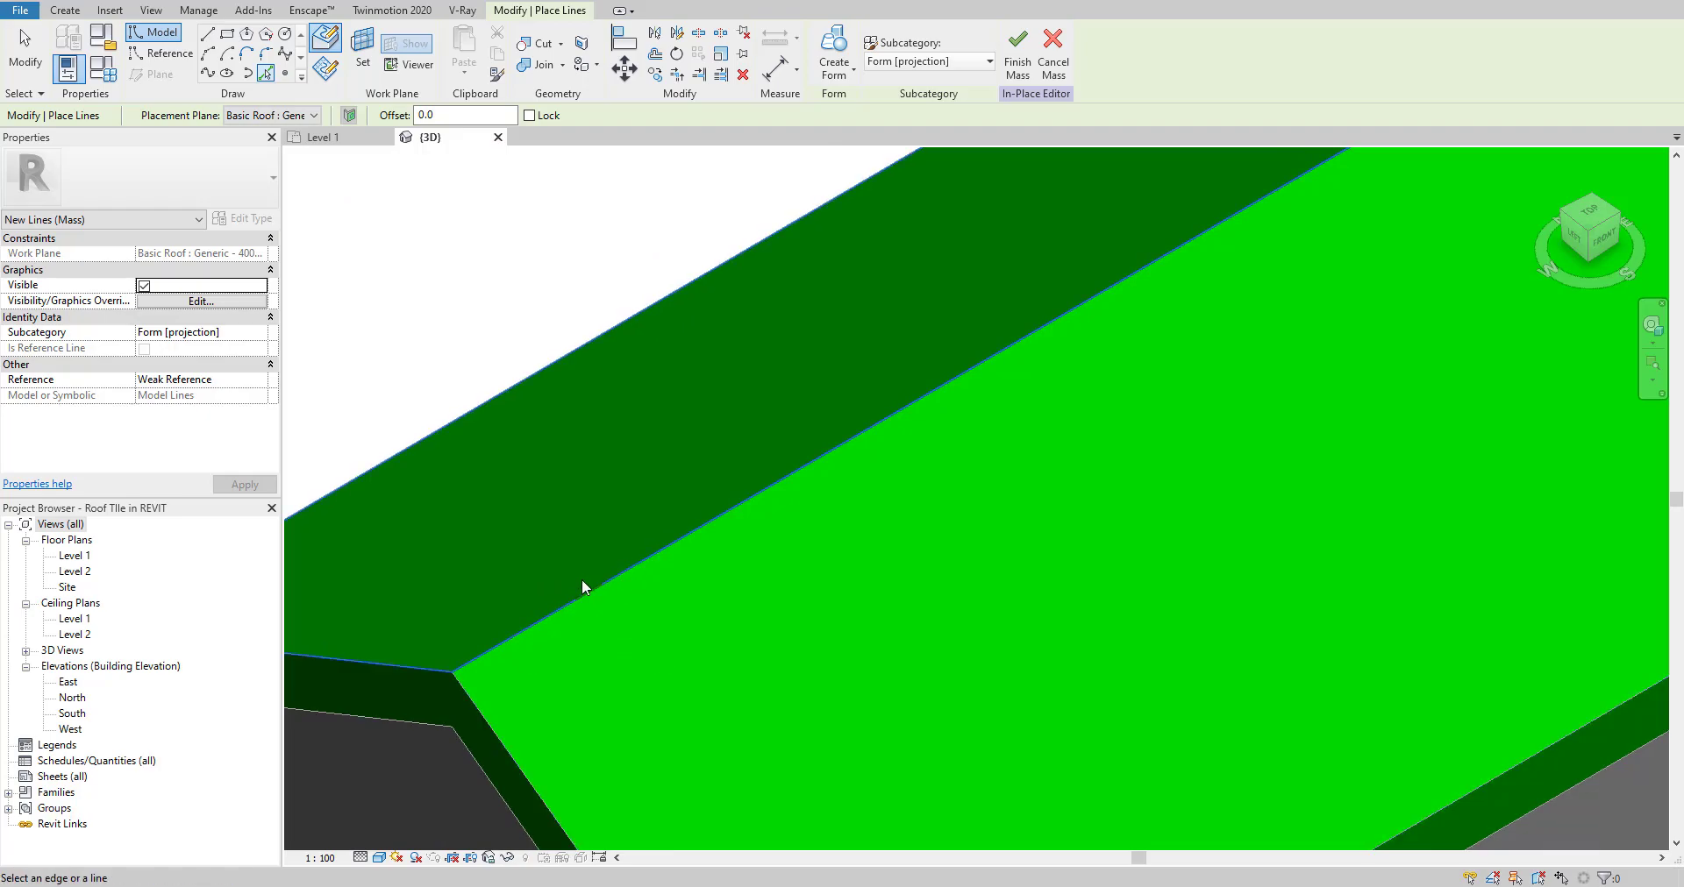
{"action": "middle_click_drag", "start_coordinate": [561, 560], "coordinate": [901, 523], "text": "shift"}
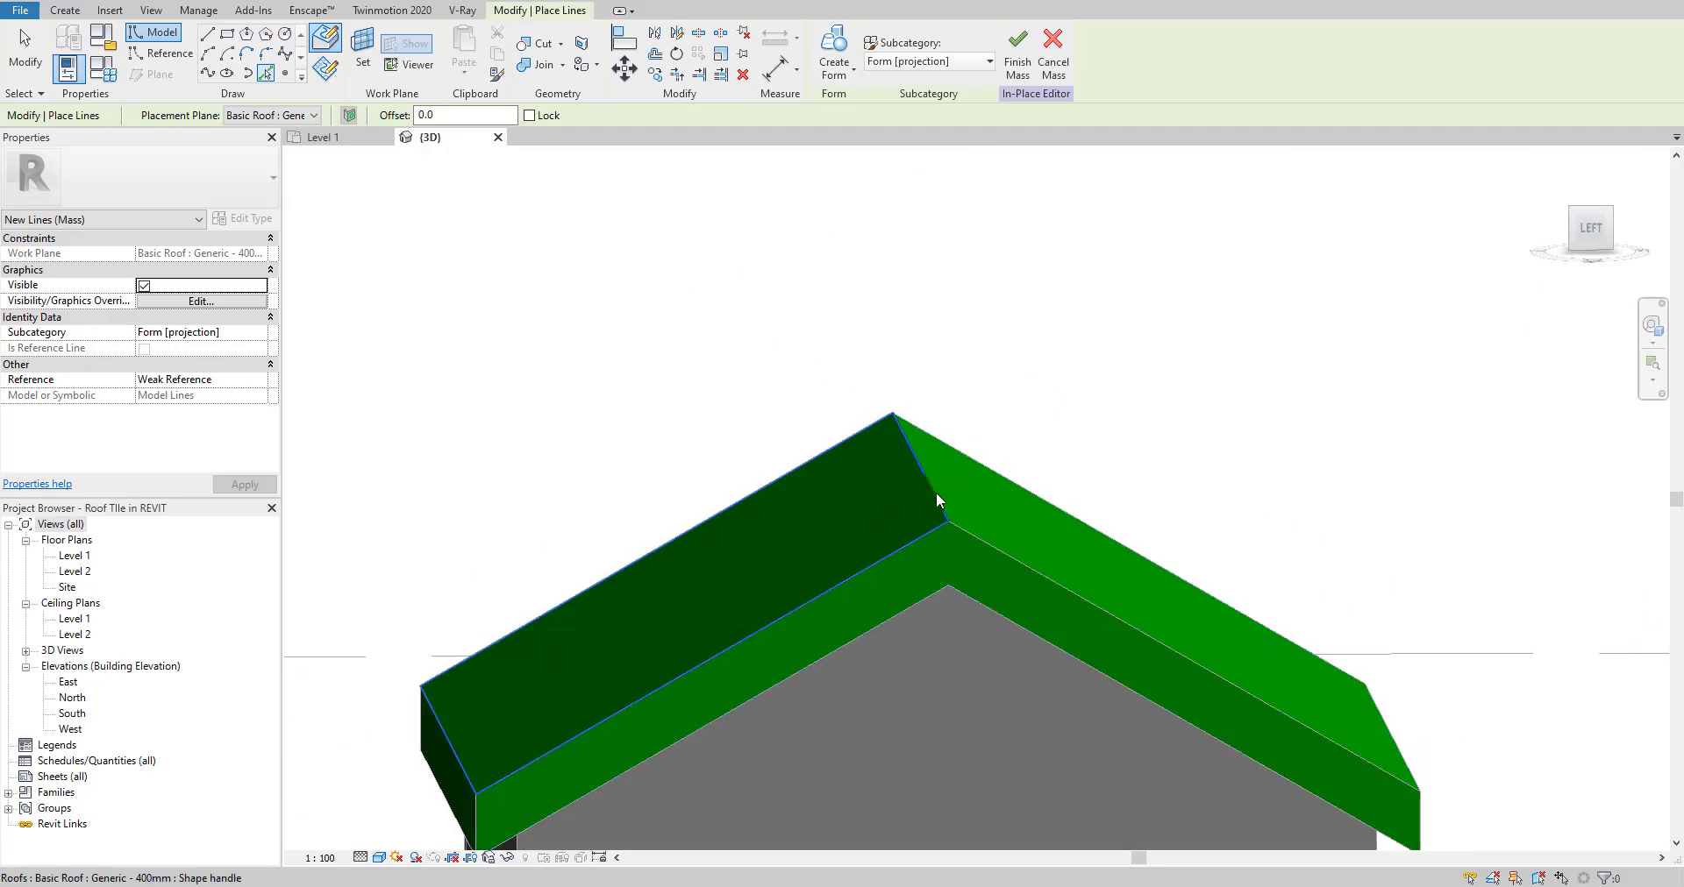
{"action": "middle_click_drag", "start_coordinate": [1003, 507], "coordinate": [816, 639], "text": "shift"}
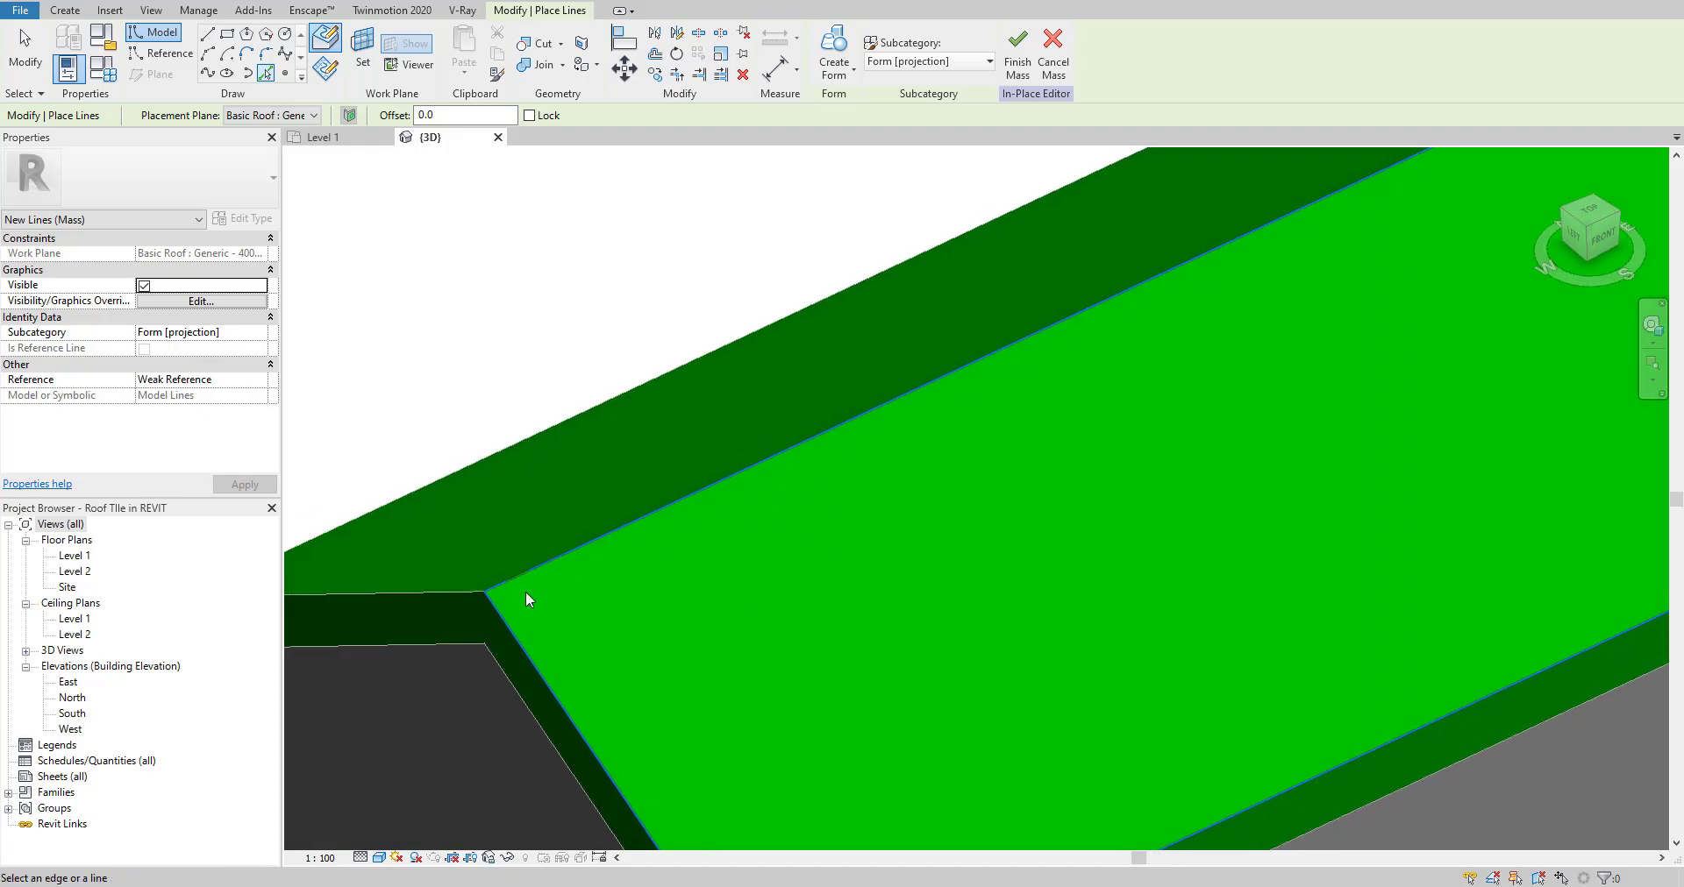
{"action": "scroll", "coordinate": [523, 593], "scroll_direction": "up", "scroll_amount": 2}
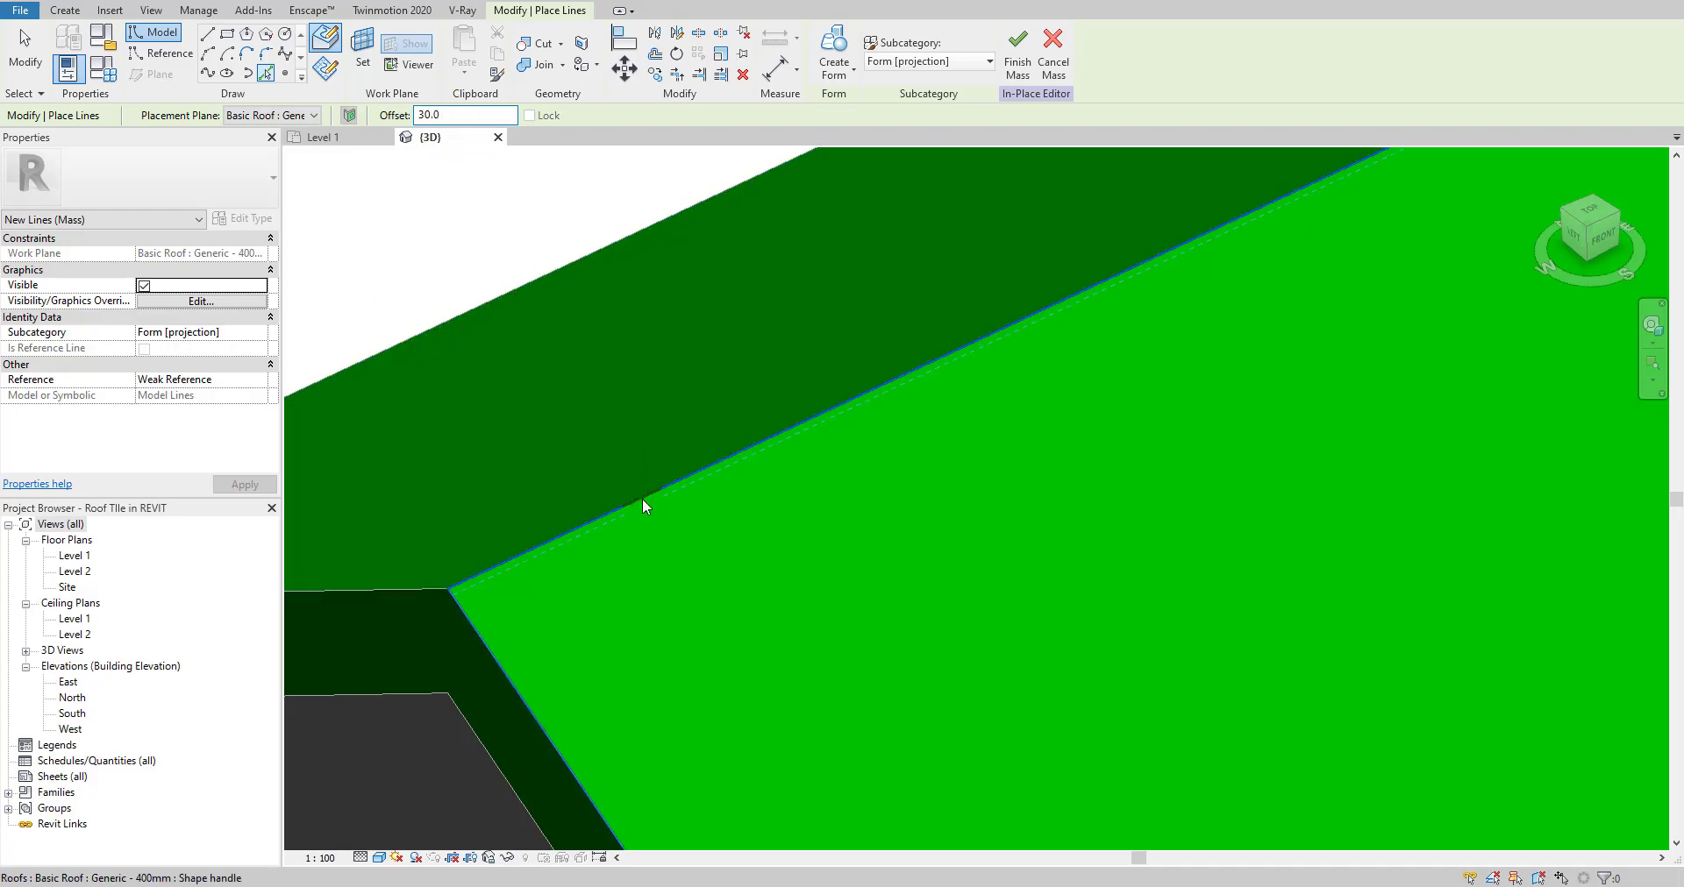
{"action": "scroll", "coordinate": [642, 502], "scroll_direction": "up", "scroll_amount": 3}
{"action": "middle_click_drag", "start_coordinate": [642, 501], "coordinate": [465, 698], "text": "shift"}
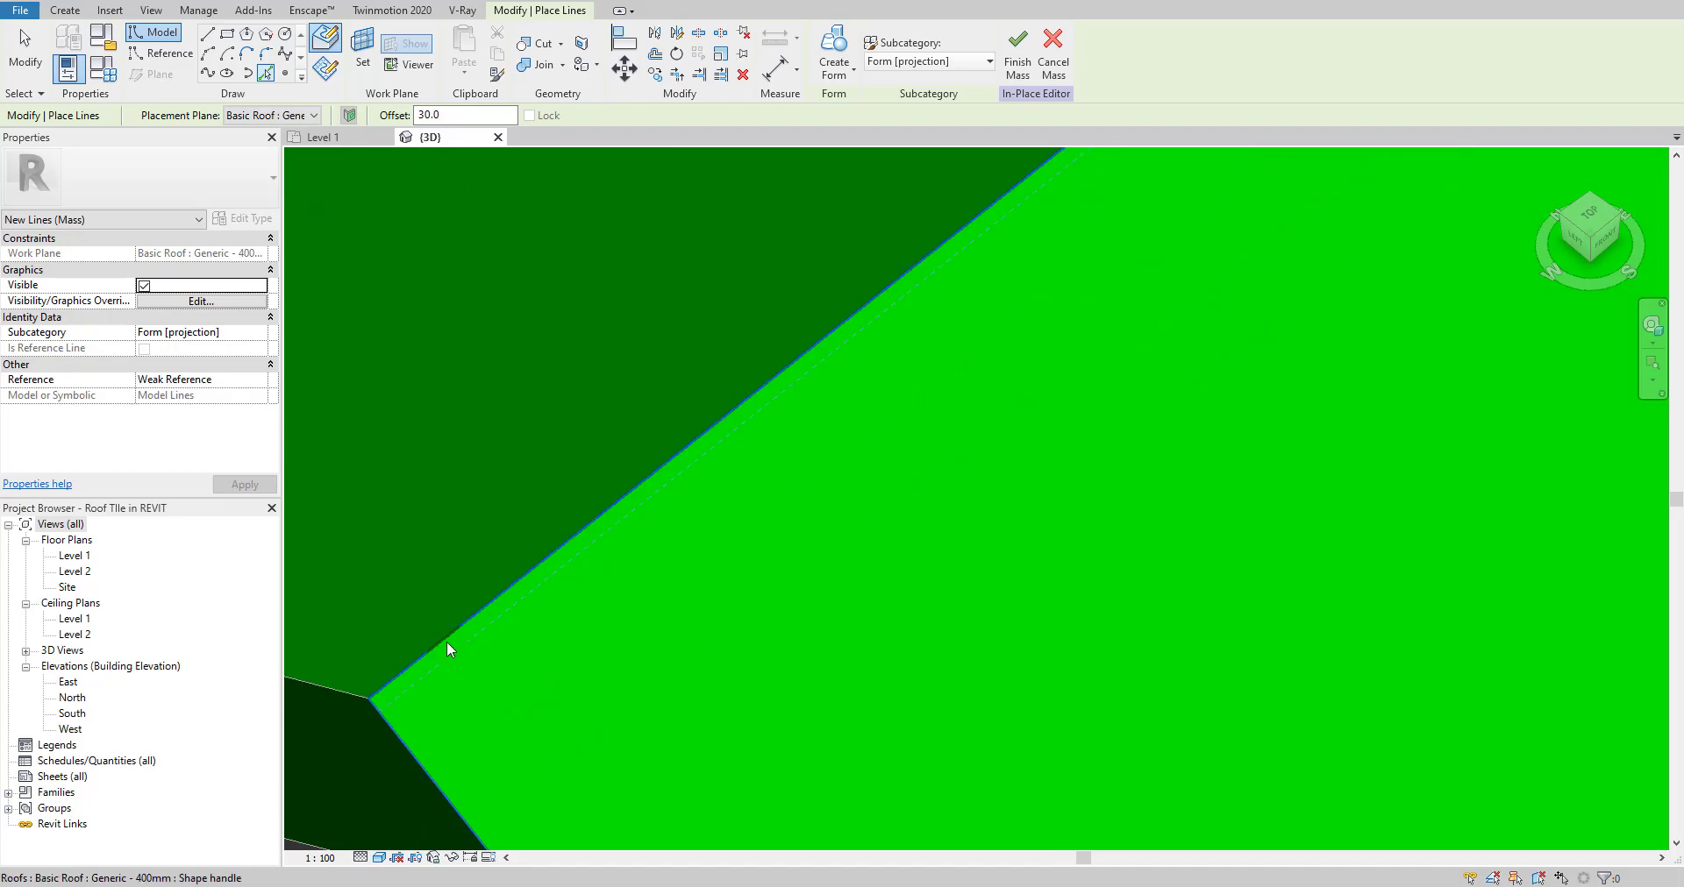
{"action": "scroll", "coordinate": [447, 645], "scroll_direction": "up", "scroll_amount": 1}
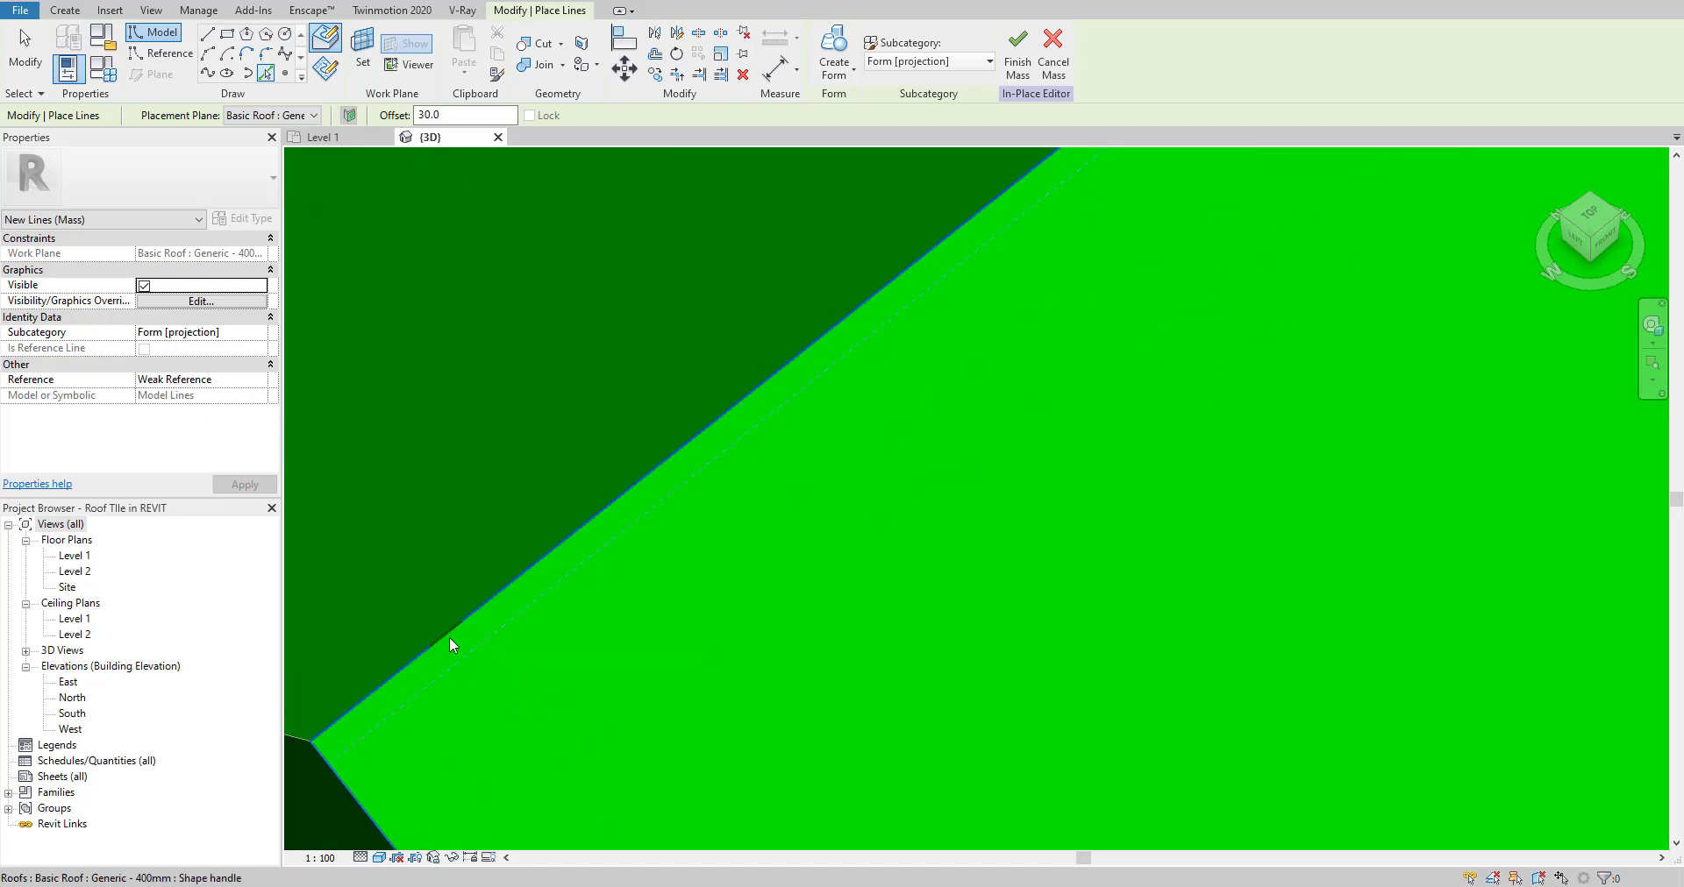
{"action": "left_click", "coordinate": [378, 858]}
- Switch to Wireframe and pick the roof slope's edges, including the lower eave, as mass lines
{"action": "left_click", "coordinate": [399, 787]}
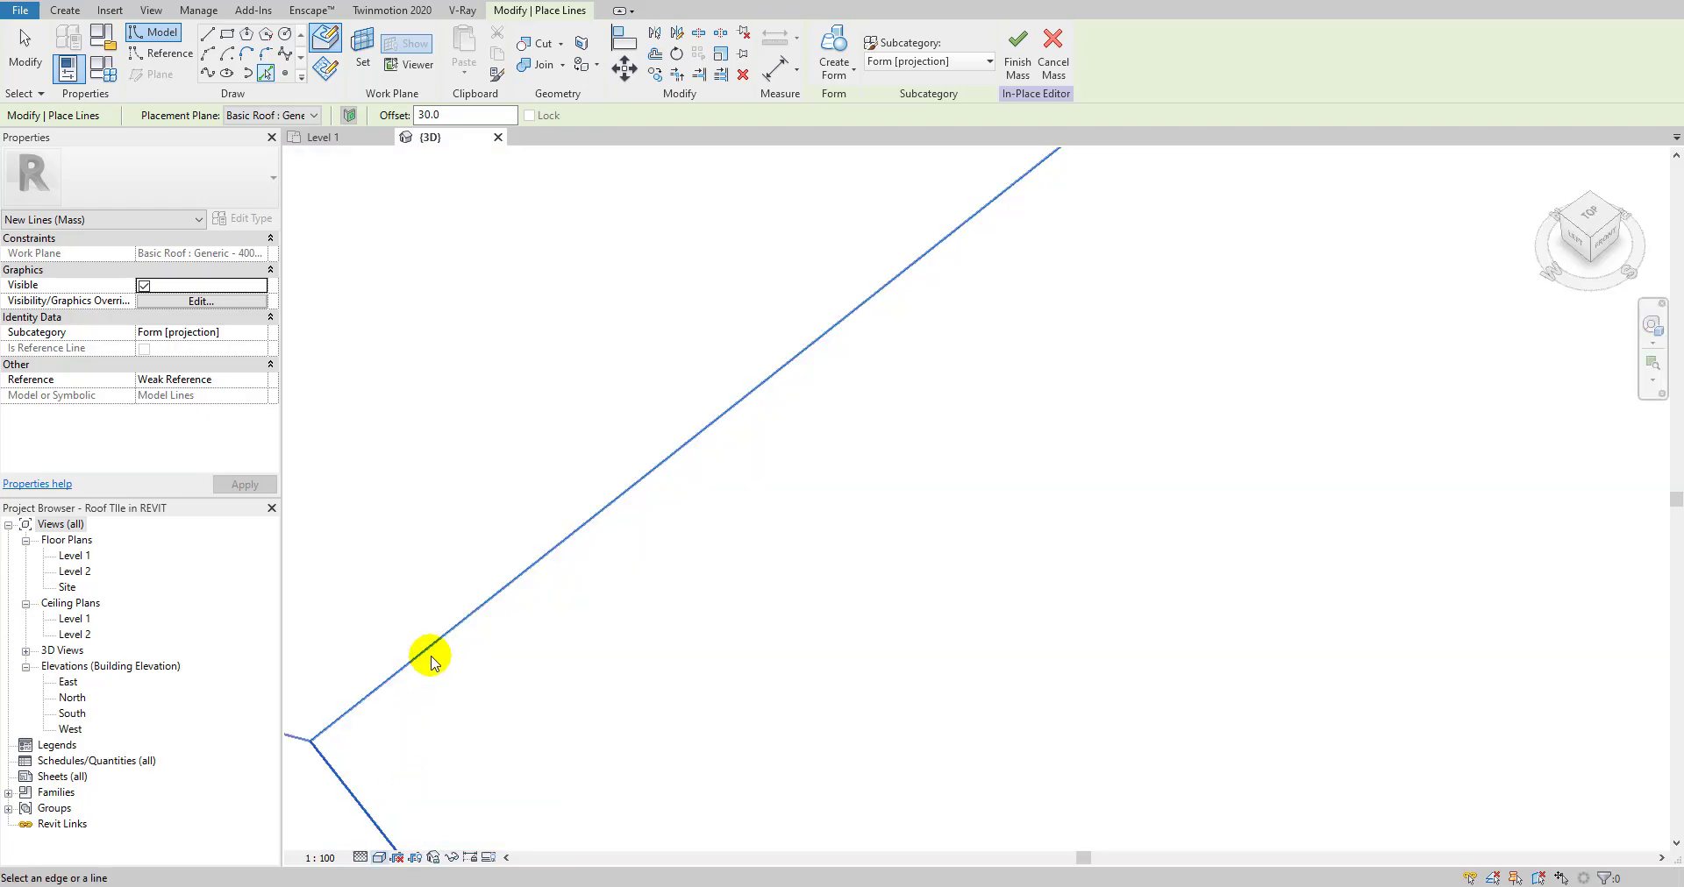
{"action": "scroll", "coordinate": [431, 662], "scroll_direction": "down", "scroll_amount": 2}
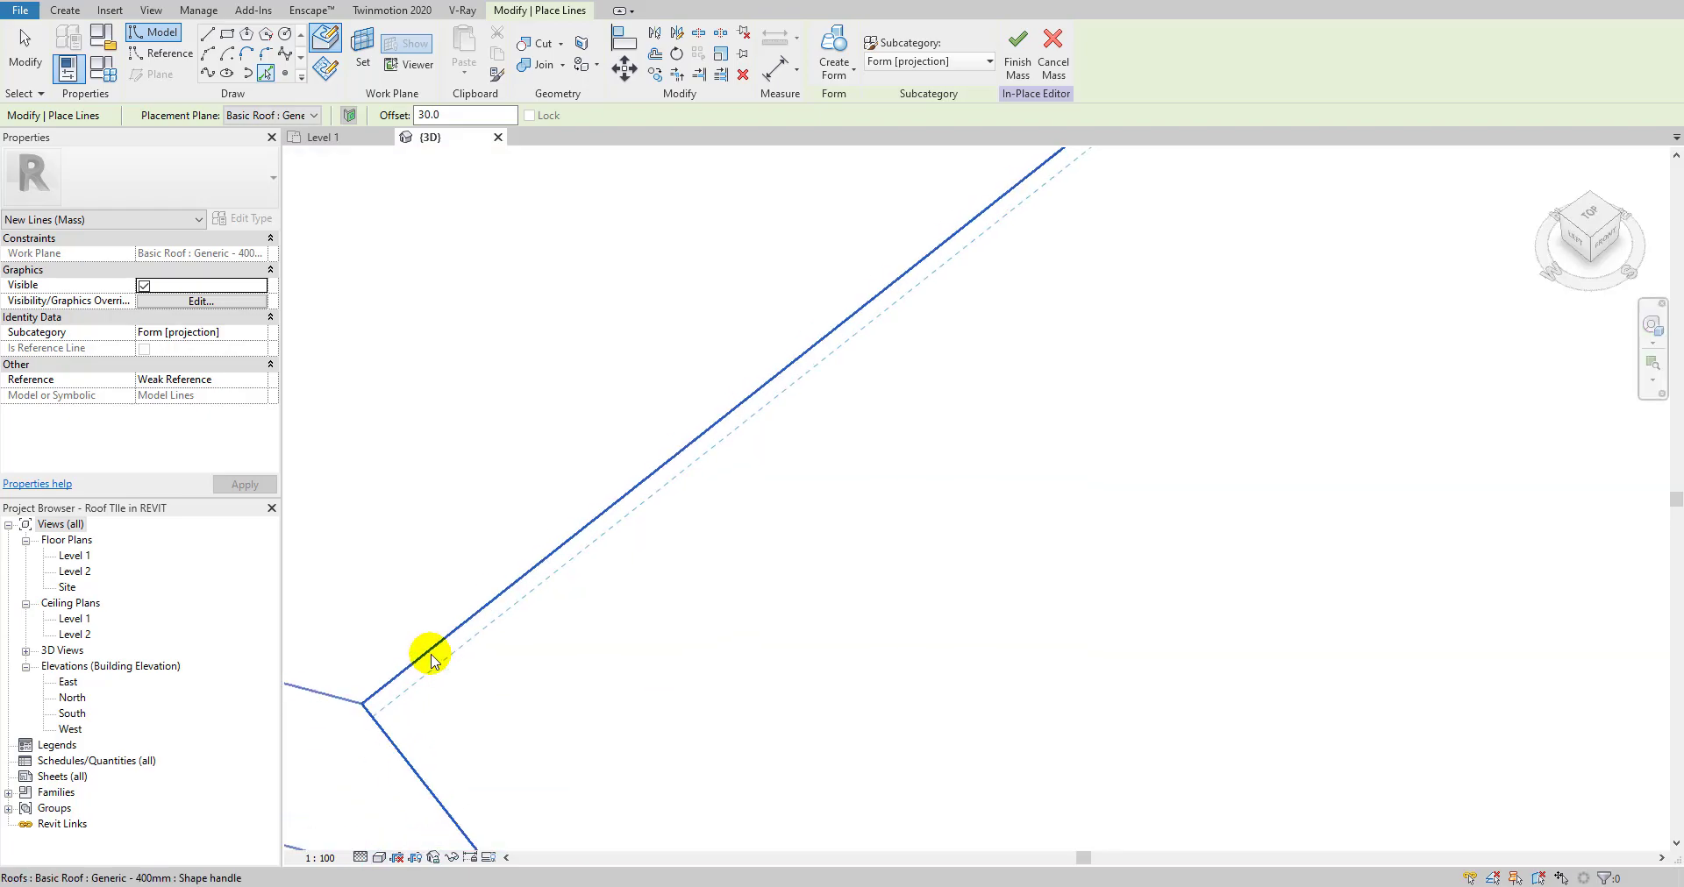
{"action": "left_click", "coordinate": [431, 662]}
{"action": "scroll", "coordinate": [475, 645], "scroll_direction": "down", "scroll_amount": 5}
{"action": "middle_click_drag", "start_coordinate": [684, 577], "coordinate": [570, 553], "text": "shift"}
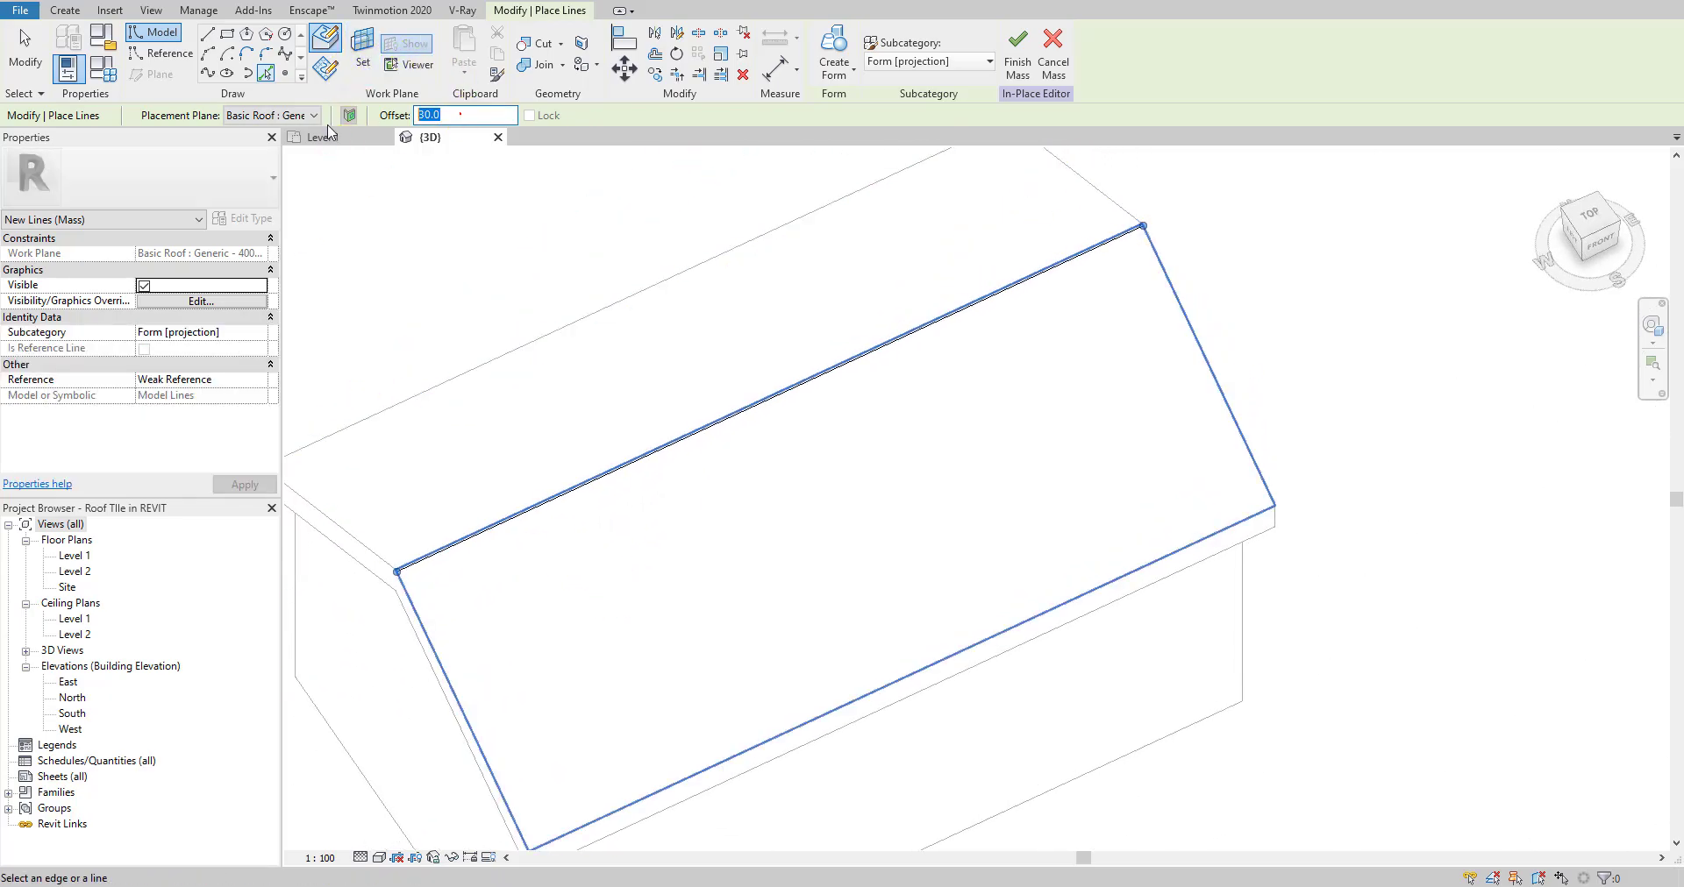
{"action": "scroll", "coordinate": [421, 616], "scroll_direction": "up", "scroll_amount": 3}
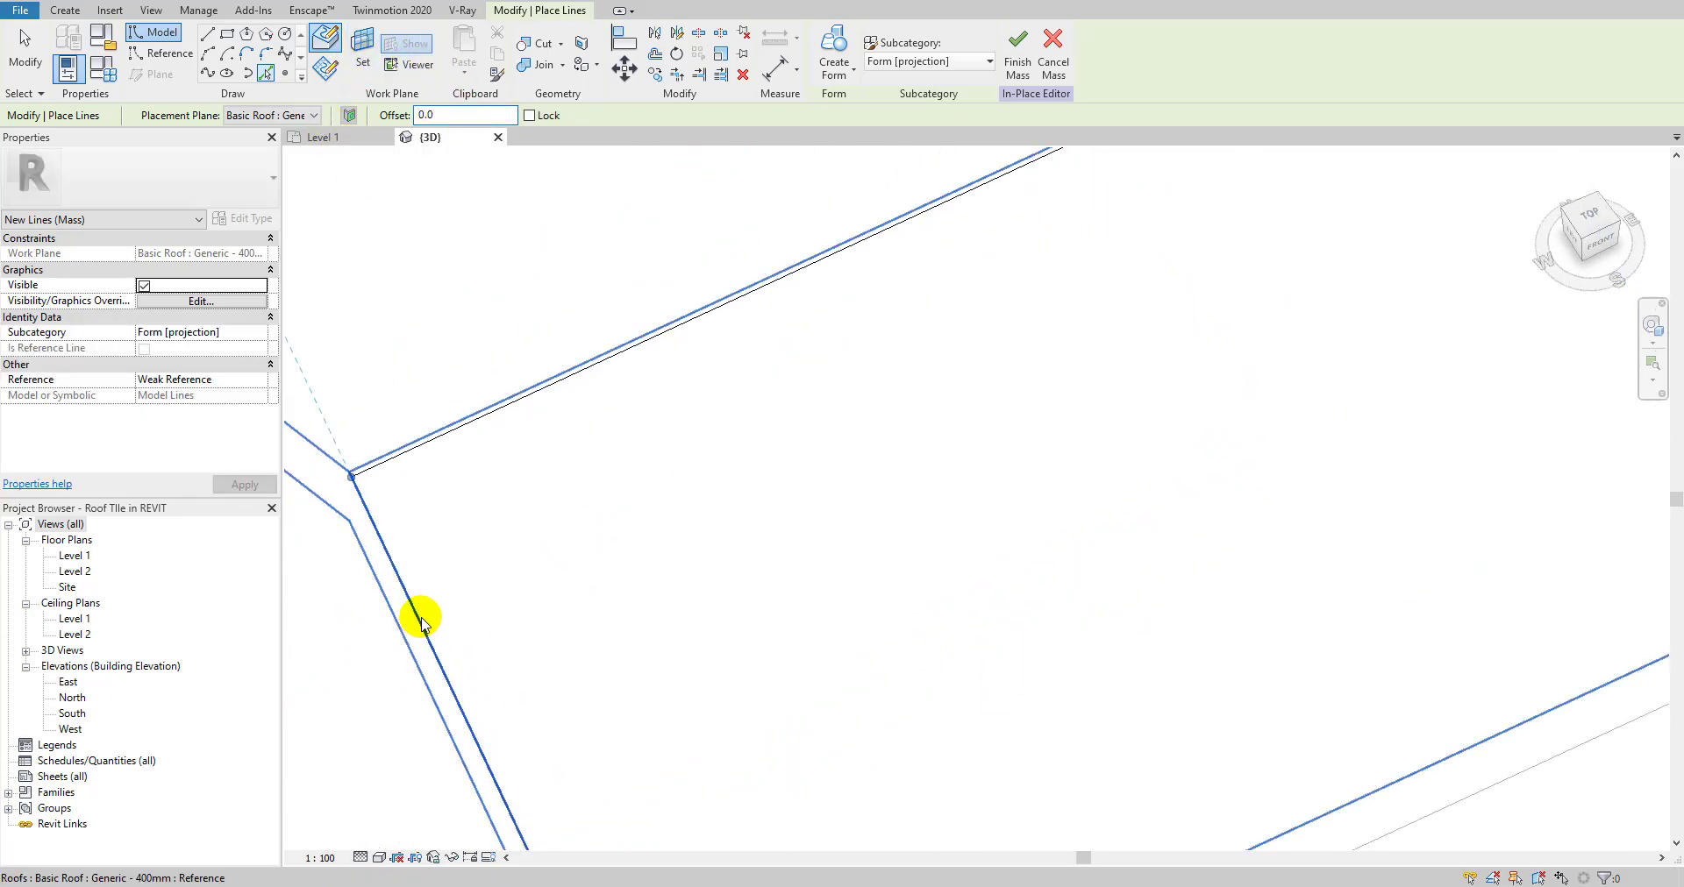
{"action": "scroll", "coordinate": [404, 572], "scroll_direction": "down", "scroll_amount": 5}
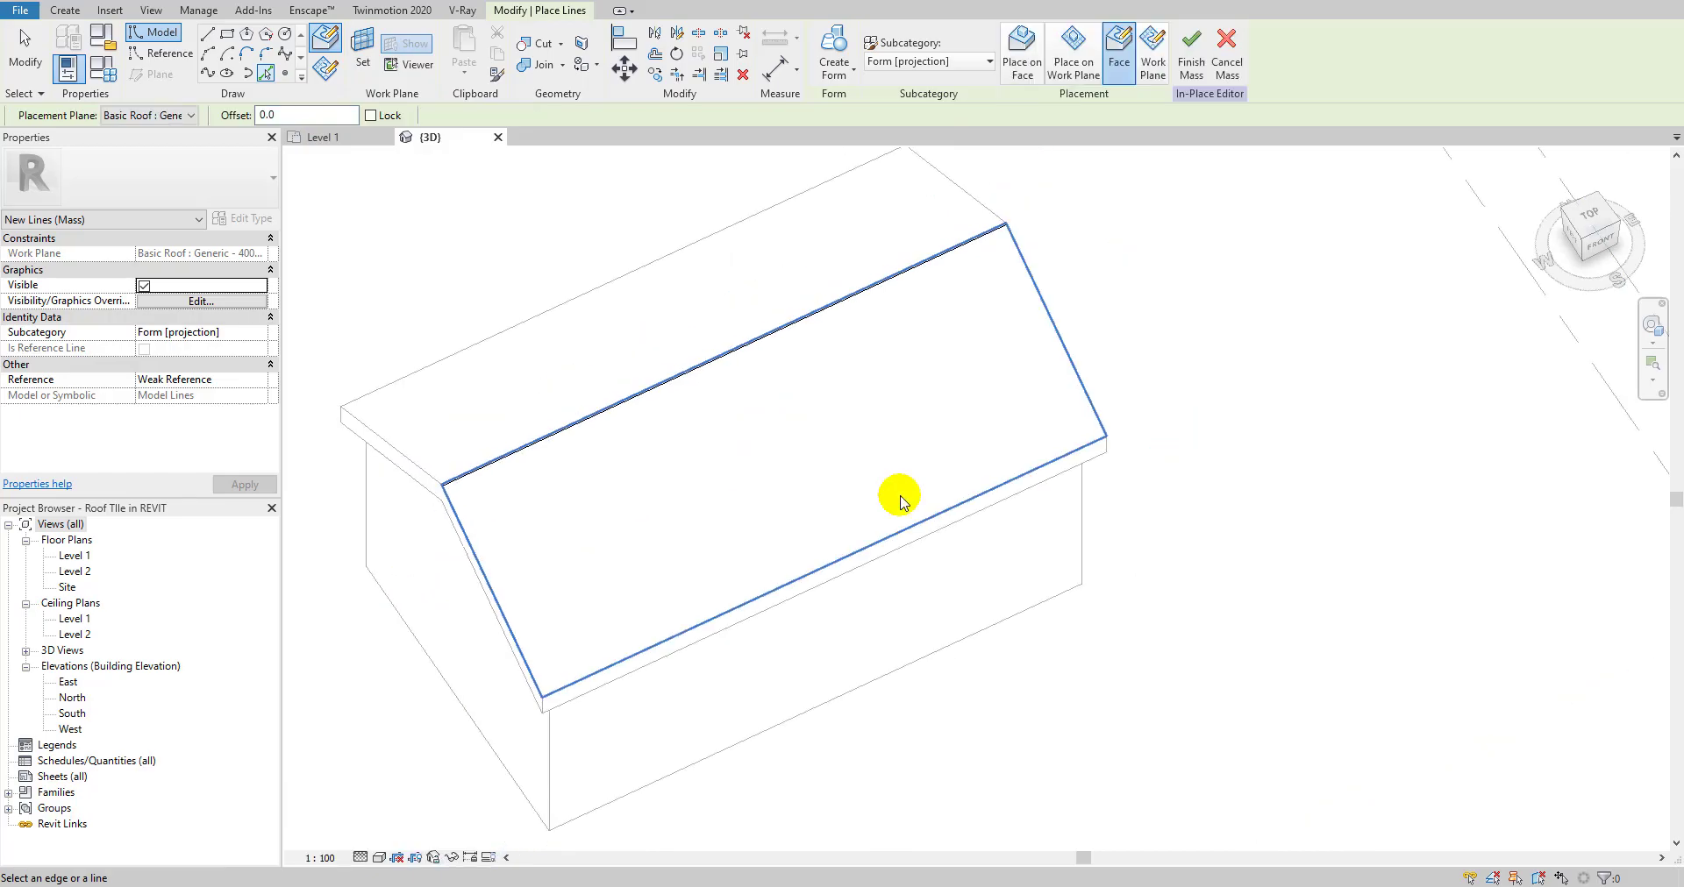
{"action": "left_click", "coordinate": [1014, 476]}
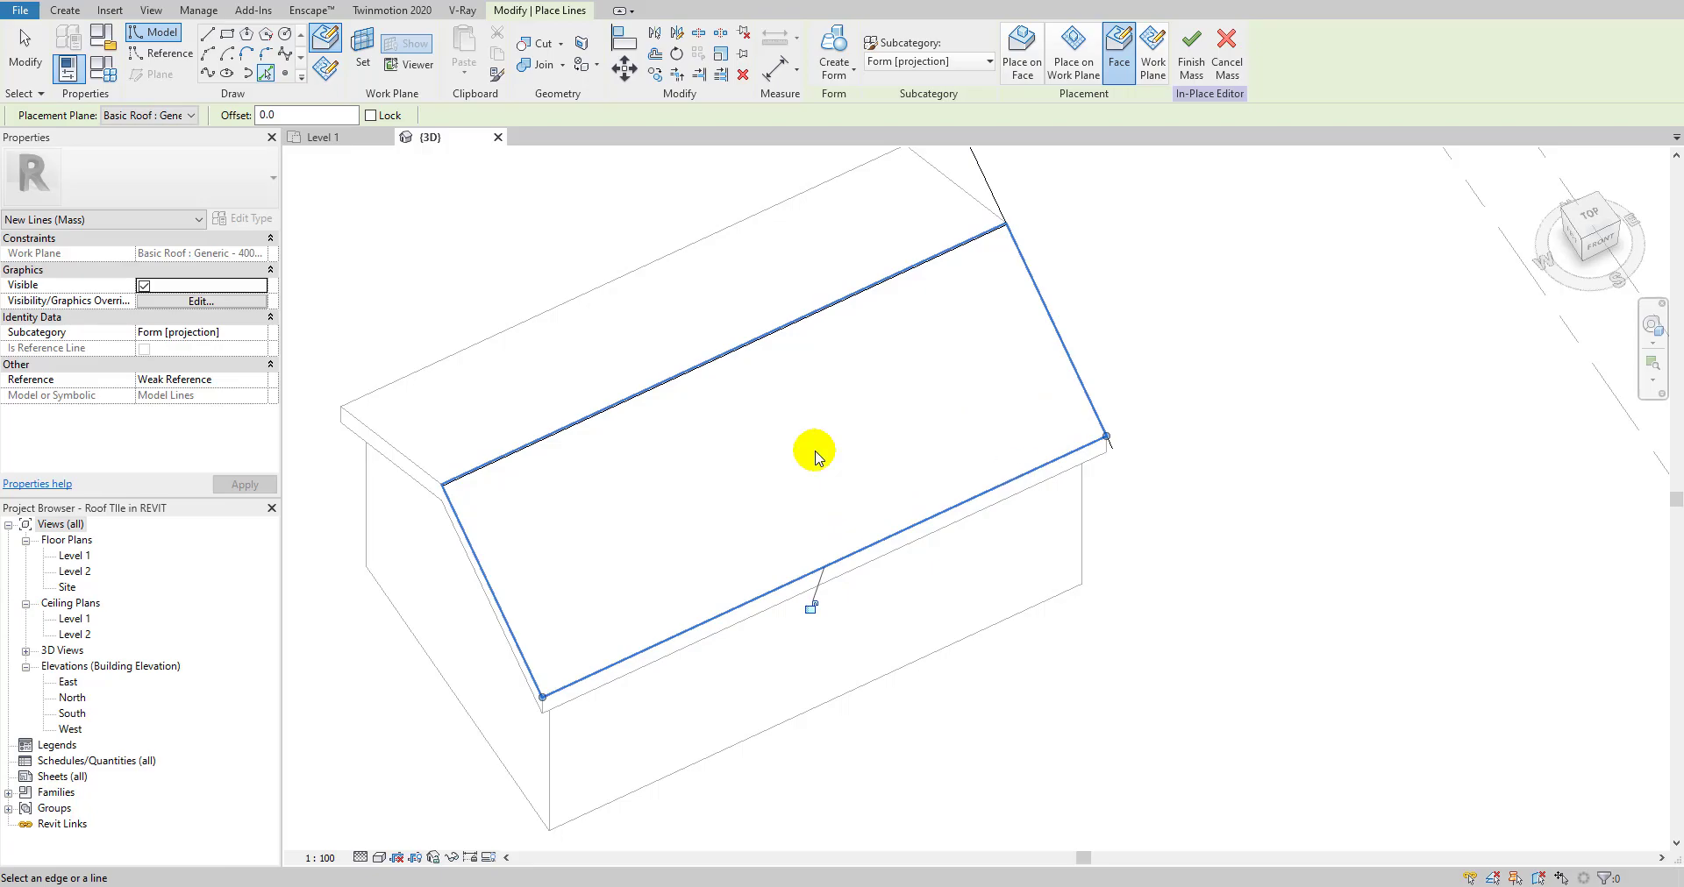
{"action": "key", "text": "Escape"}
{"action": "key", "text": "Escape"}
- Add the missing mass line along the roof's left sloped edge
{"action": "key", "text": "t"}
{"action": "key", "text": "r"}
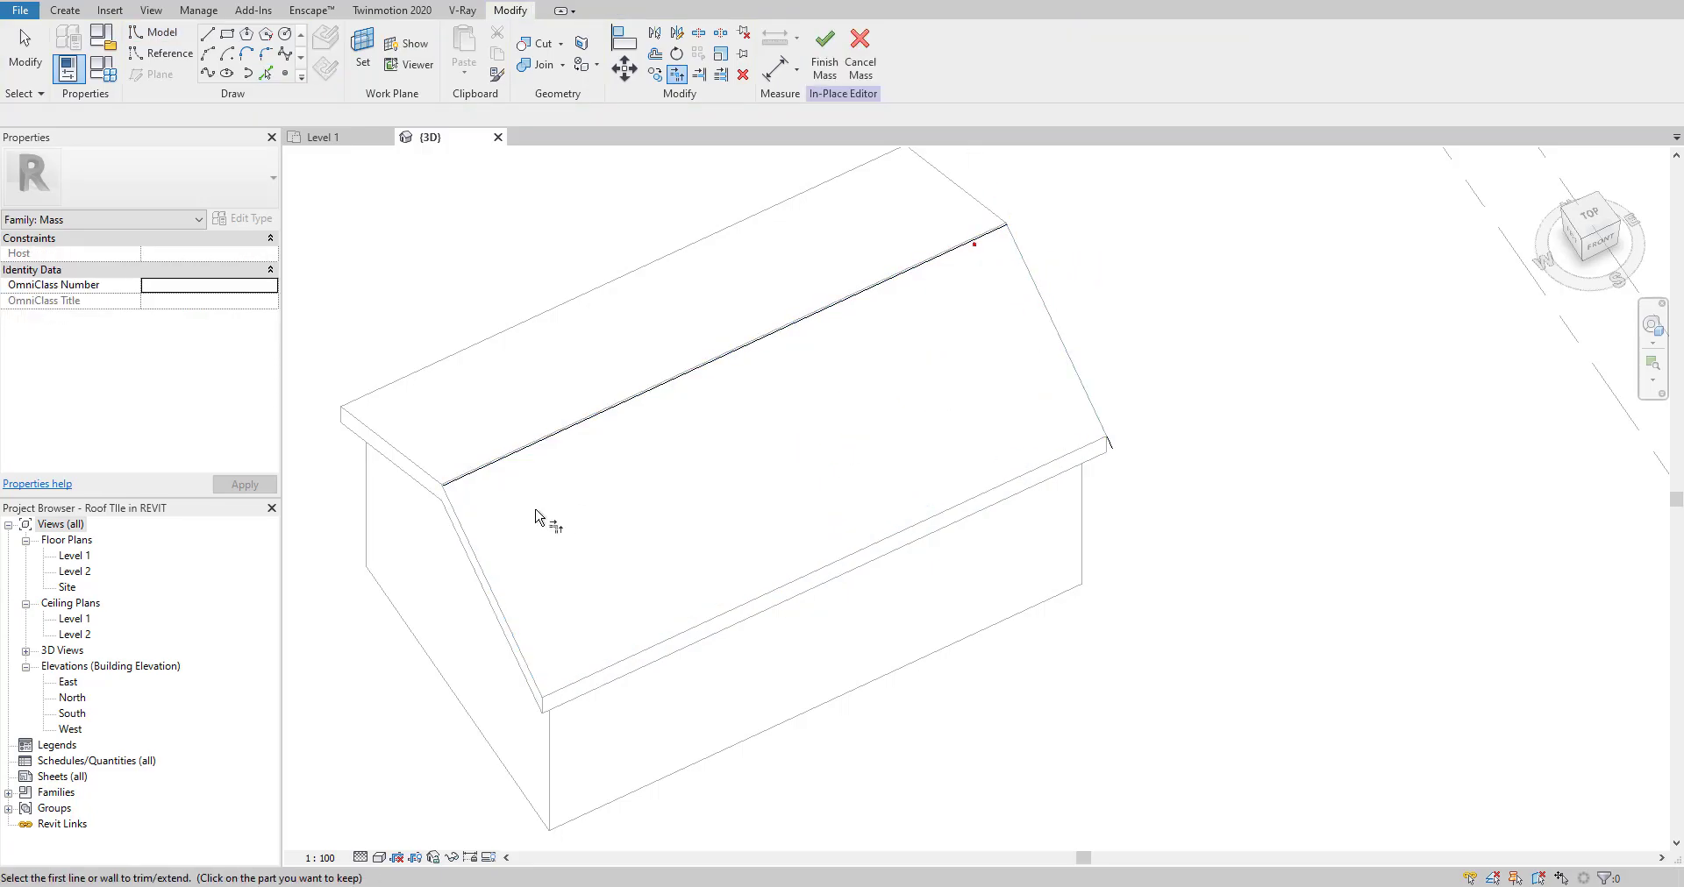
{"action": "scroll", "coordinate": [469, 526], "scroll_direction": "up", "scroll_amount": 5}
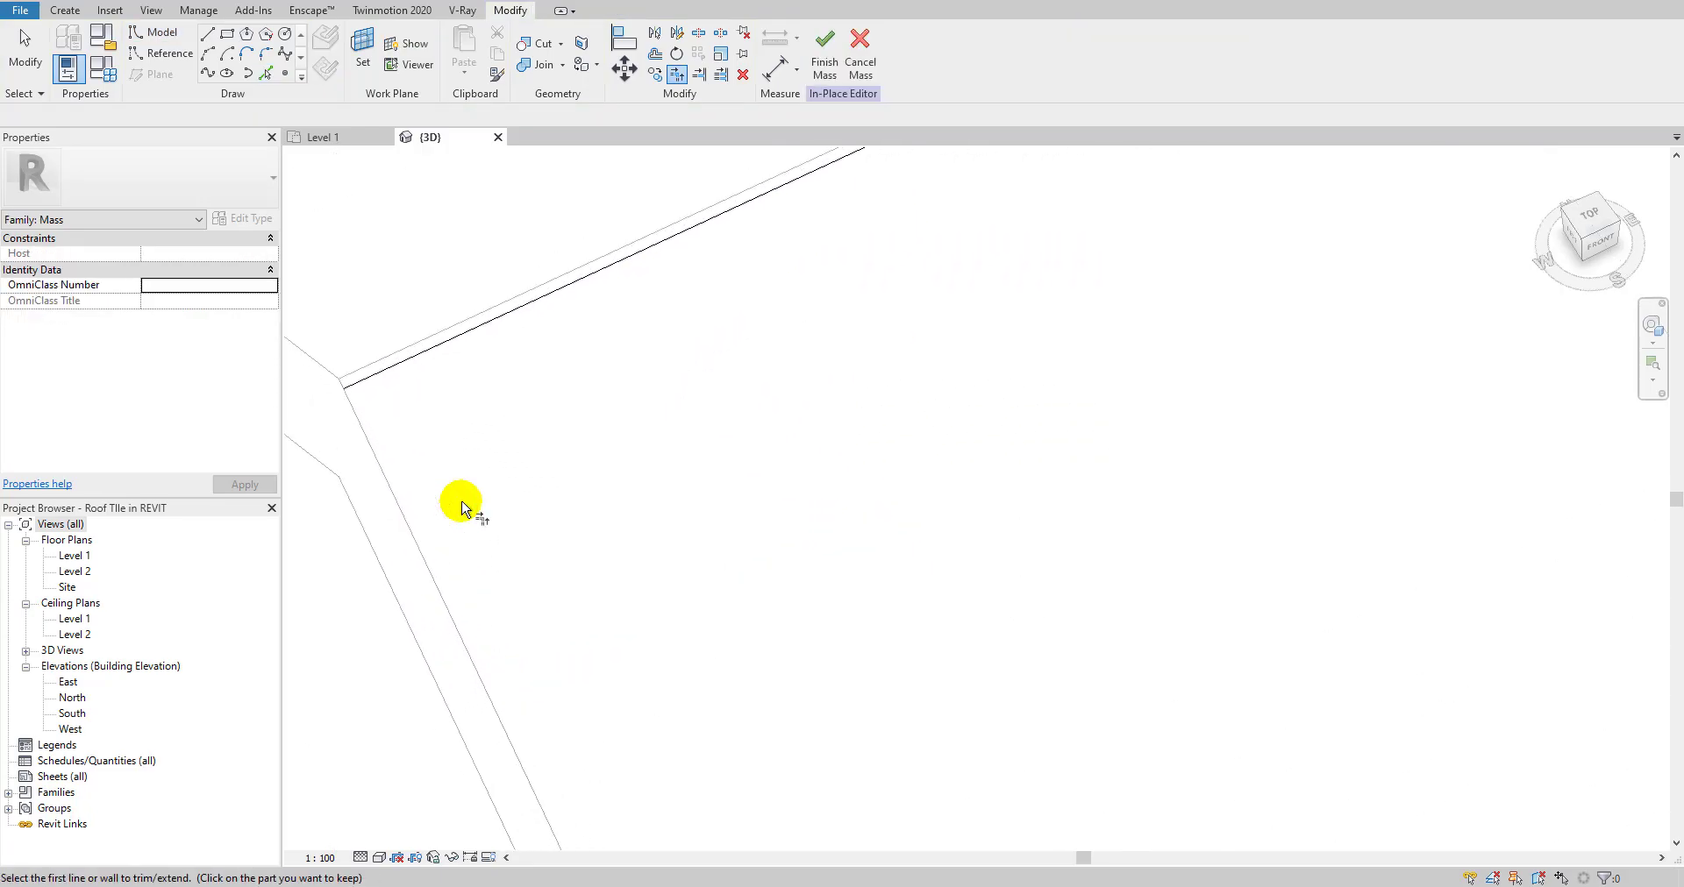
{"action": "scroll", "coordinate": [376, 417], "scroll_direction": "down", "scroll_amount": 3}
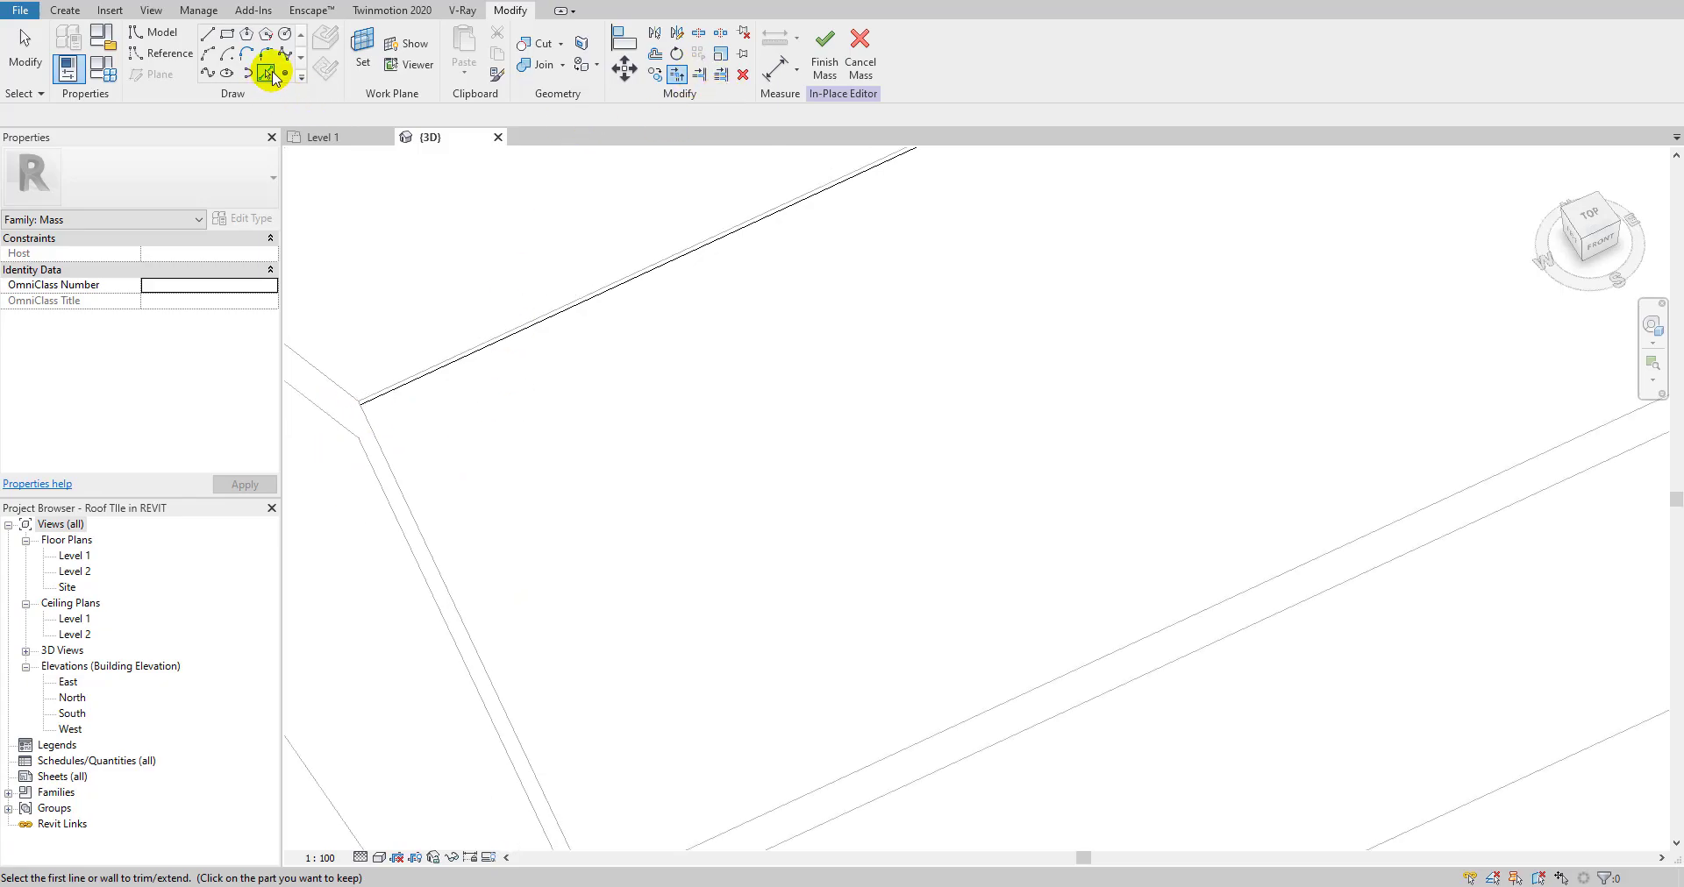
{"action": "left_click", "coordinate": [271, 75]}
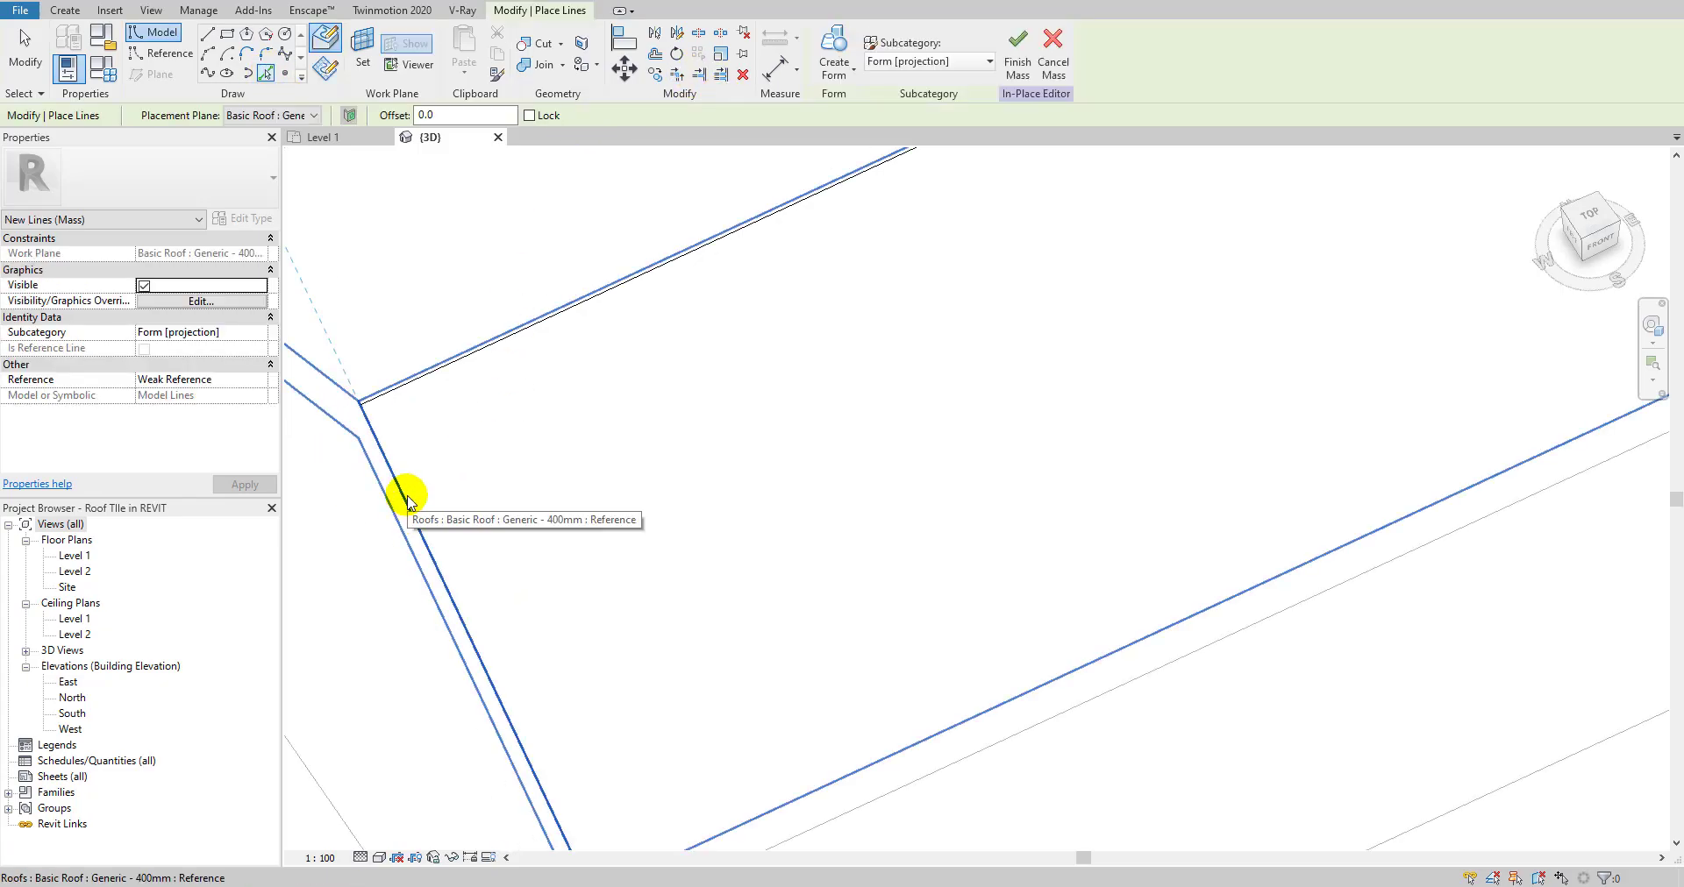
{"action": "left_click", "coordinate": [406, 497]}
{"action": "key", "text": "Escape"}
{"action": "key", "text": "Escape"}
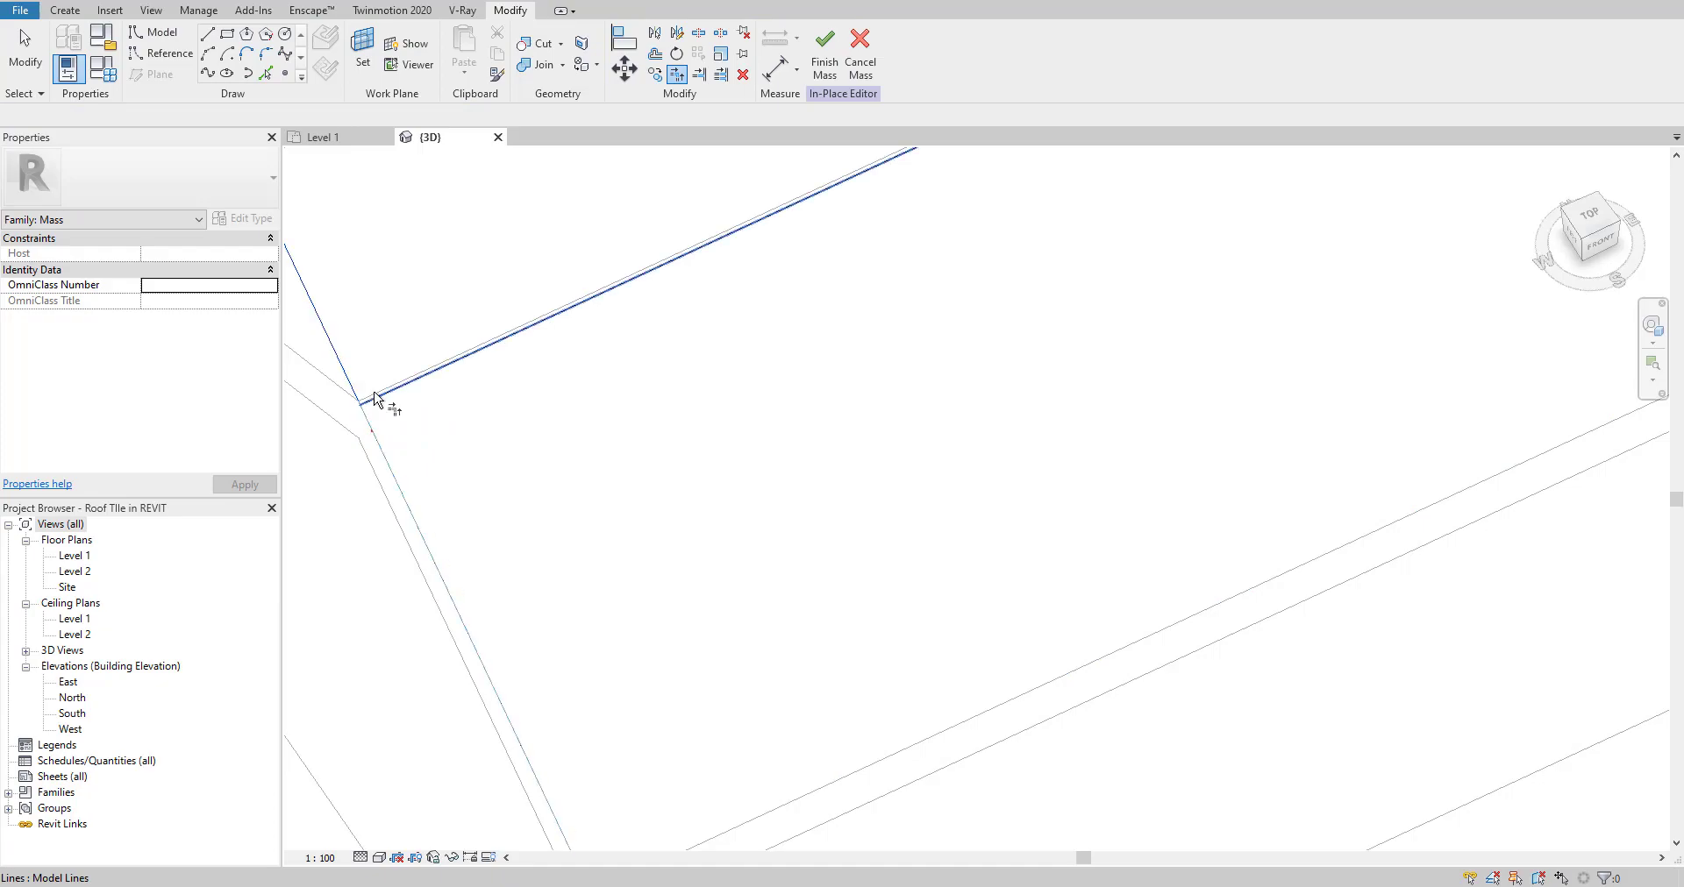
- Trim the ridge line and the lower-left eave lines so they meet at corners
{"action": "left_click", "coordinate": [377, 396]}
{"action": "scroll", "coordinate": [417, 410], "scroll_direction": "down", "scroll_amount": 6}
{"action": "middle_click_drag", "start_coordinate": [527, 448], "coordinate": [375, 408], "text": "shift"}
{"action": "scroll", "coordinate": [607, 481], "scroll_direction": "up", "scroll_amount": 6}
{"action": "middle_click_drag", "start_coordinate": [603, 627], "coordinate": [975, 605], "text": "shift"}
{"action": "scroll", "coordinate": [973, 602], "scroll_direction": "down", "scroll_amount": 4}
{"action": "middle_click_drag", "start_coordinate": [855, 598], "coordinate": [647, 497]}
{"action": "scroll", "coordinate": [583, 612], "scroll_direction": "up", "scroll_amount": 3}
{"action": "left_click", "coordinate": [599, 636]}
{"action": "left_click", "coordinate": [555, 627]}
{"action": "scroll", "coordinate": [557, 616], "scroll_direction": "down", "scroll_amount": 3}
- Trim the upper-left eave corner, then pre-highlight the connected outline chain
{"action": "middle_click_drag", "start_coordinate": [530, 530], "coordinate": [926, 814]}
{"action": "left_click", "coordinate": [527, 321]}
{"action": "scroll", "coordinate": [528, 368], "scroll_direction": "down", "scroll_amount": 3}
{"action": "middle_click_drag", "start_coordinate": [526, 365], "coordinate": [880, 391], "text": "shift"}
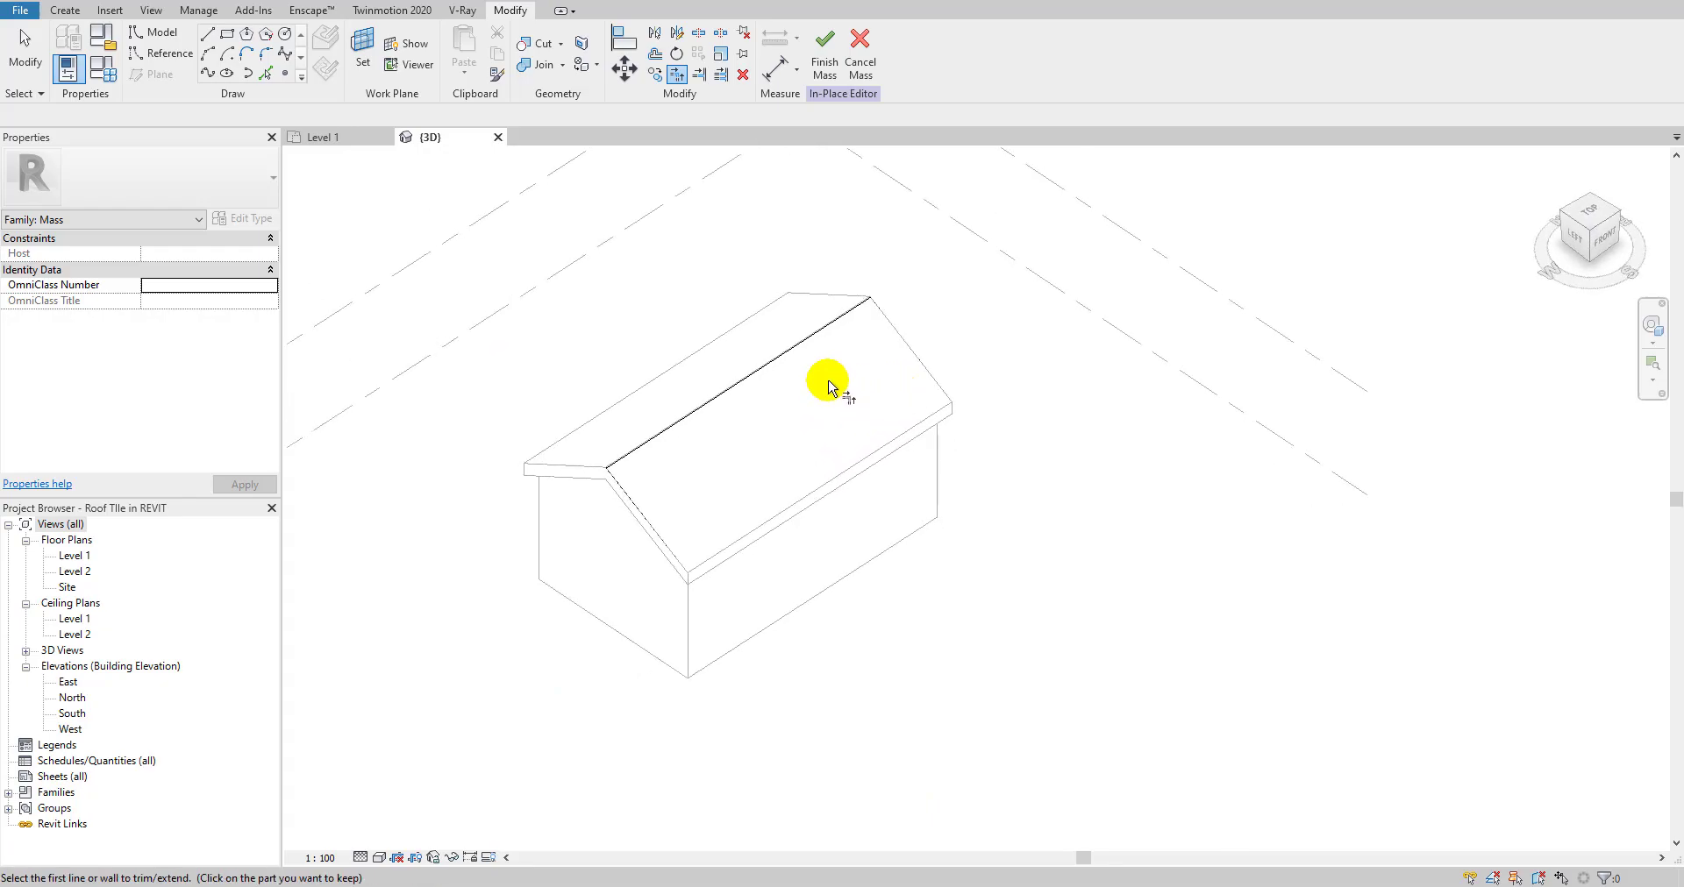
{"action": "key", "text": "Escape"}
{"action": "key", "text": "Tab"}
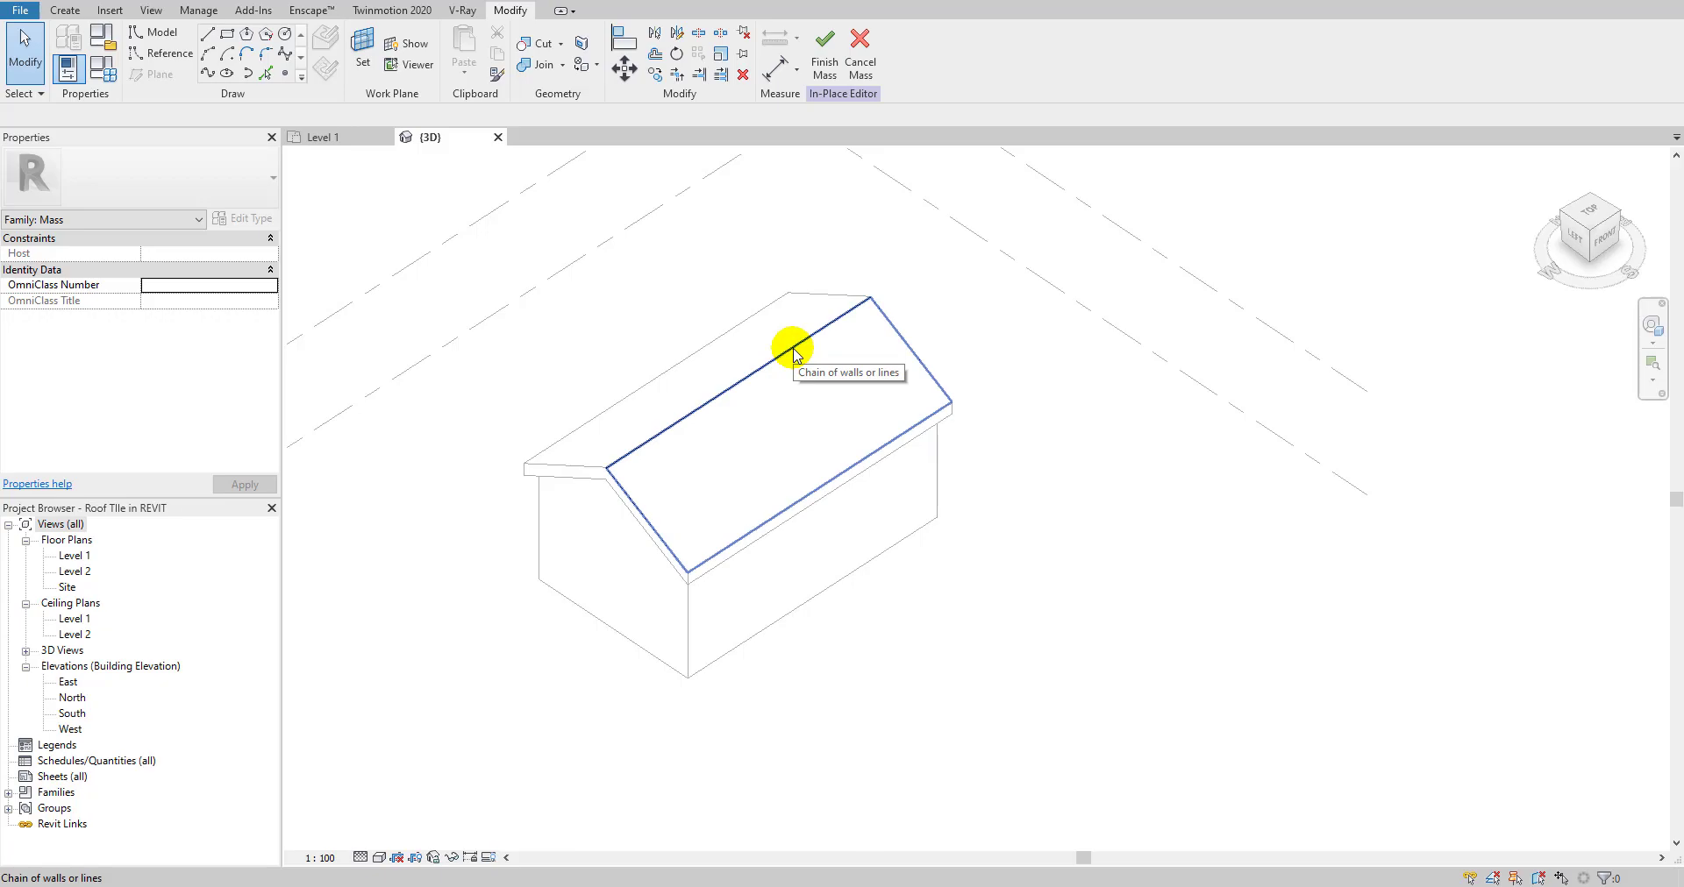
- Make a solid form from the four slope outline lines, changing its 3000.0 thickness to 40 mm
{"action": "left_click", "coordinate": [795, 355]}
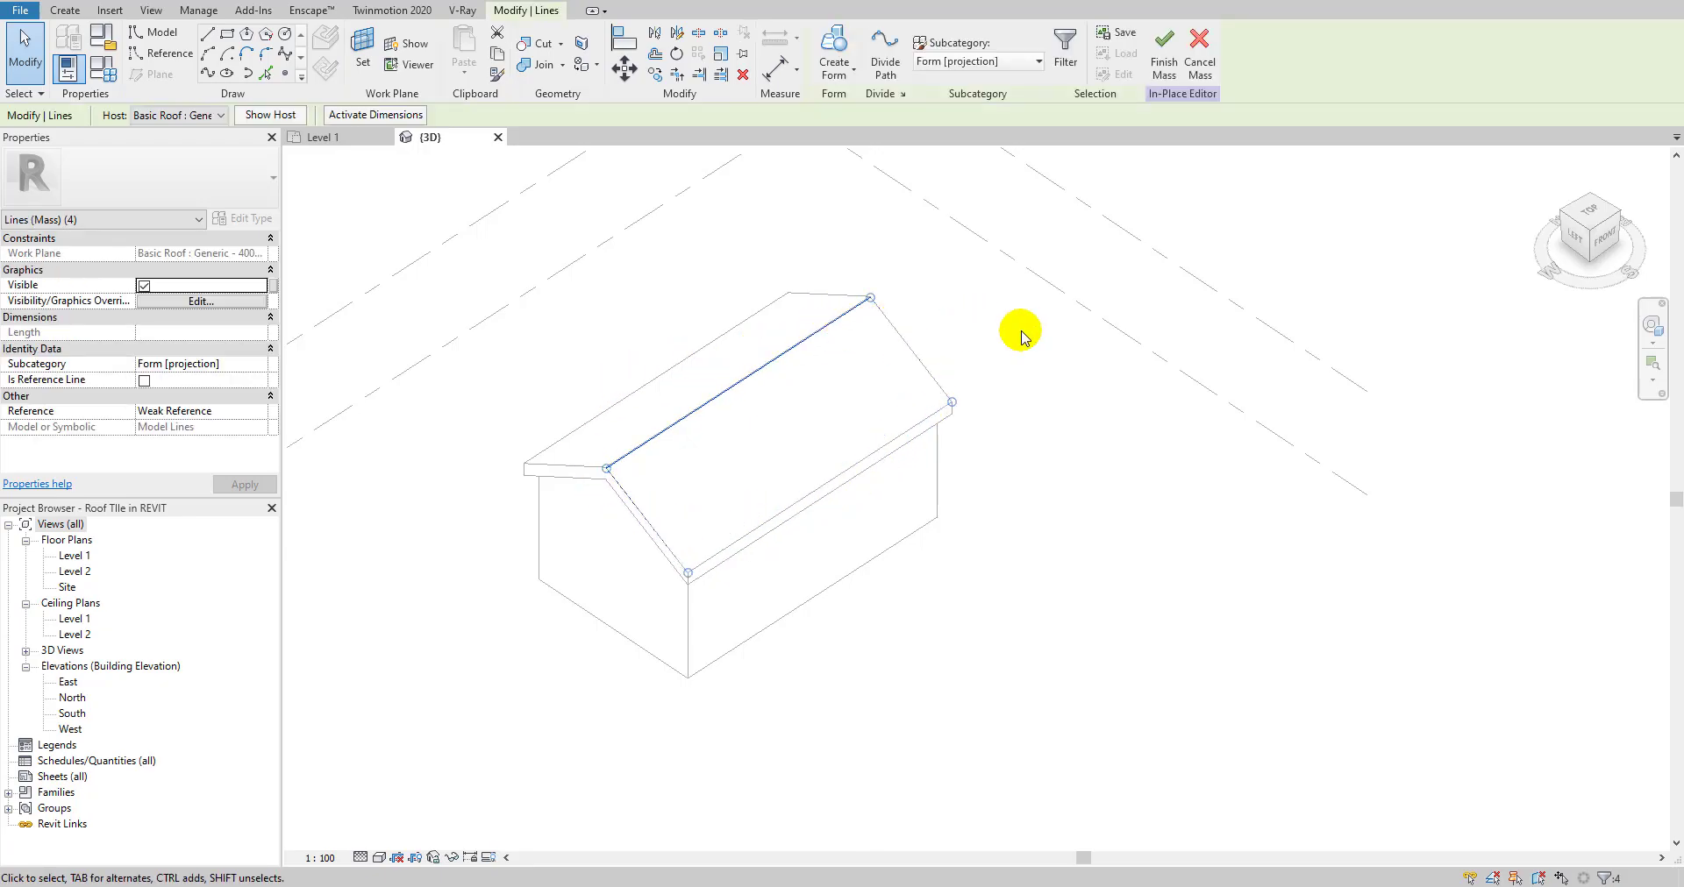
{"action": "left_click", "coordinate": [833, 63]}
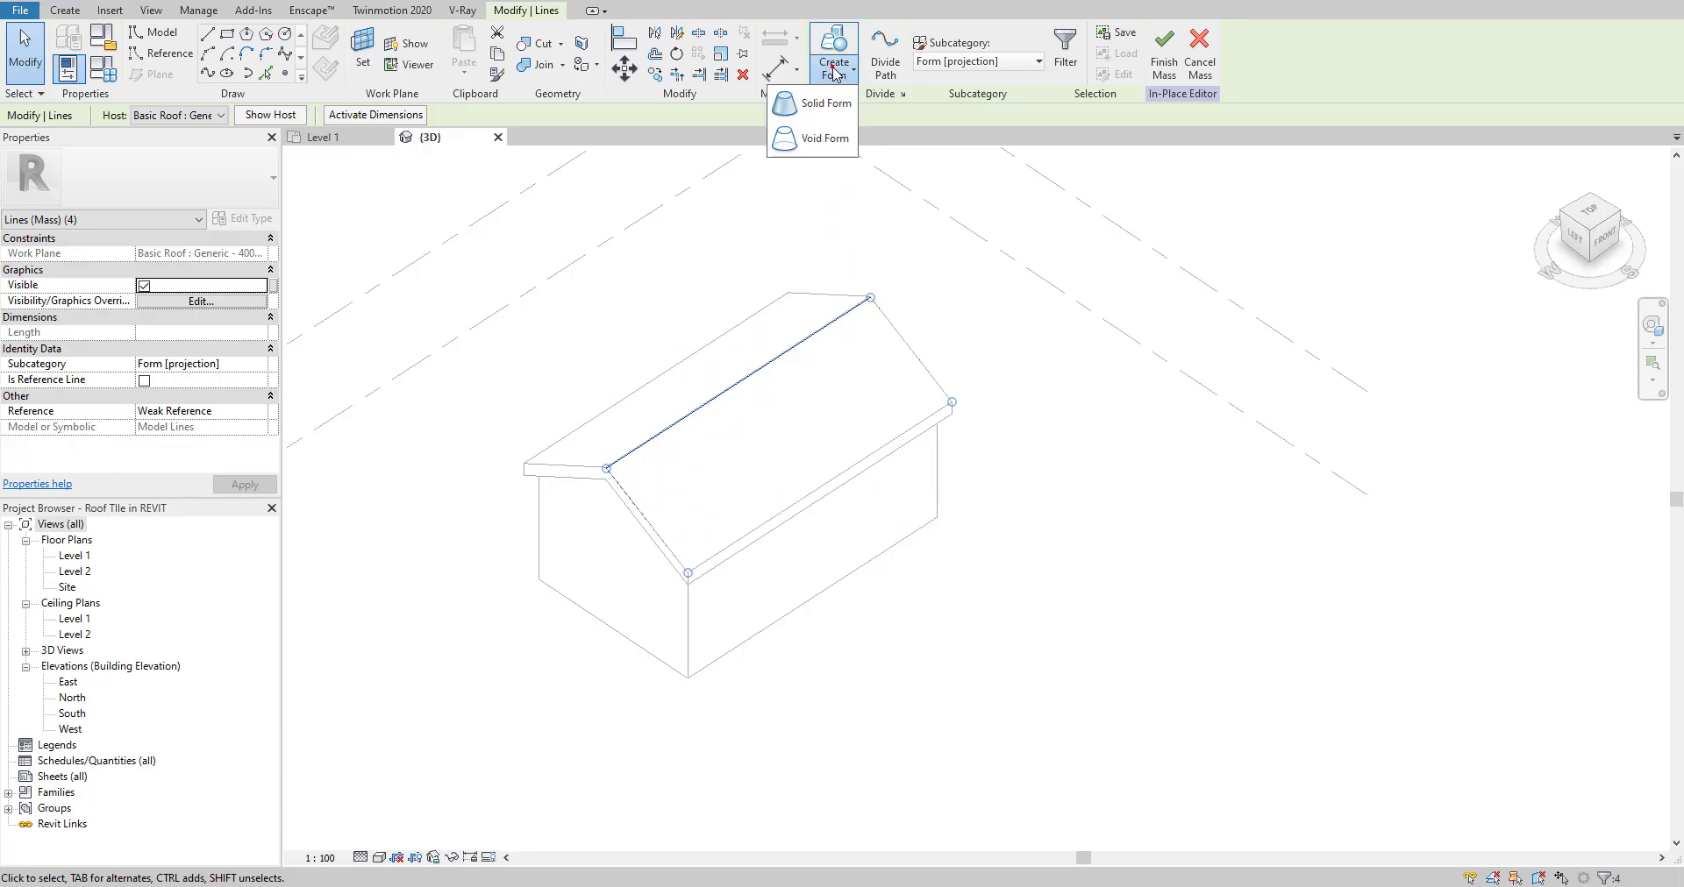
{"action": "left_click", "coordinate": [826, 105]}
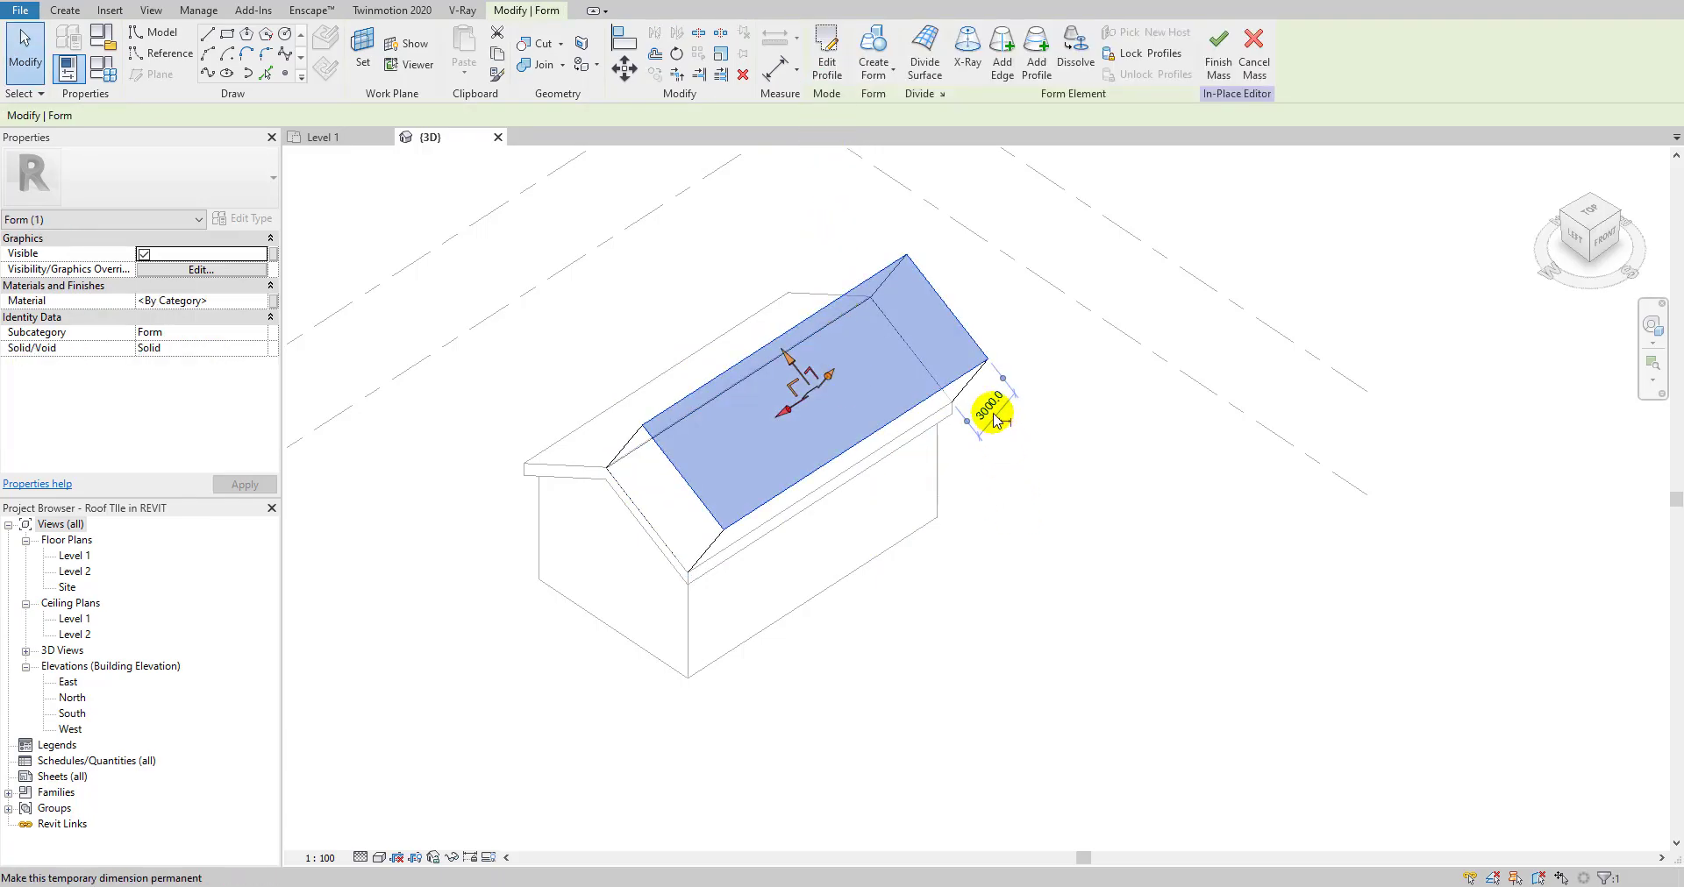
{"action": "left_click", "coordinate": [990, 408]}
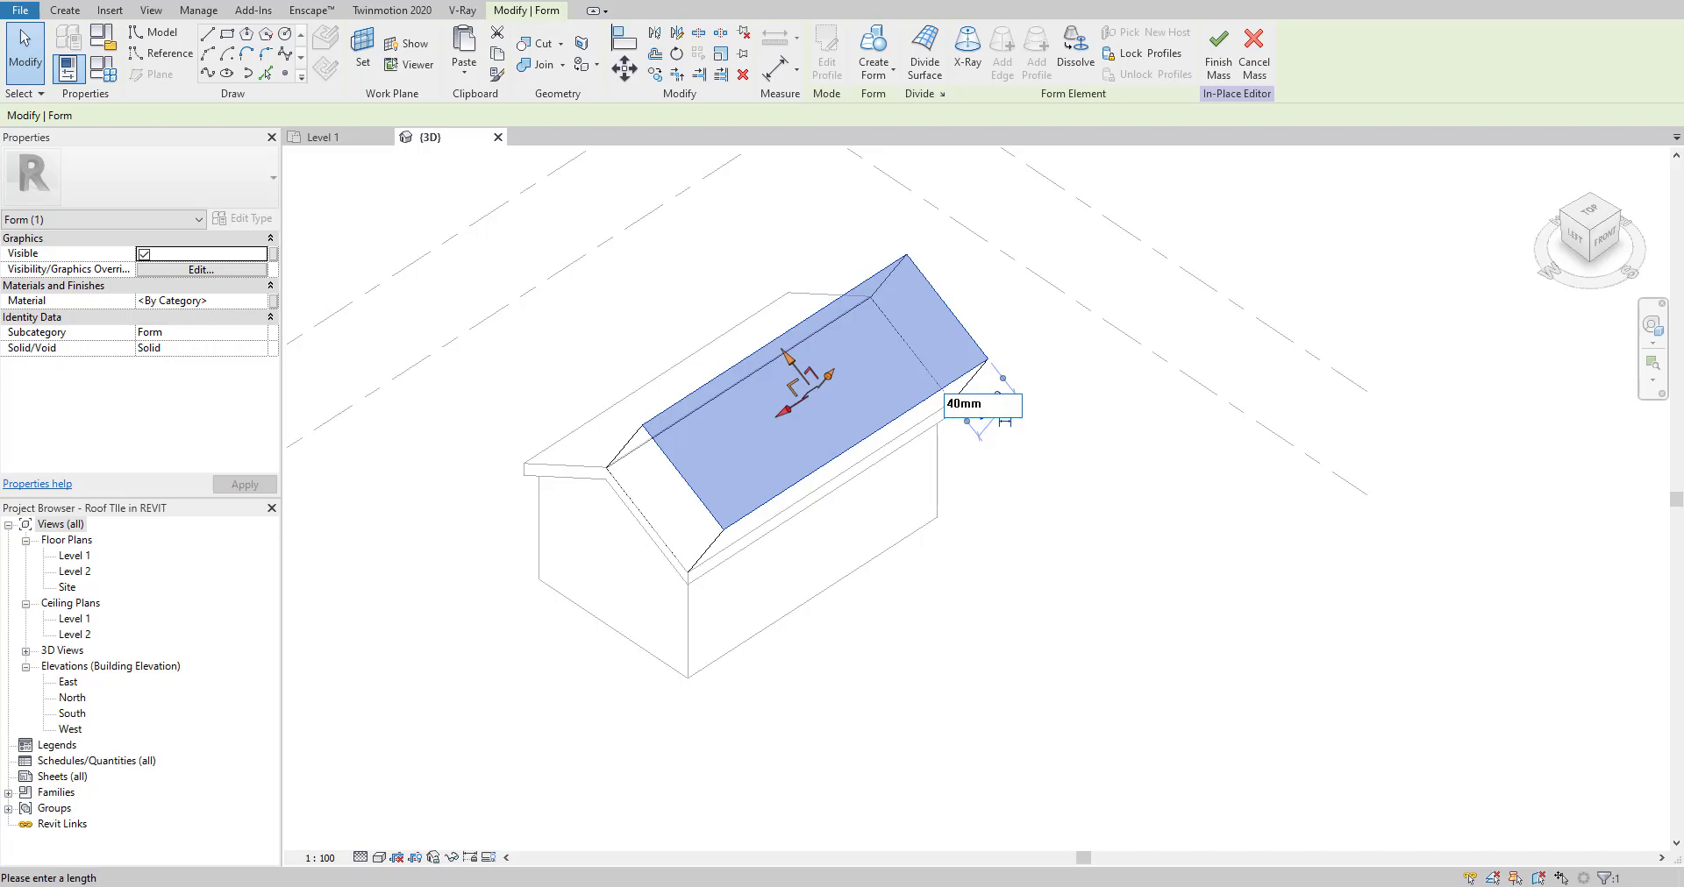
{"action": "key", "text": "Return"}
- Deselect the new roof form and orbit to inspect its thin edge
{"action": "scroll", "coordinate": [951, 733], "scroll_direction": "up", "scroll_amount": 2}
{"action": "scroll", "coordinate": [783, 574], "scroll_direction": "up", "scroll_amount": 4}
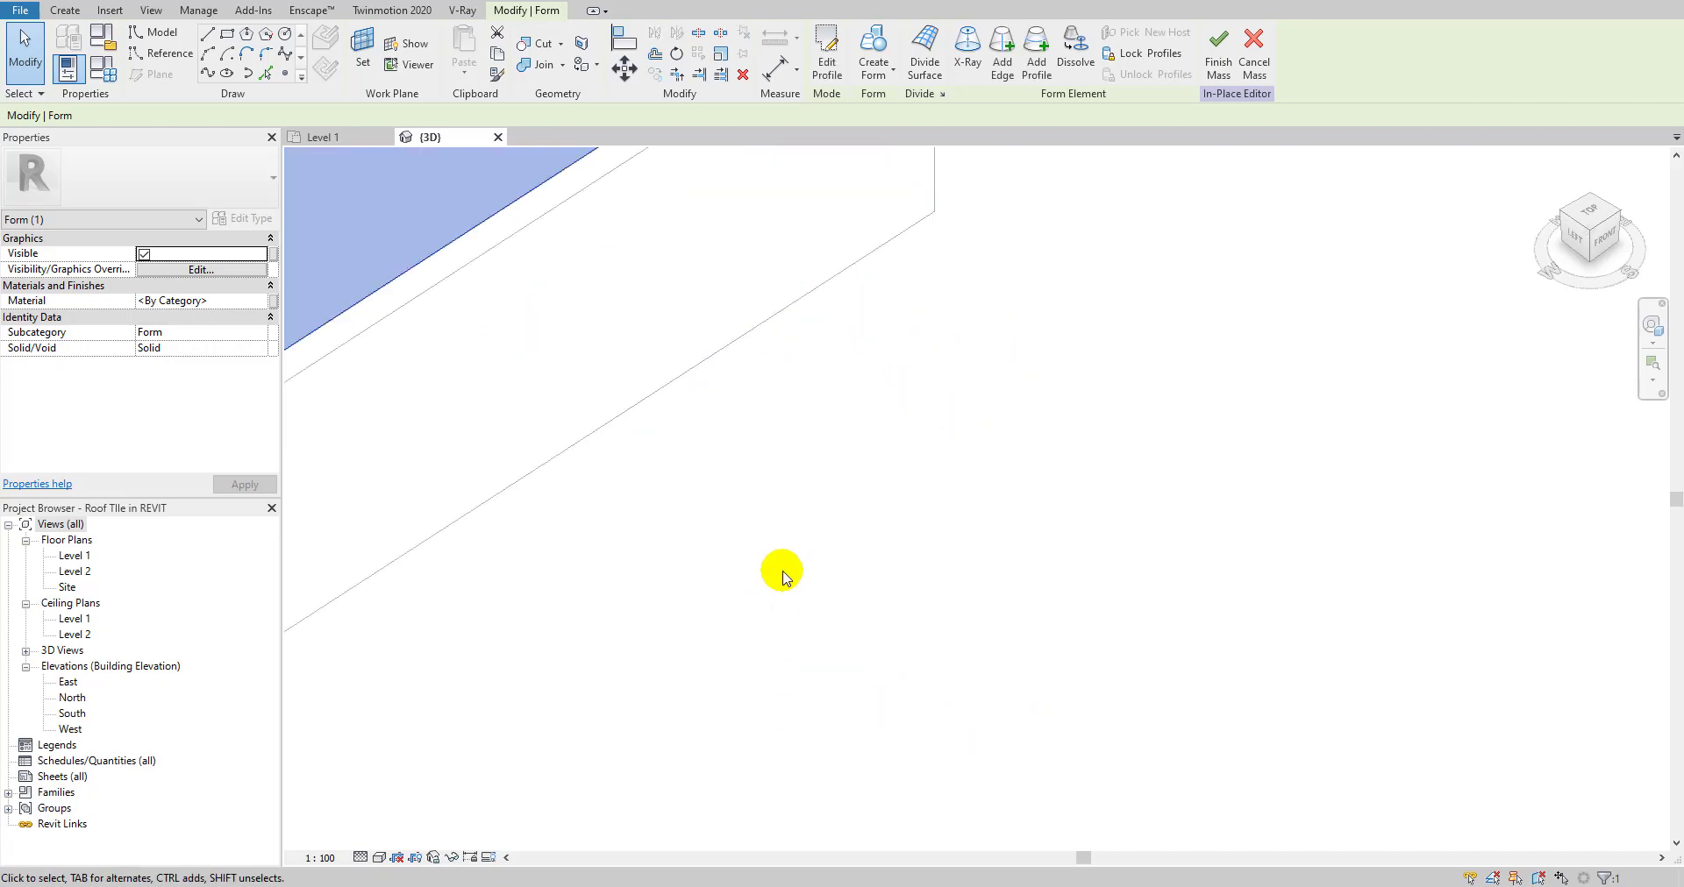
{"action": "scroll", "coordinate": [783, 535], "scroll_direction": "down", "scroll_amount": 3}
{"action": "middle_click_drag", "start_coordinate": [816, 477], "coordinate": [951, 304], "text": "shift"}
{"action": "scroll", "coordinate": [535, 250], "scroll_direction": "up", "scroll_amount": 4}
{"action": "left_click", "coordinate": [1060, 319]}
{"action": "middle_click_drag", "start_coordinate": [1059, 319], "coordinate": [991, 335], "text": "shift"}
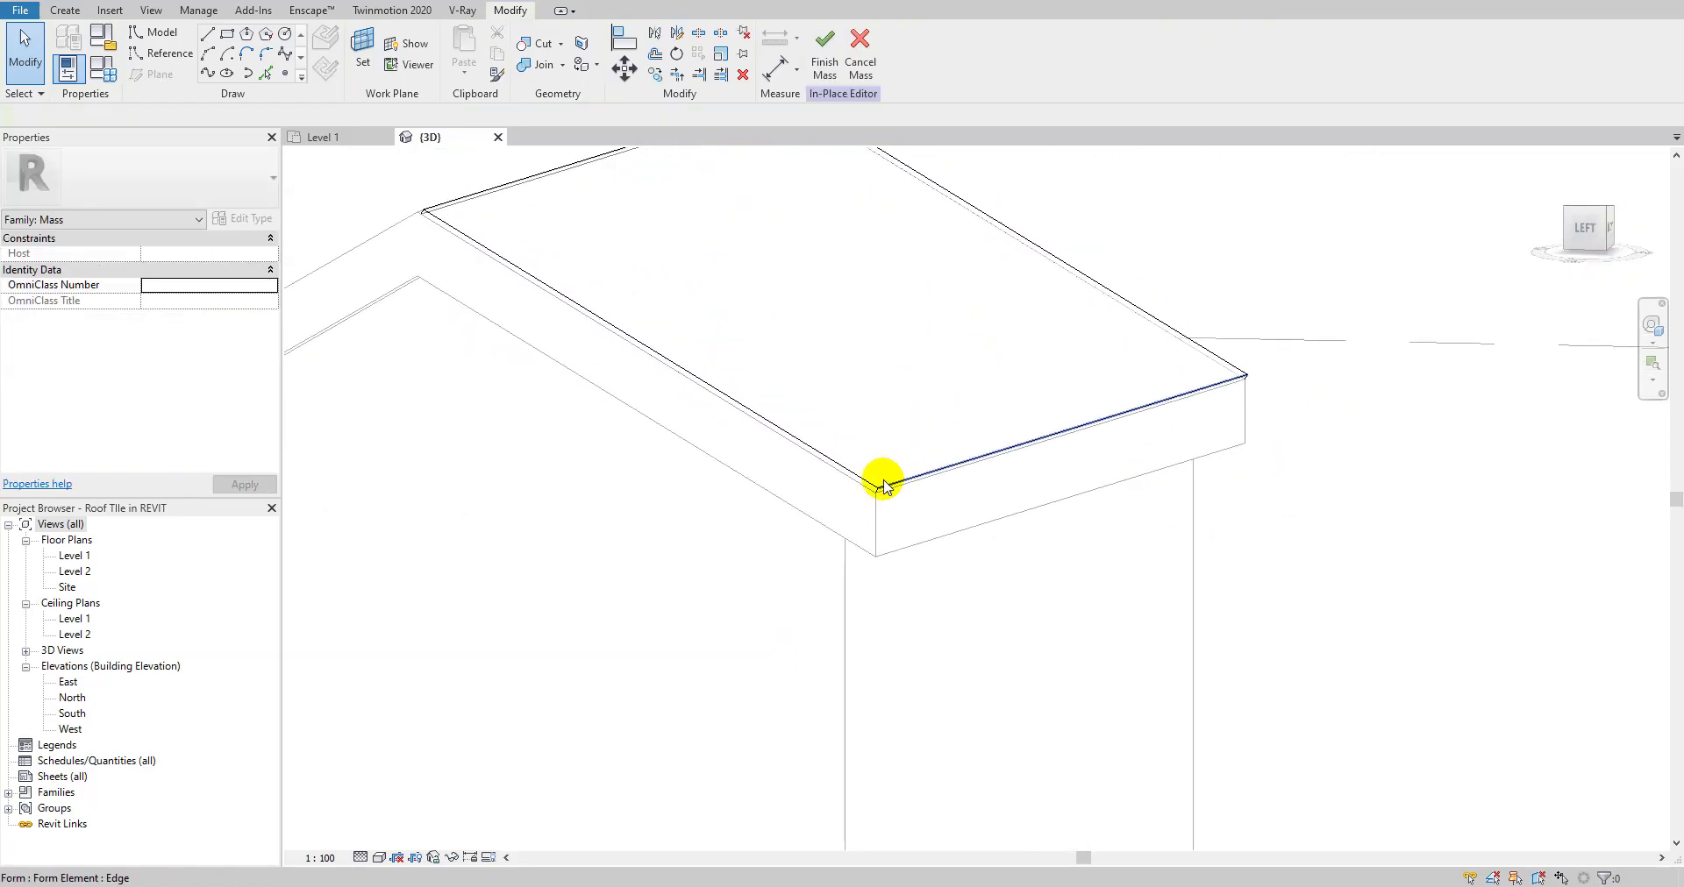
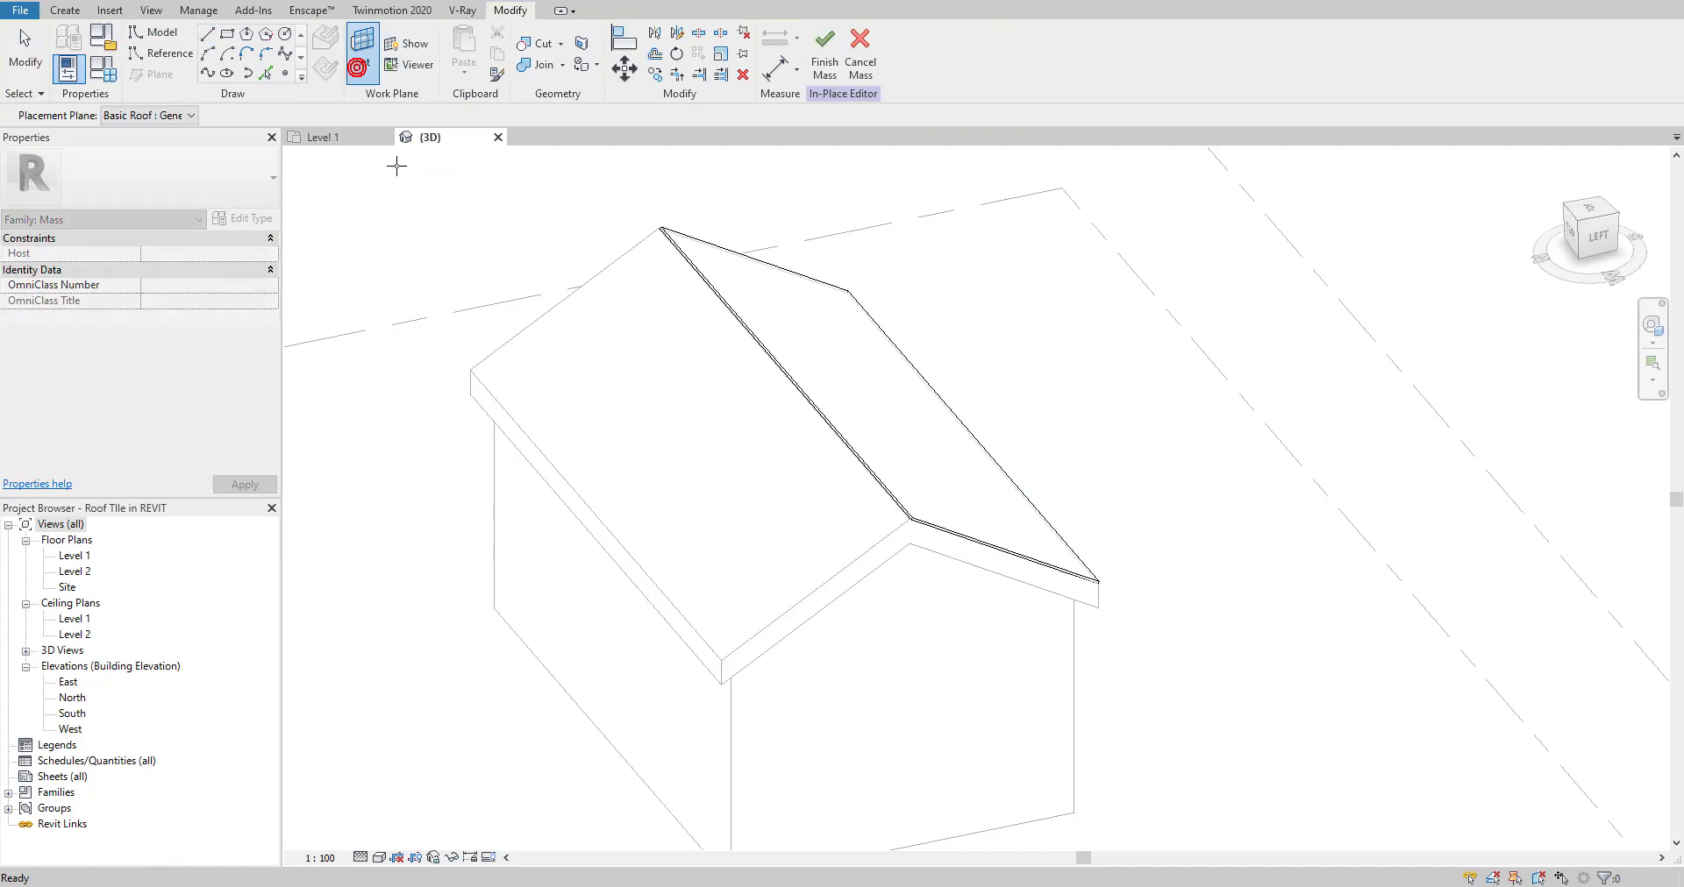
- Set the roof slope as the work plane and pick its slope and lower-left edges as lines
{"action": "left_click", "coordinate": [860, 551]}
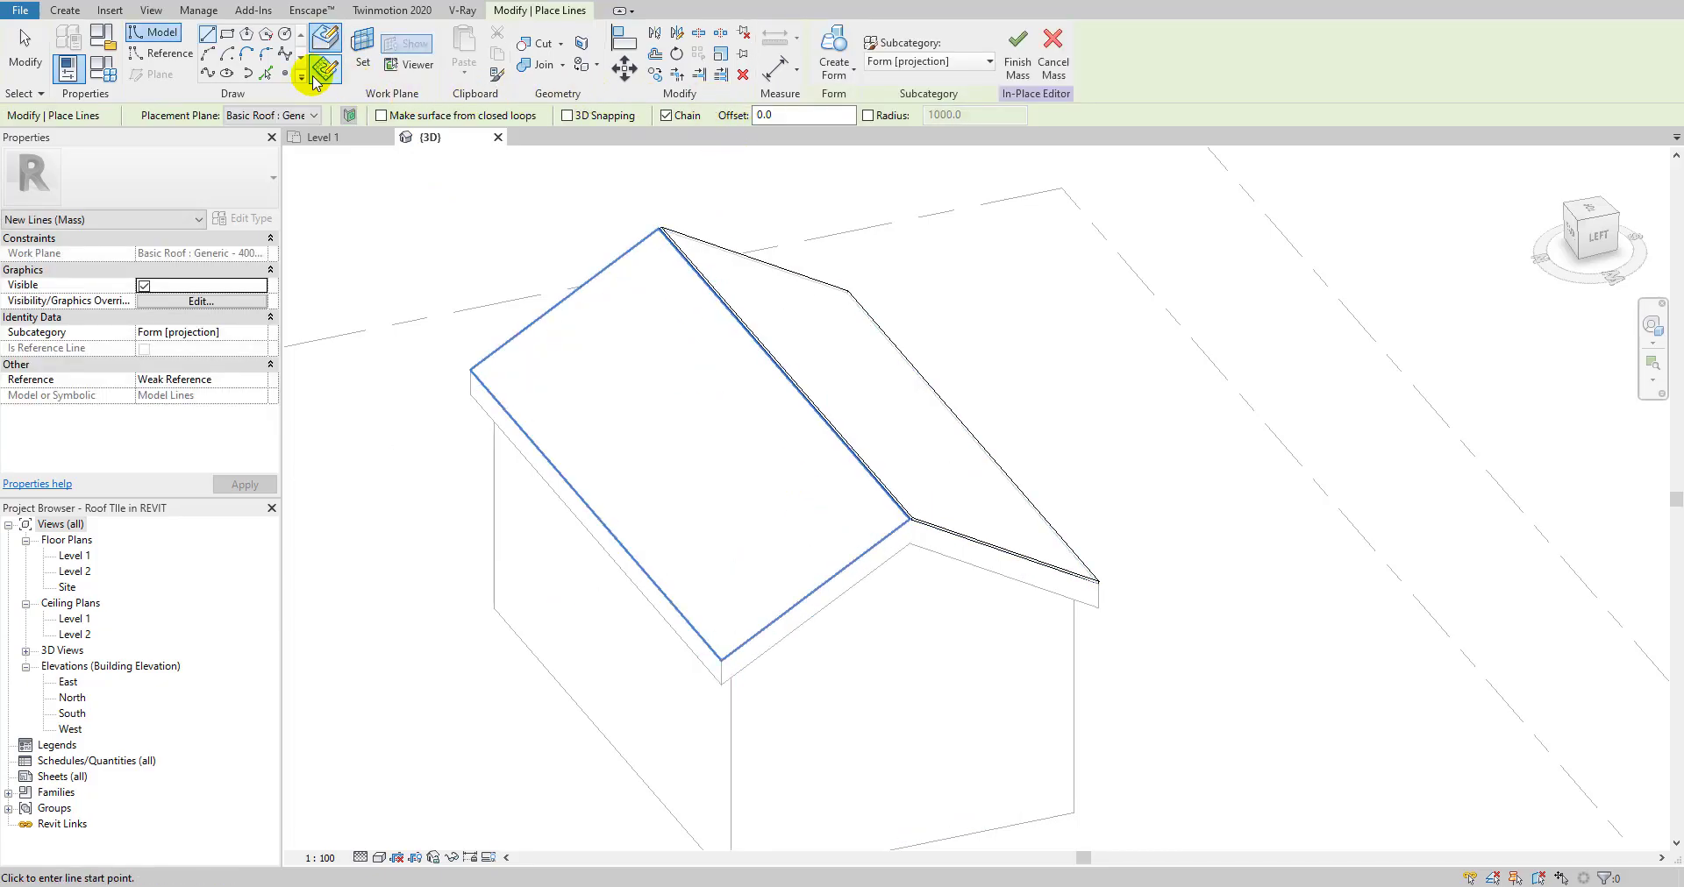
{"action": "left_click", "coordinate": [263, 74]}
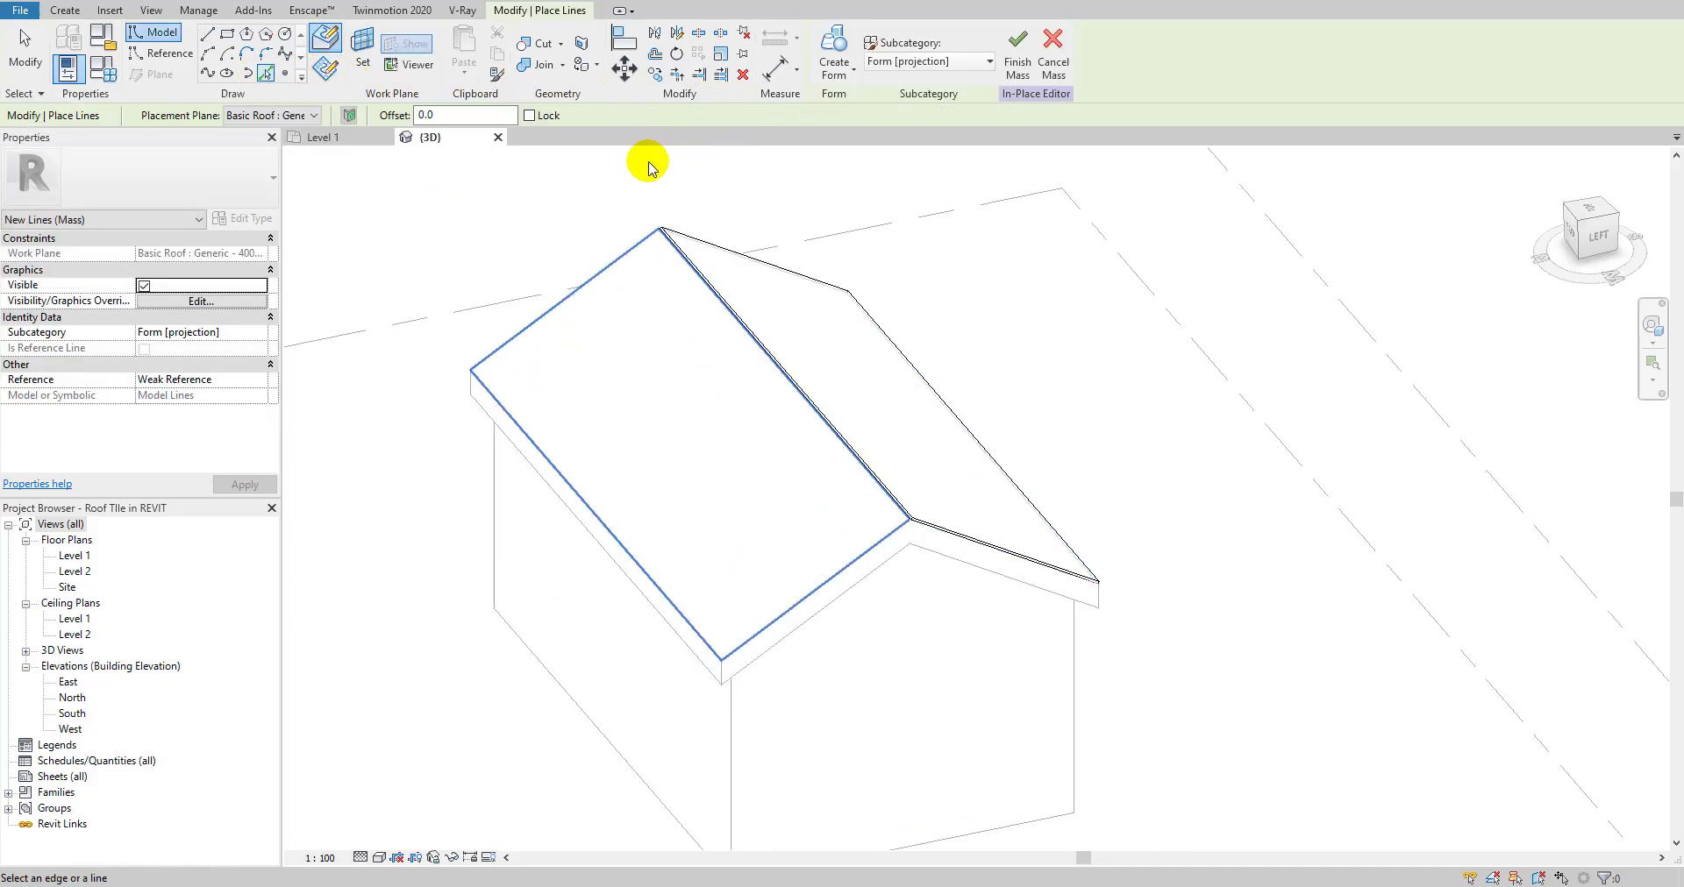
{"action": "left_click", "coordinate": [577, 293]}
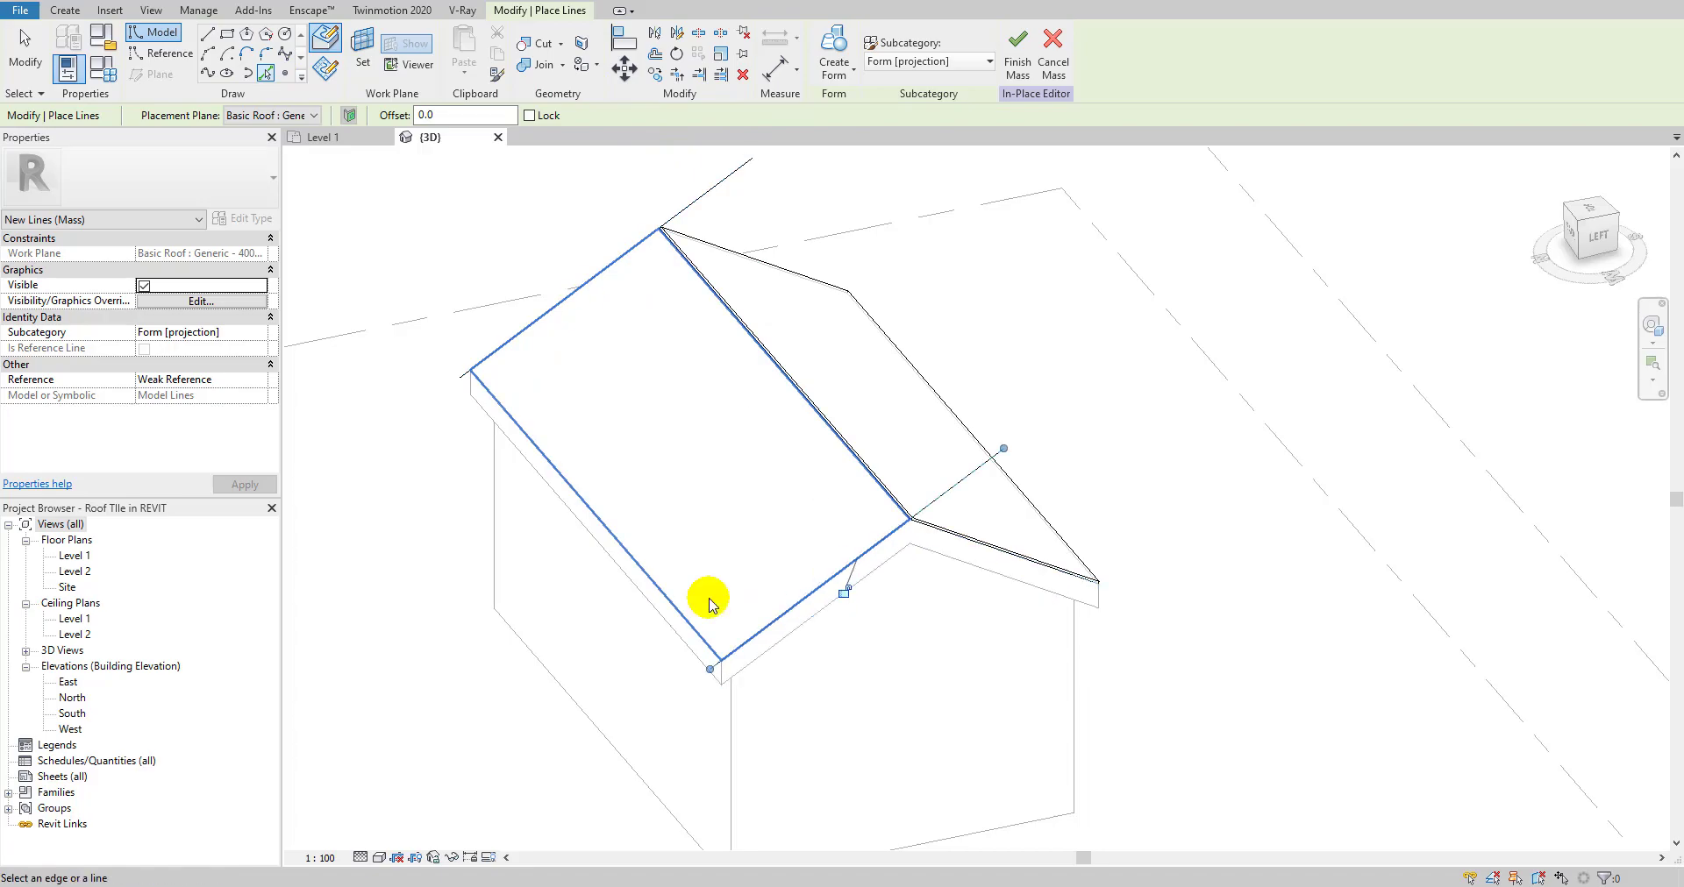
{"action": "left_click", "coordinate": [681, 613]}
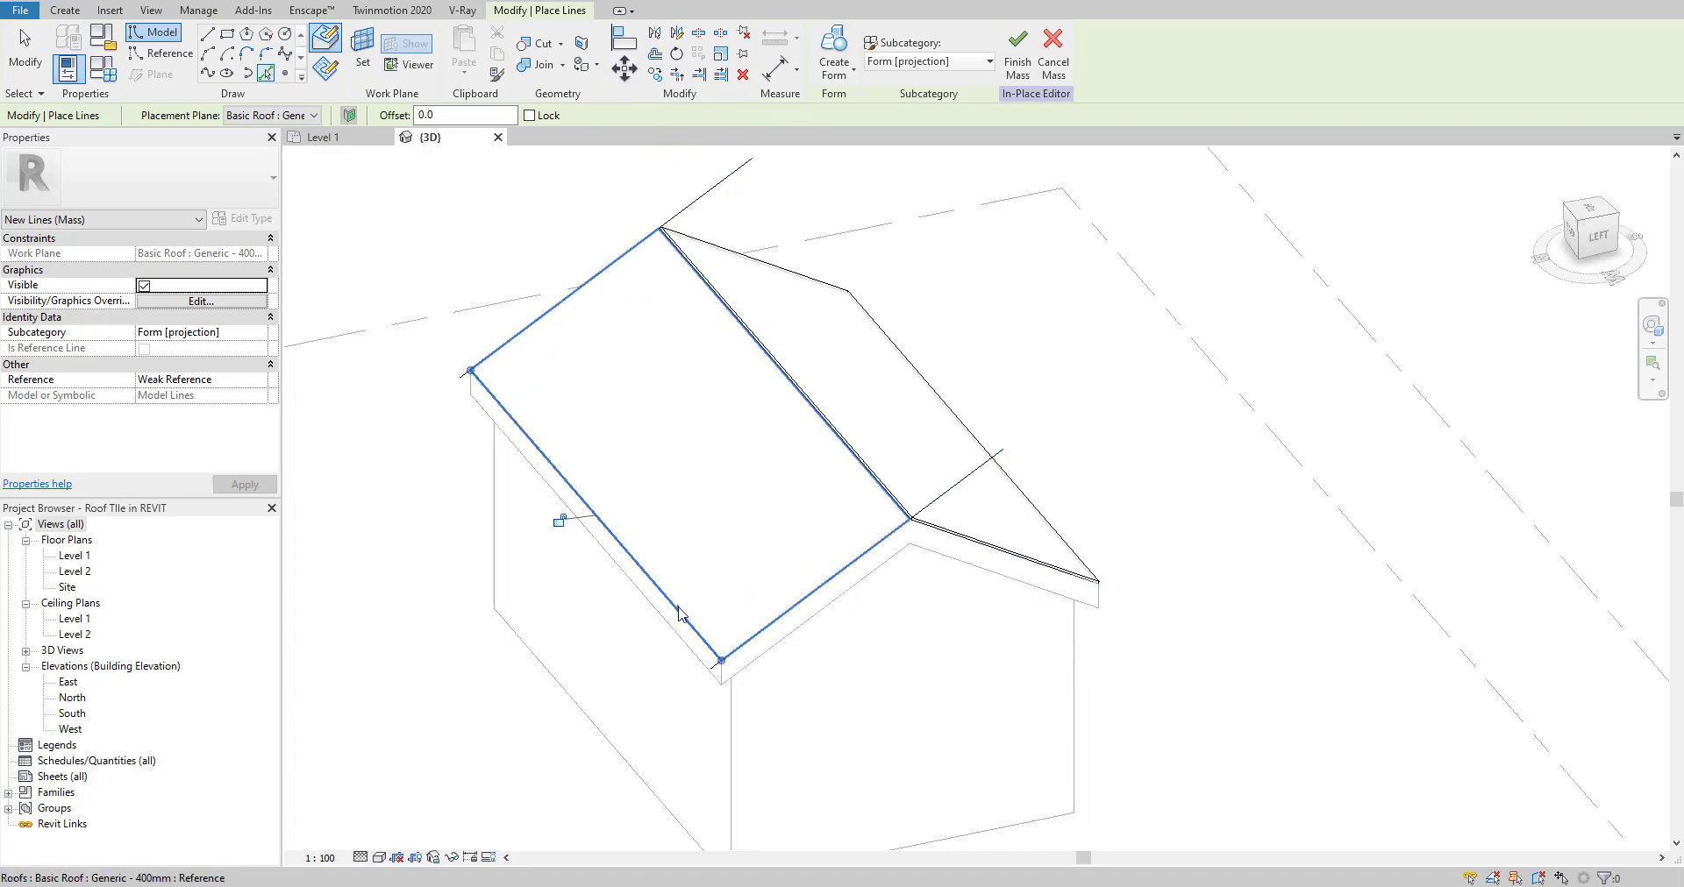
- Set the pick offset to 30 mm and trace the roof ridge edge
{"action": "left_click", "coordinate": [457, 117]}
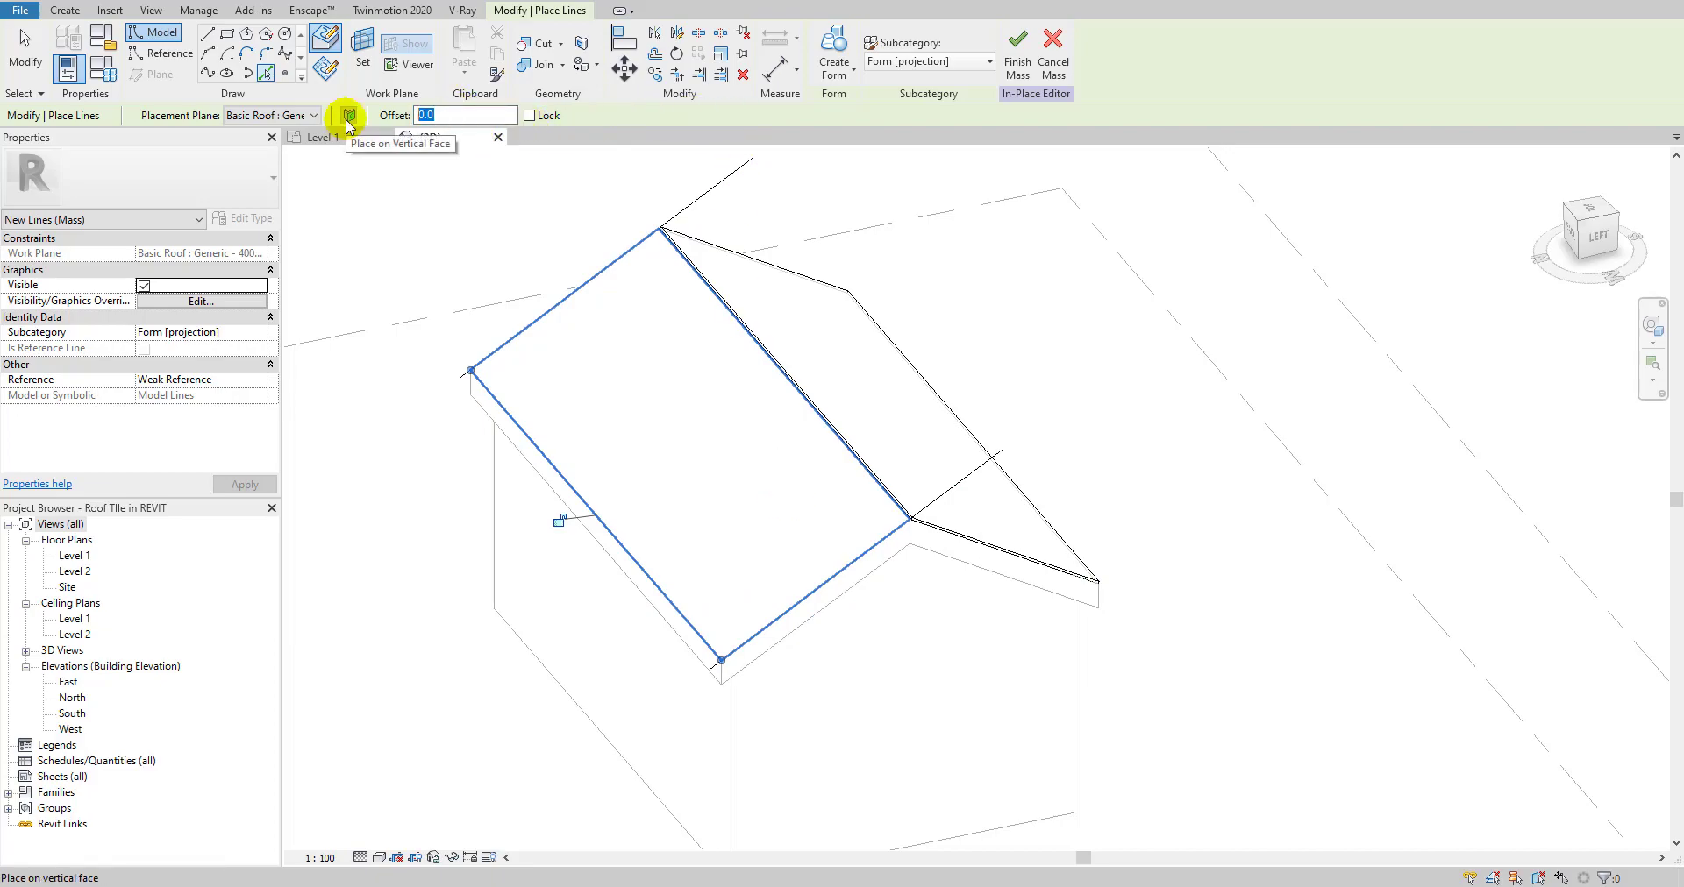
{"action": "type", "text": "30mm"}
{"action": "key", "text": "Return"}
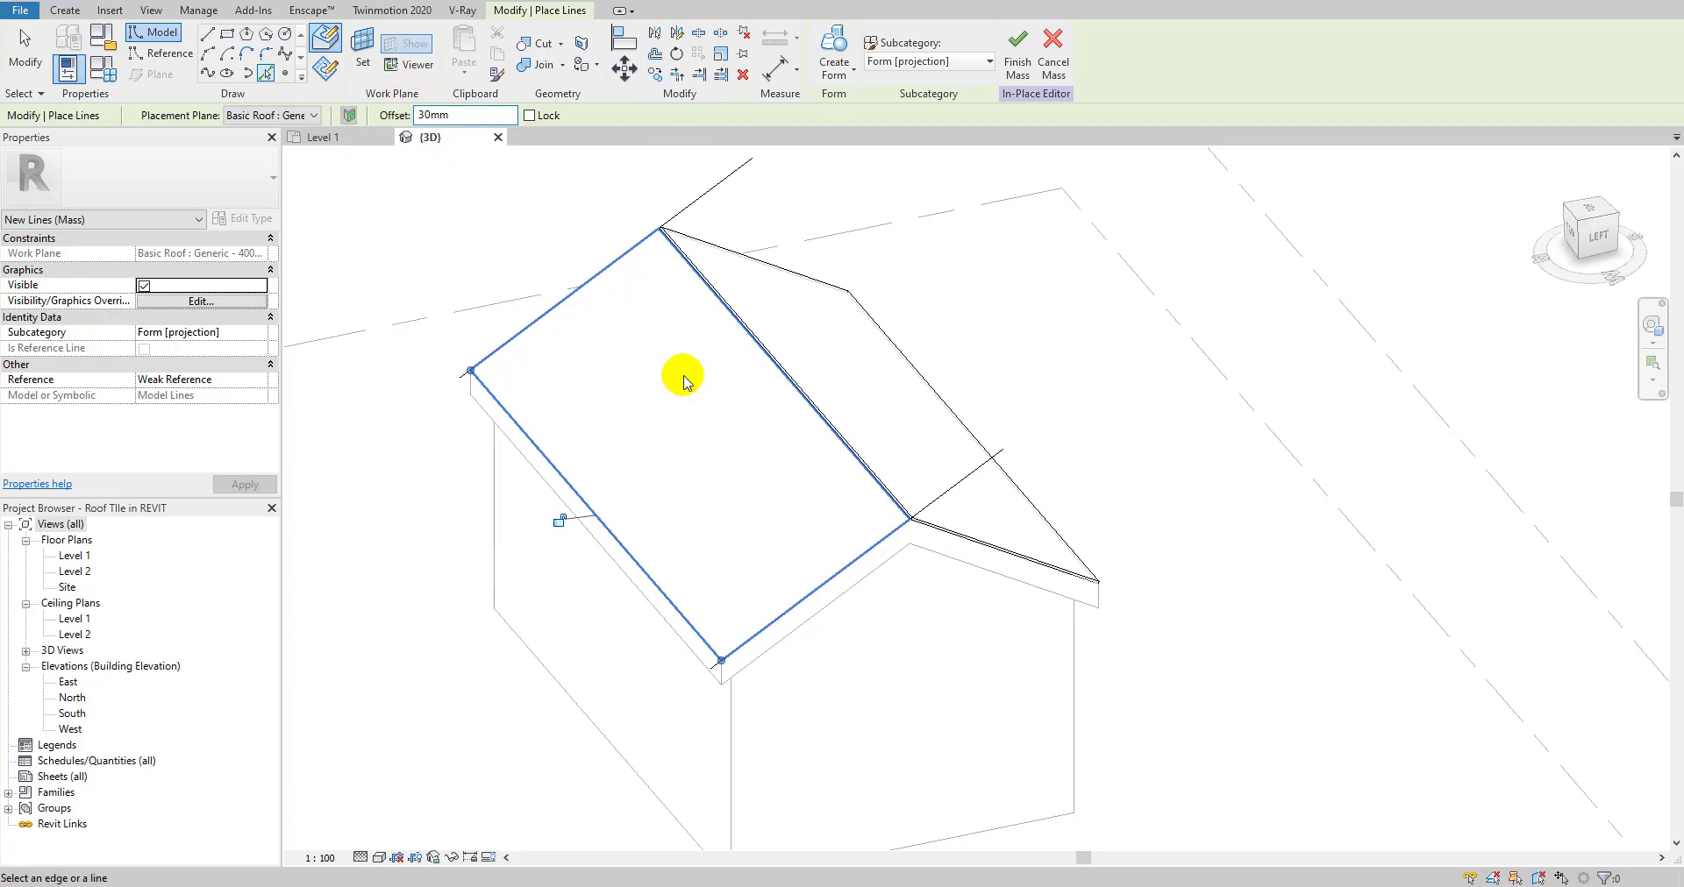
{"action": "scroll", "coordinate": [796, 404], "scroll_direction": "up", "scroll_amount": 5}
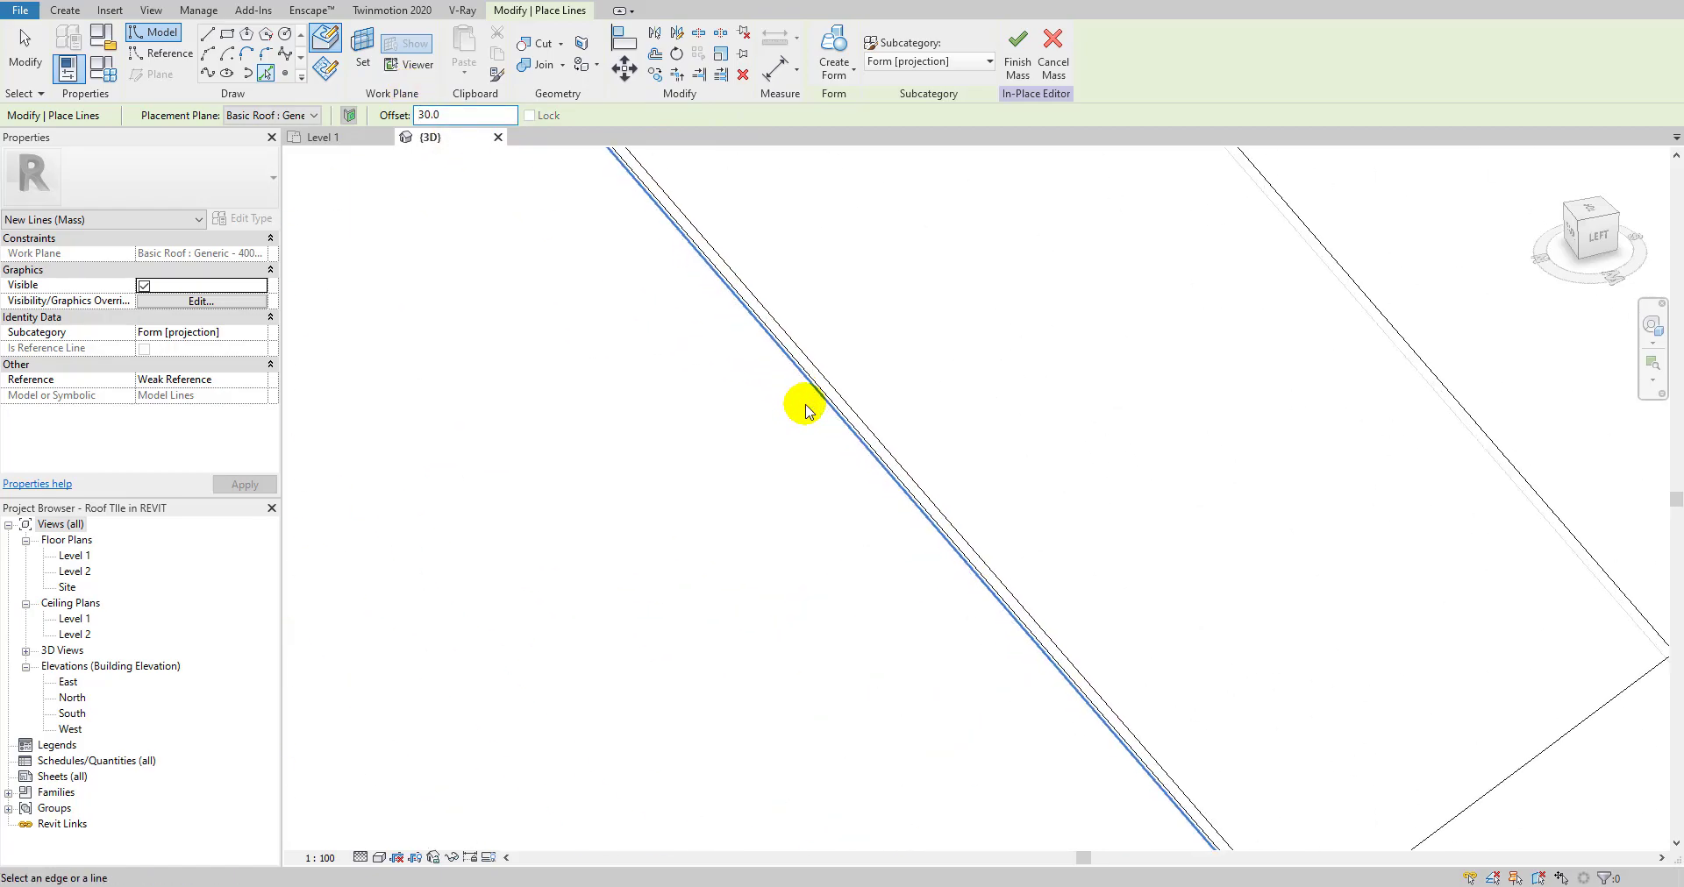
{"action": "scroll", "coordinate": [809, 392], "scroll_direction": "up", "scroll_amount": 2}
{"action": "scroll", "coordinate": [838, 402], "scroll_direction": "down", "scroll_amount": 2}
{"action": "scroll", "coordinate": [840, 415], "scroll_direction": "up", "scroll_amount": 1}
{"action": "scroll", "coordinate": [855, 412], "scroll_direction": "up", "scroll_amount": 2}
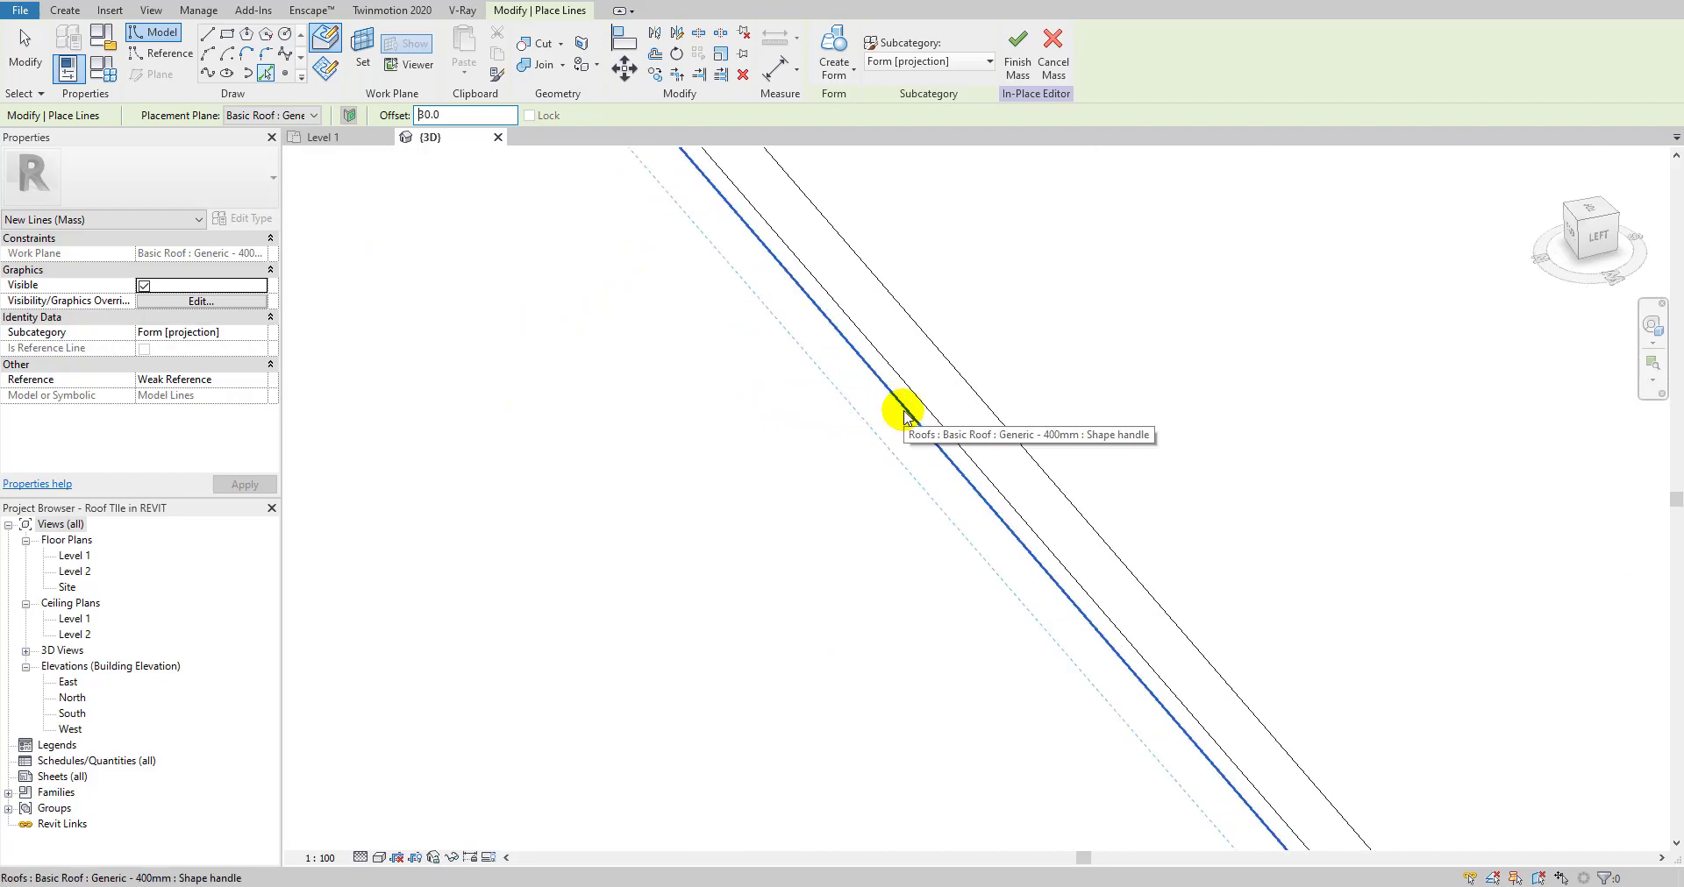
{"action": "left_click", "coordinate": [906, 414]}
{"action": "scroll", "coordinate": [902, 409], "scroll_direction": "down", "scroll_amount": 5}
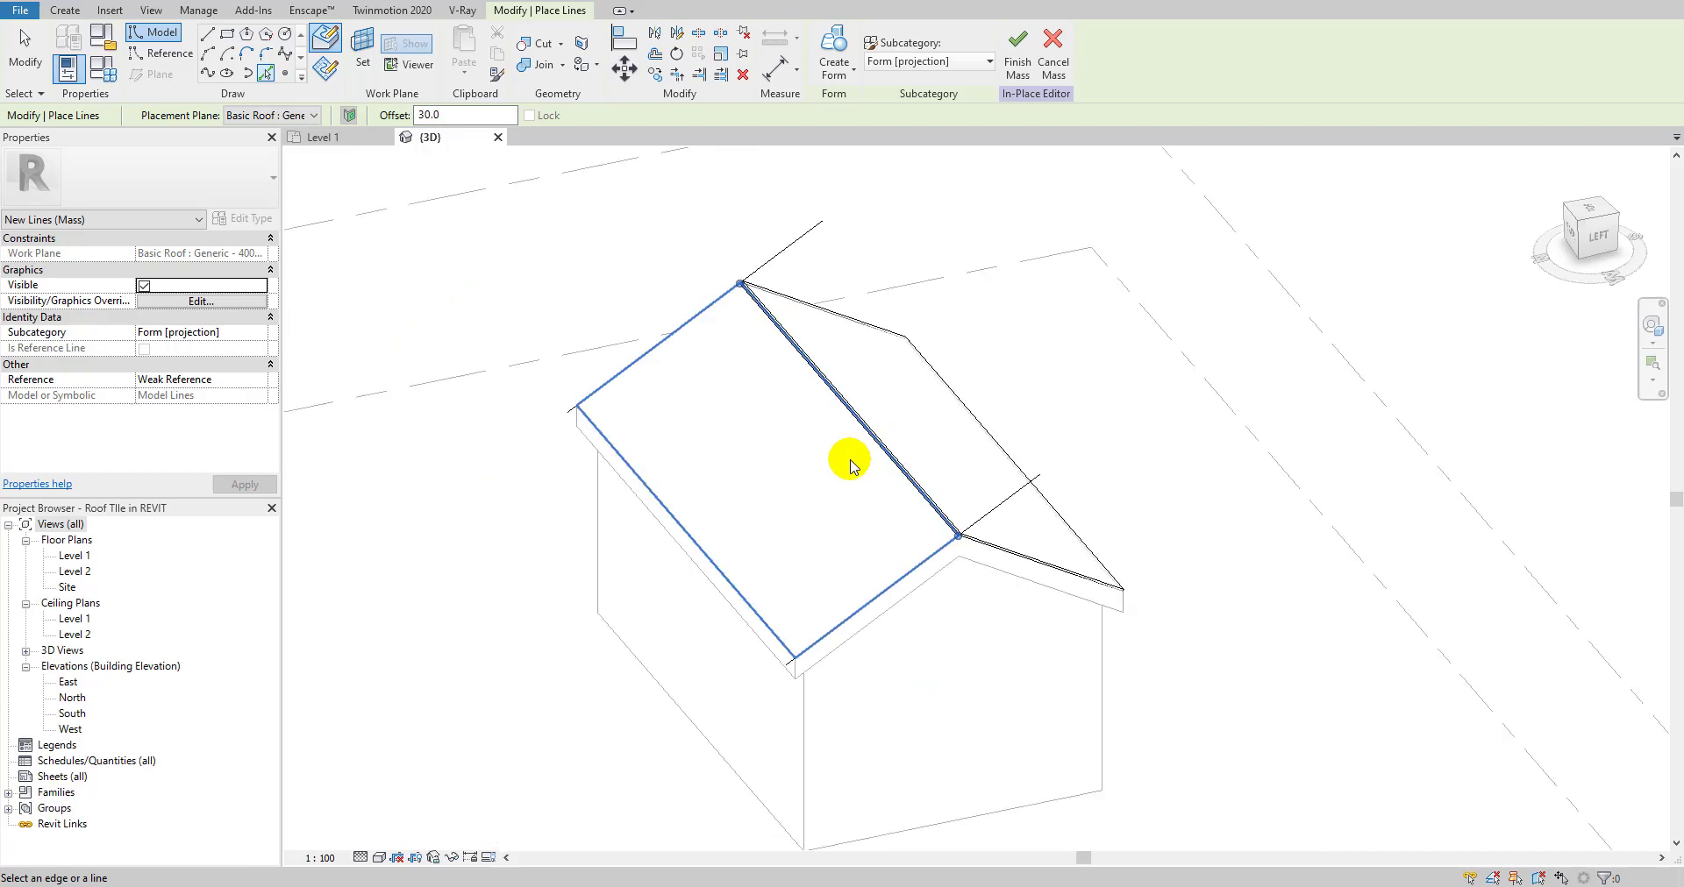
- Finish placing lines and trim the eave line against the sloped line
{"action": "key", "text": "Escape"}
{"action": "key", "text": "Escape"}
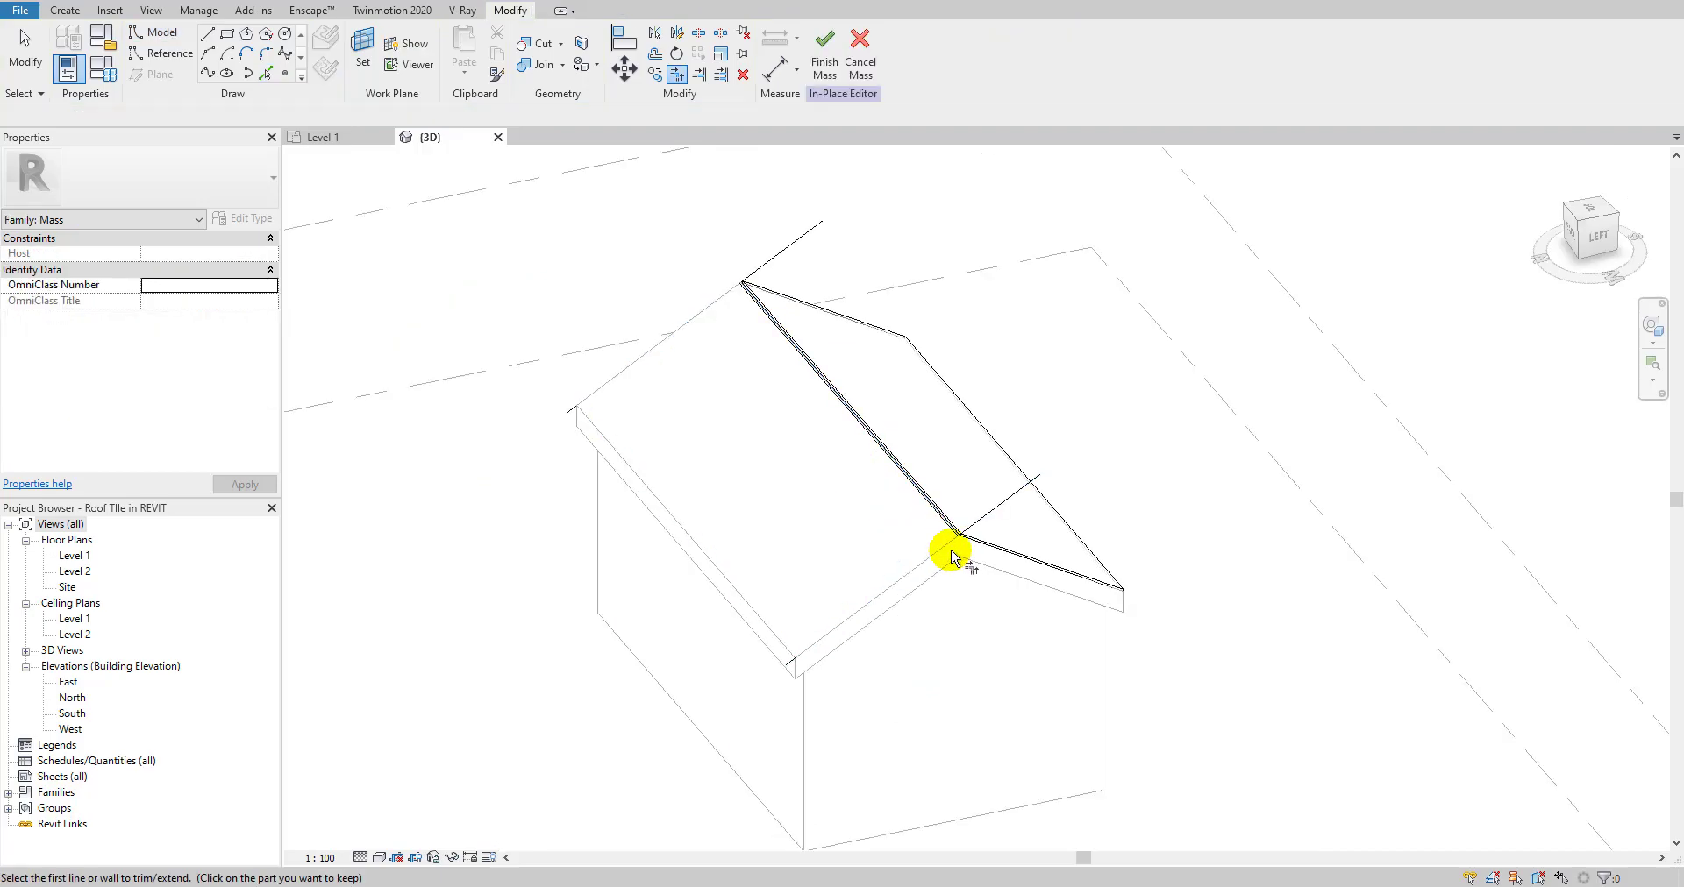
{"action": "scroll", "coordinate": [953, 543], "scroll_direction": "up", "scroll_amount": 4}
{"action": "scroll", "coordinate": [819, 563], "scroll_direction": "down", "scroll_amount": 4}
{"action": "scroll", "coordinate": [827, 669], "scroll_direction": "up", "scroll_amount": 4}
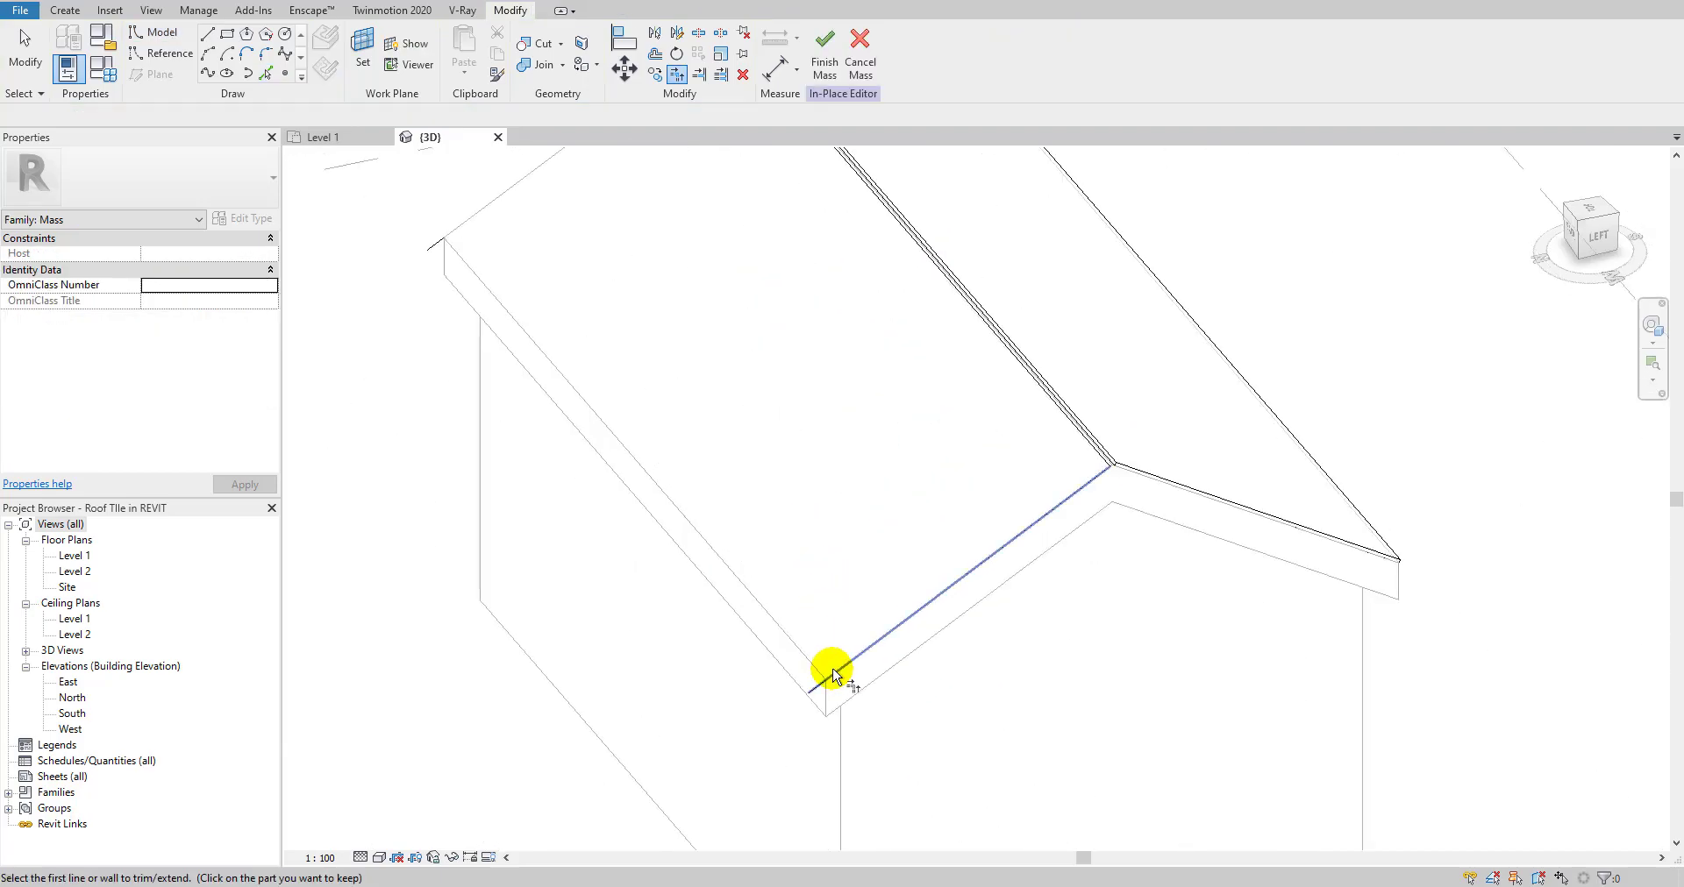
{"action": "scroll", "coordinate": [776, 552], "scroll_direction": "up", "scroll_amount": 1}
{"action": "scroll", "coordinate": [776, 552], "scroll_direction": "down", "scroll_amount": 3}
{"action": "middle_click_drag", "start_coordinate": [698, 451], "coordinate": [766, 620]}
{"action": "left_click", "coordinate": [742, 632]}
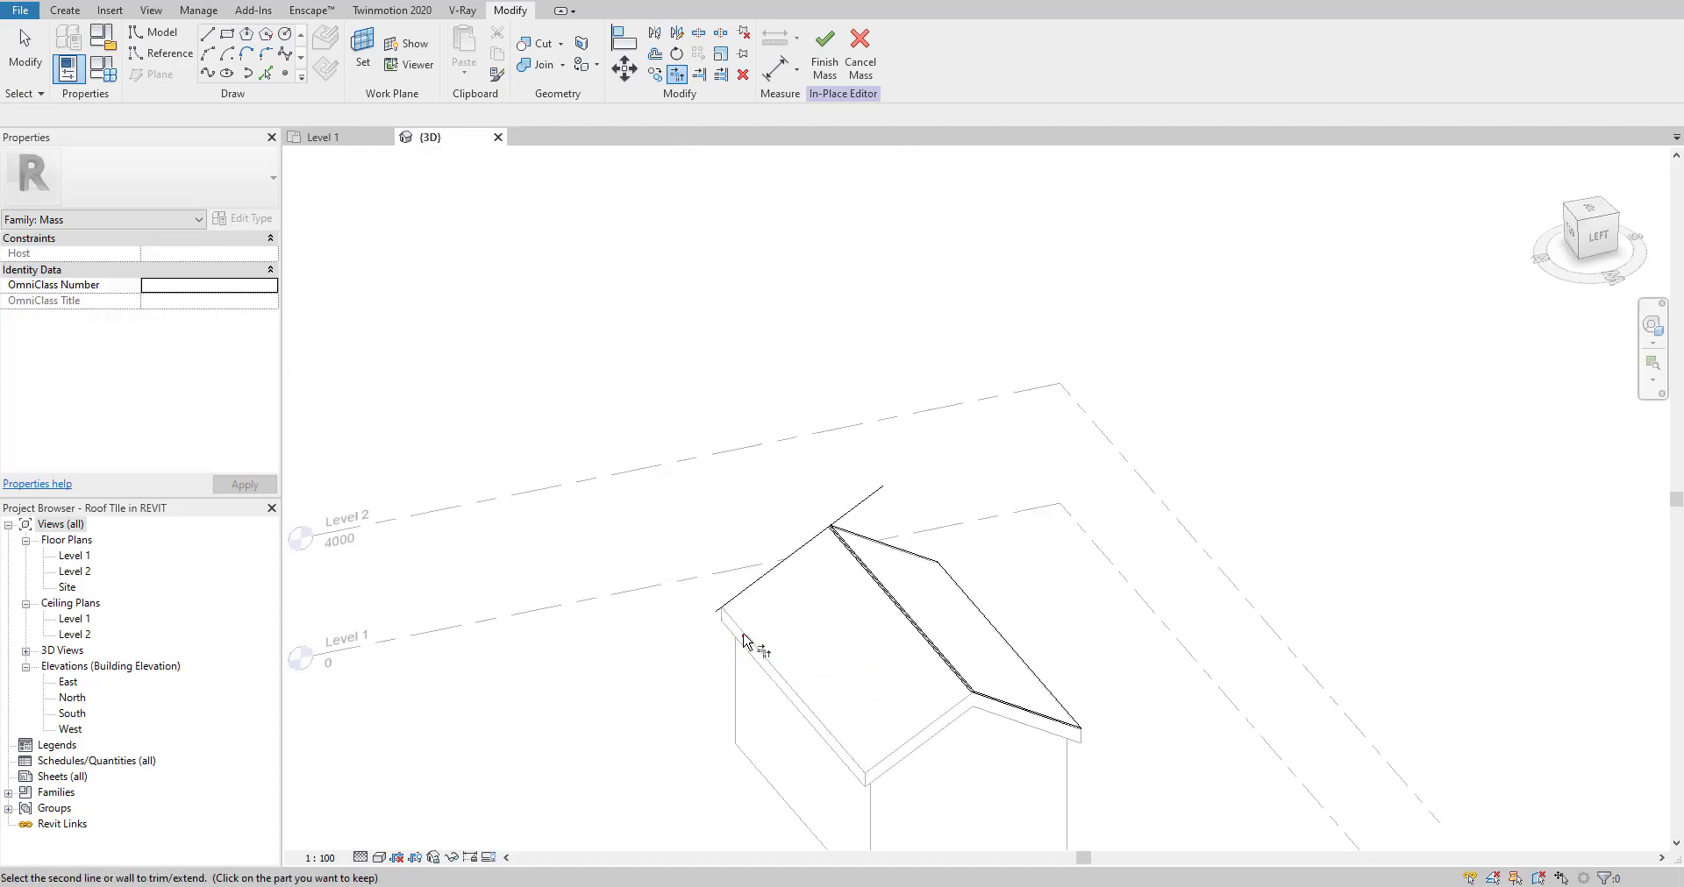
{"action": "left_click", "coordinate": [733, 600]}
- Join the lines at the eave corner and trim the ridge line to close the loop
{"action": "left_click", "coordinate": [825, 524]}
{"action": "left_click", "coordinate": [838, 548]}
{"action": "scroll", "coordinate": [836, 549], "scroll_direction": "down", "scroll_amount": 3}
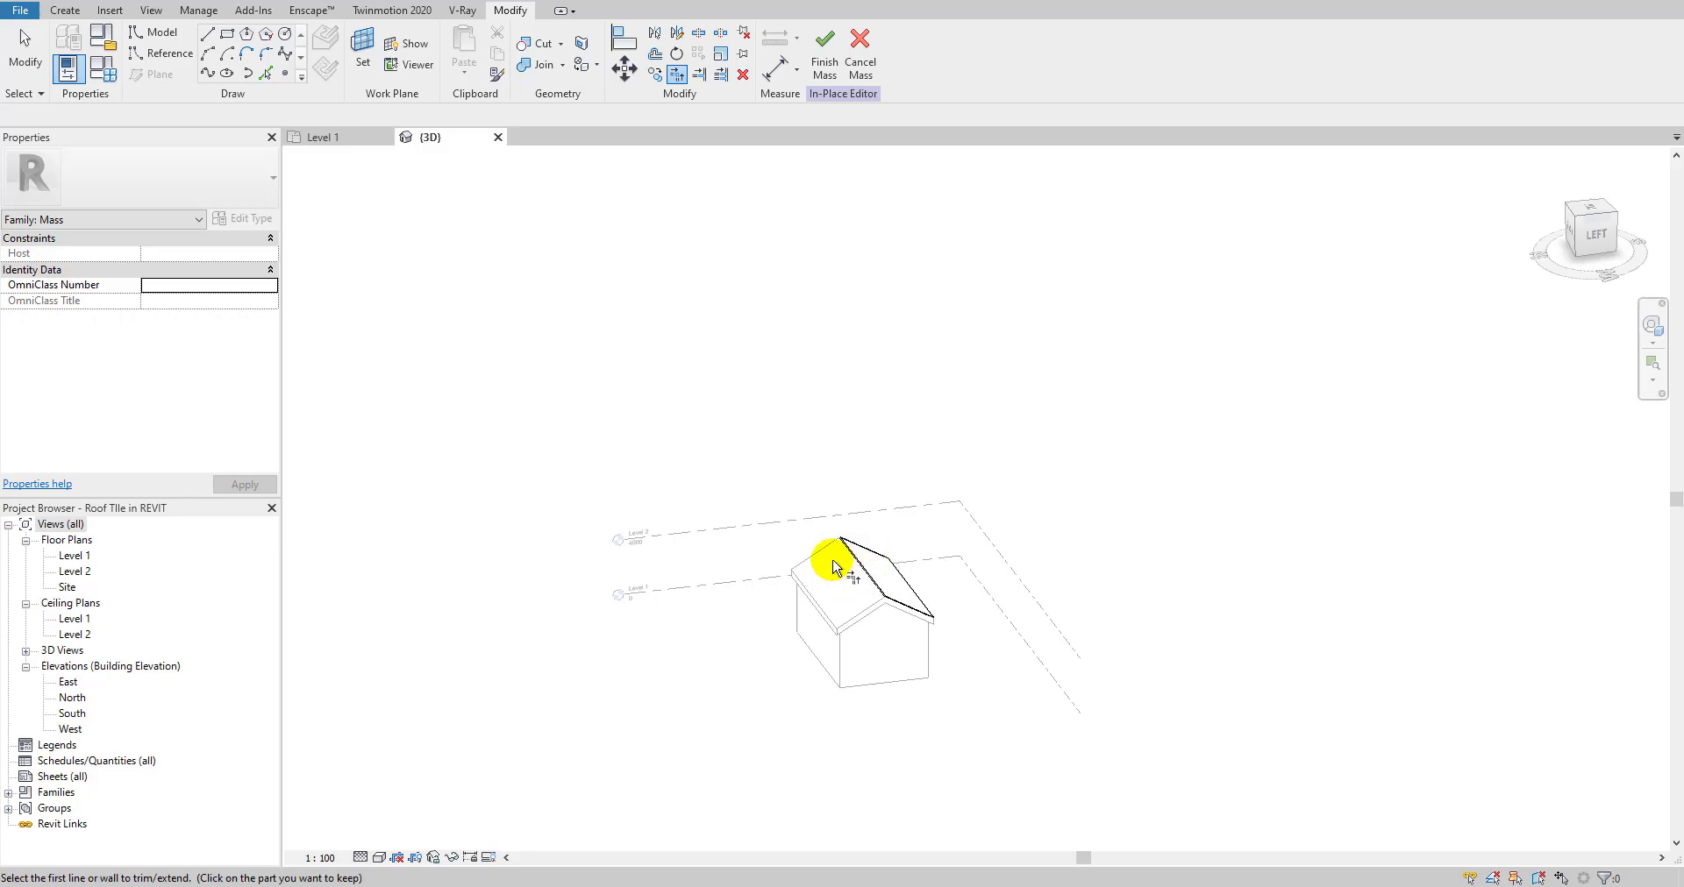
{"action": "key", "text": "Escape"}
{"action": "key", "text": "Escape"}
{"action": "scroll", "coordinate": [811, 559], "scroll_direction": "up", "scroll_amount": 2}
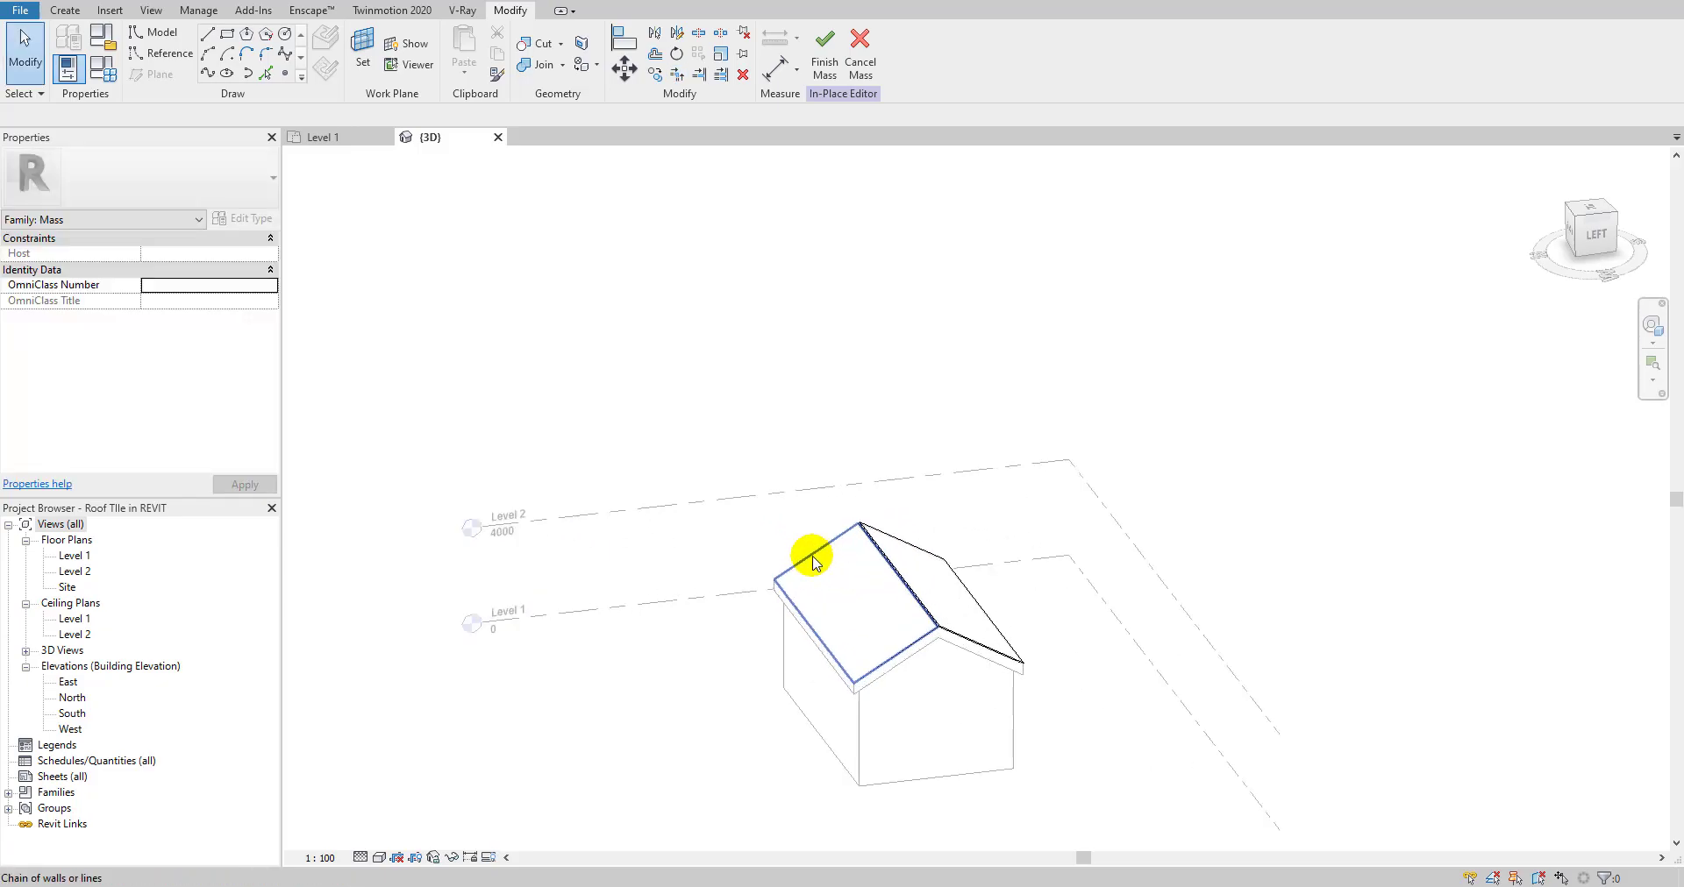
- Create a solid form from the four-line loop and set its thickness to 40 mm
{"action": "left_click", "coordinate": [815, 561]}
{"action": "middle_click_drag", "start_coordinate": [808, 556], "coordinate": [703, 556], "text": "shift"}
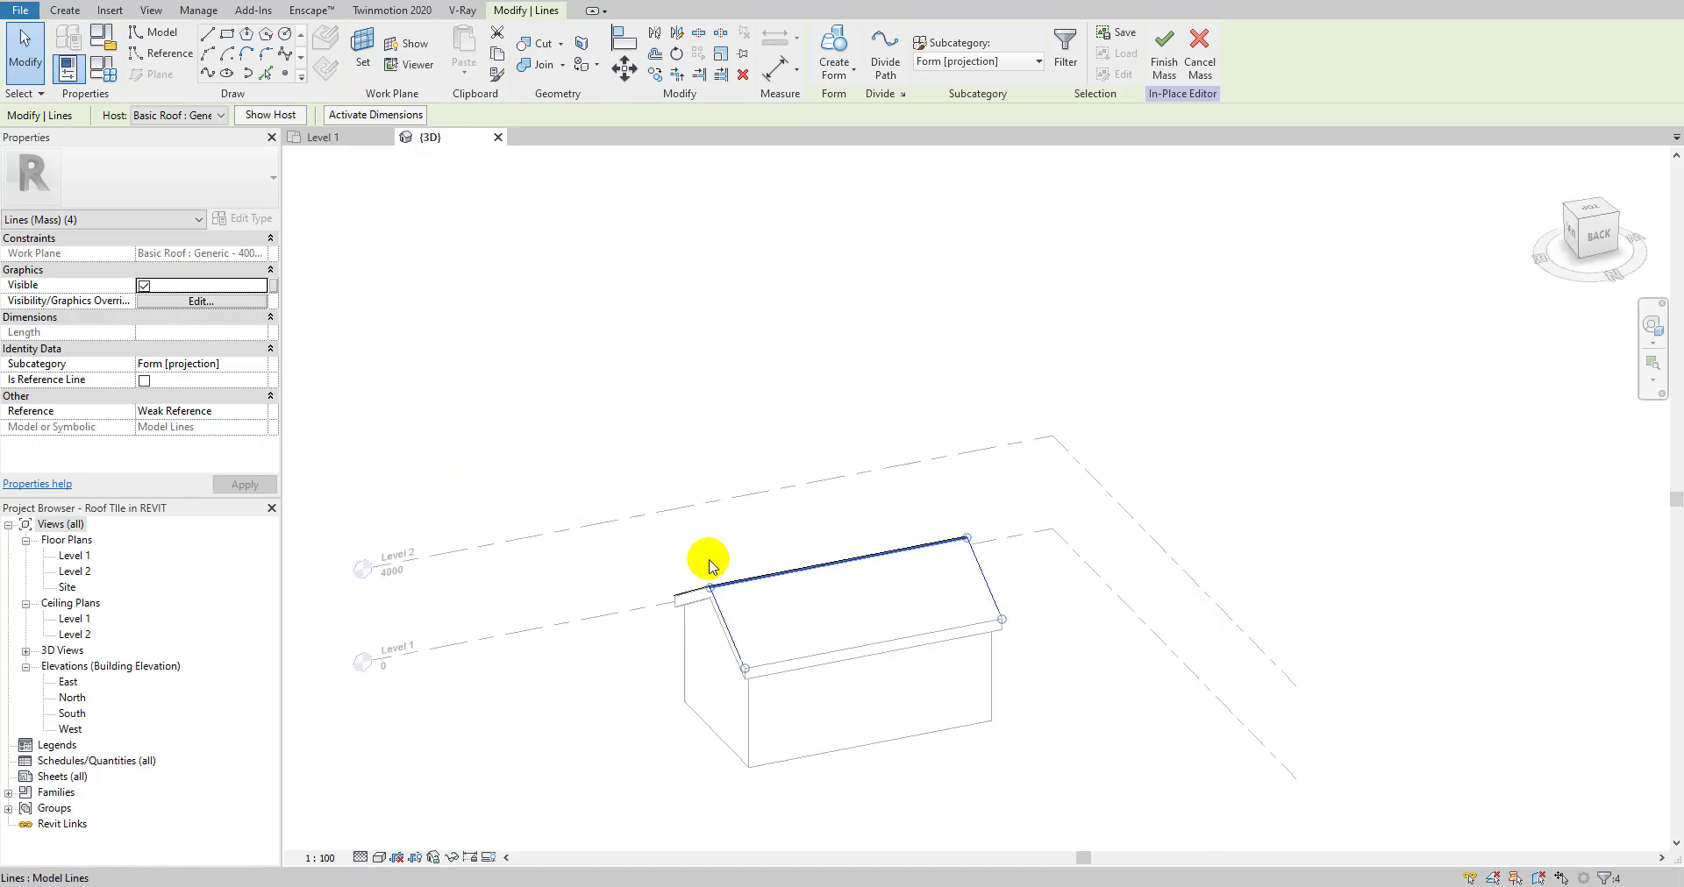
{"action": "mouse_move", "coordinate": [741, 613]}
{"action": "middle_mouse_down", "text": "shift"}
{"action": "mouse_move", "coordinate": [771, 628]}
{"action": "mouse_move", "coordinate": [733, 628]}
{"action": "middle_mouse_up", "text": "shift"}
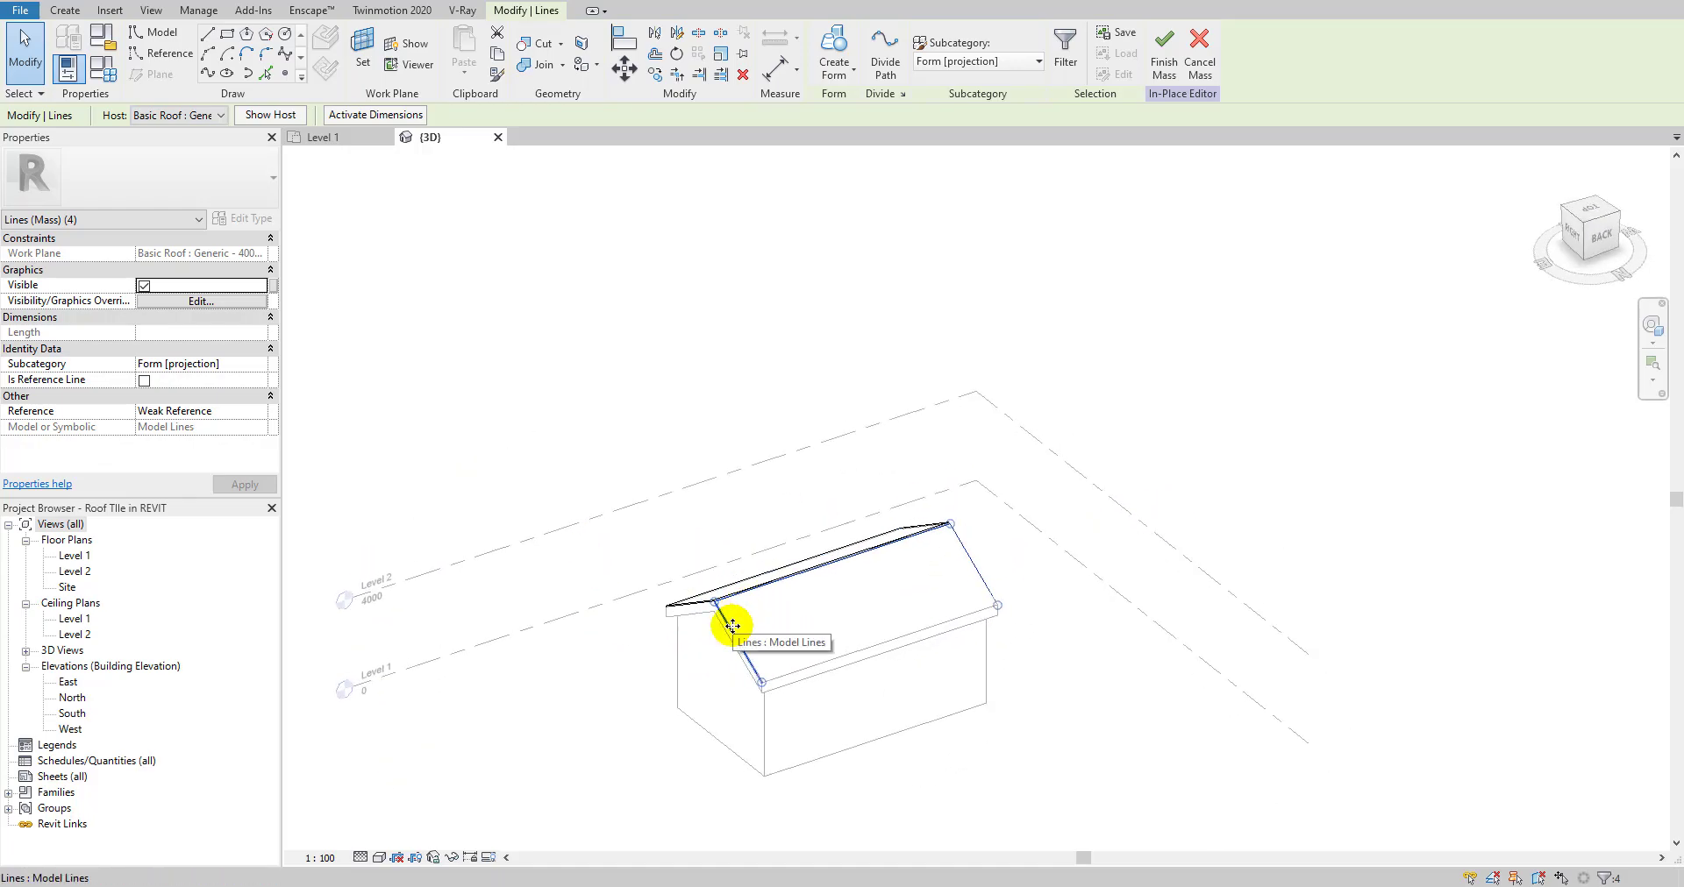
{"action": "middle_click_drag", "start_coordinate": [913, 544], "coordinate": [947, 646], "text": "shift"}
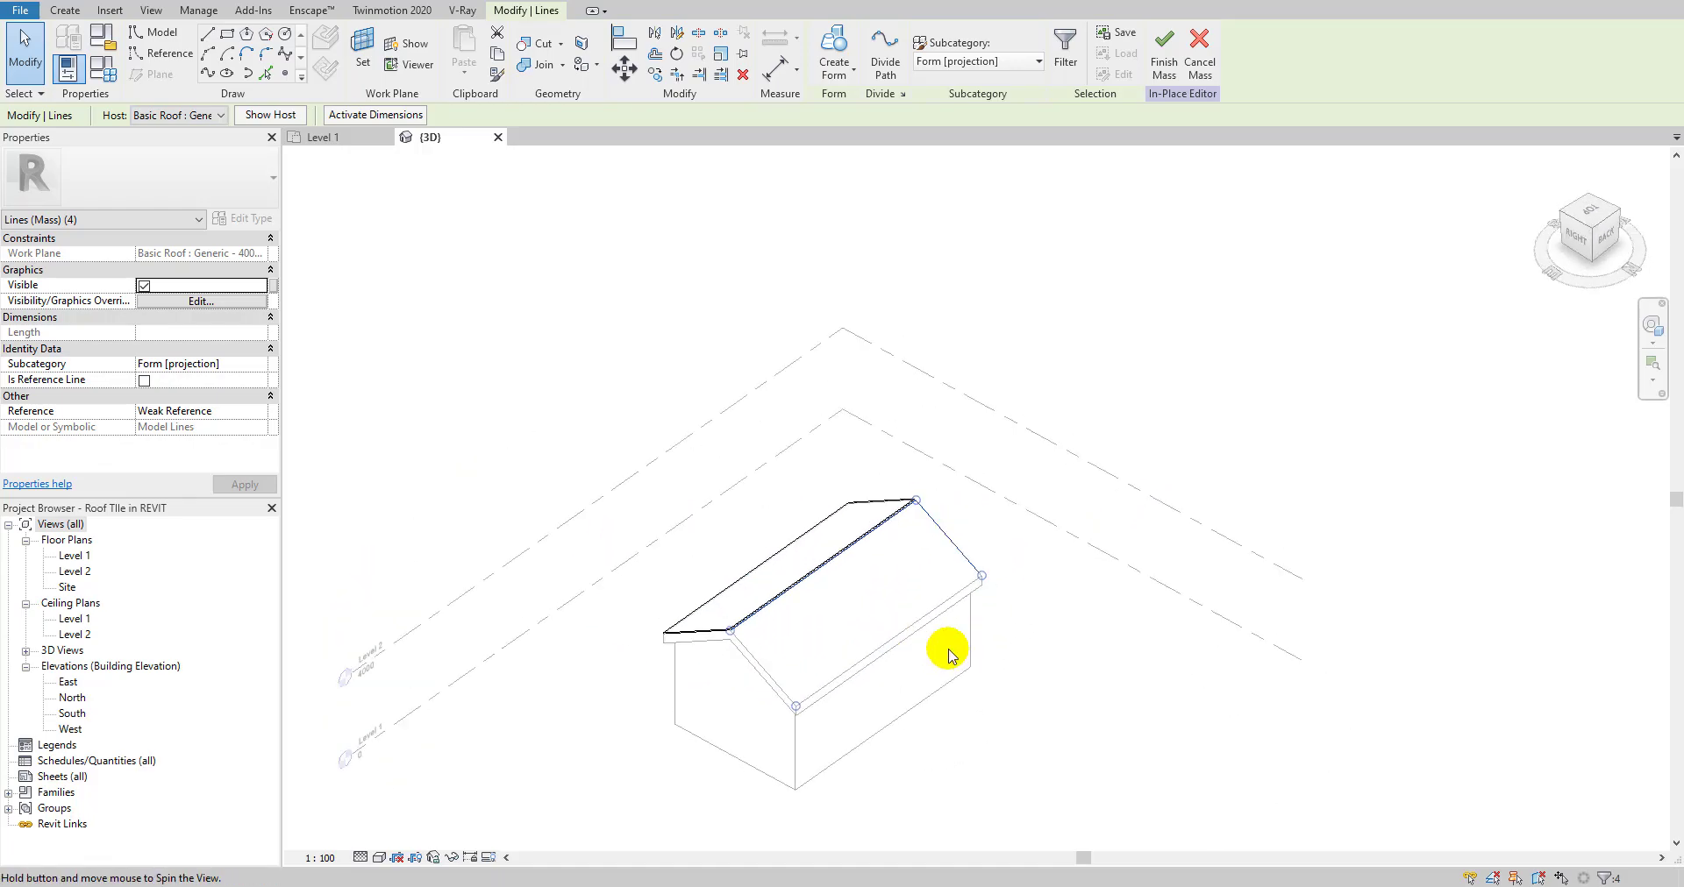
{"action": "scroll", "coordinate": [893, 562], "scroll_direction": "up", "scroll_amount": 3}
{"action": "left_click", "coordinate": [847, 63]}
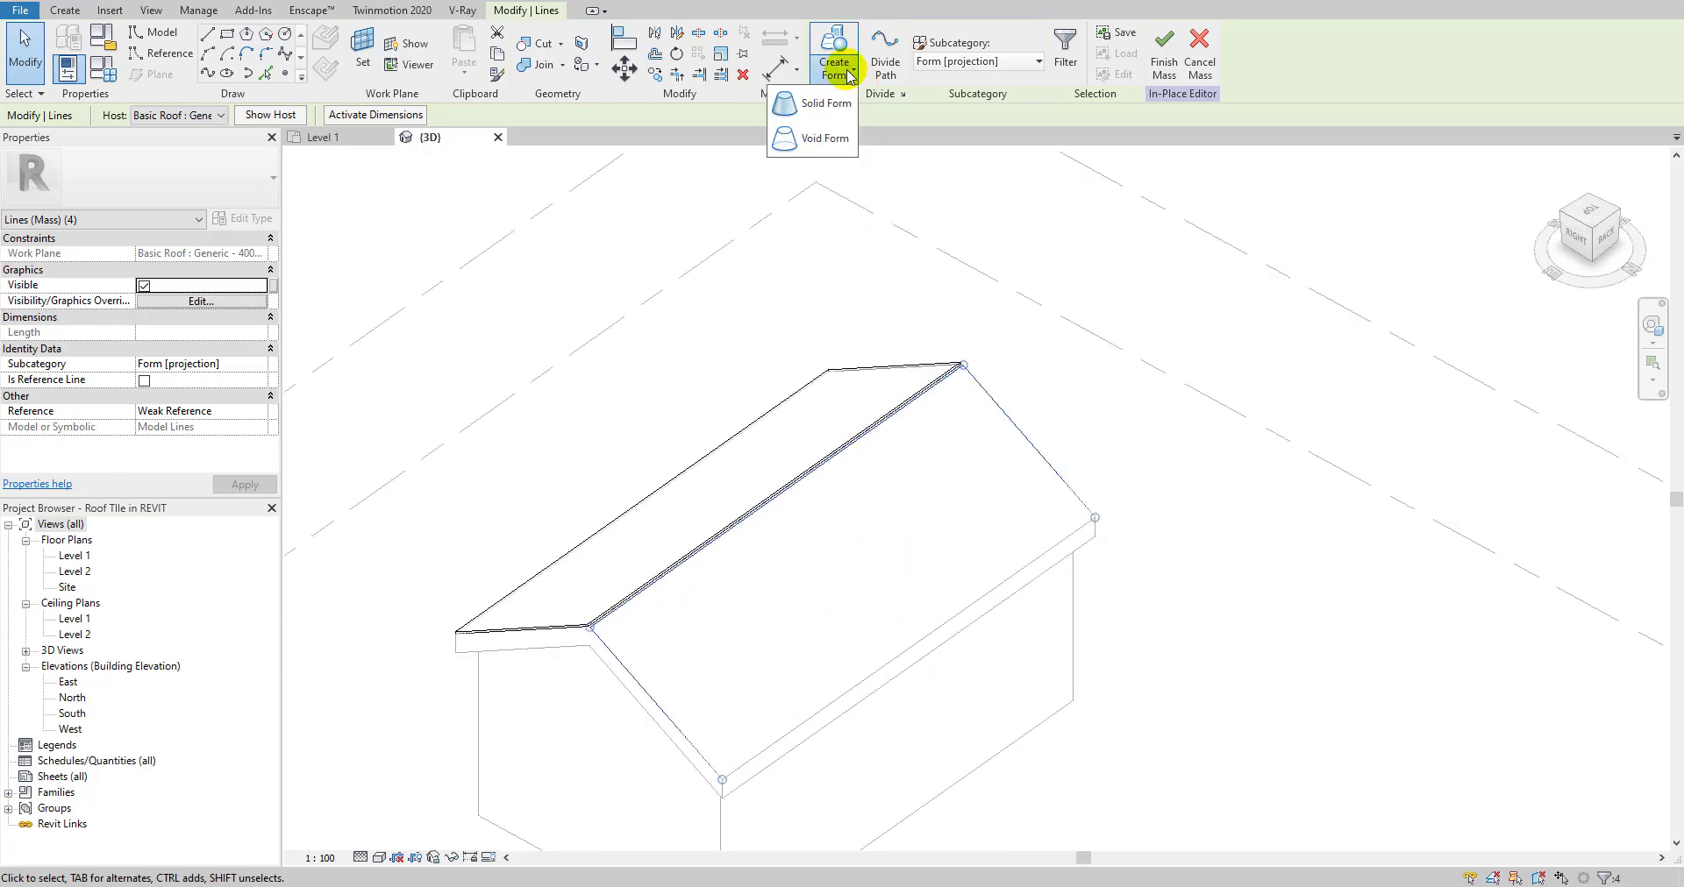
{"action": "left_click", "coordinate": [811, 103]}
{"action": "left_click", "coordinate": [558, 531]}
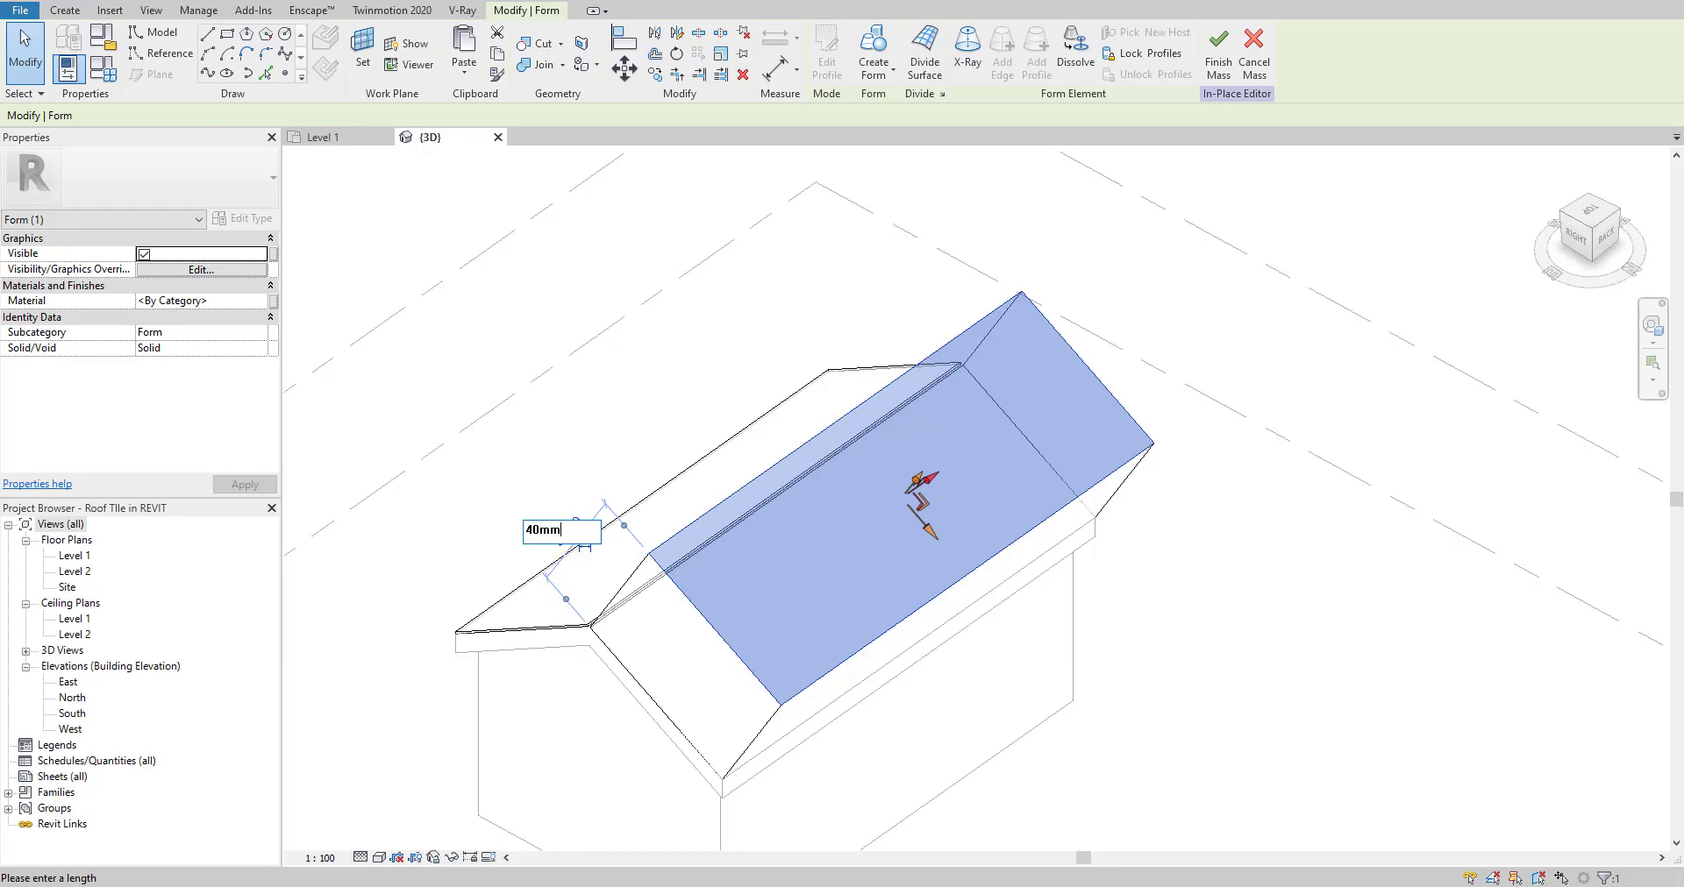
{"action": "type", "text": "40mm"}
{"action": "key", "text": "Return"}
{"action": "middle_click_drag", "start_coordinate": [552, 537], "coordinate": [1368, 589], "text": "shift"}
{"action": "left_click", "coordinate": [1225, 605]}
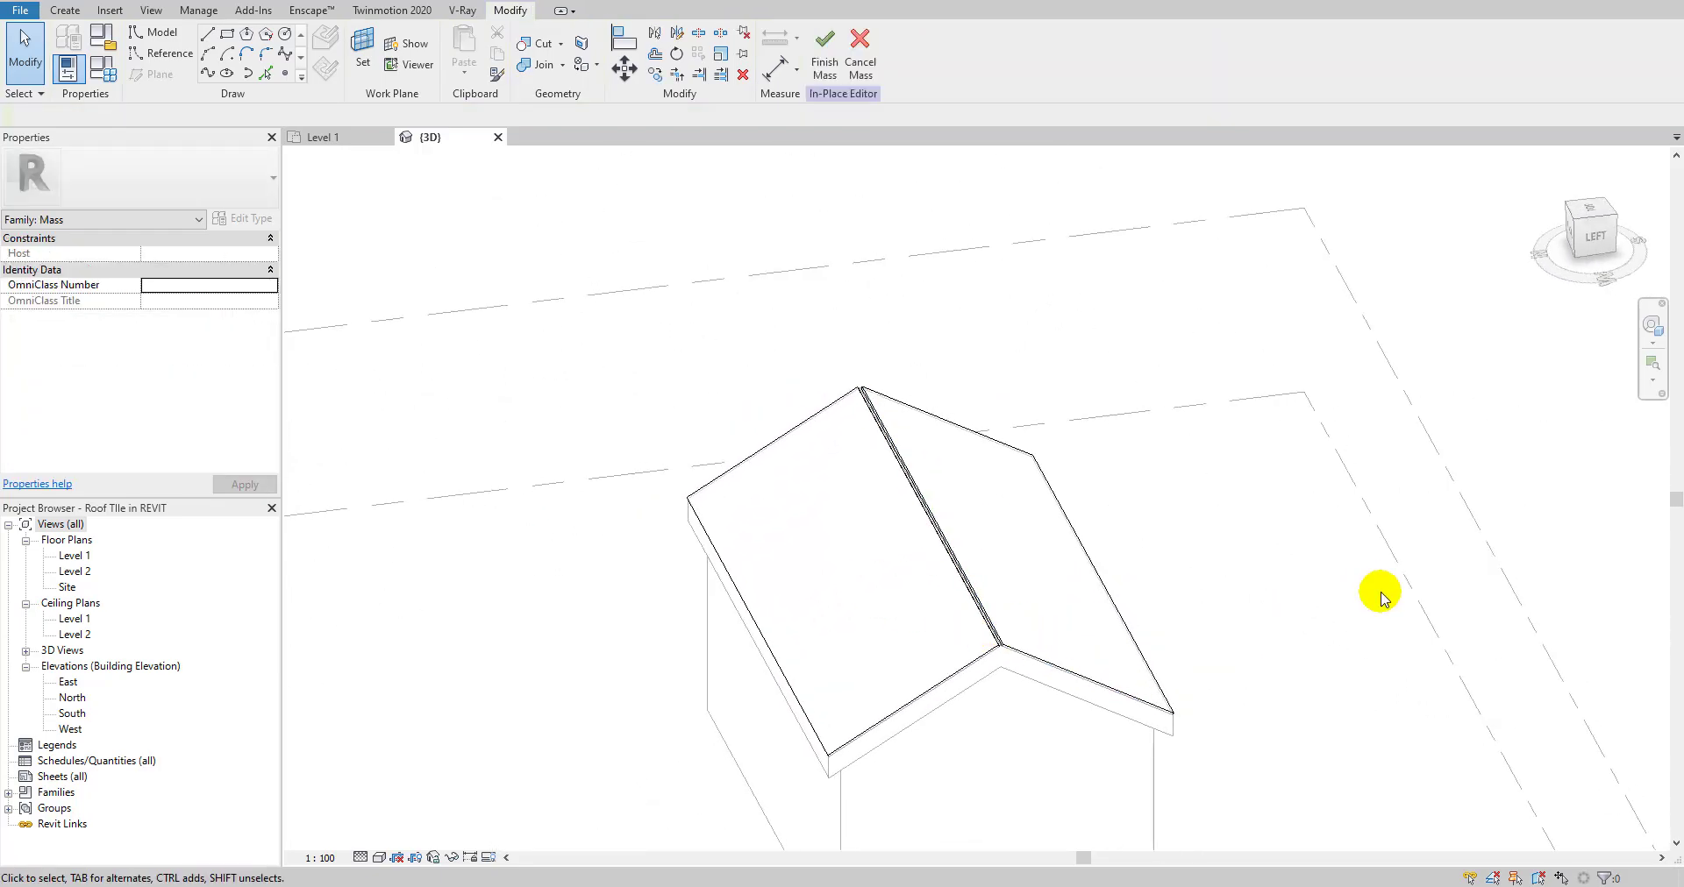
- Switch the view's visual style to Shaded
{"action": "scroll", "coordinate": [991, 588], "scroll_direction": "up", "scroll_amount": 4}
{"action": "scroll", "coordinate": [999, 544], "scroll_direction": "down", "scroll_amount": 2}
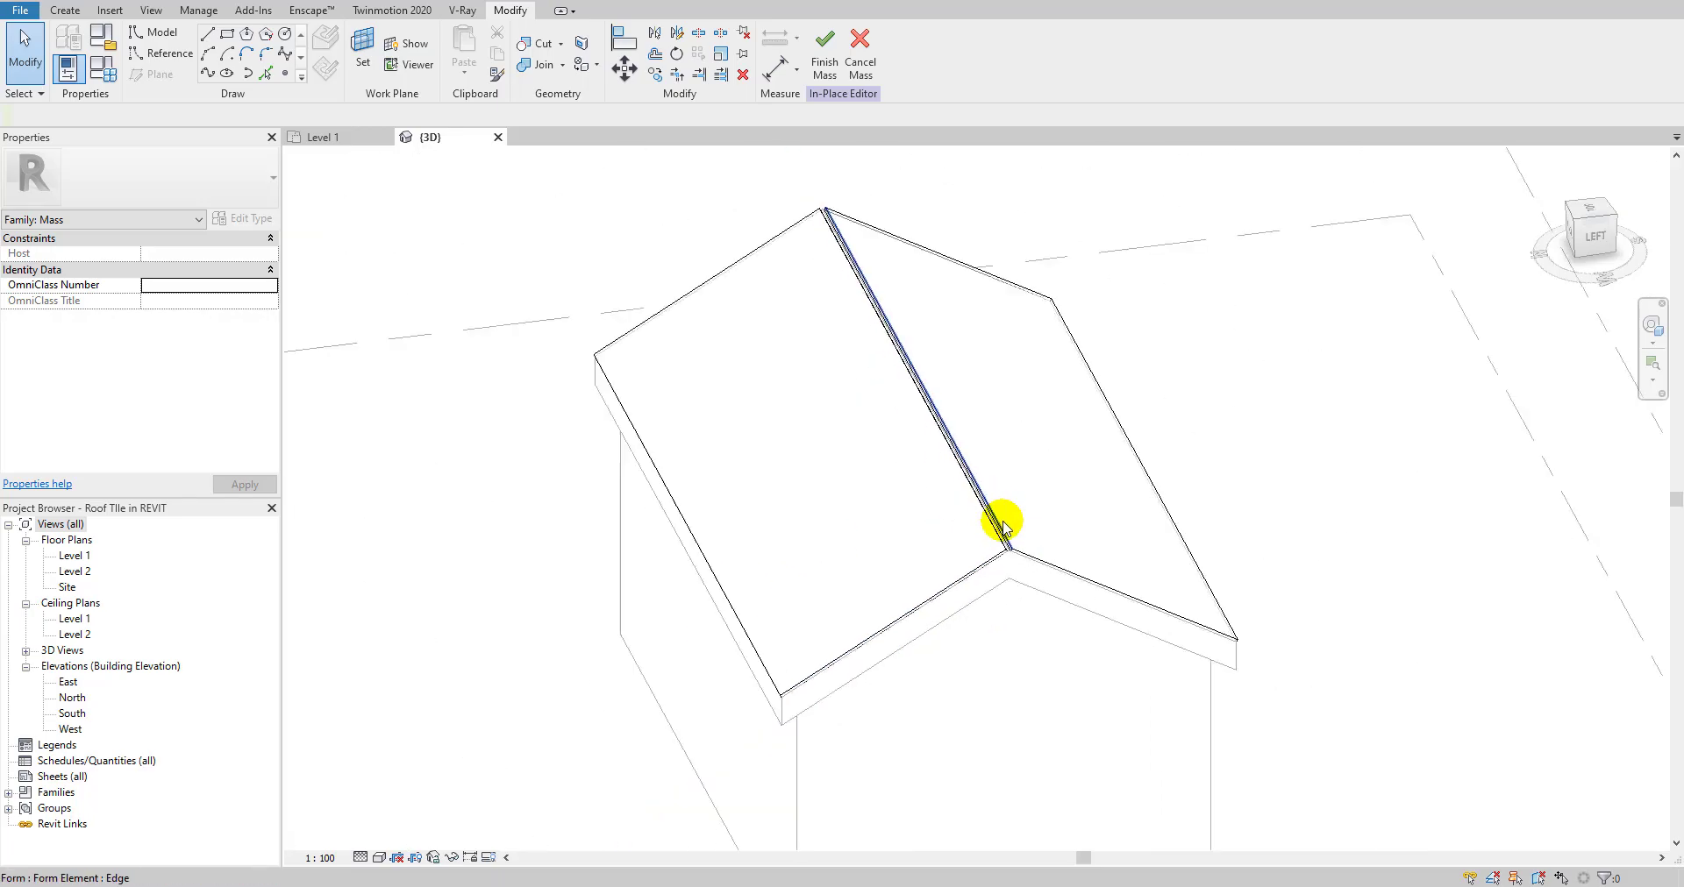
{"action": "left_click", "coordinate": [378, 857]}
{"action": "left_click", "coordinate": [407, 804]}
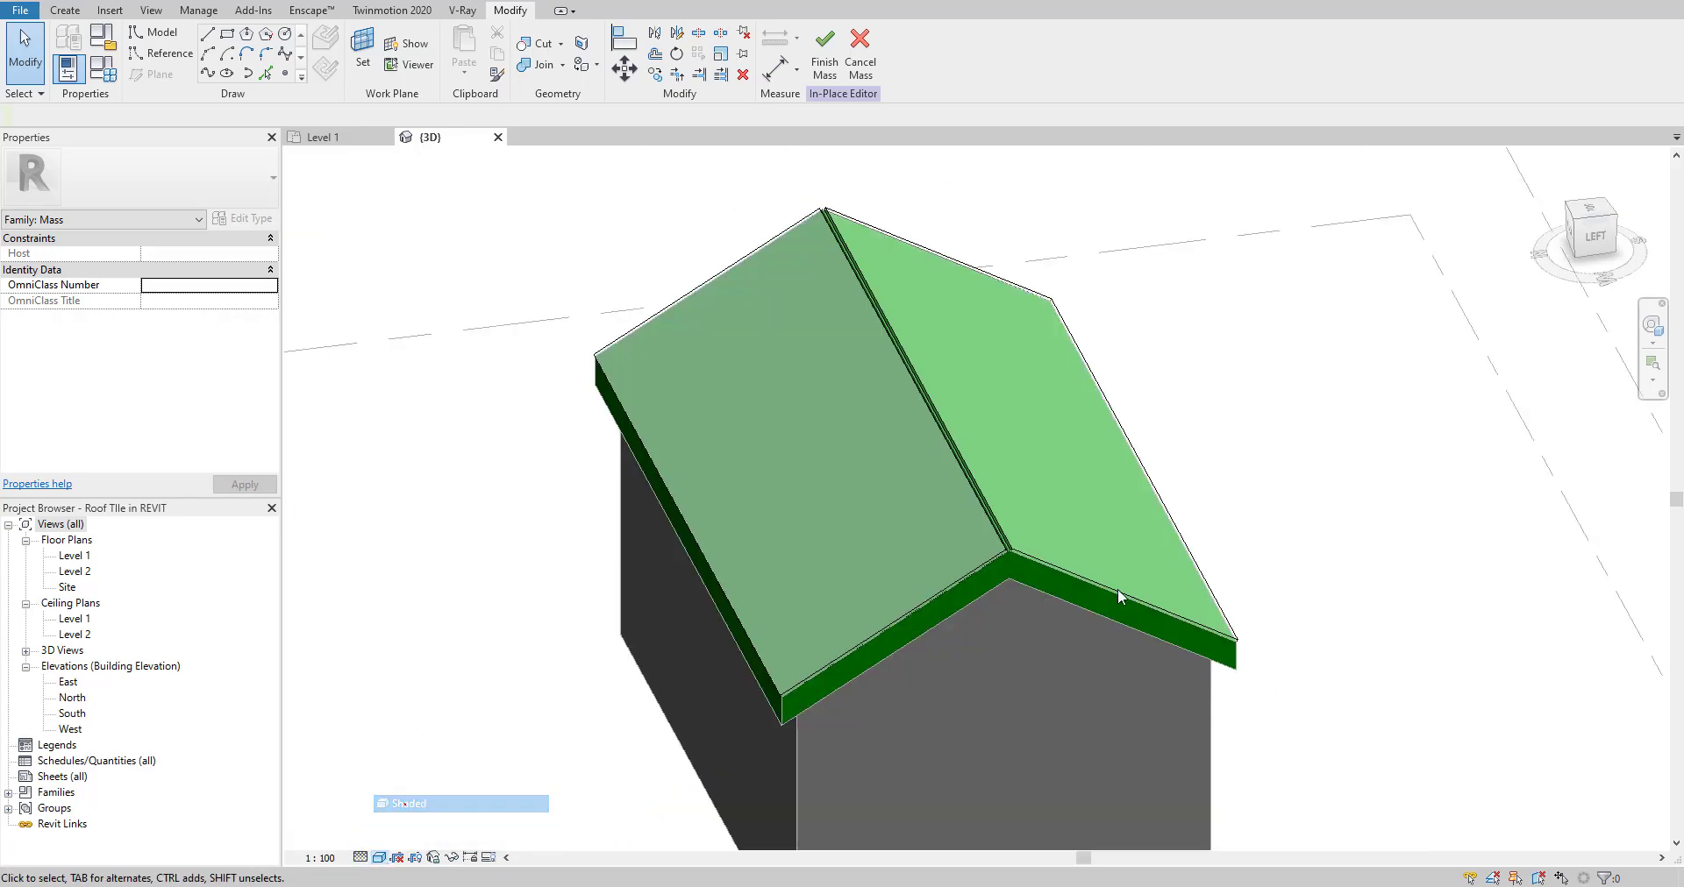
{"action": "scroll", "coordinate": [902, 561], "scroll_direction": "up", "scroll_amount": 5}
{"action": "scroll", "coordinate": [1420, 503], "scroll_direction": "down", "scroll_amount": 2}
- Orbit around the house to inspect the green forms on both roof slopes
{"action": "middle_click_drag", "start_coordinate": [1419, 504], "coordinate": [1109, 484], "text": "shift"}
{"action": "middle_click_drag", "start_coordinate": [890, 530], "coordinate": [1160, 572], "text": "shift"}
{"action": "scroll", "coordinate": [942, 582], "scroll_direction": "up", "scroll_amount": 3}
{"action": "scroll", "coordinate": [955, 587], "scroll_direction": "down", "scroll_amount": 5}
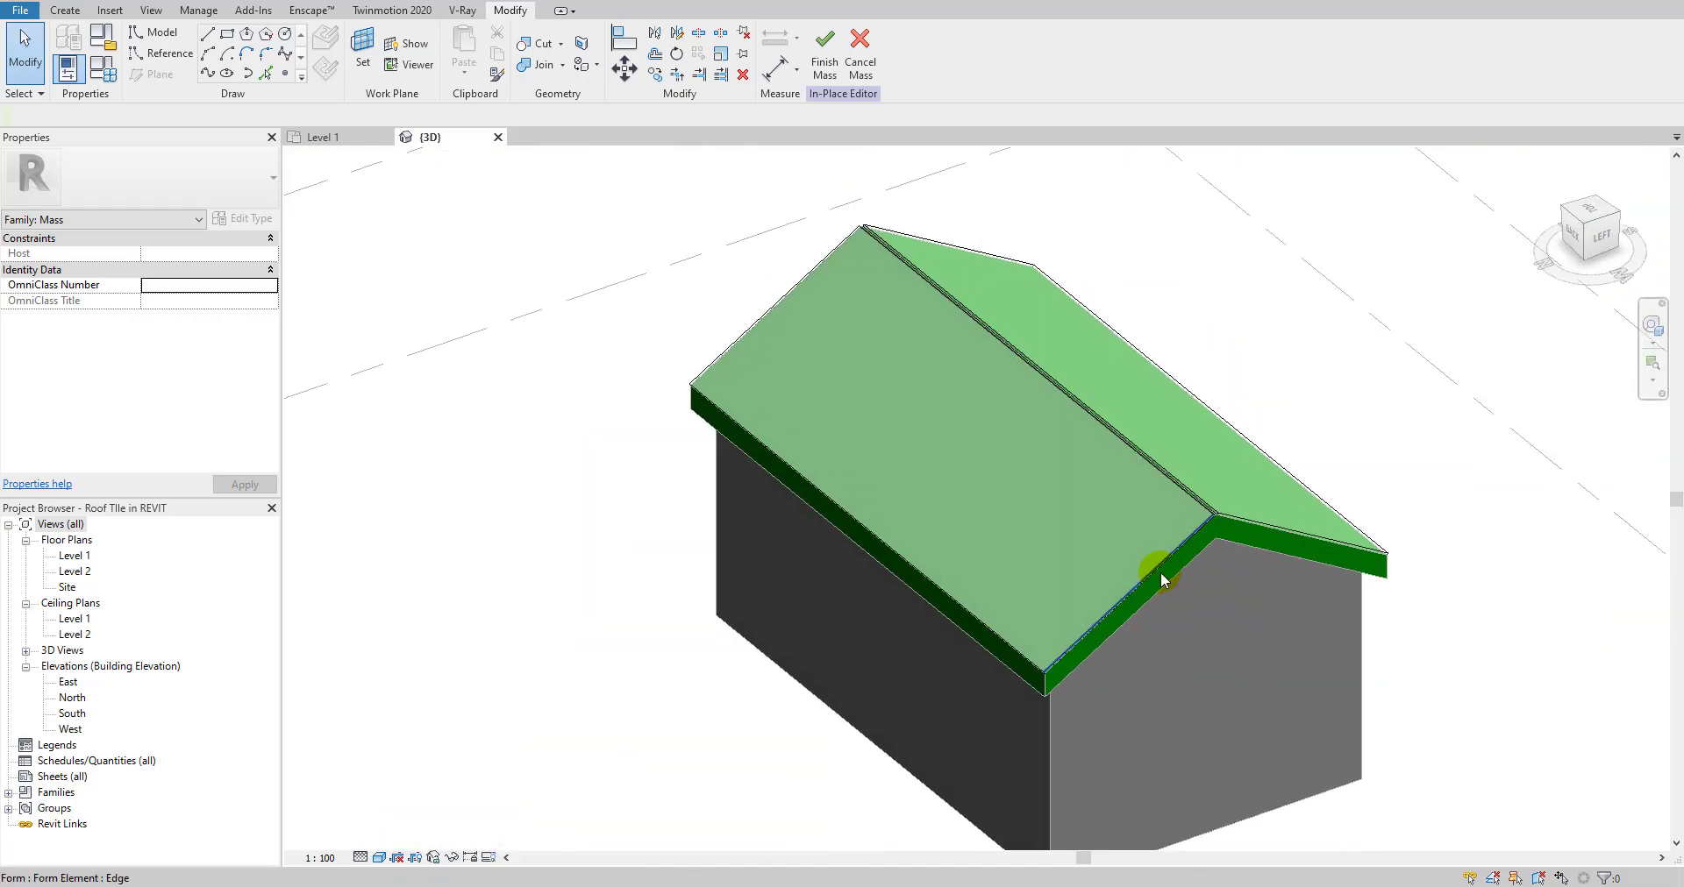
{"action": "scroll", "coordinate": [1090, 450], "scroll_direction": "down", "scroll_amount": 1}
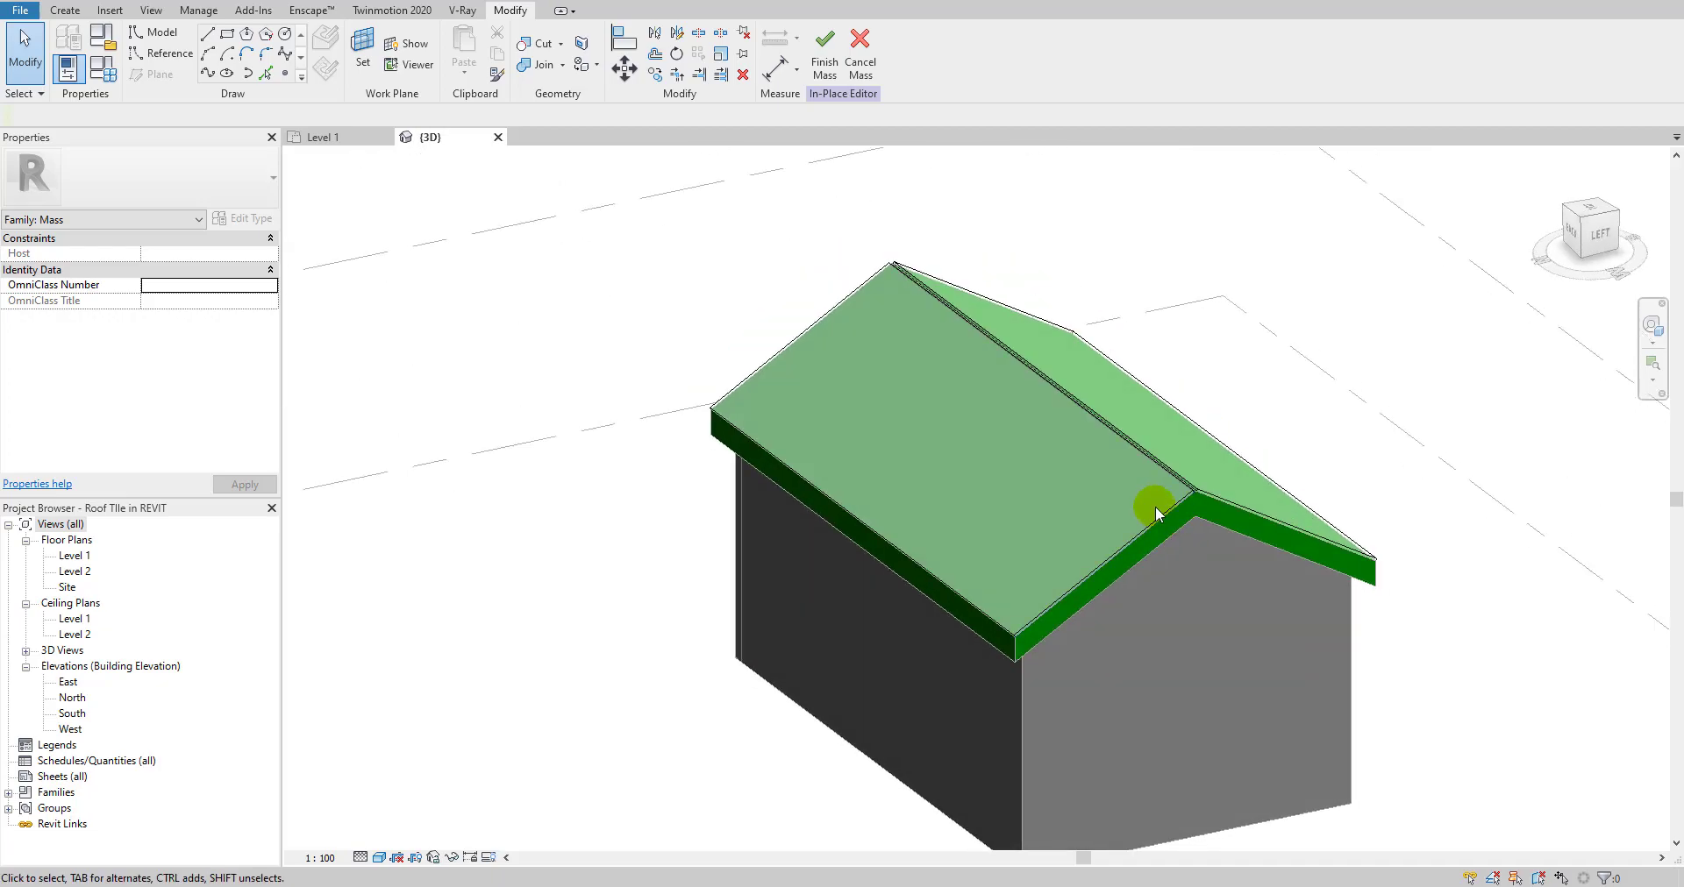
{"action": "scroll", "coordinate": [1192, 496], "scroll_direction": "up", "scroll_amount": 4}
{"action": "scroll", "coordinate": [1192, 496], "scroll_direction": "down", "scroll_amount": 1}
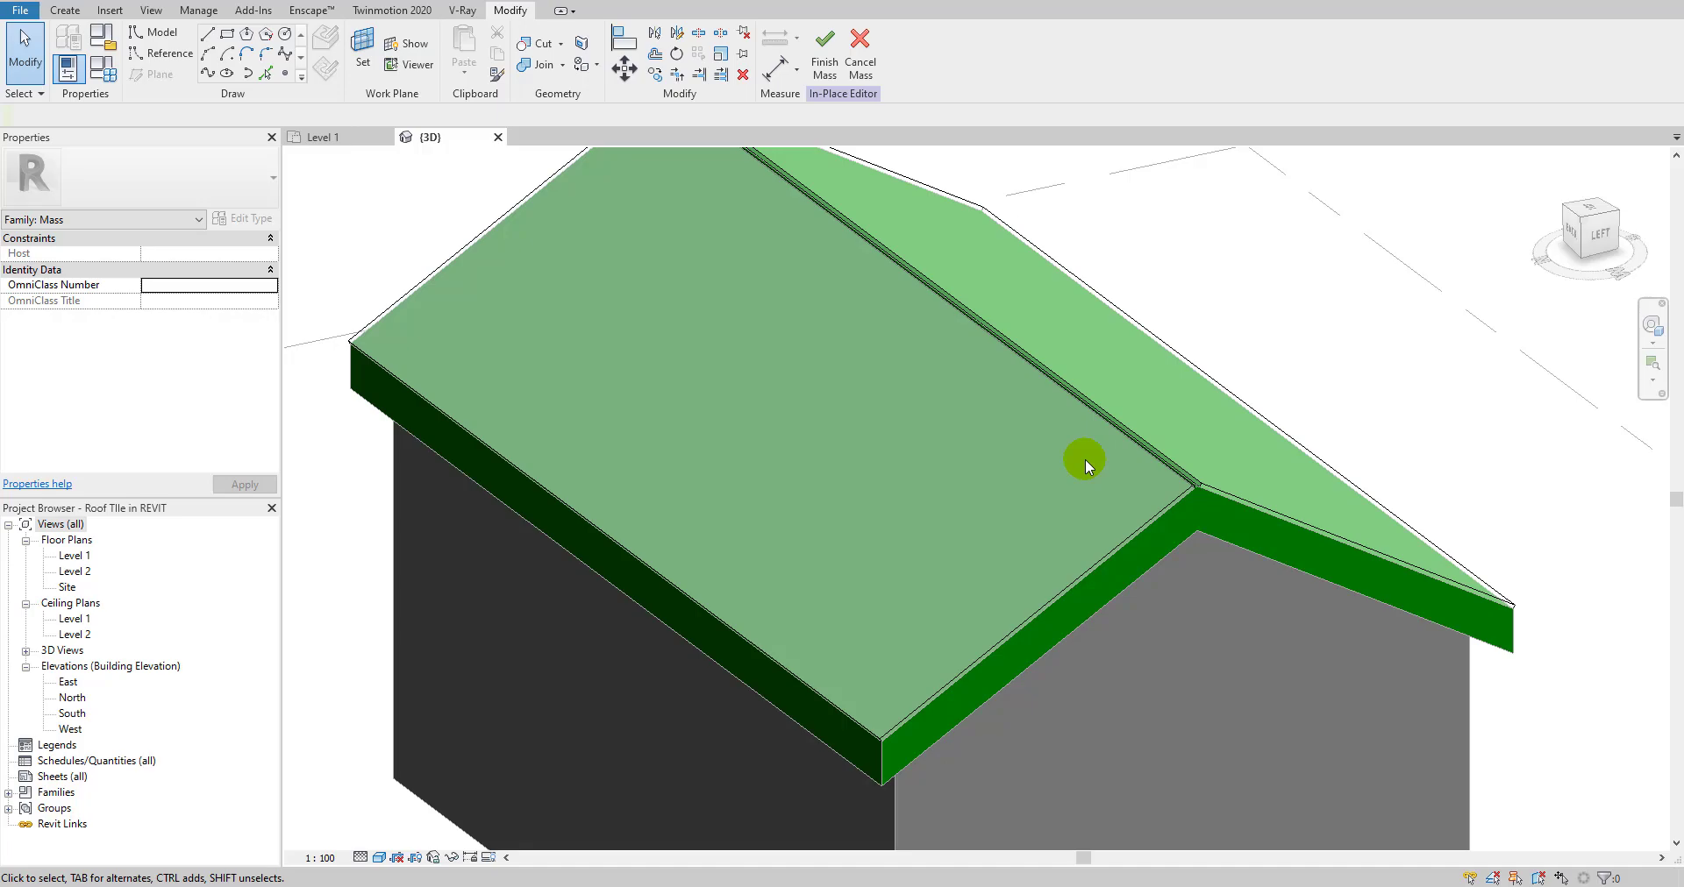
{"action": "middle_click_drag", "start_coordinate": [1070, 471], "coordinate": [798, 612], "text": "shift"}
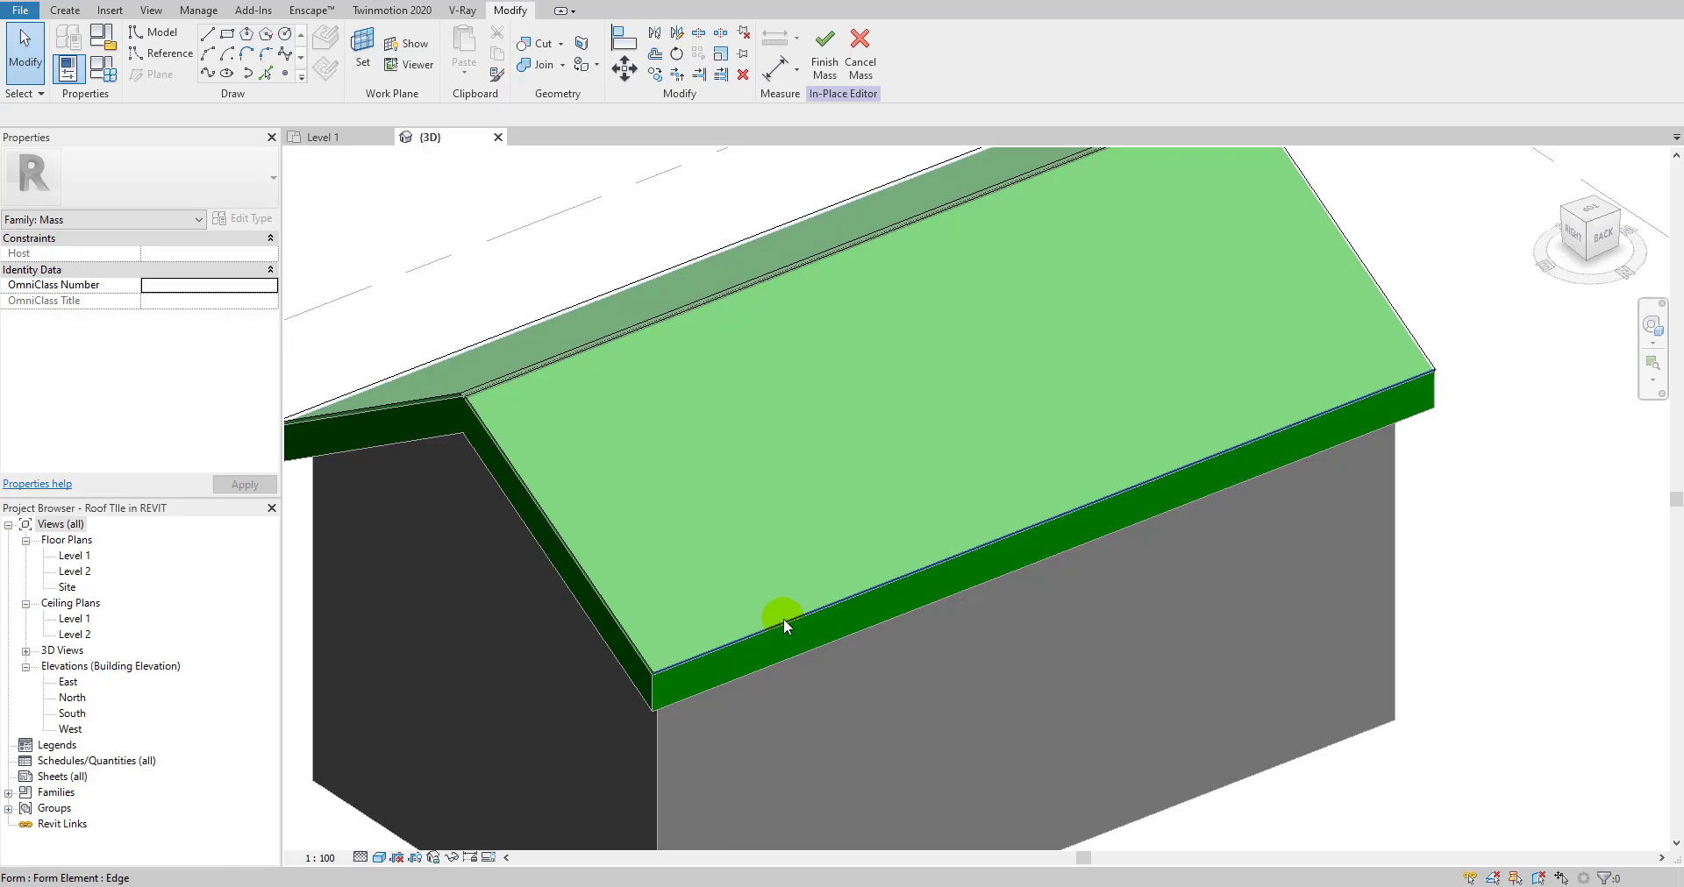
- Select the roof form's edge near the ridge, then clear that selection
{"action": "left_click", "coordinate": [566, 549]}
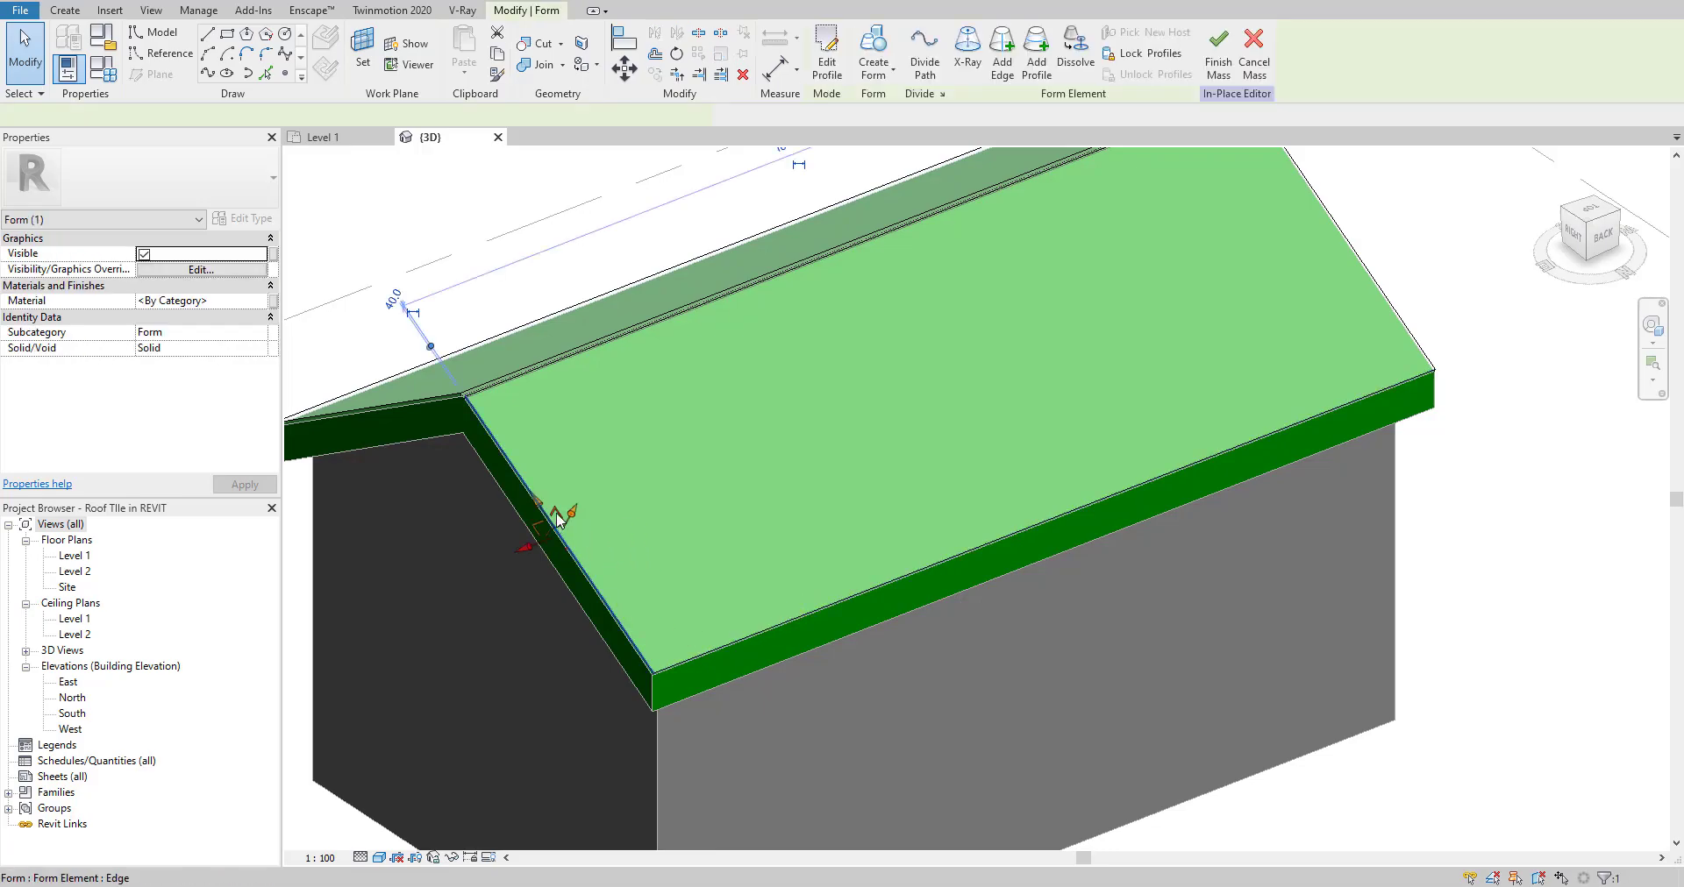
{"action": "scroll", "coordinate": [515, 414], "scroll_direction": "up", "scroll_amount": 3}
{"action": "left_click", "coordinate": [498, 381]}
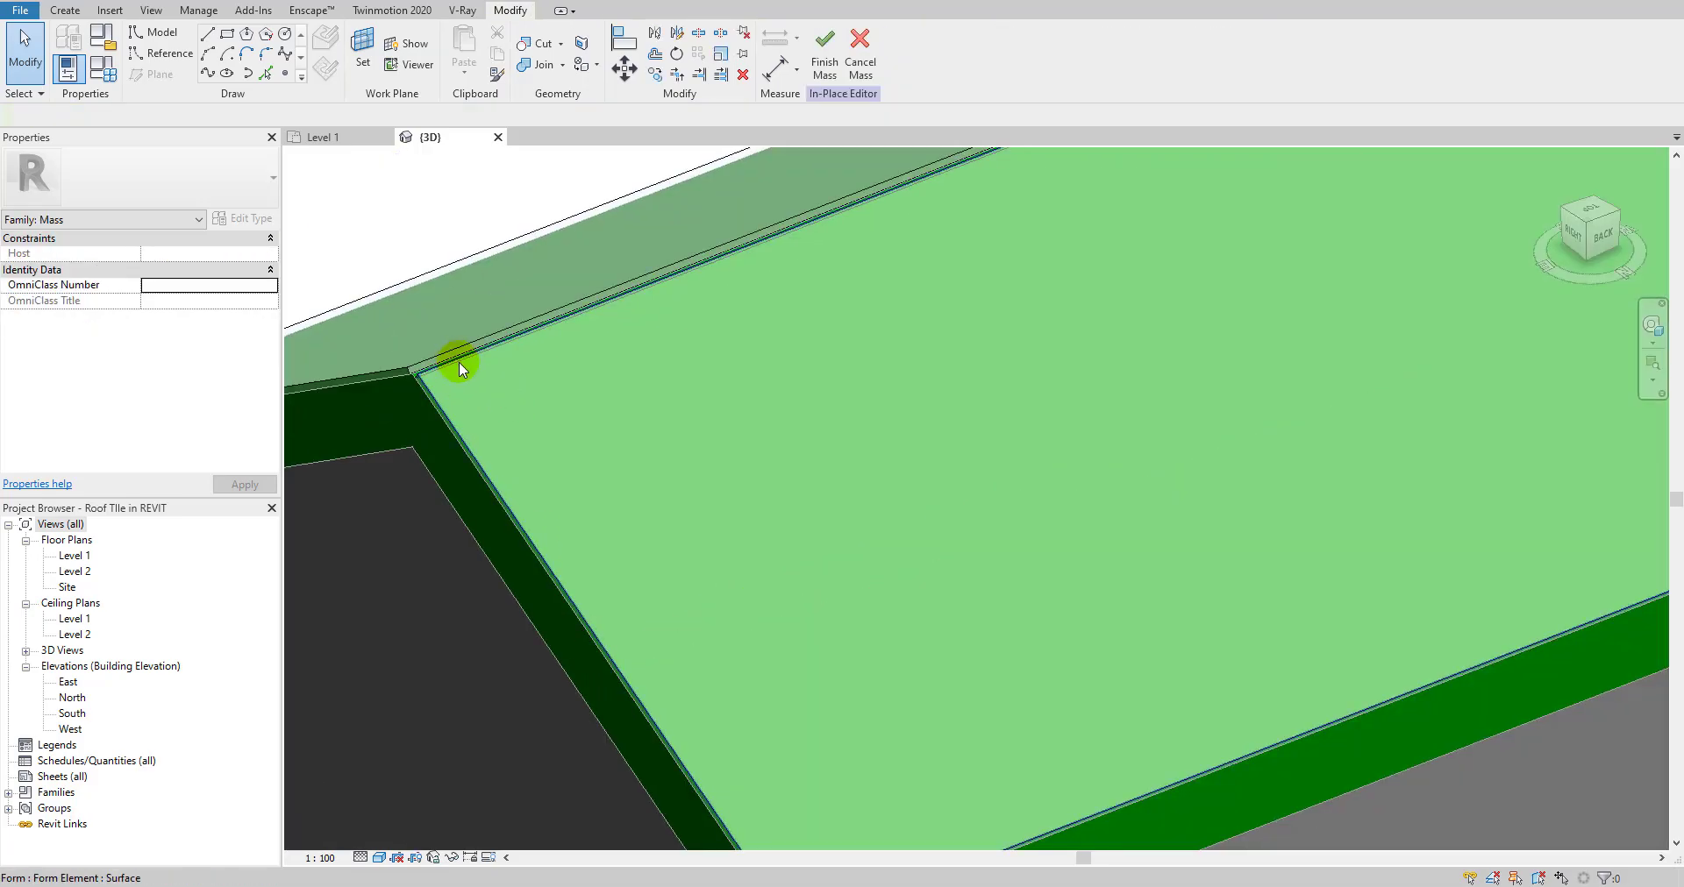
{"action": "scroll", "coordinate": [459, 361], "scroll_direction": "up", "scroll_amount": 3}
{"action": "left_click", "coordinate": [460, 361]}
{"action": "scroll", "coordinate": [459, 361], "scroll_direction": "down", "scroll_amount": 2}
{"action": "scroll", "coordinate": [460, 361], "scroll_direction": "up", "scroll_amount": 4}
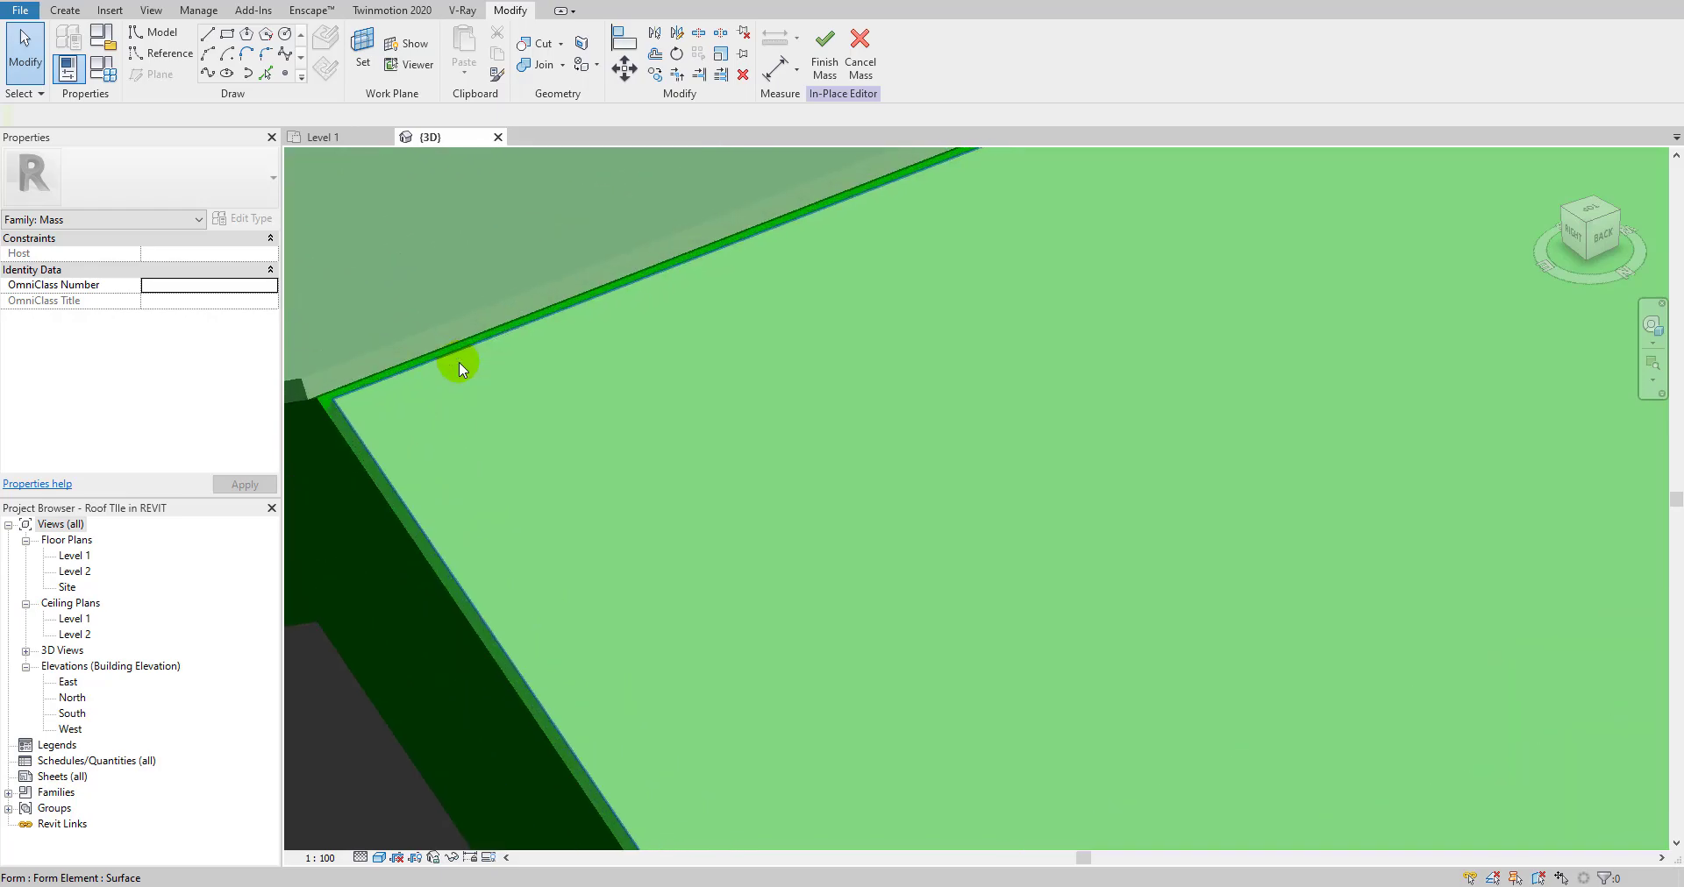
- Move the view to the roof corner and select the sloped roof surface form
{"action": "middle_click_drag", "start_coordinate": [459, 361], "coordinate": [585, 385]}
{"action": "scroll", "coordinate": [475, 412], "scroll_direction": "up", "scroll_amount": 1}
{"action": "middle_click_drag", "start_coordinate": [475, 412], "coordinate": [471, 427], "text": "shift"}
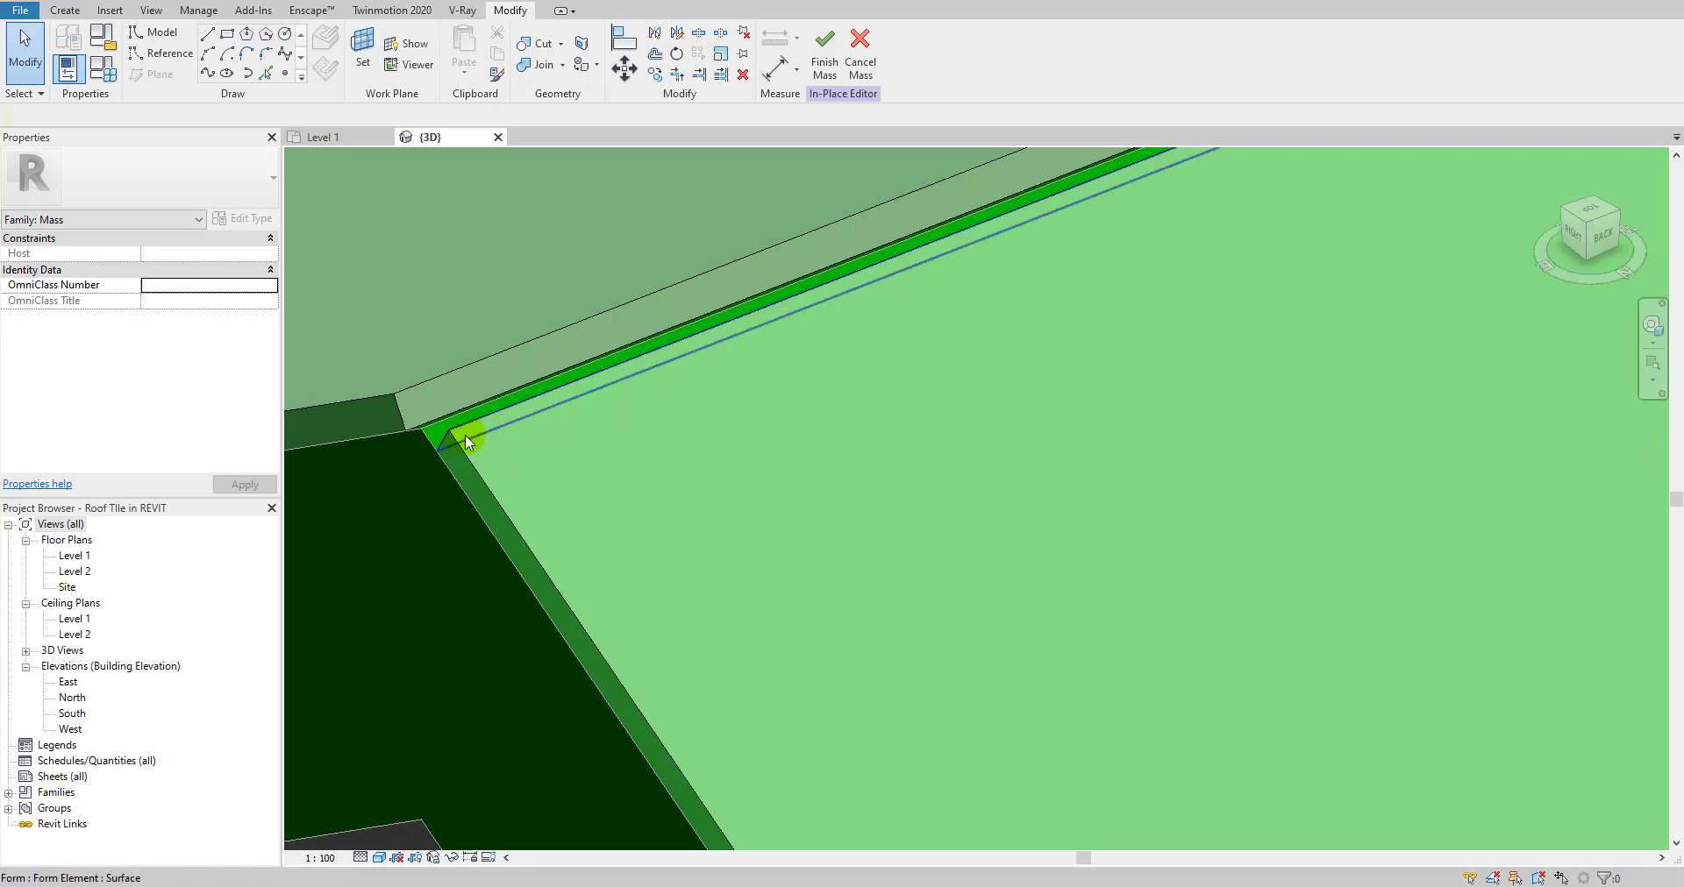
{"action": "scroll", "coordinate": [466, 439], "scroll_direction": "up", "scroll_amount": 2}
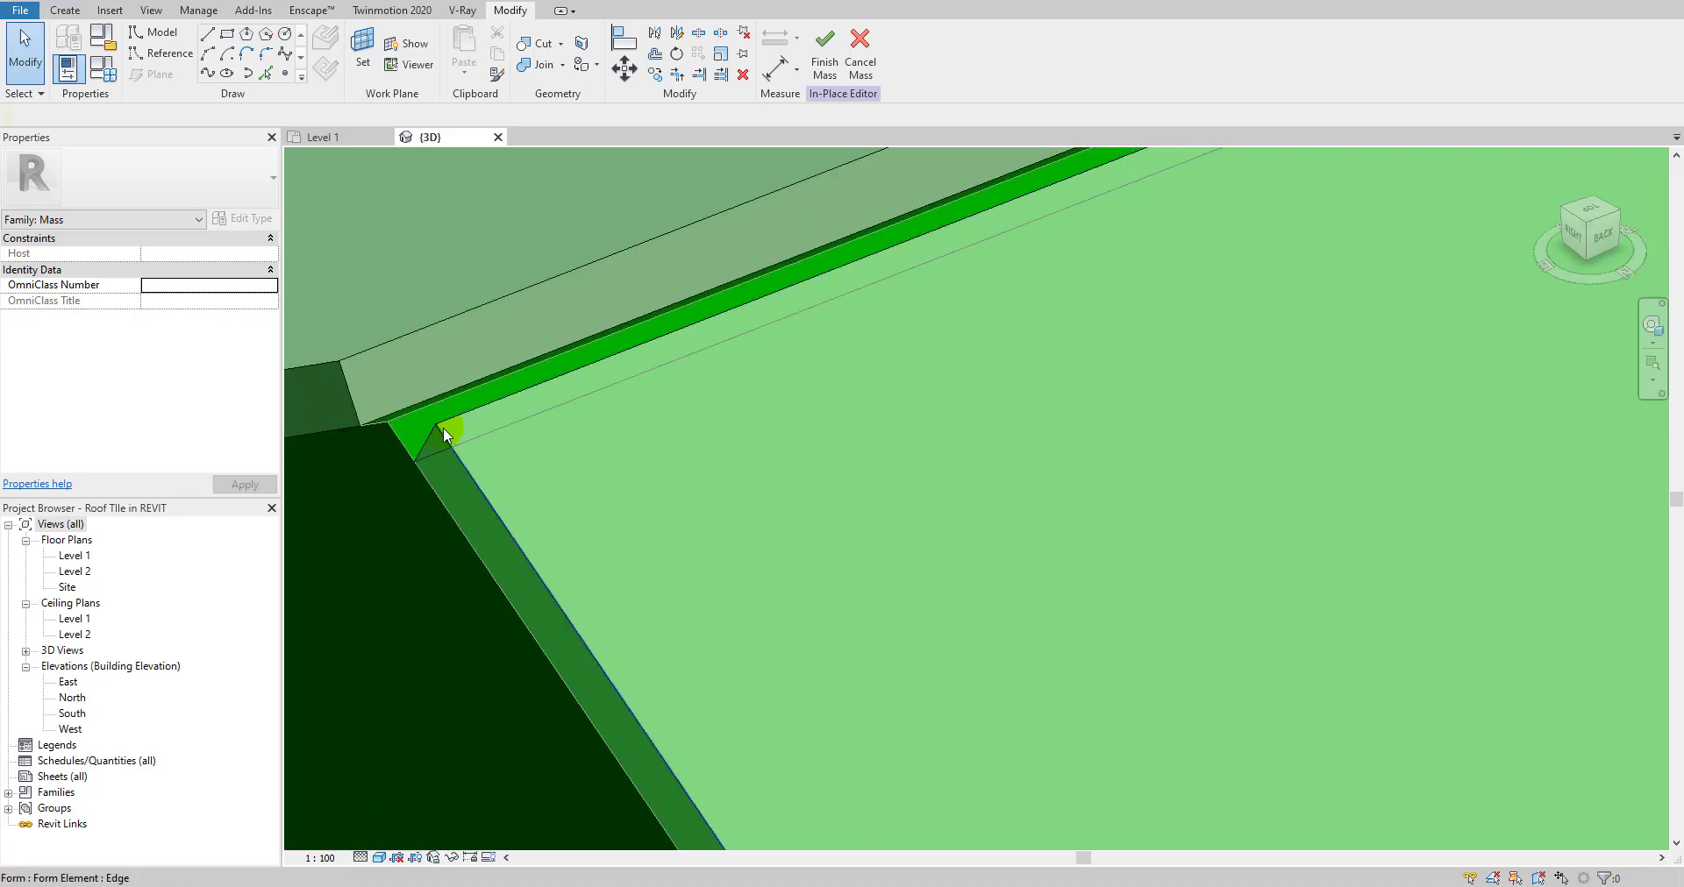
{"action": "scroll", "coordinate": [447, 431], "scroll_direction": "down", "scroll_amount": 3}
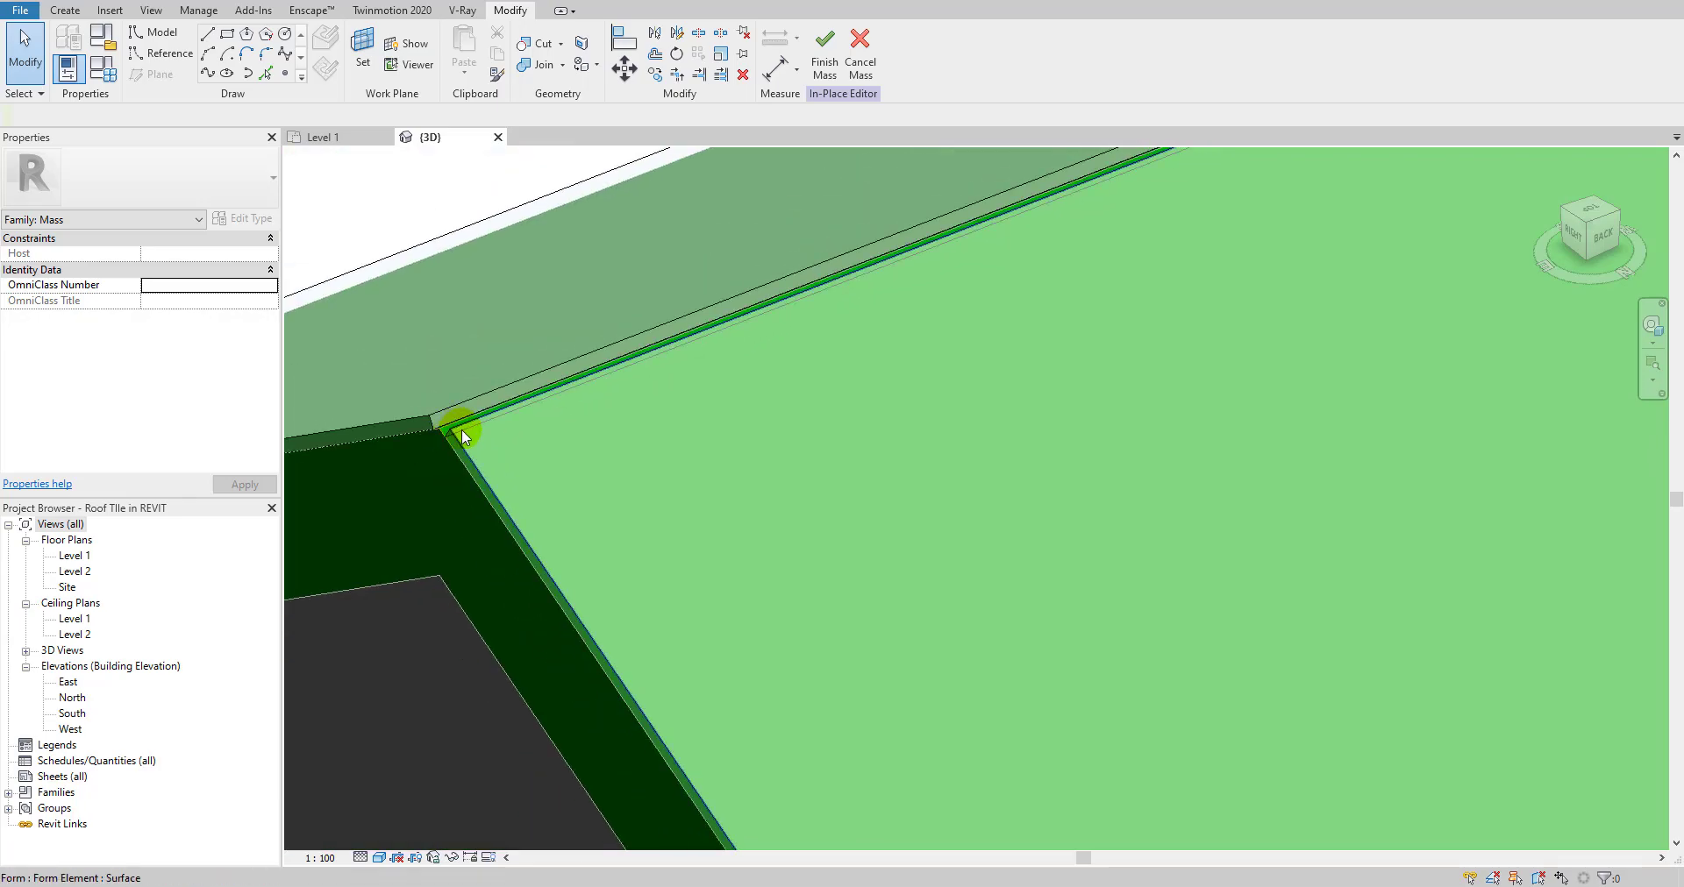
{"action": "left_click", "coordinate": [461, 430]}
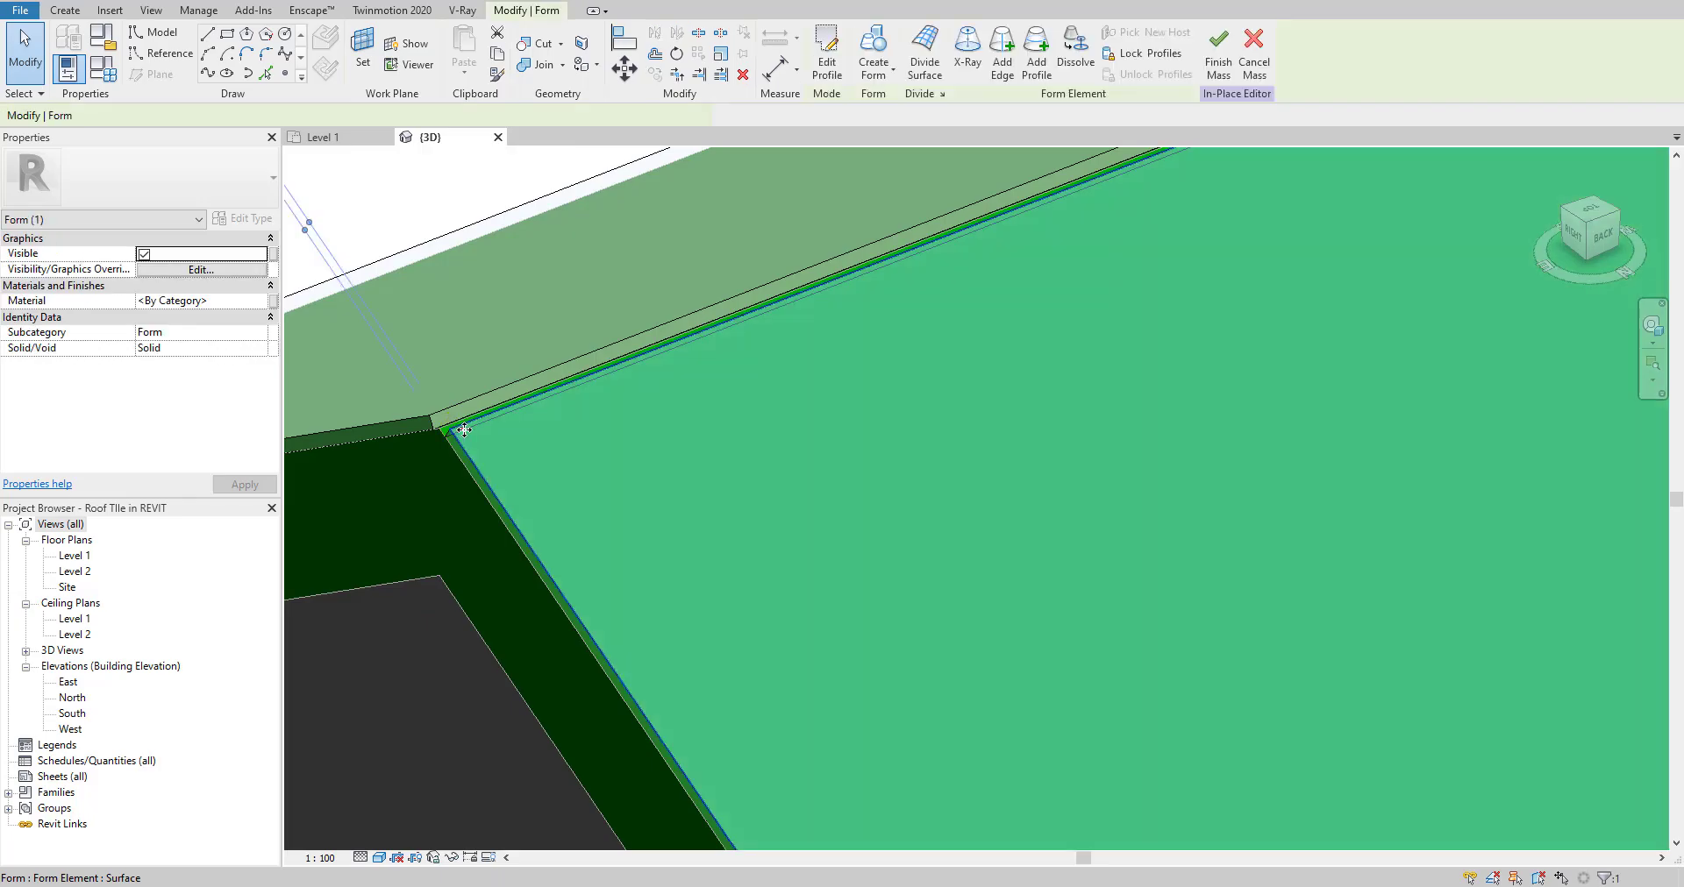
- Apply Divide Surface to the selected roof form, creating a 10 by 10 UV grid
{"action": "scroll", "coordinate": [789, 412], "scroll_direction": "down", "scroll_amount": 3}
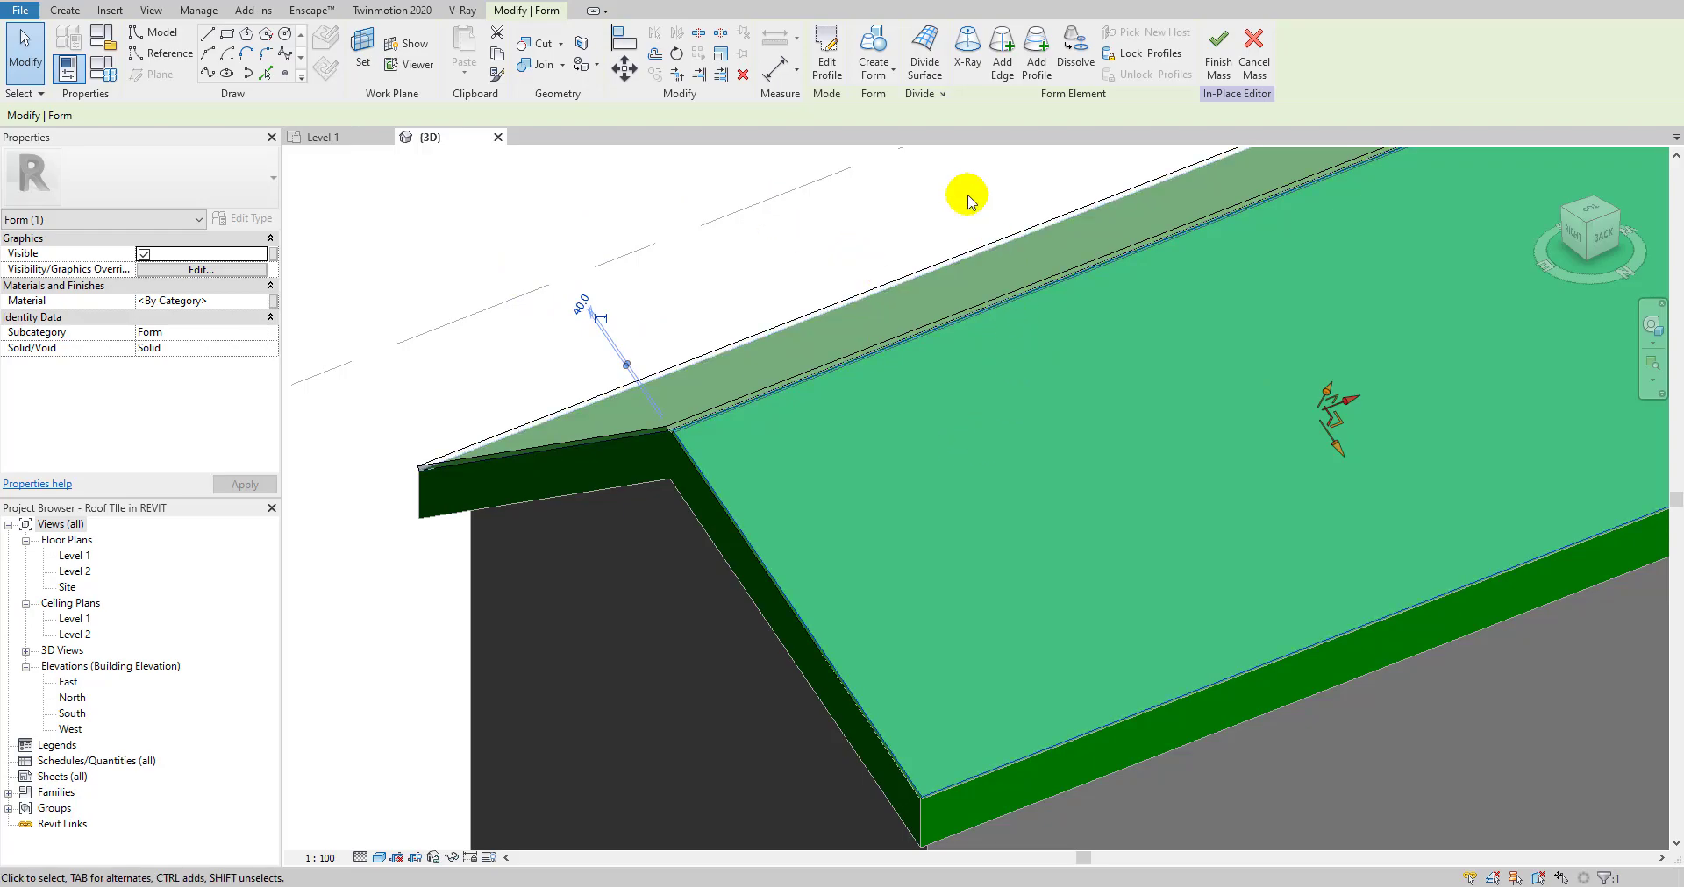
{"action": "left_click", "coordinate": [925, 68]}
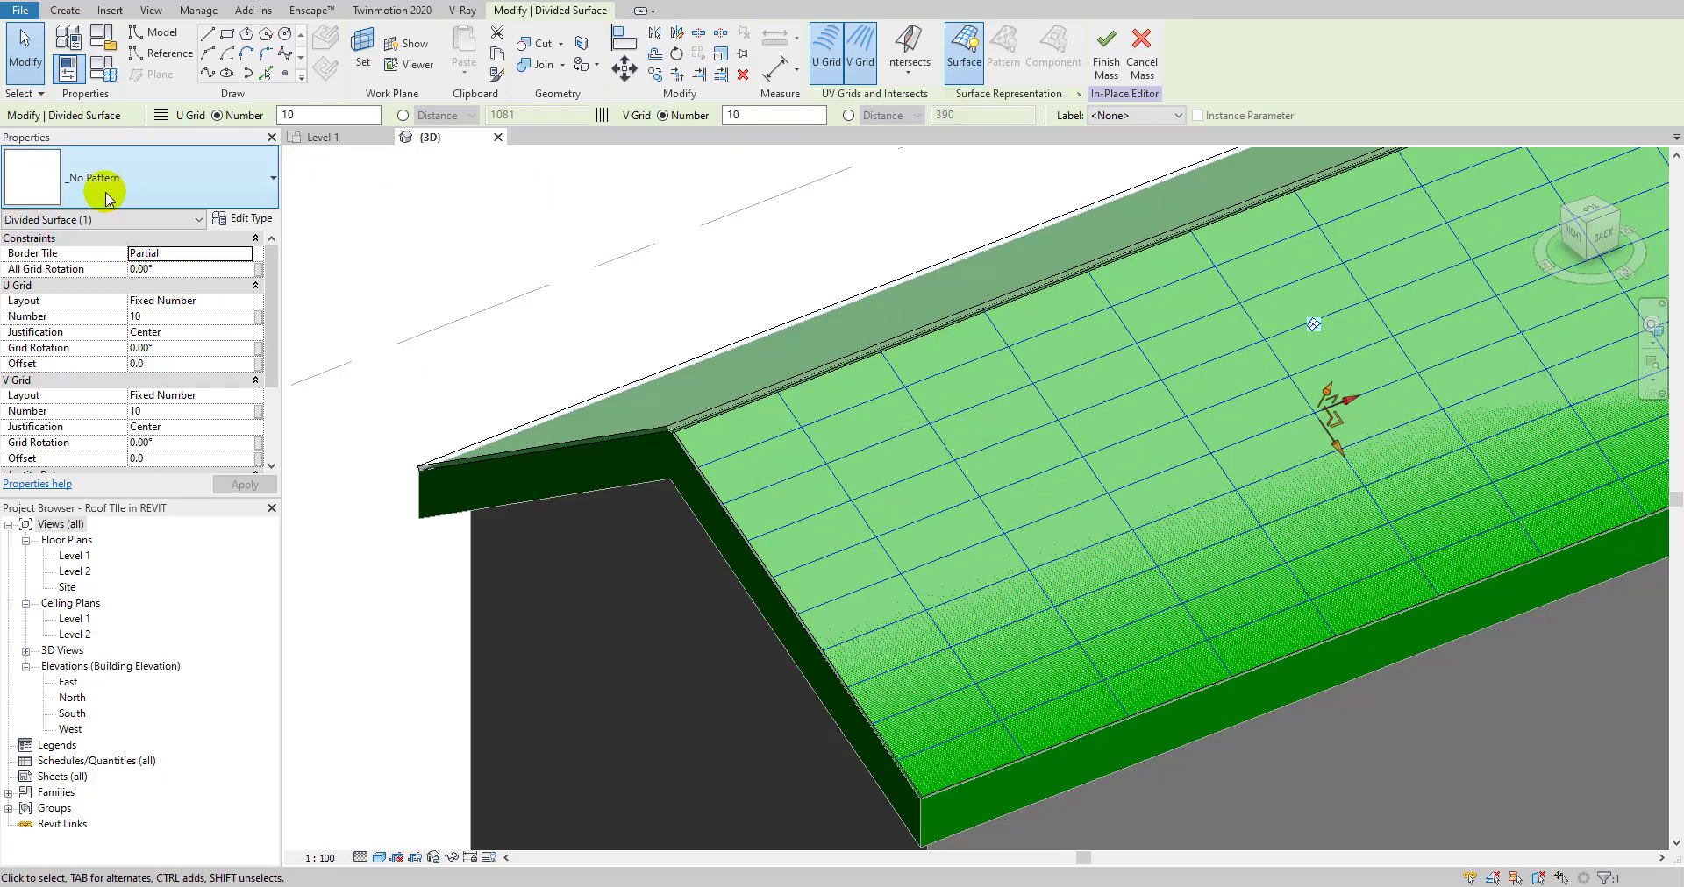
{"action": "scroll", "coordinate": [808, 463], "scroll_direction": "up", "scroll_amount": 4}
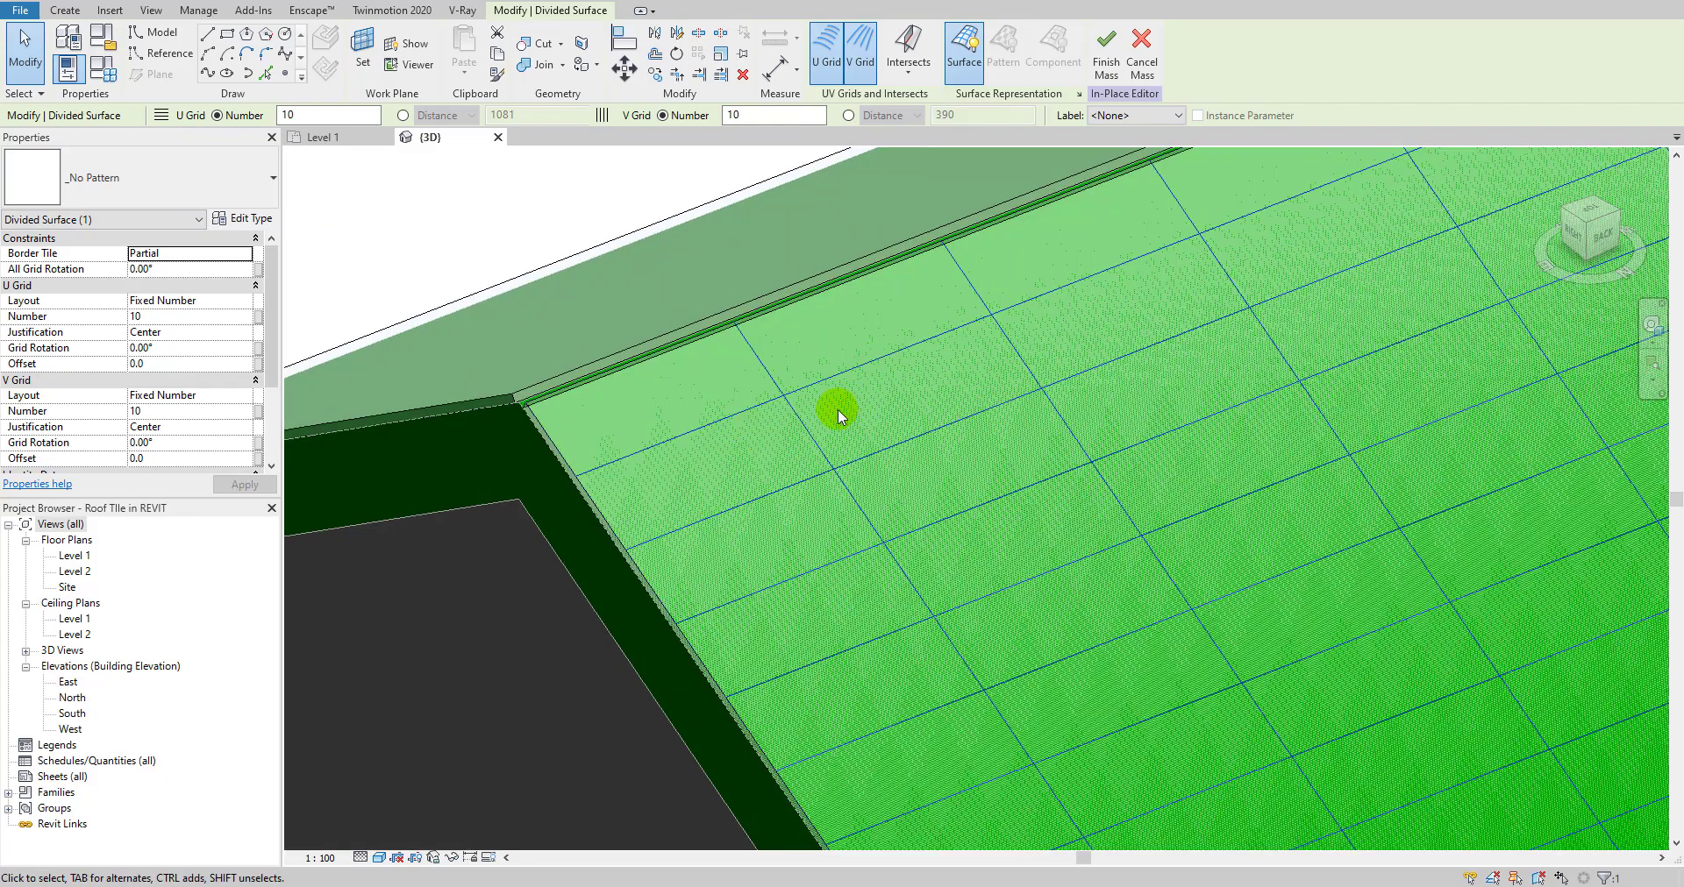
{"action": "scroll", "coordinate": [843, 409], "scroll_direction": "down", "scroll_amount": 4}
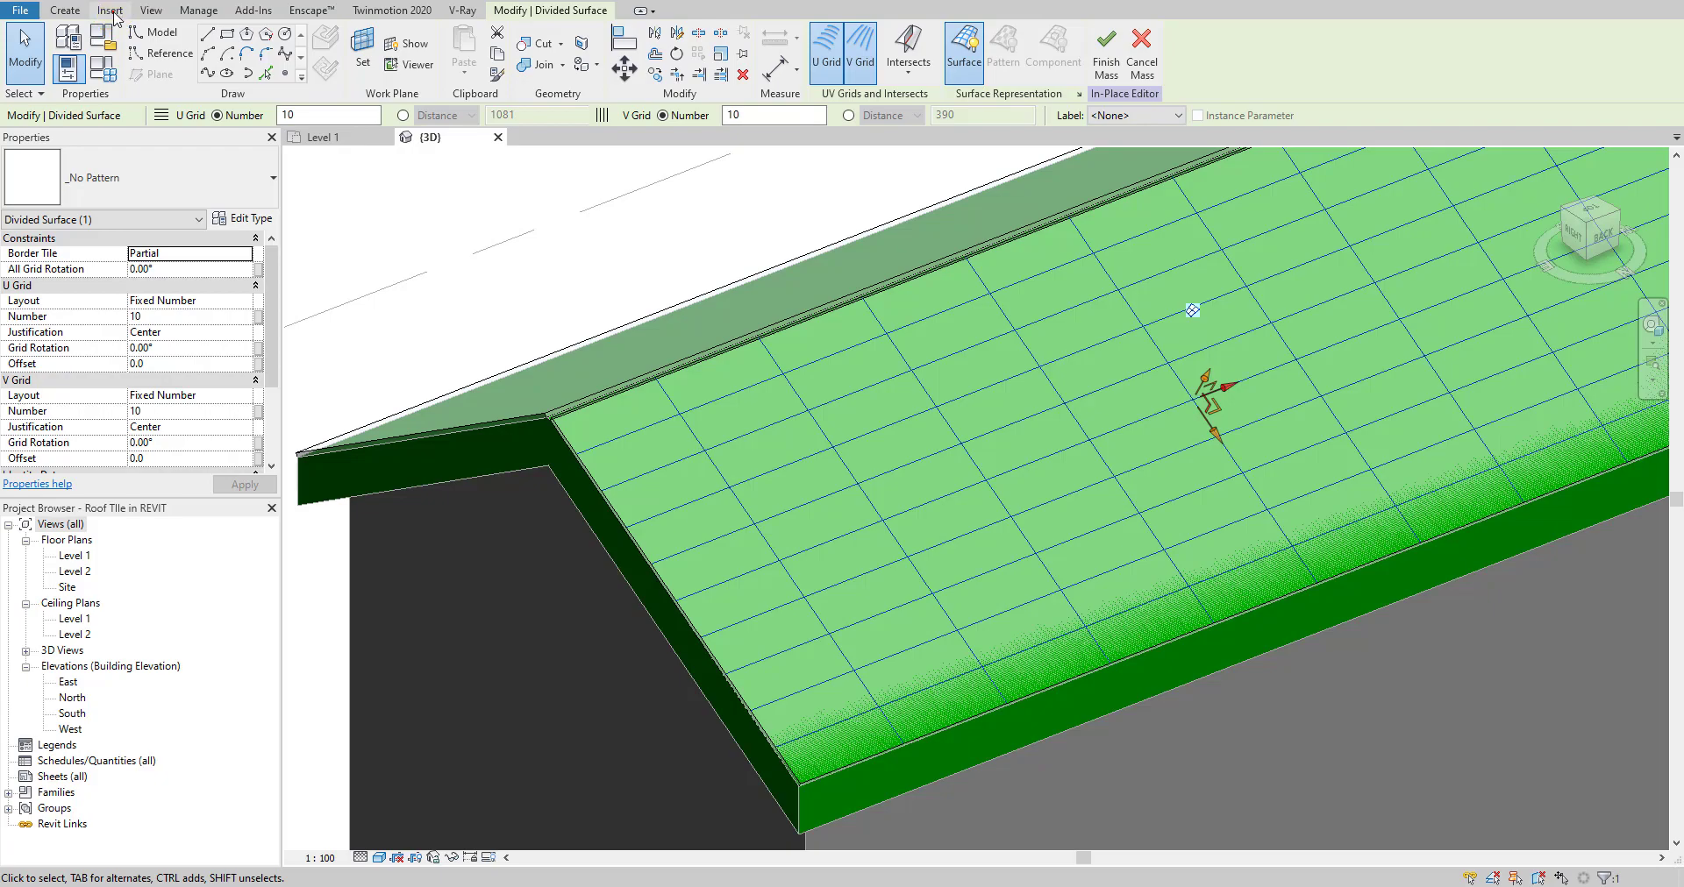
- Load the Spanish tile 305 x 305mm family by pasting its .rfa file into Load Family
{"action": "left_click", "coordinate": [111, 10]}
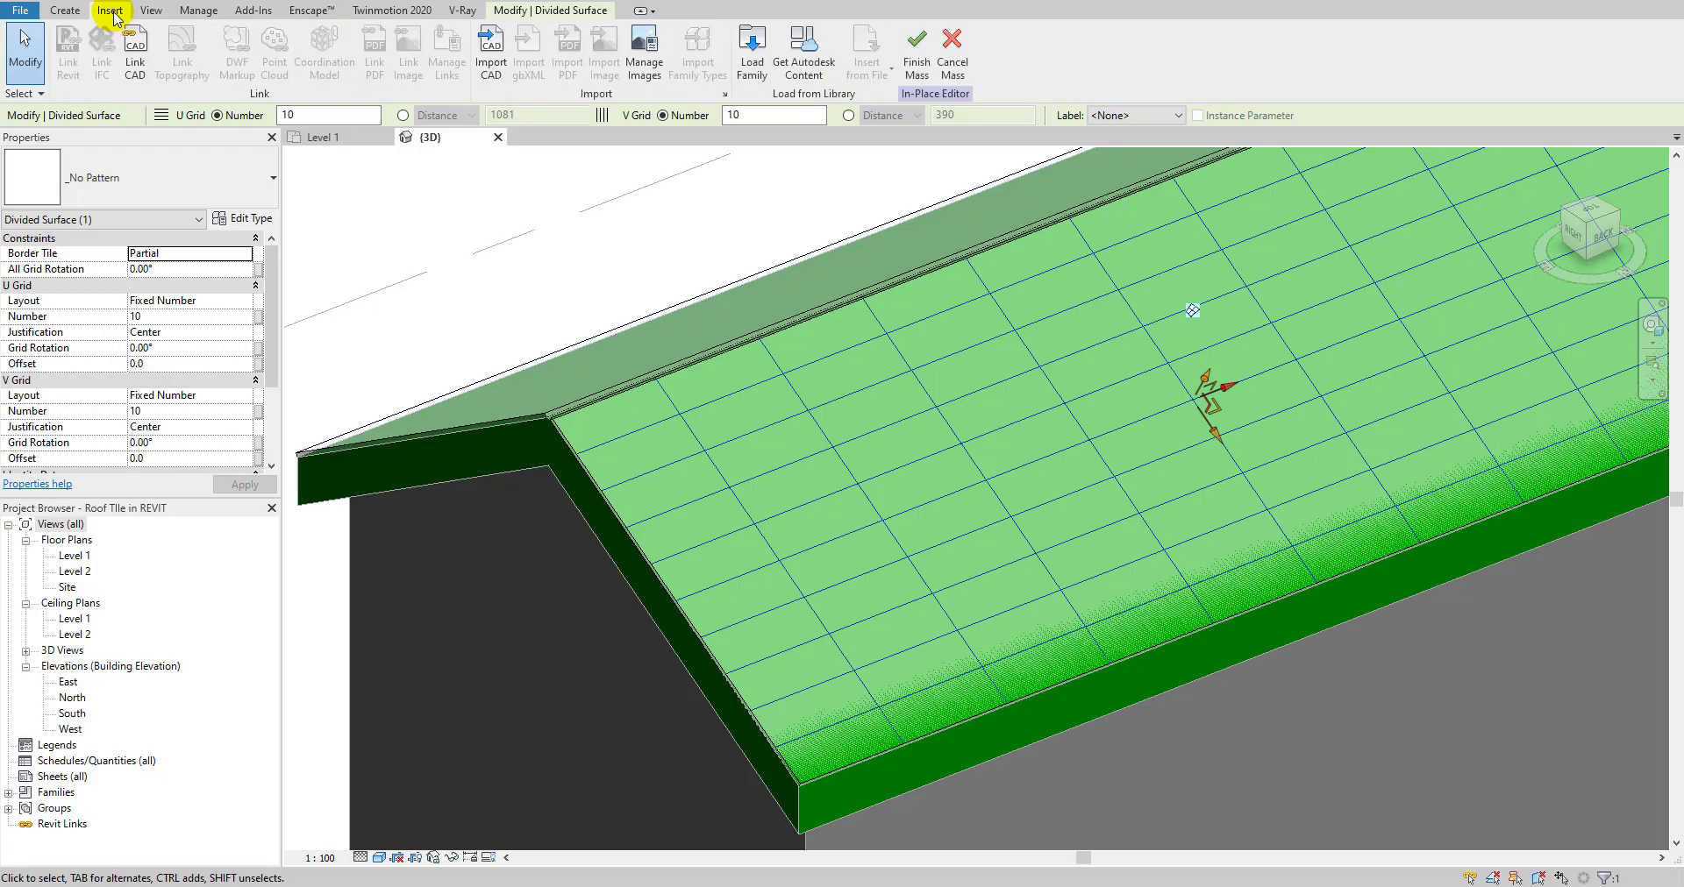
{"action": "left_click", "coordinate": [750, 63]}
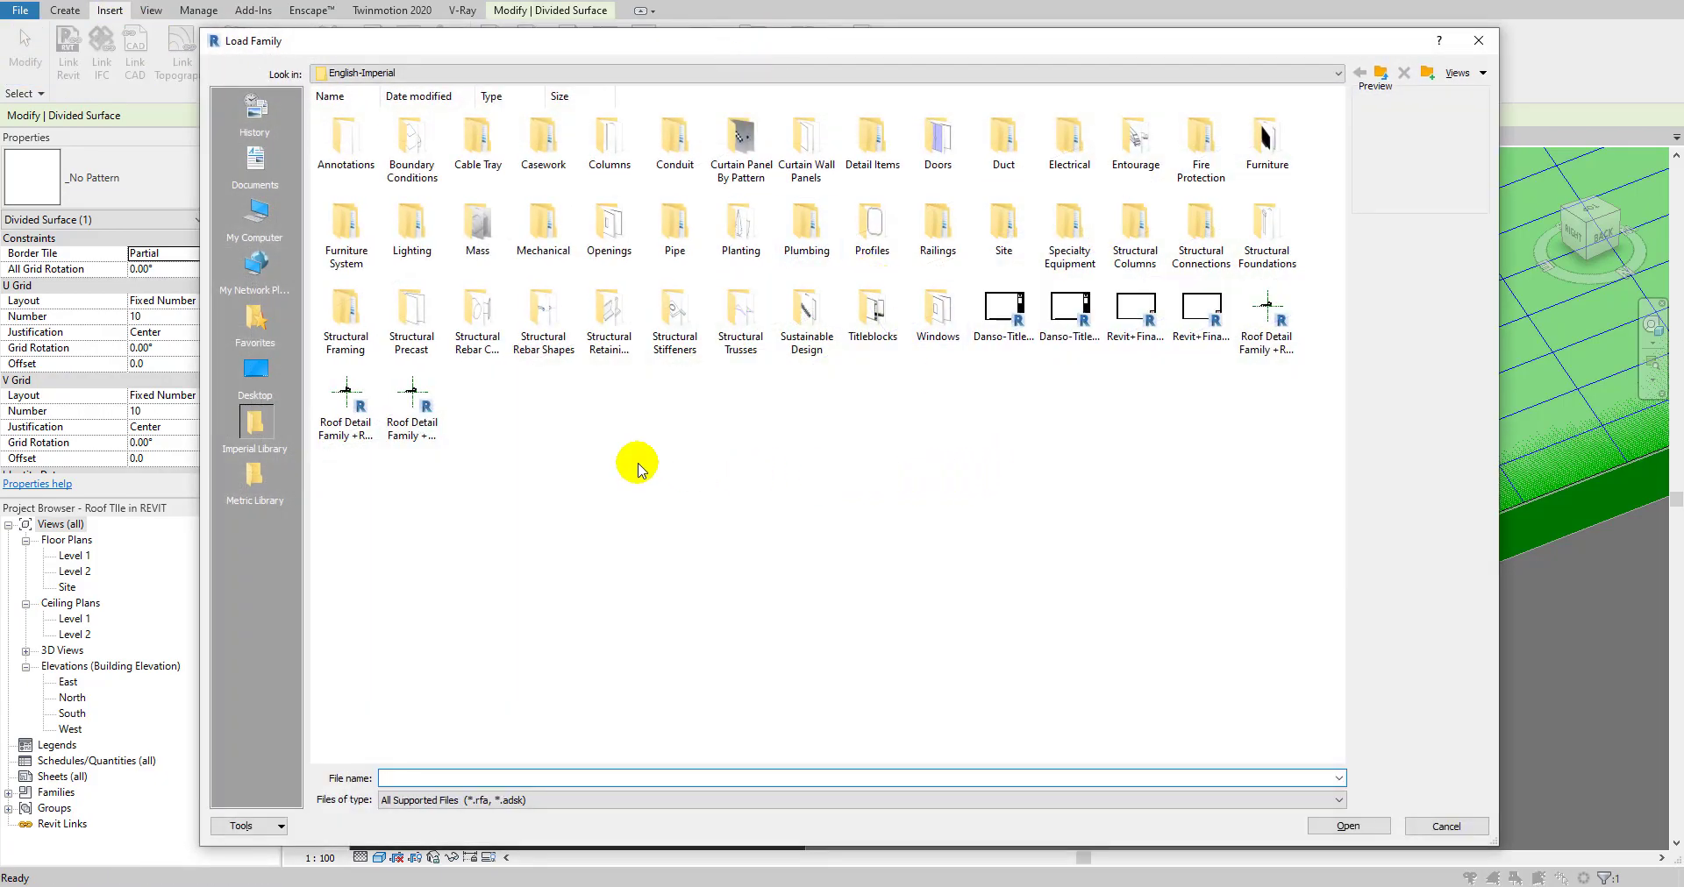
{"action": "left_click", "coordinate": [606, 461]}
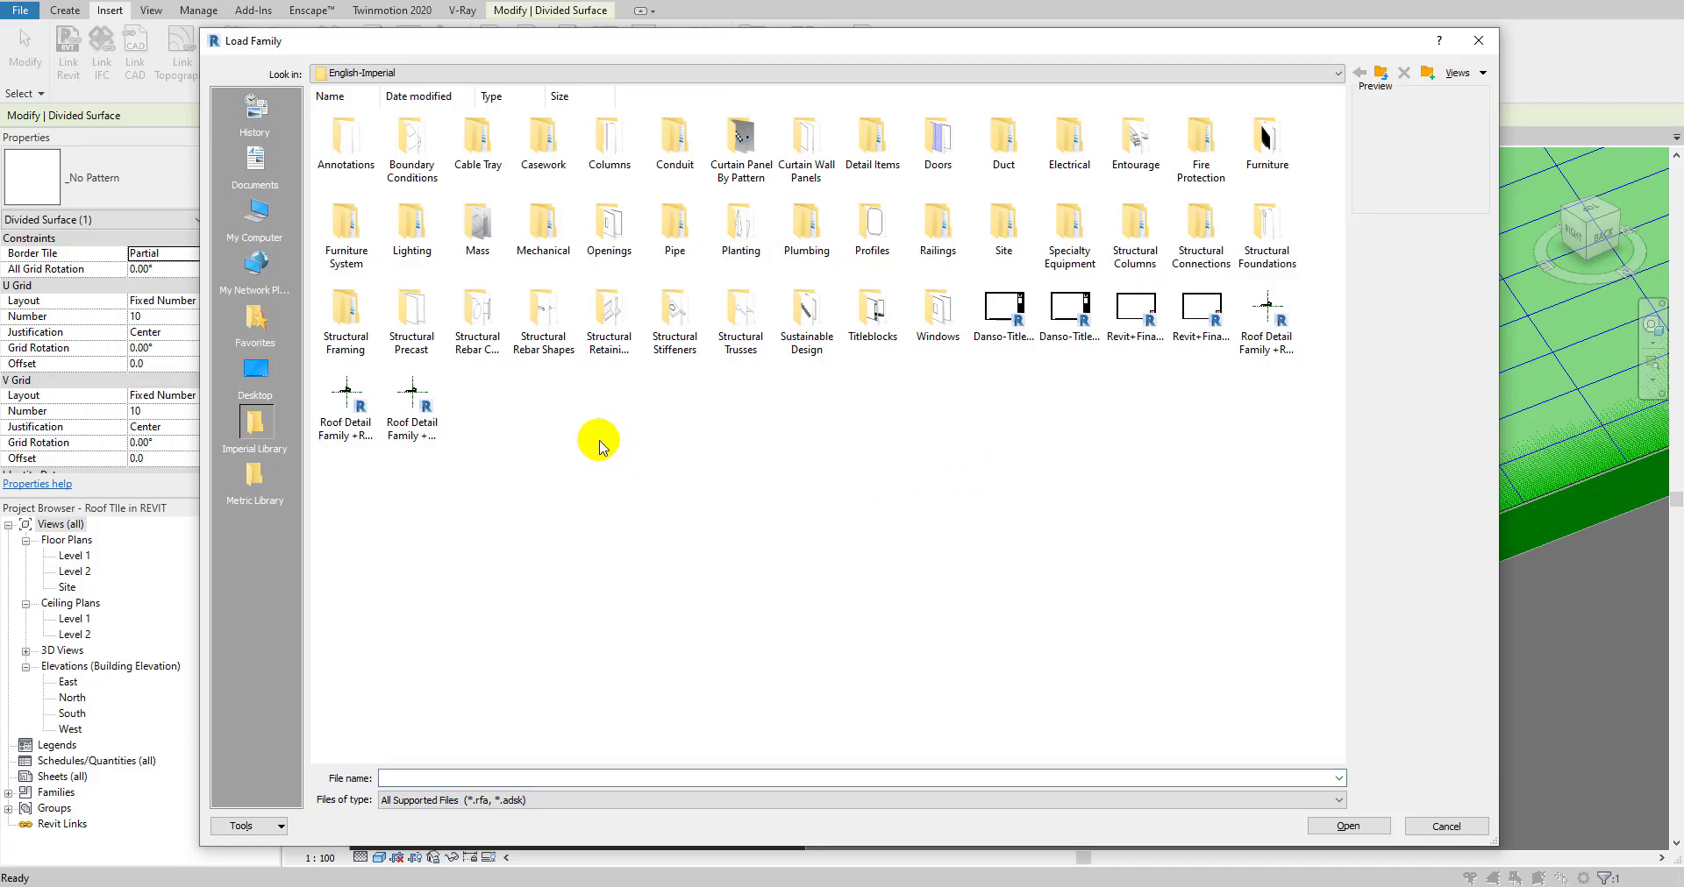
{"action": "right_click", "coordinate": [599, 440]}
{"action": "left_click", "coordinate": [493, 536]}
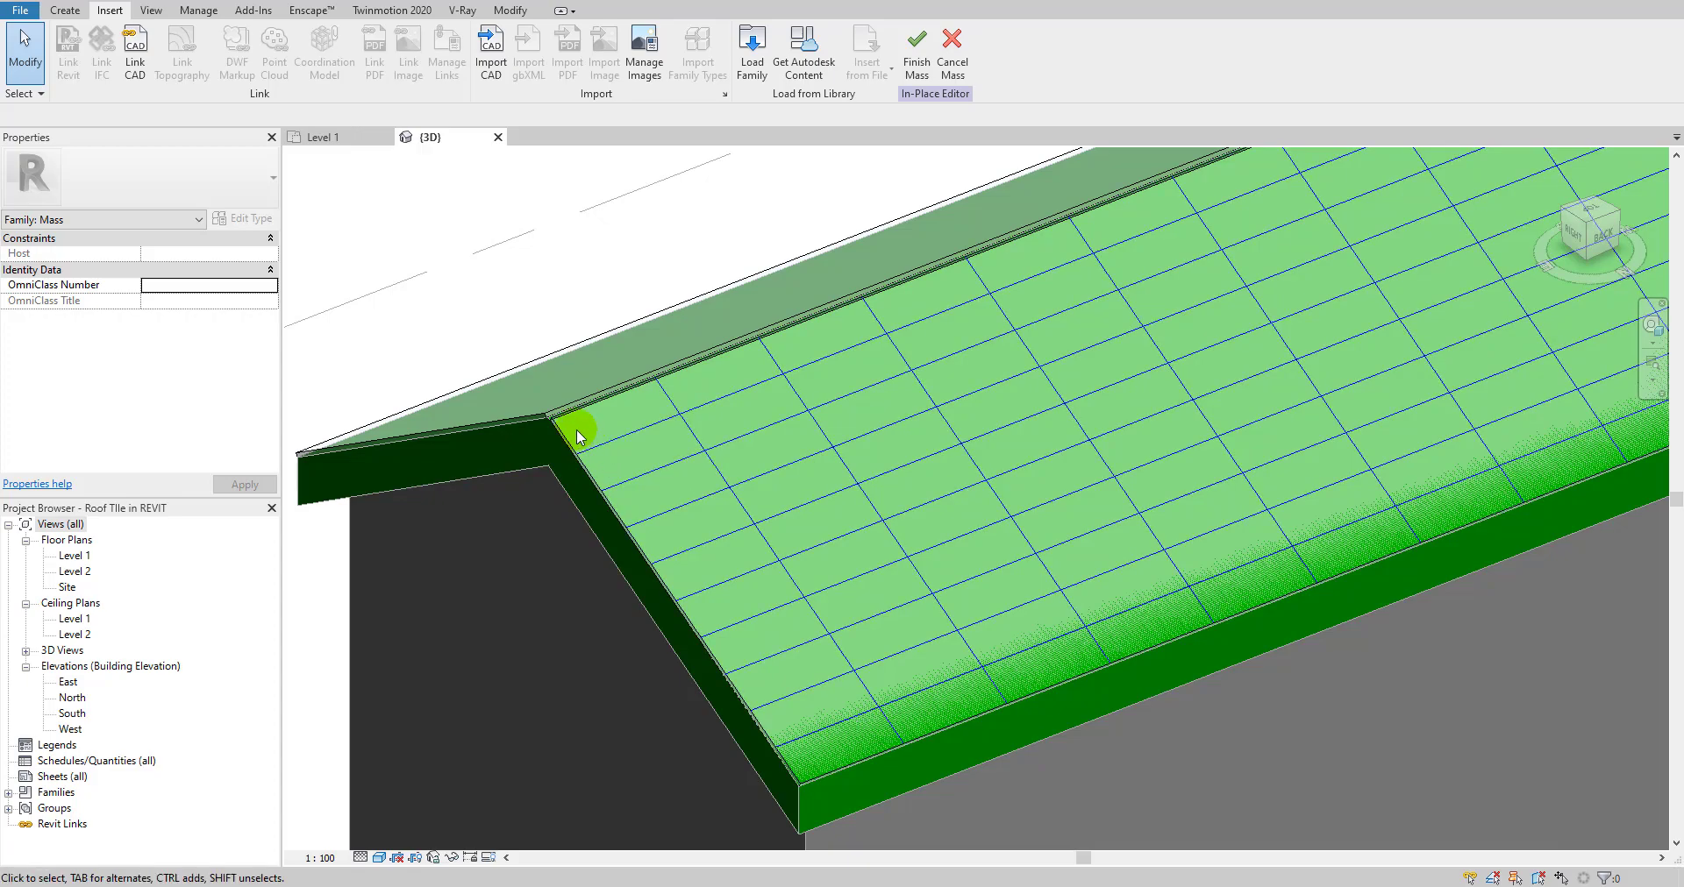
- Give the divided roof surface a fixed 300 U grid distance and 15 V grid divisions
{"action": "scroll", "coordinate": [561, 423], "scroll_direction": "up", "scroll_amount": 5}
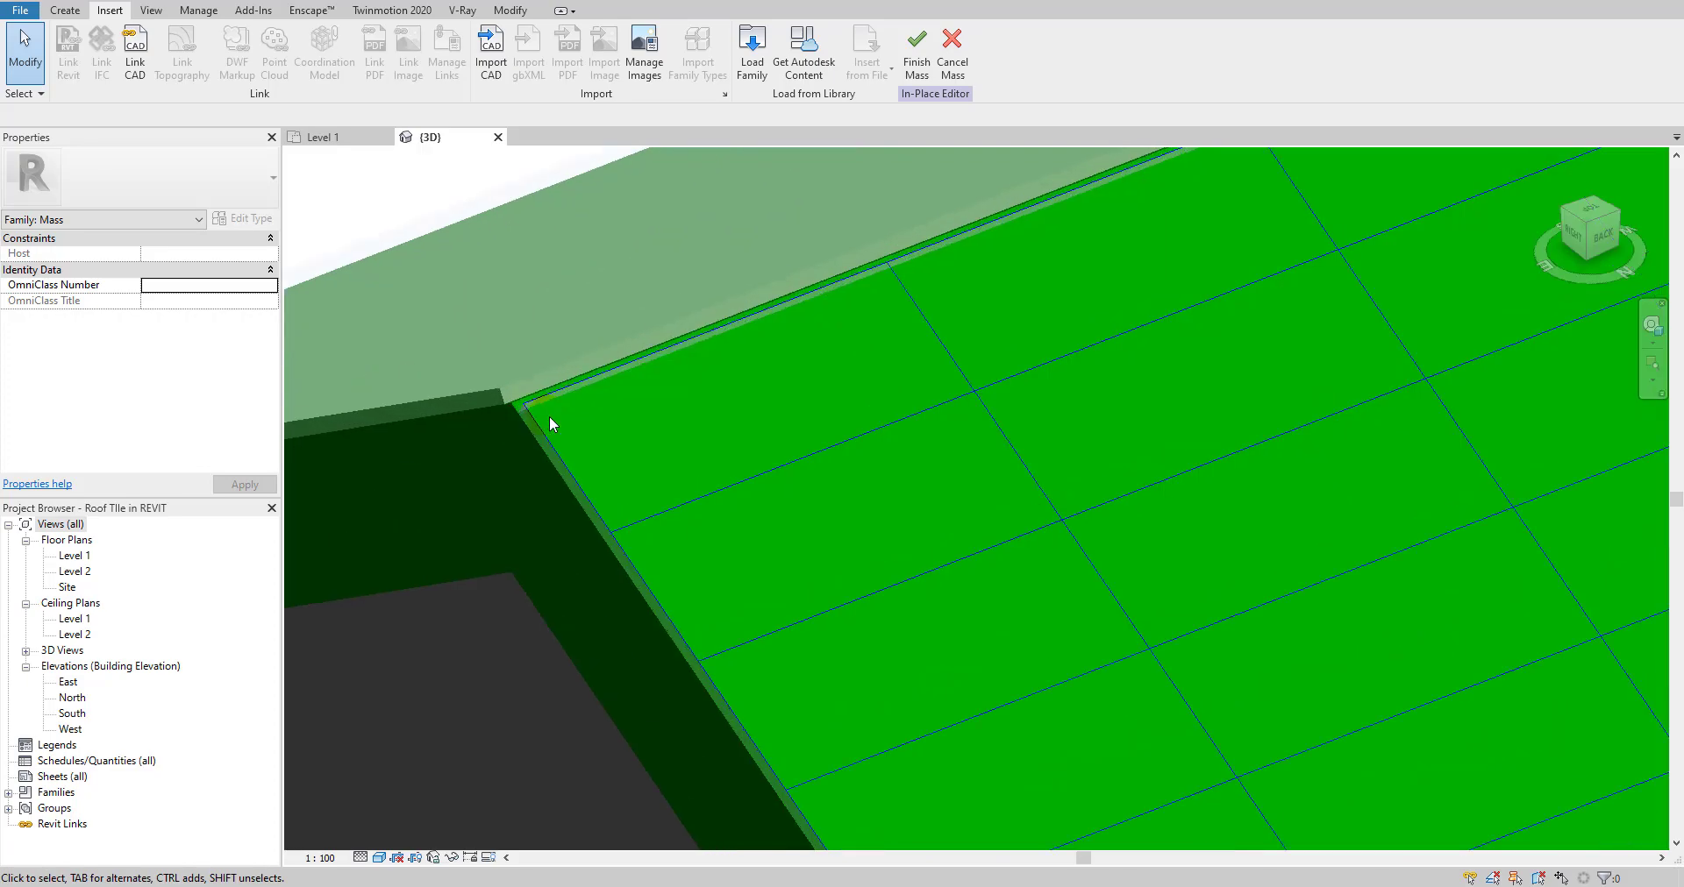
{"action": "left_click", "coordinate": [687, 507]}
{"action": "scroll", "coordinate": [687, 507], "scroll_direction": "down", "scroll_amount": 4}
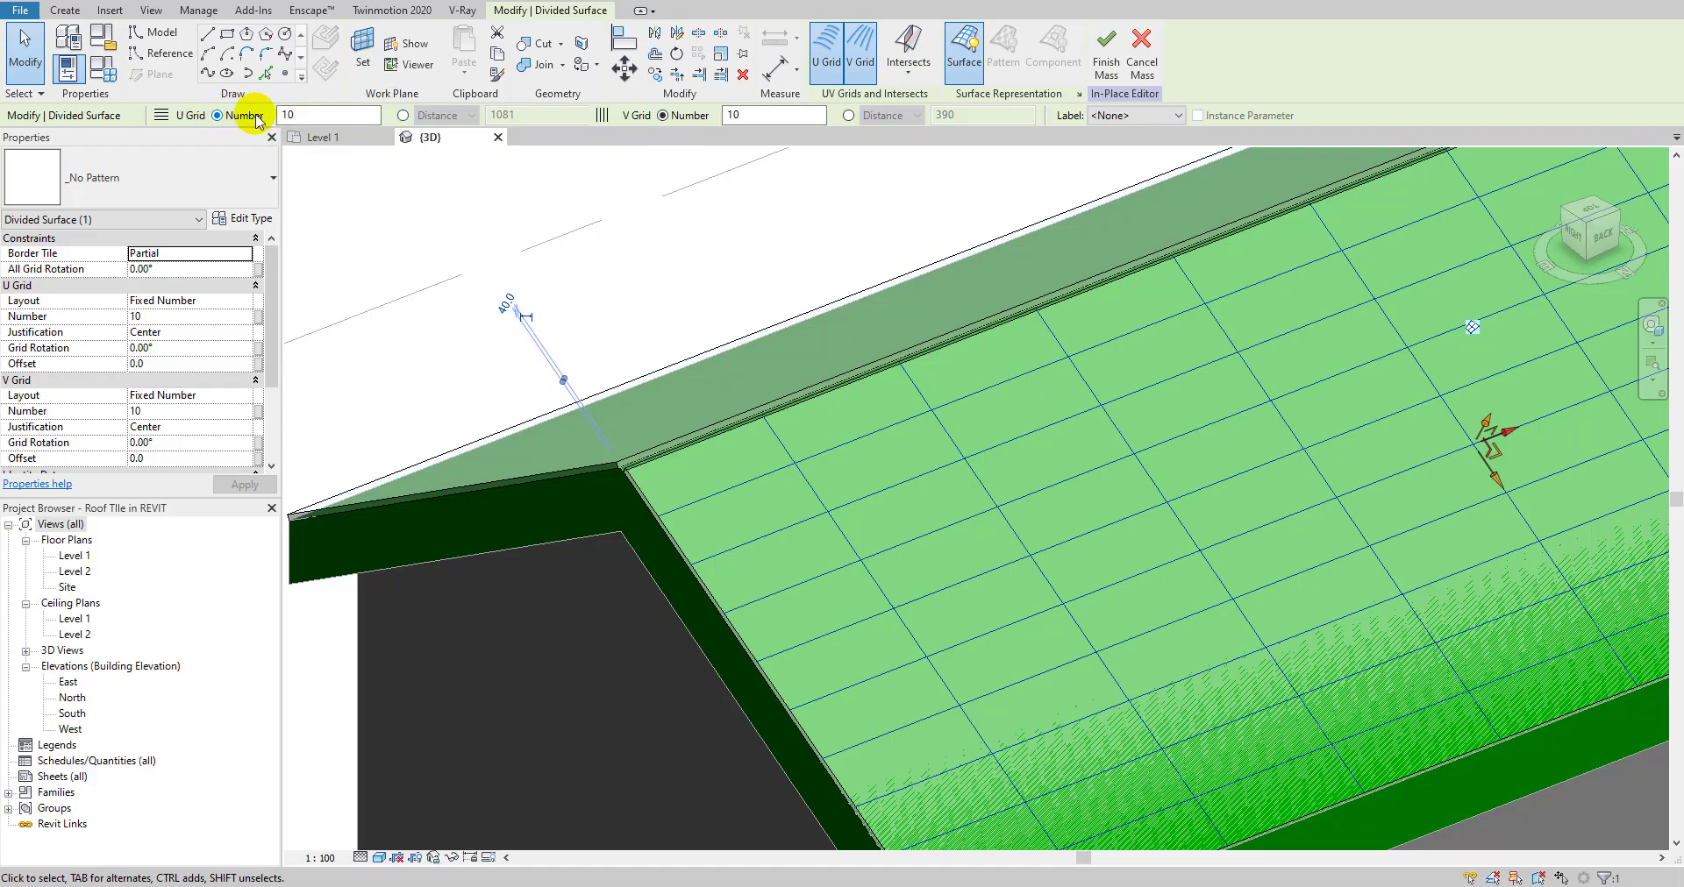
{"action": "left_click", "coordinate": [402, 115]}
{"action": "double_click", "coordinate": [534, 115]}
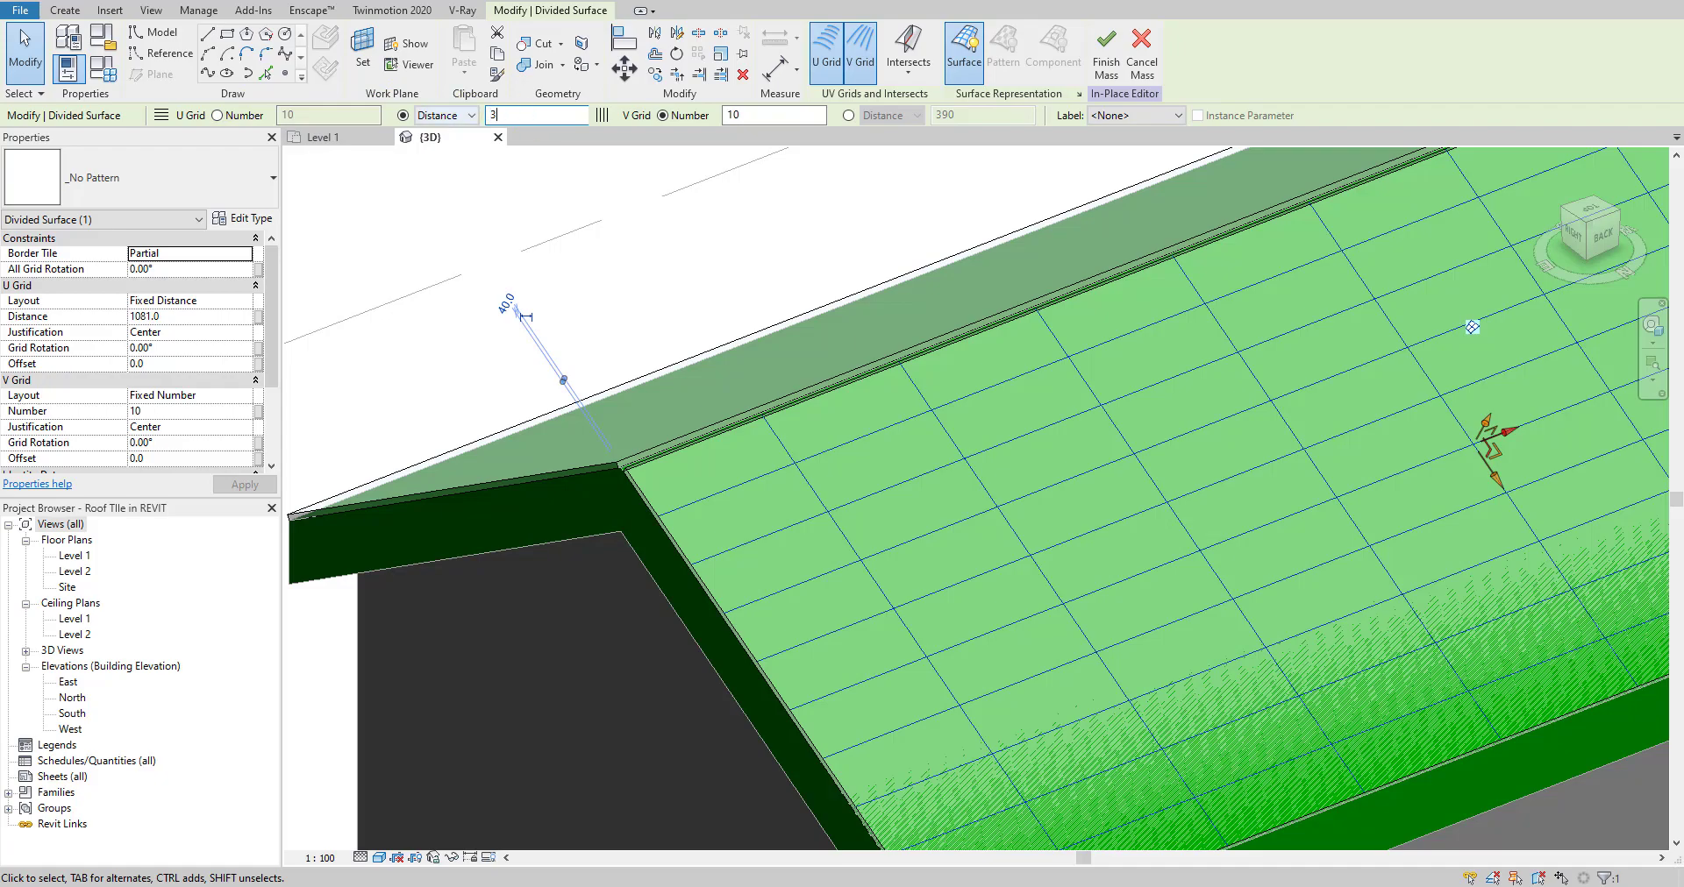
{"action": "key", "text": "Return"}
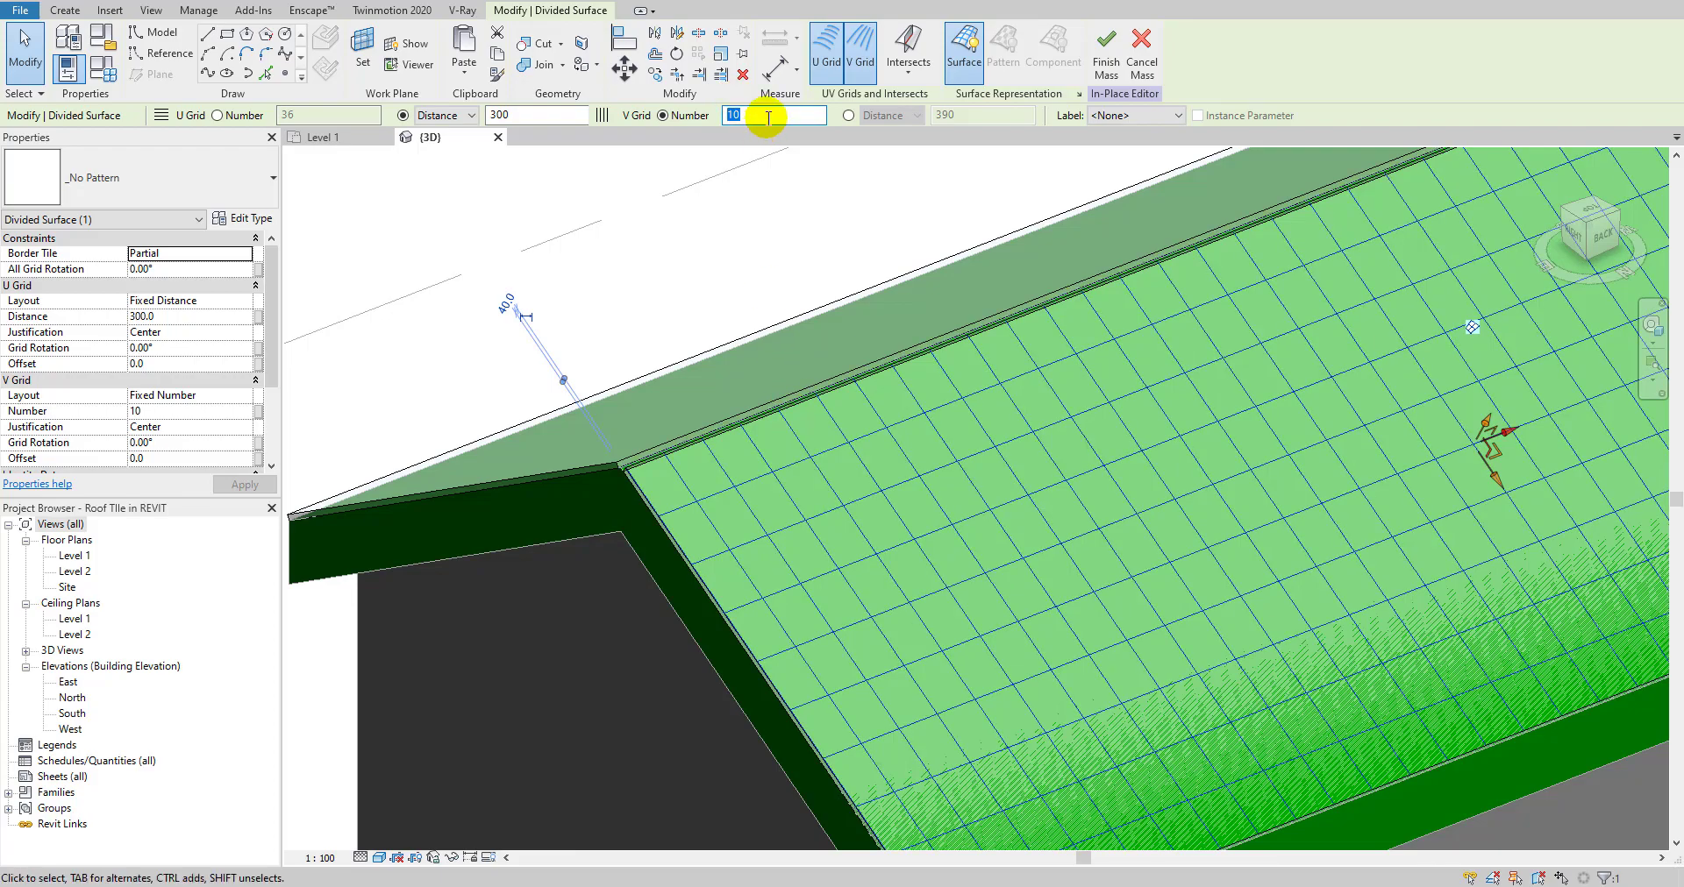
{"action": "type", "text": "15"}
{"action": "key", "text": "Return"}
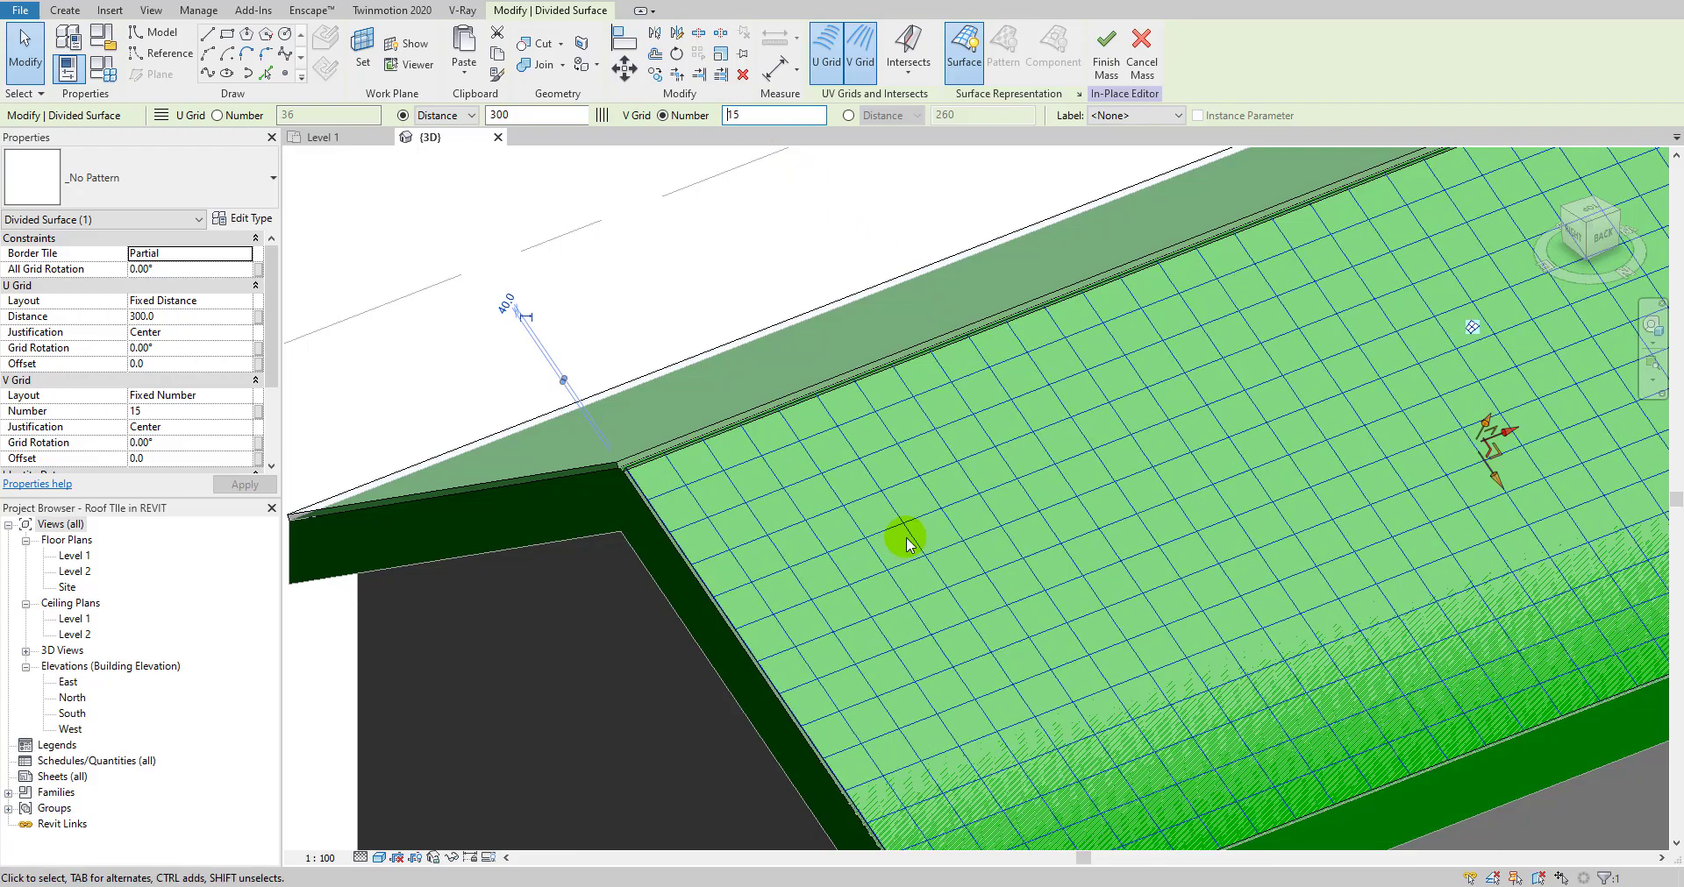
{"action": "middle_click_drag", "start_coordinate": [932, 554], "coordinate": [865, 508]}
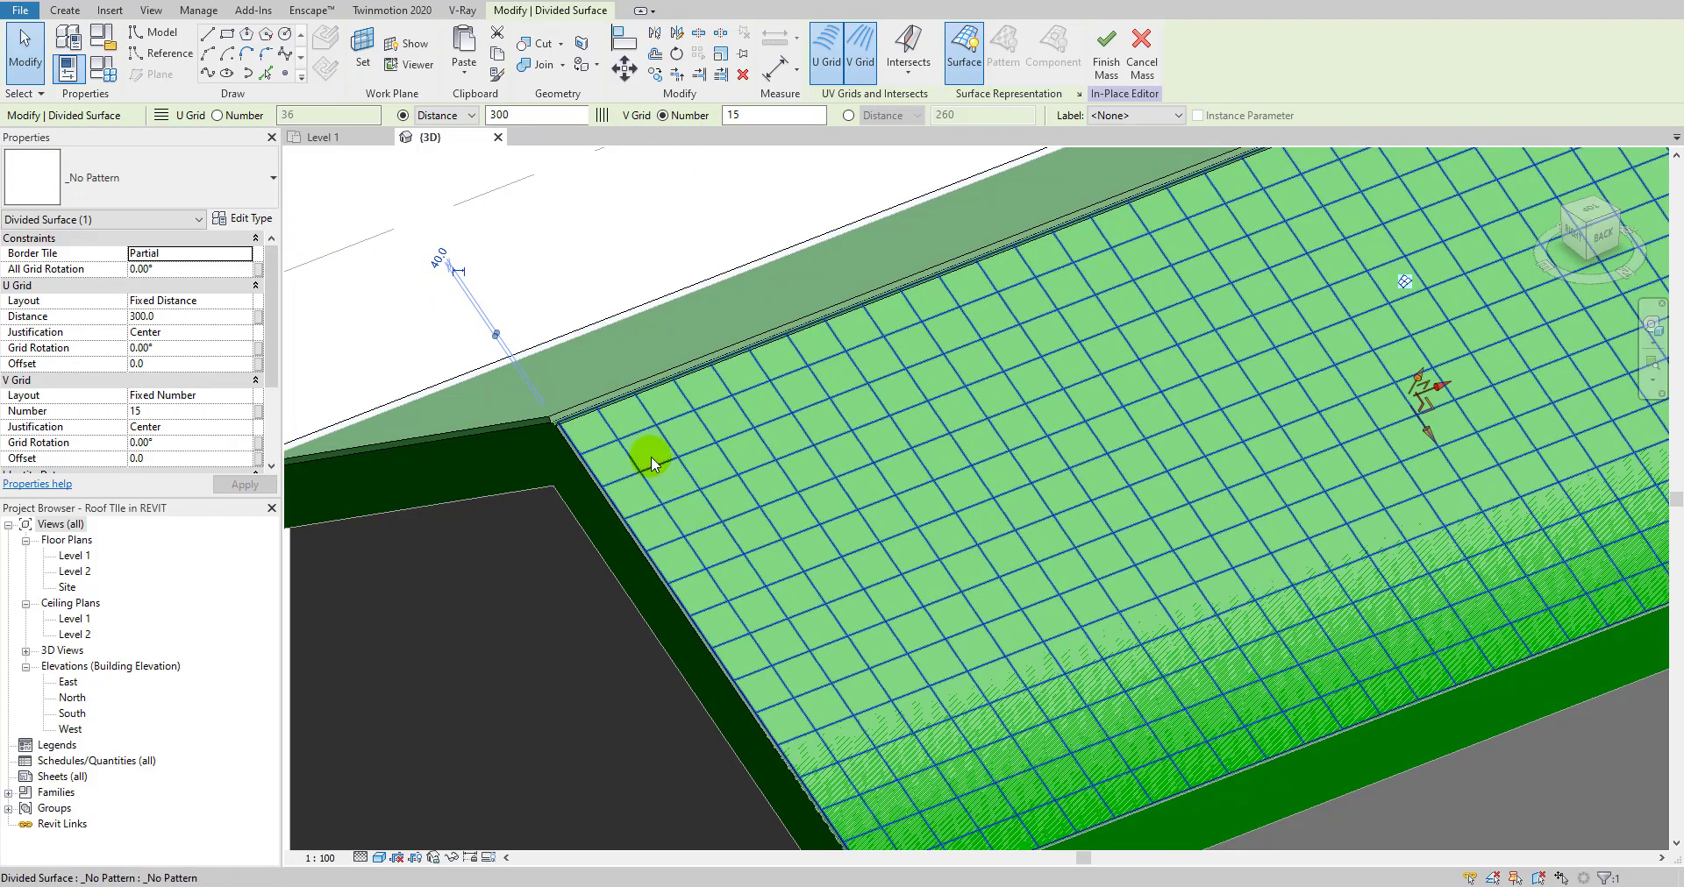
{"action": "left_click", "coordinate": [463, 672]}
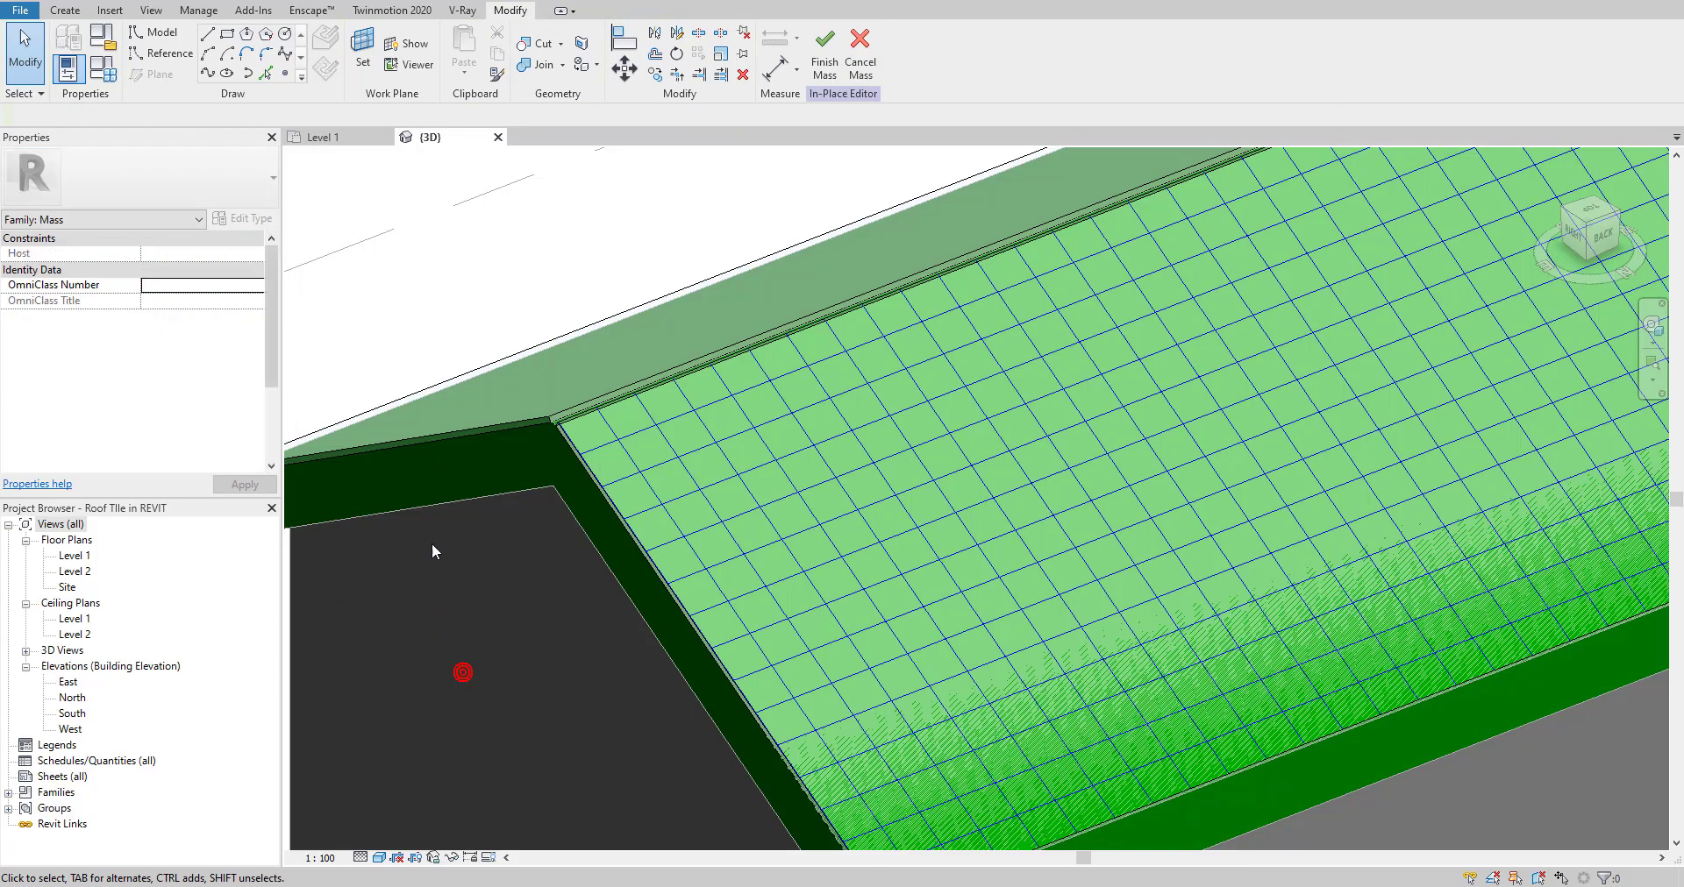
{"action": "left_click", "coordinate": [718, 443]}
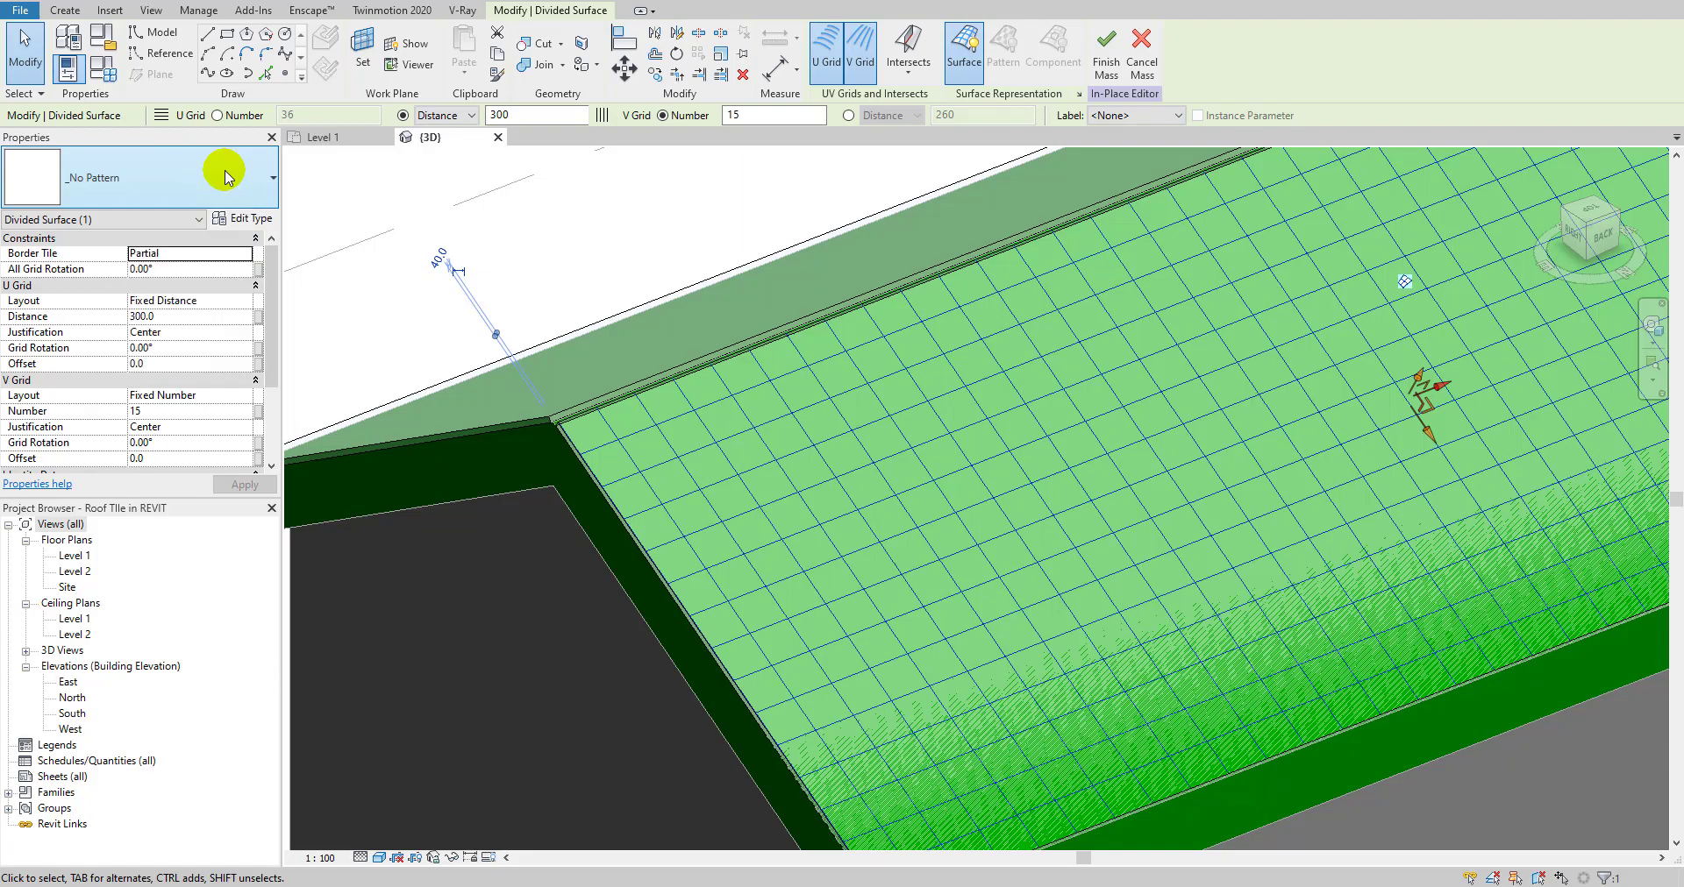
- Apply the Spanish tile 305 x 305mm pattern to the divided roof surface
{"action": "left_click", "coordinate": [226, 178]}
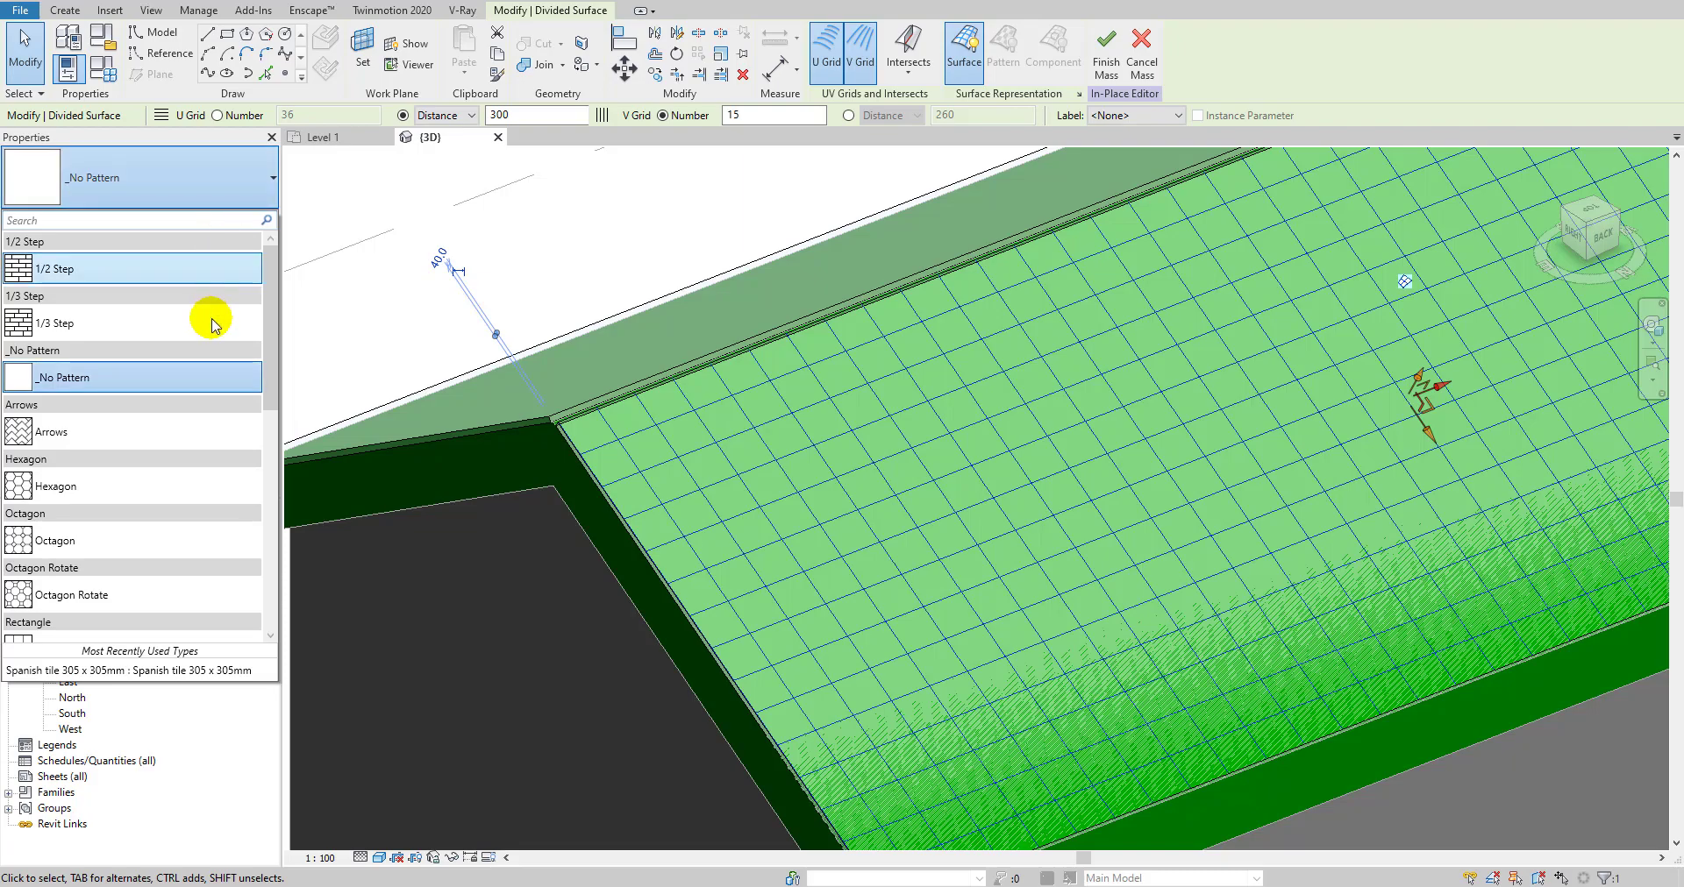
{"action": "scroll", "coordinate": [203, 340], "scroll_direction": "down", "scroll_amount": 3}
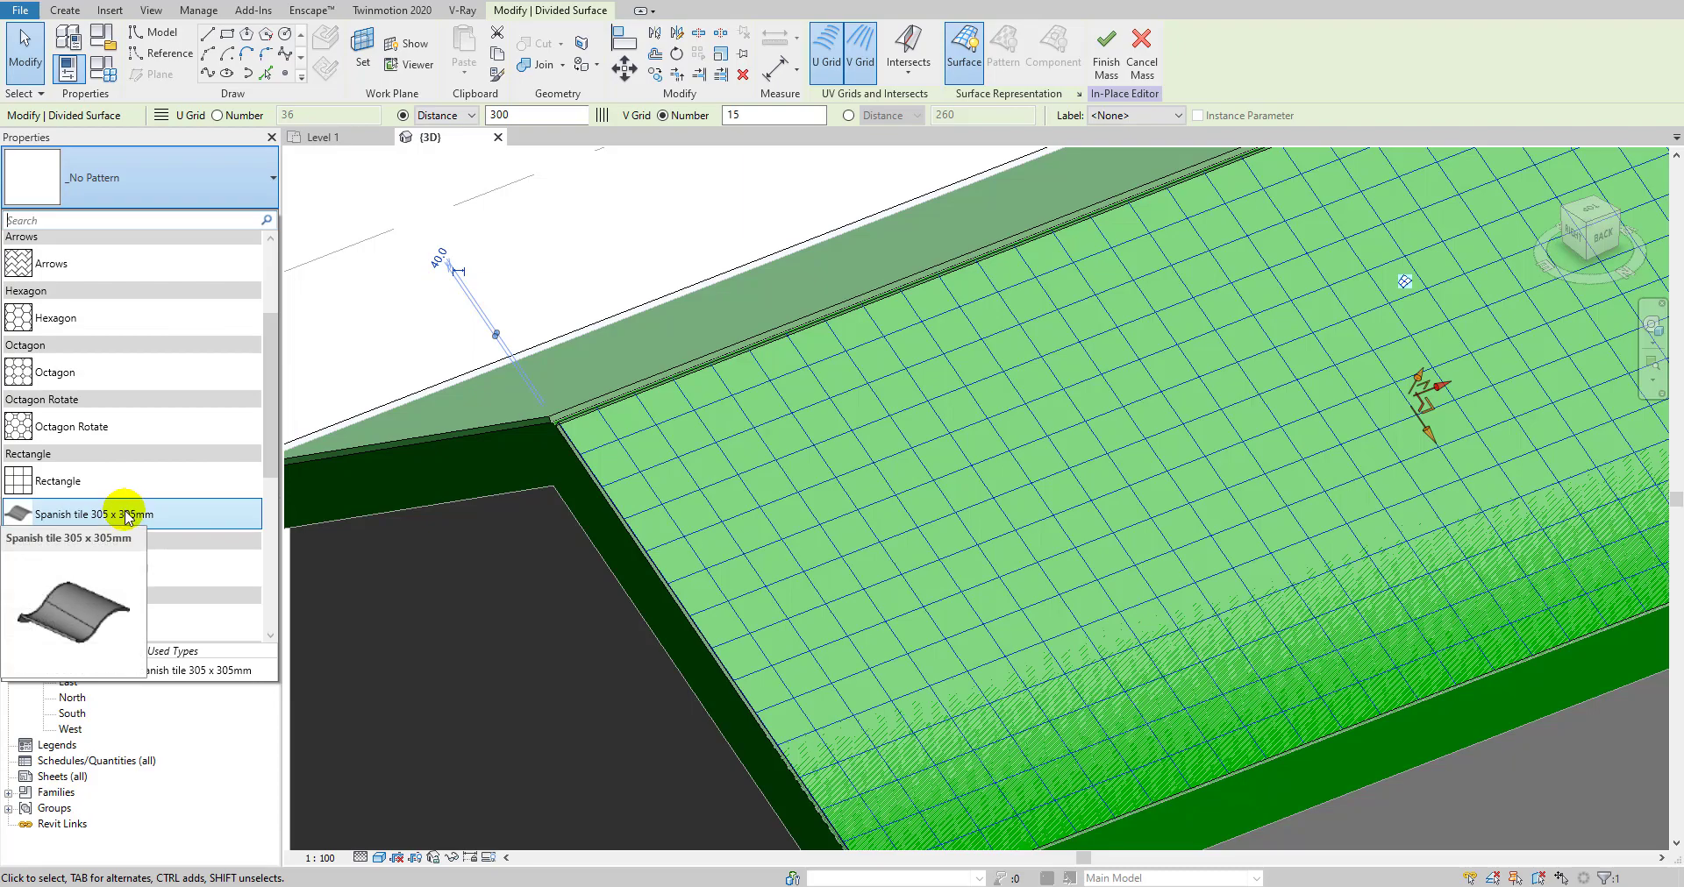
{"action": "left_click", "coordinate": [119, 516]}
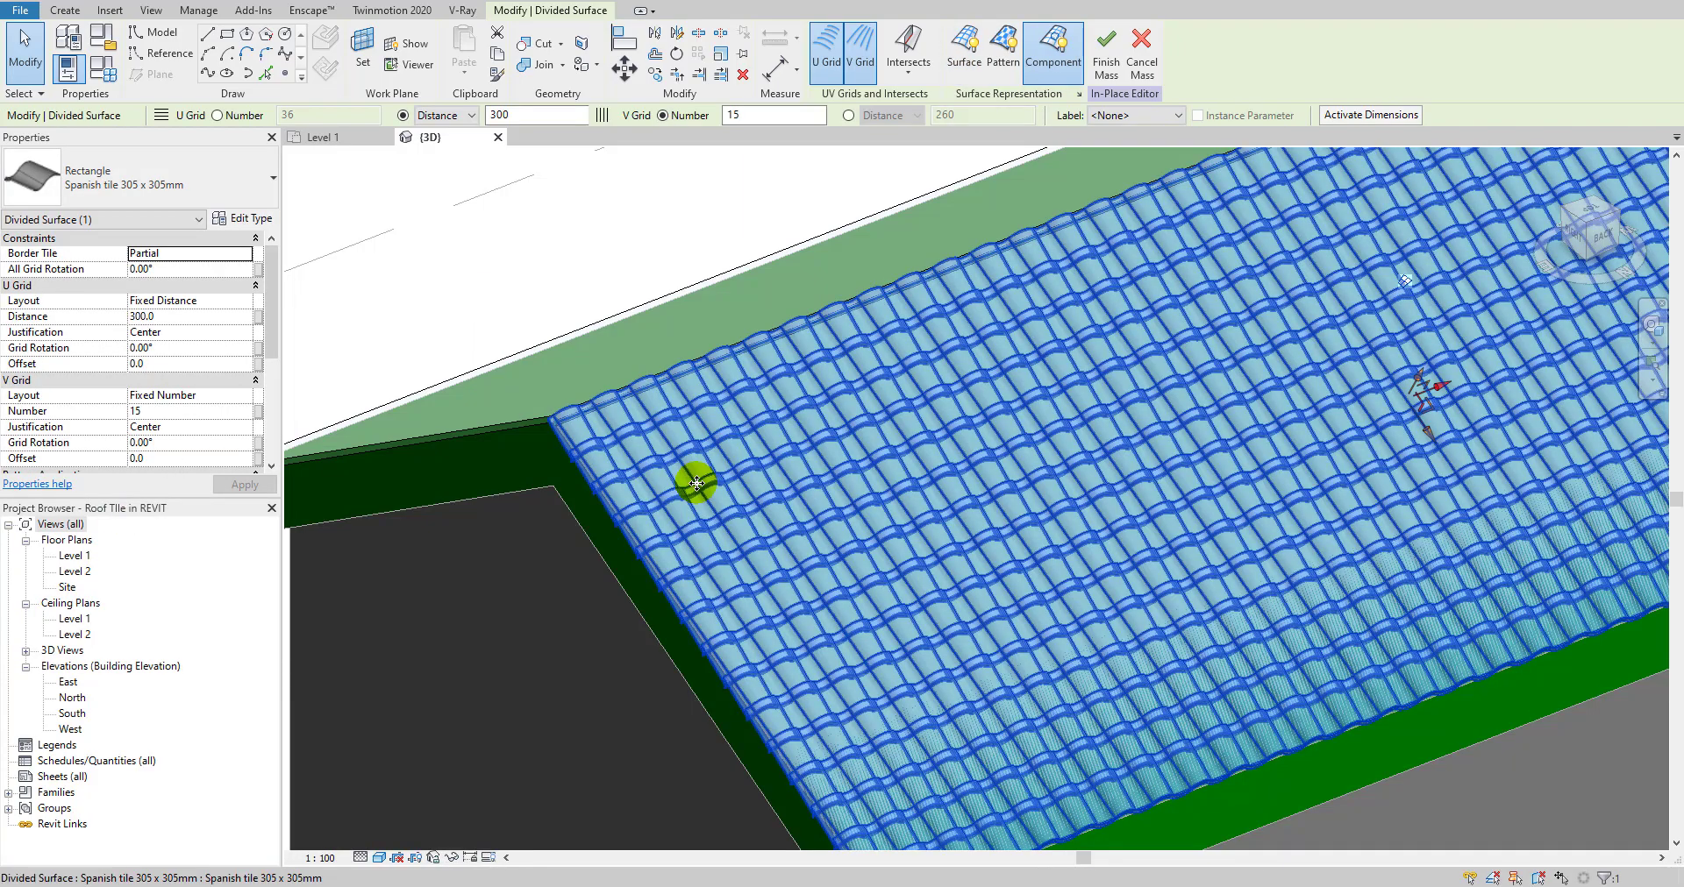
{"action": "scroll", "coordinate": [673, 414], "scroll_direction": "down", "scroll_amount": 1}
{"action": "middle_click_drag", "start_coordinate": [890, 482], "coordinate": [1045, 450], "text": "shift"}
{"action": "middle_click_drag", "start_coordinate": [1162, 558], "coordinate": [1078, 602], "text": "shift"}
{"action": "scroll", "coordinate": [770, 574], "scroll_direction": "up", "scroll_amount": 5}
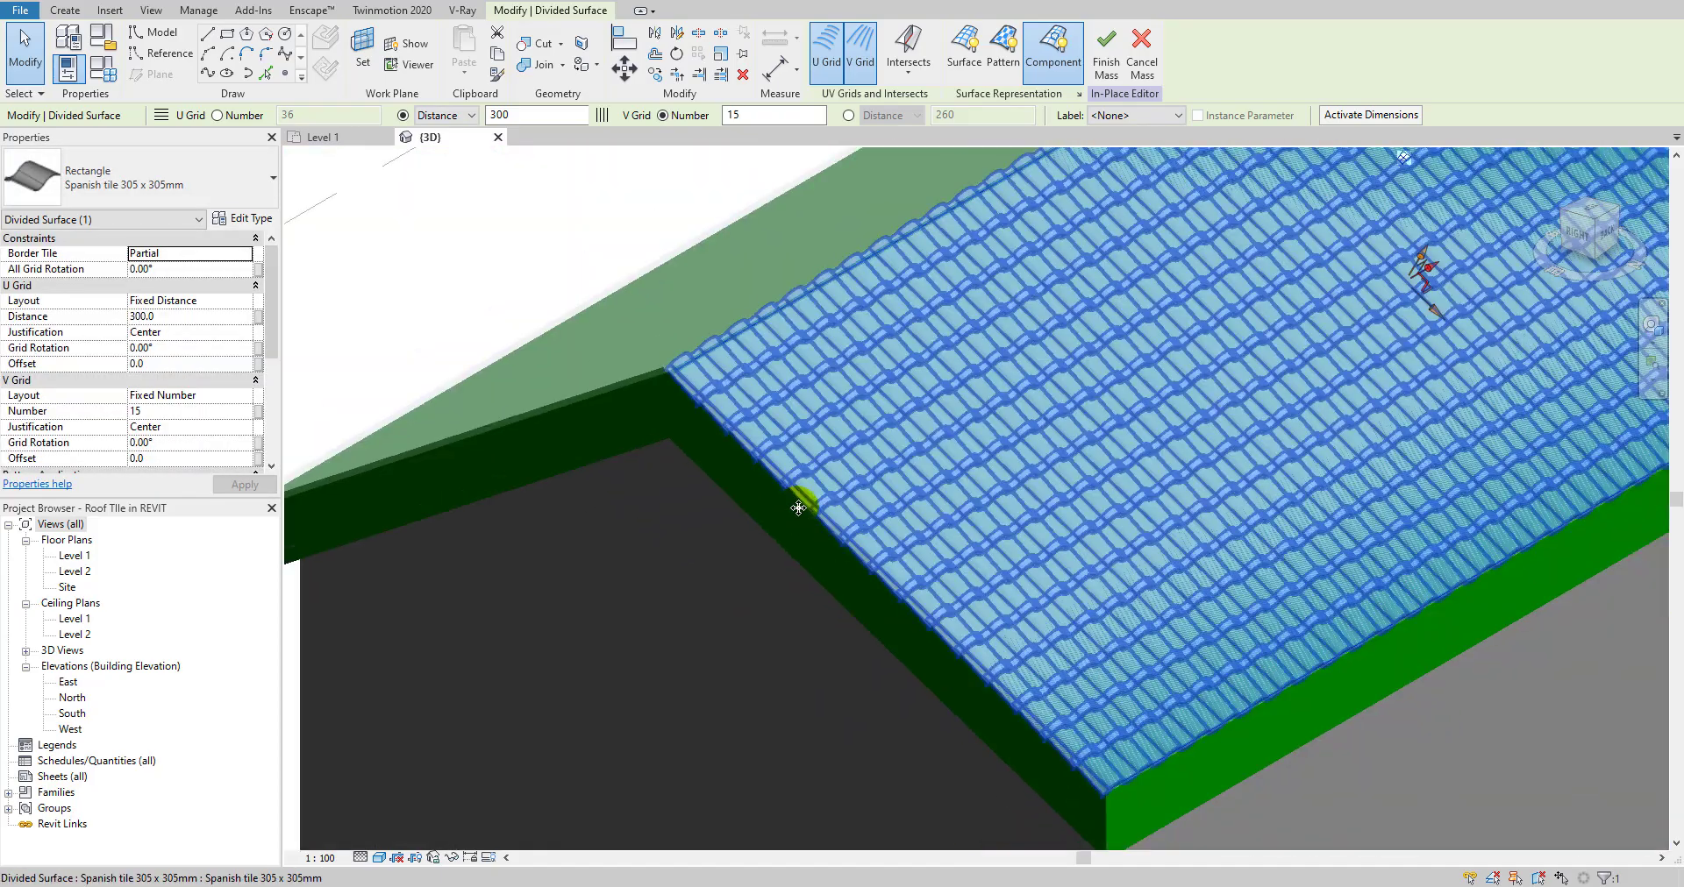
{"action": "scroll", "coordinate": [798, 508], "scroll_direction": "down", "scroll_amount": 5}
{"action": "middle_click_drag", "start_coordinate": [970, 590], "coordinate": [951, 646], "text": "shift"}
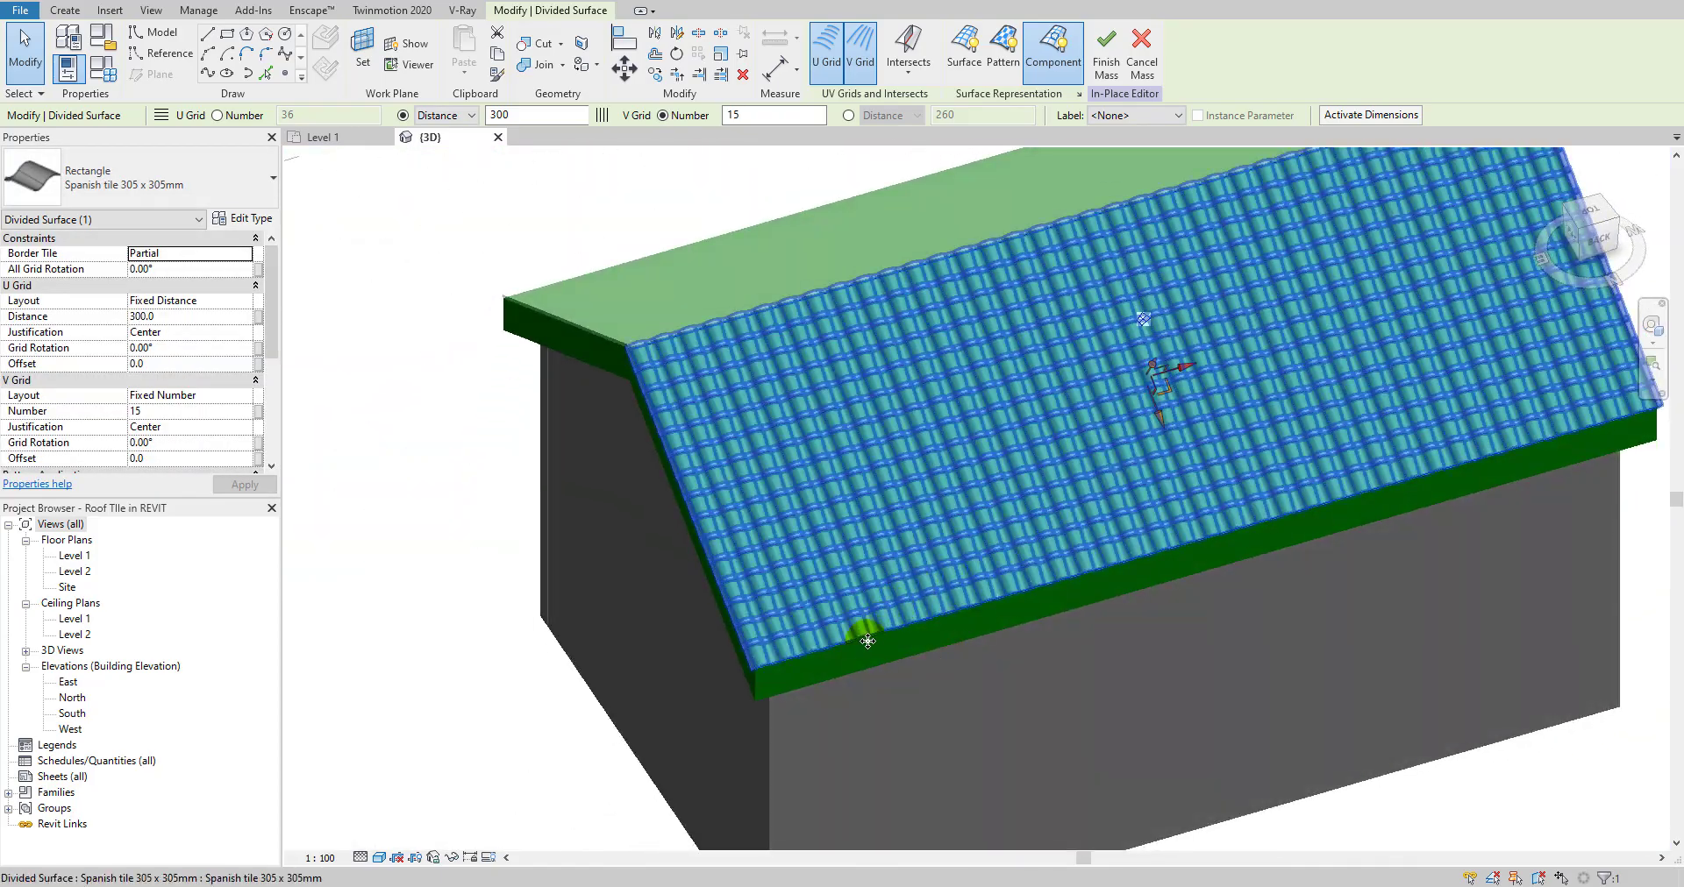
{"action": "scroll", "coordinate": [845, 676], "scroll_direction": "up", "scroll_amount": 6}
- Orbit and pan around the roof to inspect the tiles, then reselect the tiled surface
{"action": "key", "text": "Escape"}
{"action": "scroll", "coordinate": [788, 651], "scroll_direction": "down", "scroll_amount": 3}
{"action": "scroll", "coordinate": [786, 649], "scroll_direction": "up", "scroll_amount": 2}
{"action": "middle_click_drag", "start_coordinate": [786, 641], "coordinate": [873, 642], "text": "shift"}
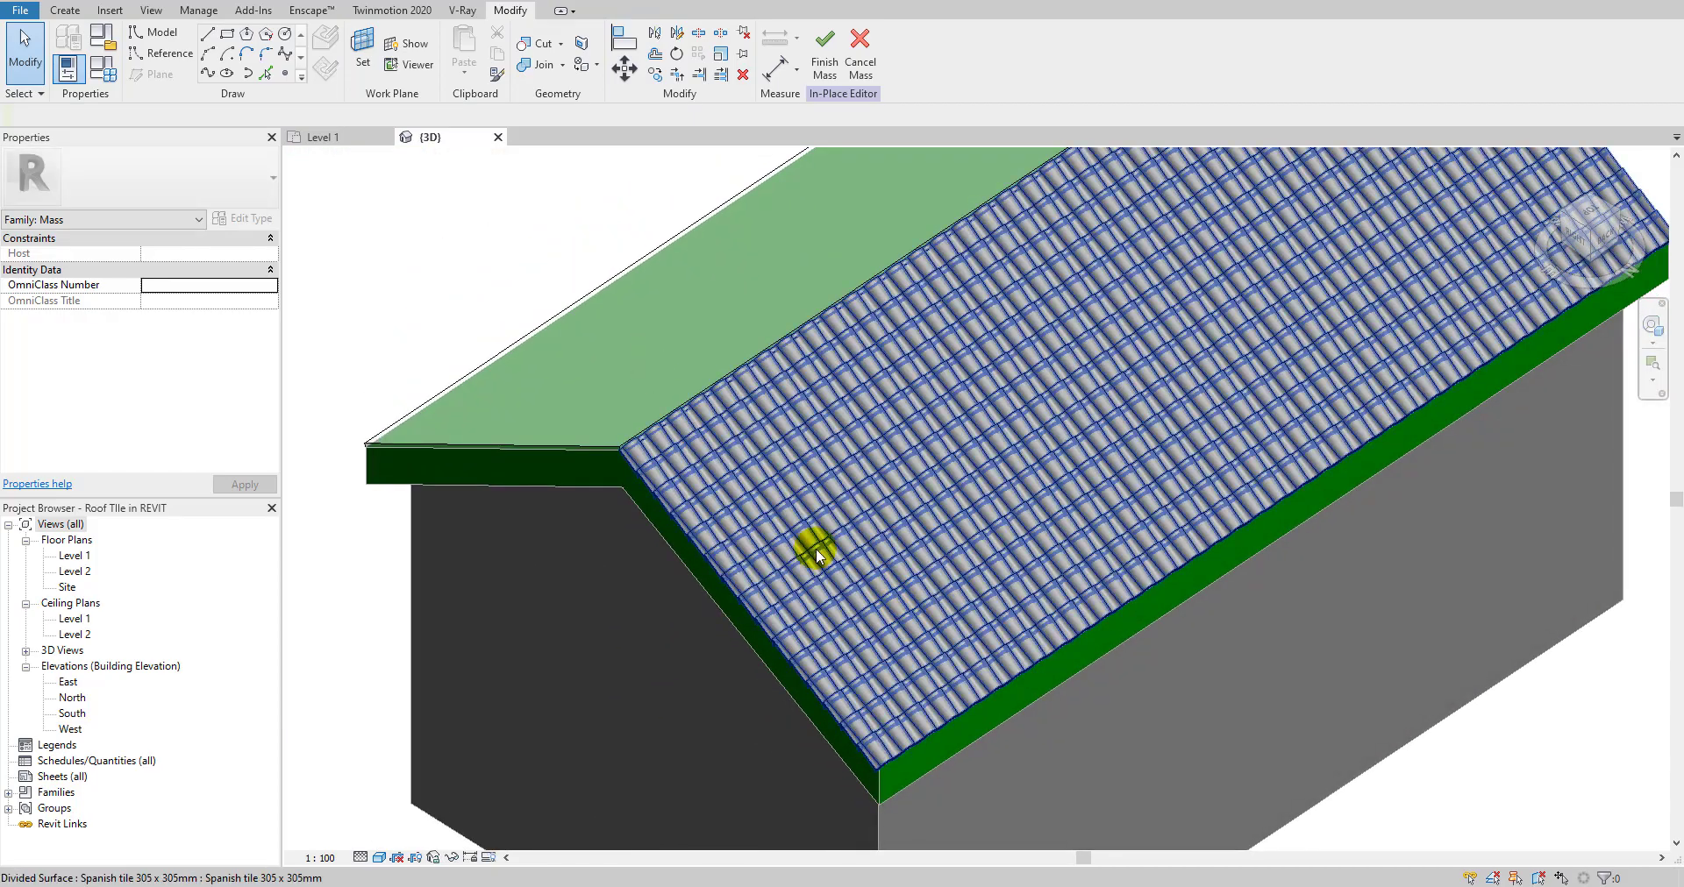
{"action": "middle_click_drag", "start_coordinate": [575, 365], "coordinate": [816, 849], "text": "shift"}
{"action": "scroll", "coordinate": [723, 517], "scroll_direction": "up", "scroll_amount": 4}
{"action": "scroll", "coordinate": [708, 503], "scroll_direction": "down", "scroll_amount": 5}
{"action": "scroll", "coordinate": [1106, 509], "scroll_direction": "up", "scroll_amount": 2}
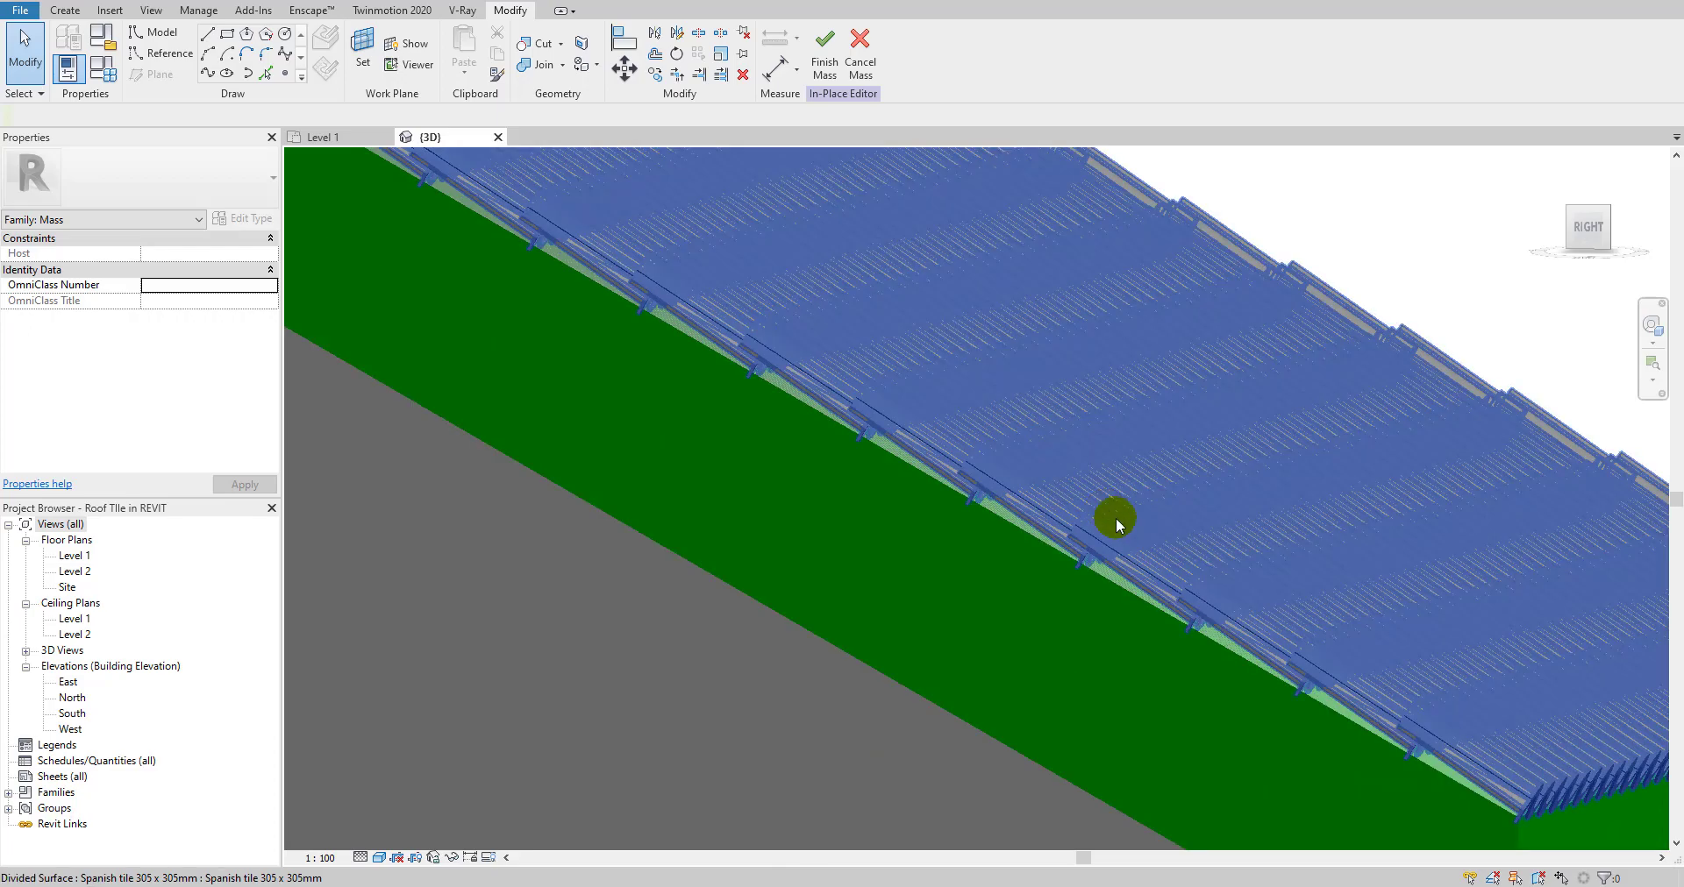
{"action": "scroll", "coordinate": [498, 234], "scroll_direction": "down", "scroll_amount": 2}
{"action": "middle_click_drag", "start_coordinate": [629, 267], "coordinate": [744, 356]}
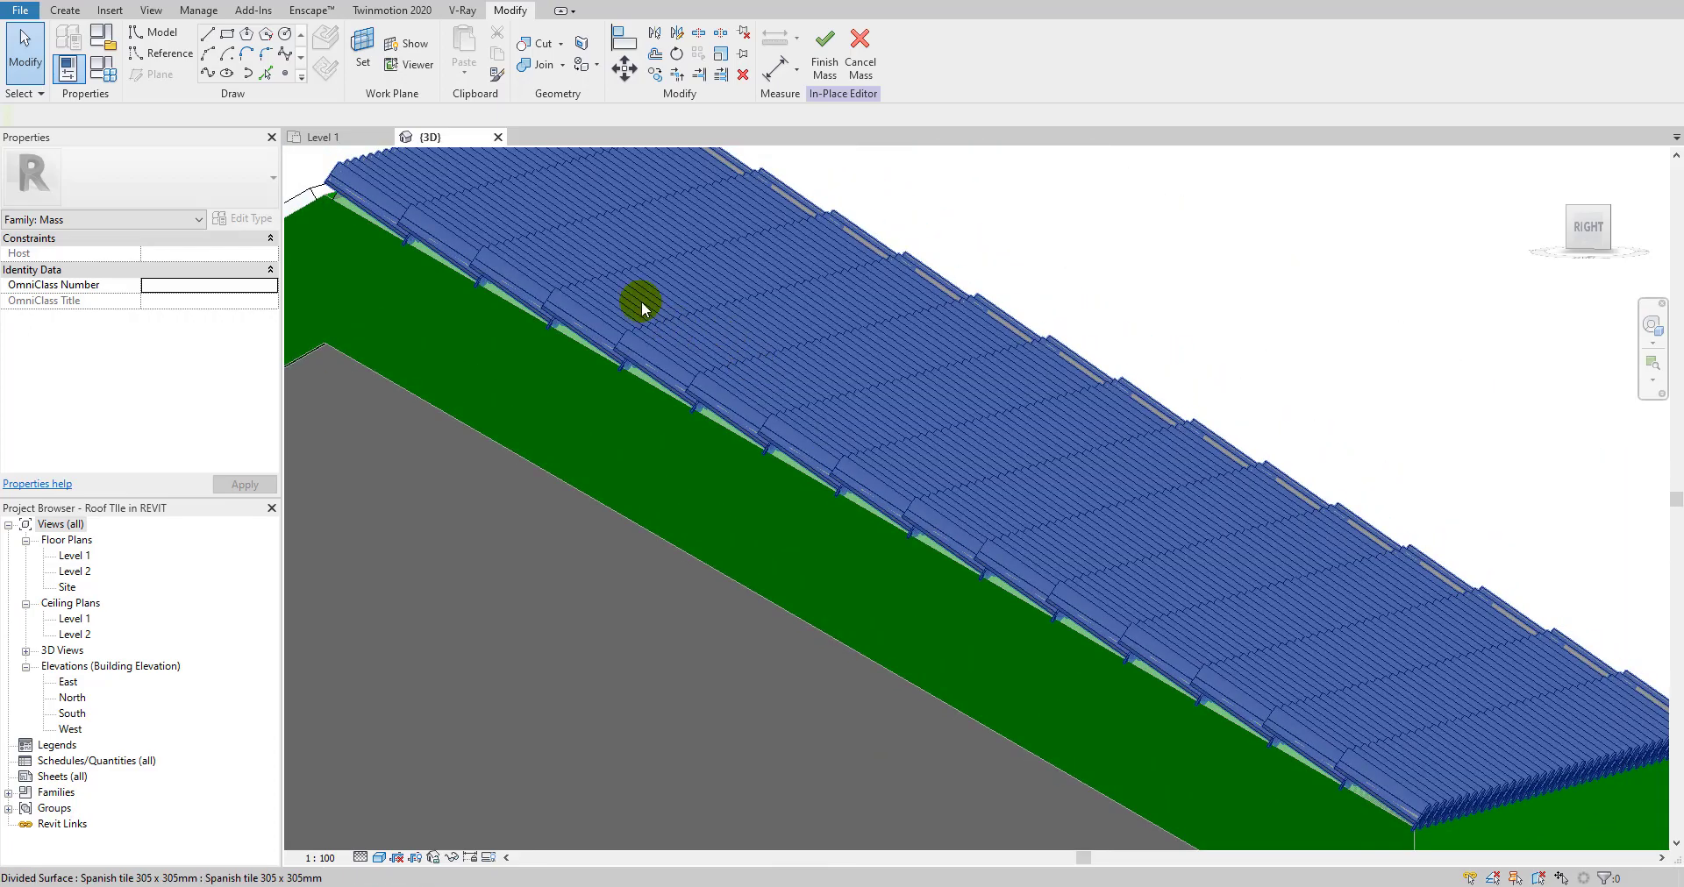
{"action": "middle_click_drag", "start_coordinate": [1193, 707], "coordinate": [1154, 692]}
{"action": "scroll", "coordinate": [1156, 666], "scroll_direction": "down", "scroll_amount": 1}
{"action": "middle_click_drag", "start_coordinate": [1207, 556], "coordinate": [1097, 781], "text": "shift"}
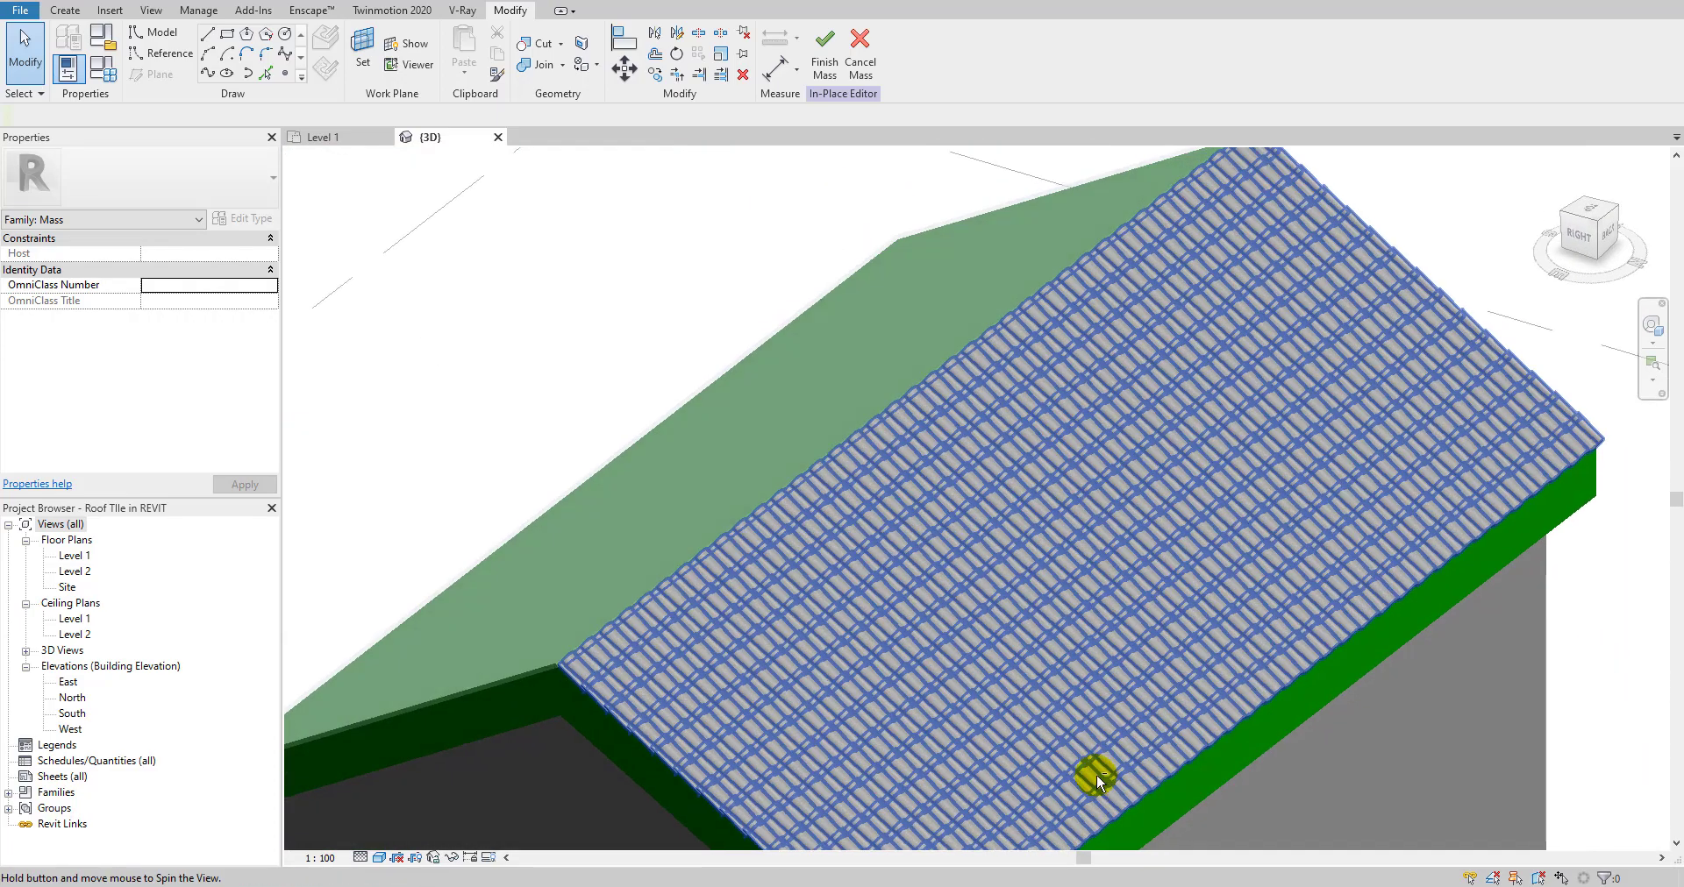
{"action": "left_click", "coordinate": [797, 588]}
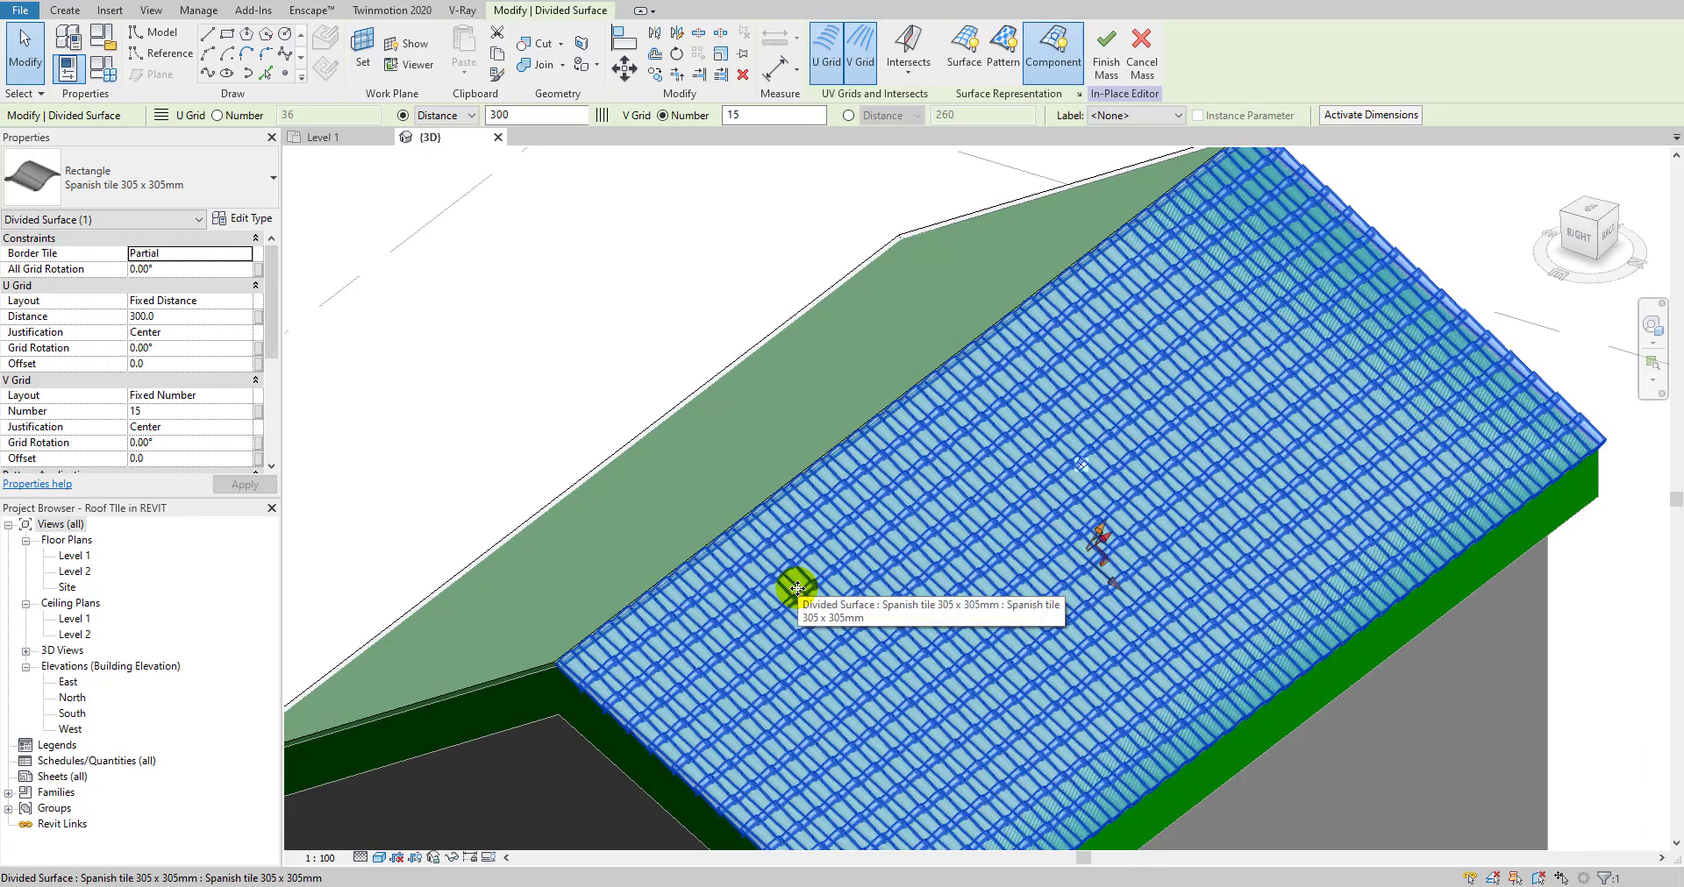
{"action": "scroll", "coordinate": [796, 579], "scroll_direction": "down", "scroll_amount": 3}
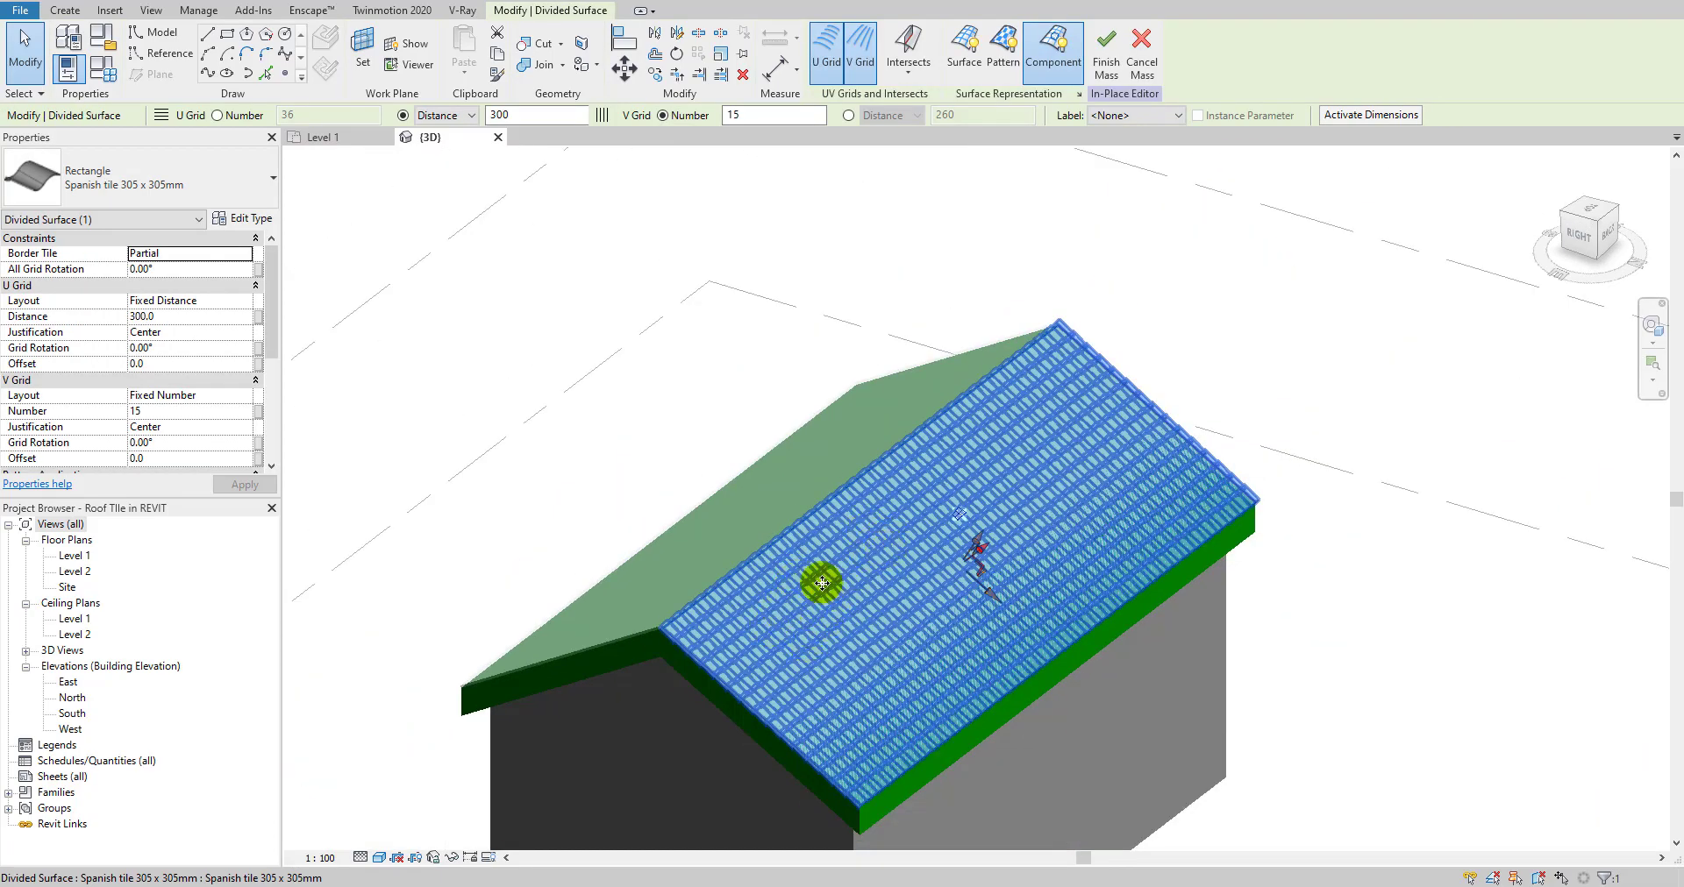
{"action": "scroll", "coordinate": [823, 585], "scroll_direction": "up", "scroll_amount": 4}
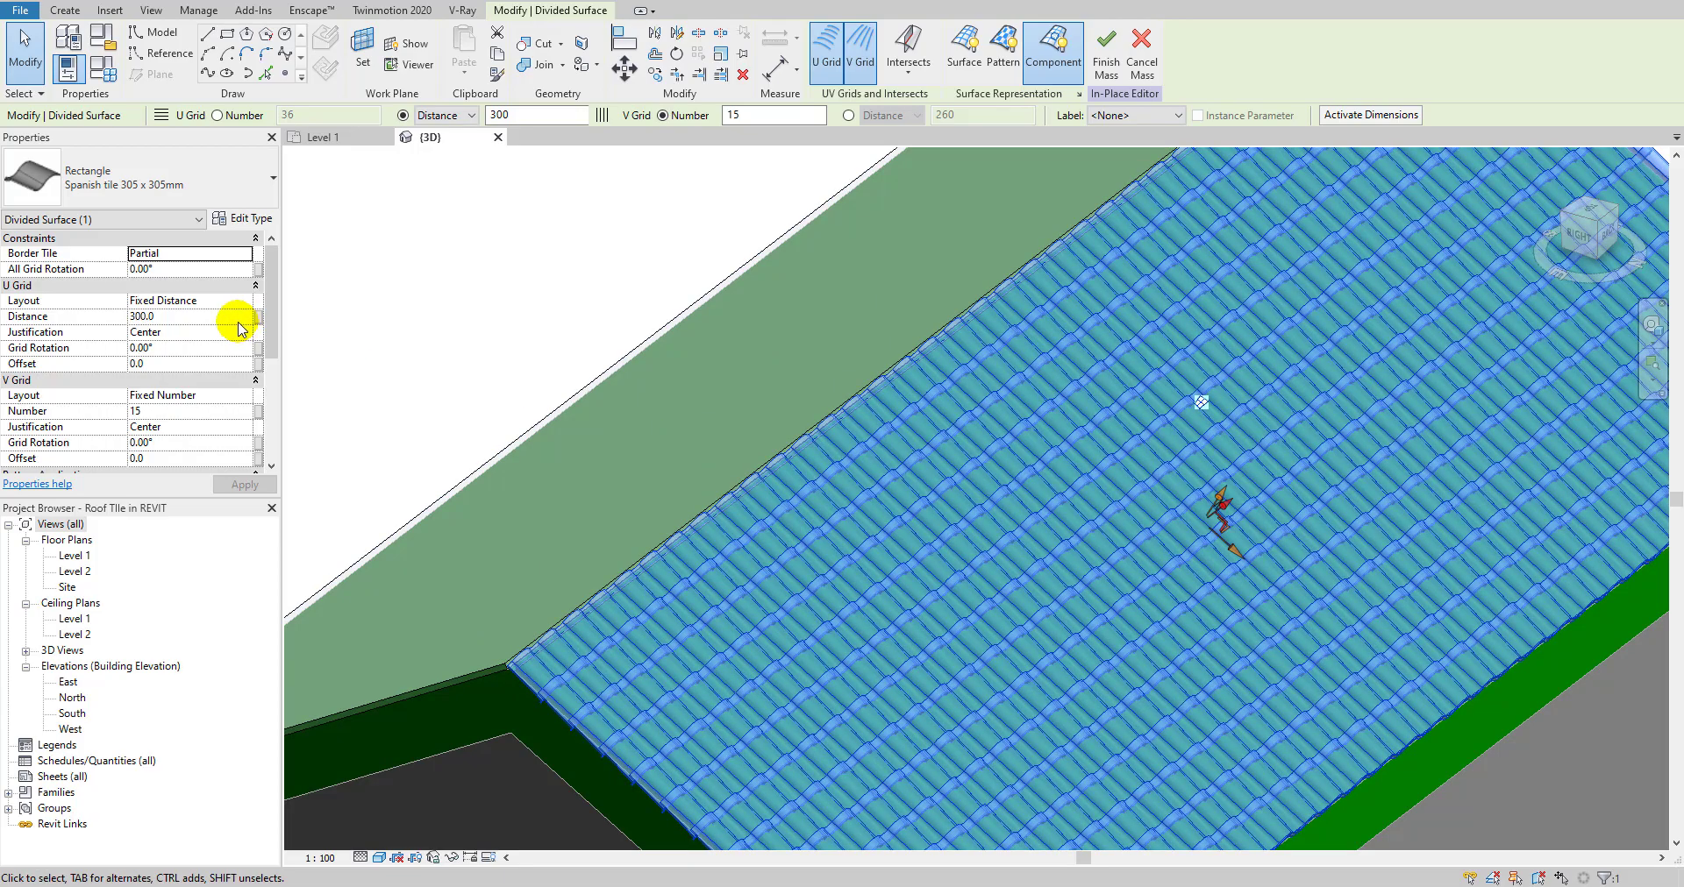
- Set the tiled surface's All Grid Rotation to 180° and apply it
{"action": "left_click", "coordinate": [186, 269]}
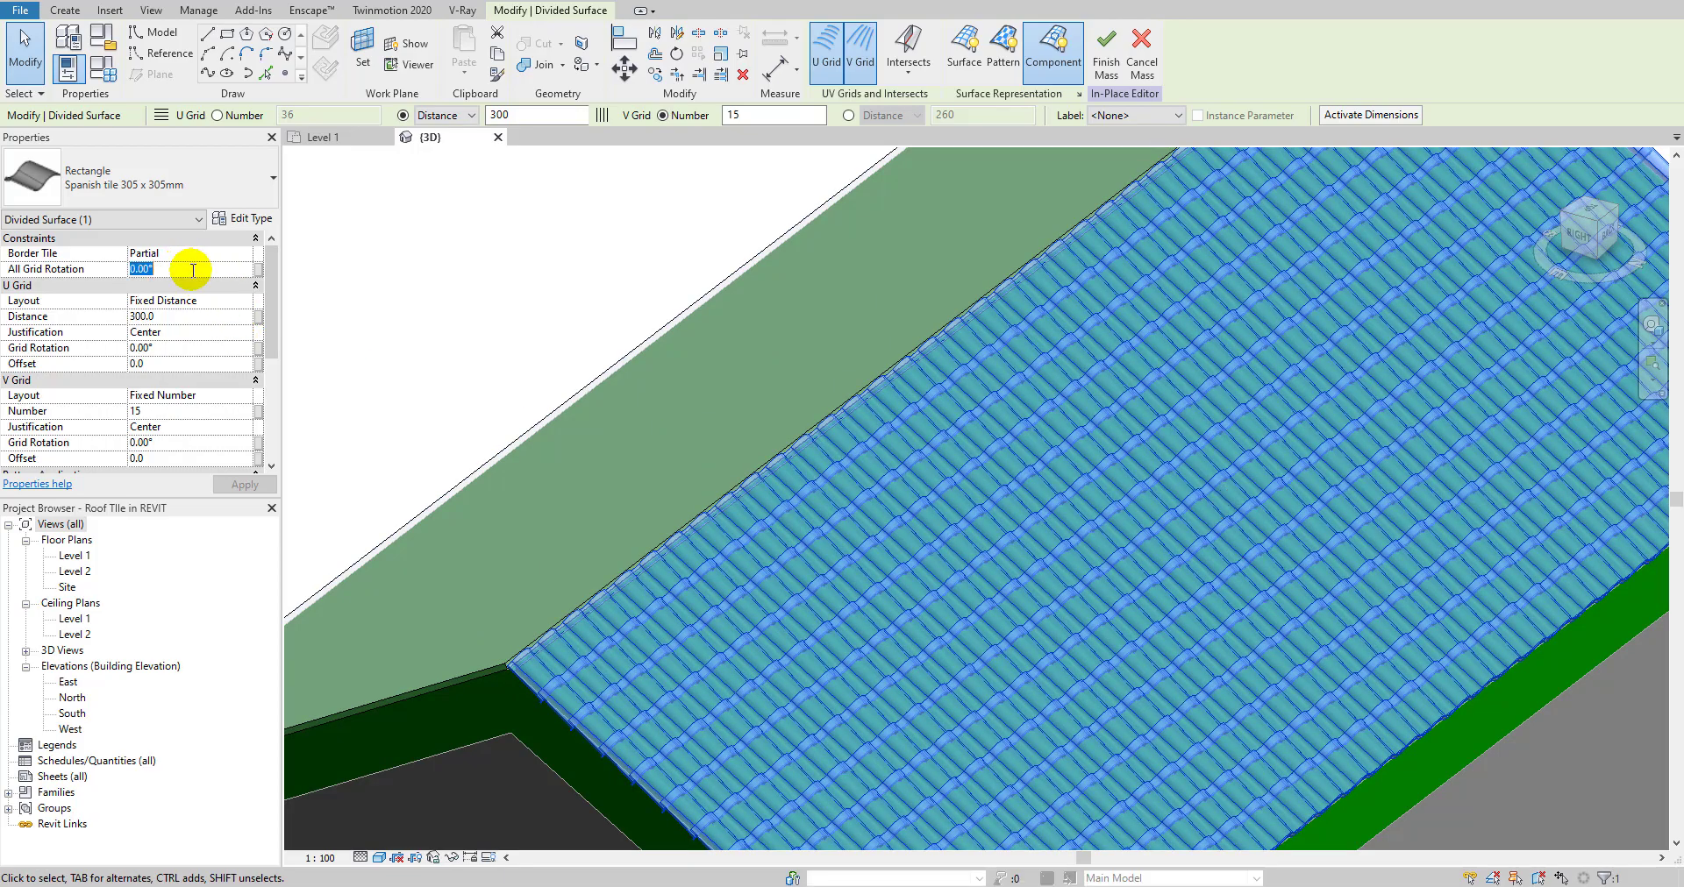
{"action": "type", "text": "90"}
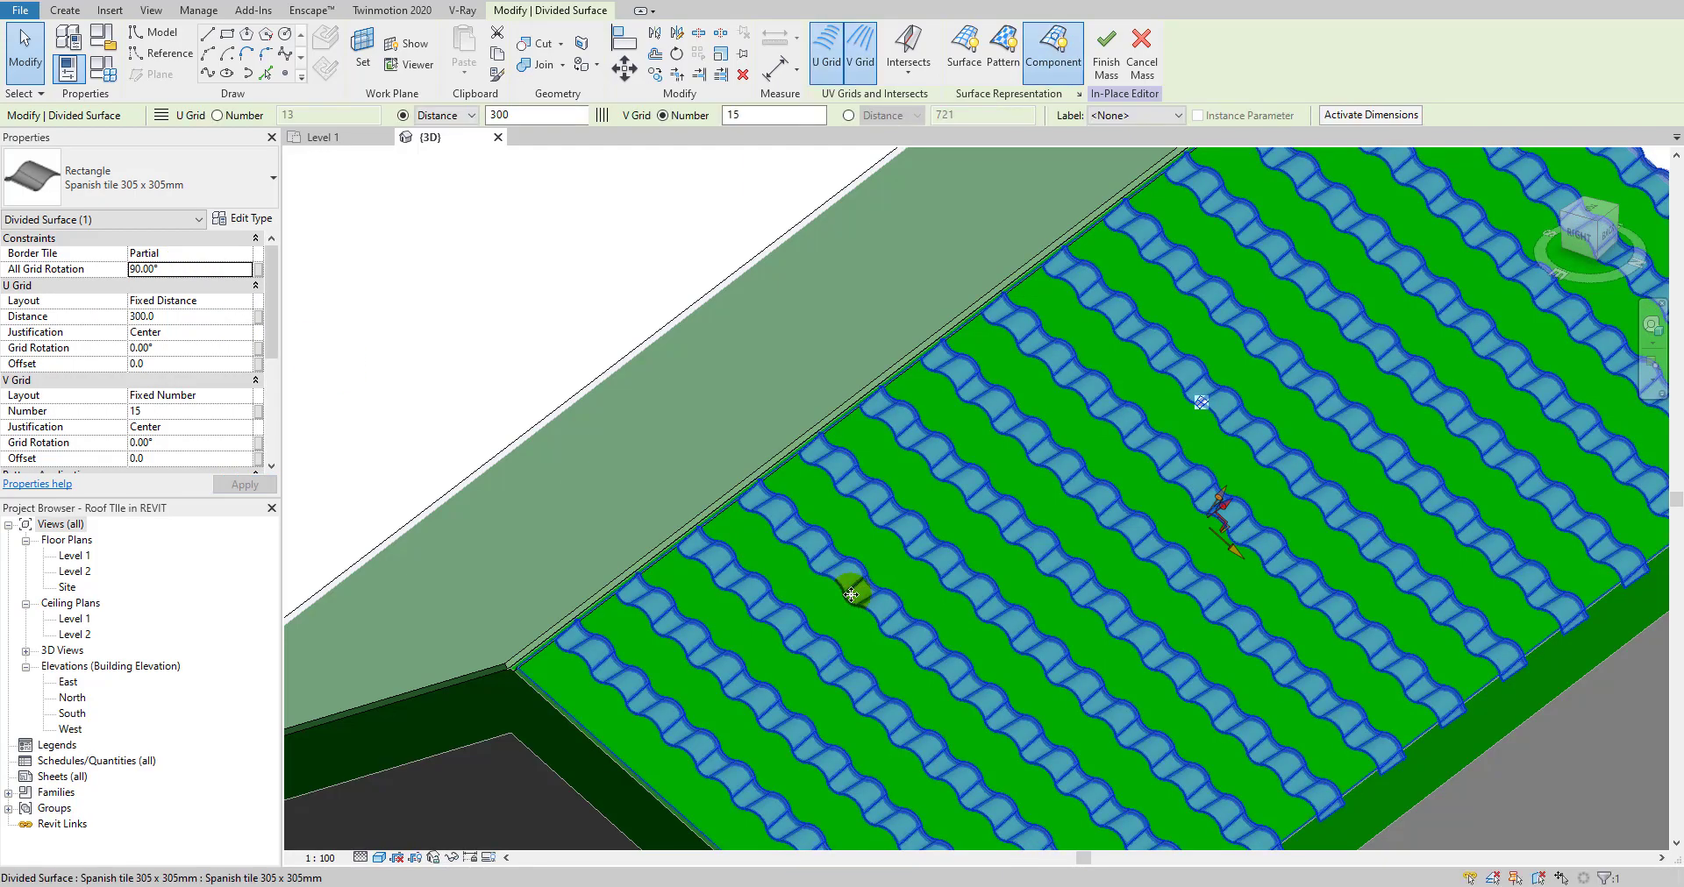
{"action": "left_click", "coordinate": [185, 269]}
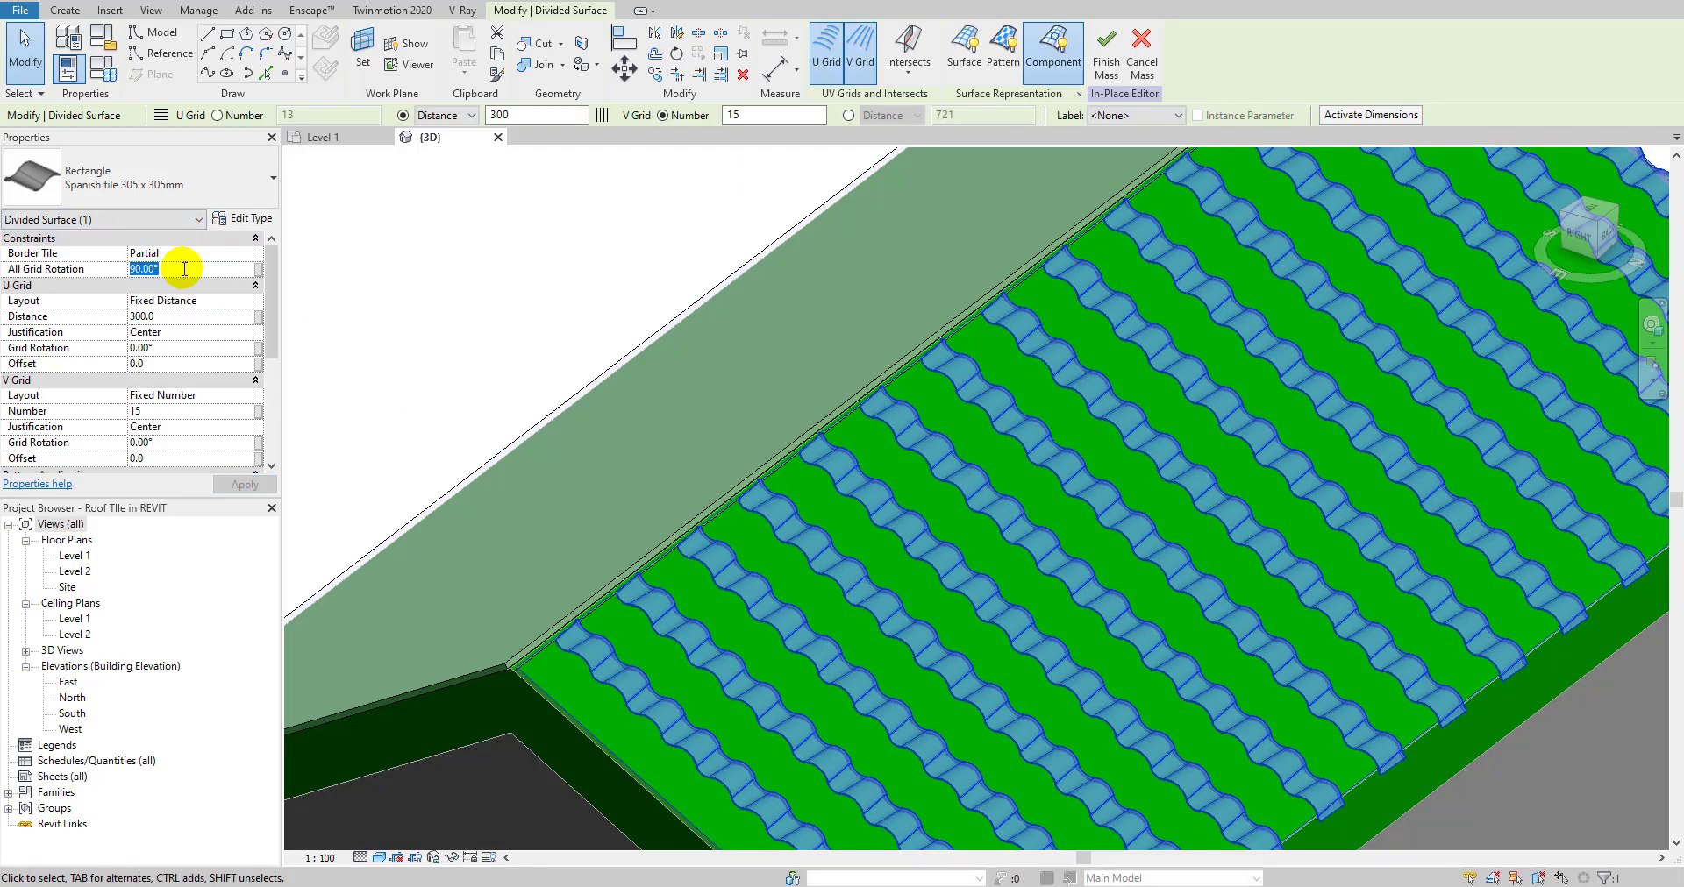
{"action": "left_click", "coordinate": [943, 589]}
{"action": "middle_click_drag", "start_coordinate": [1113, 669], "coordinate": [1377, 457], "text": "shift"}
{"action": "left_click", "coordinate": [1379, 460]}
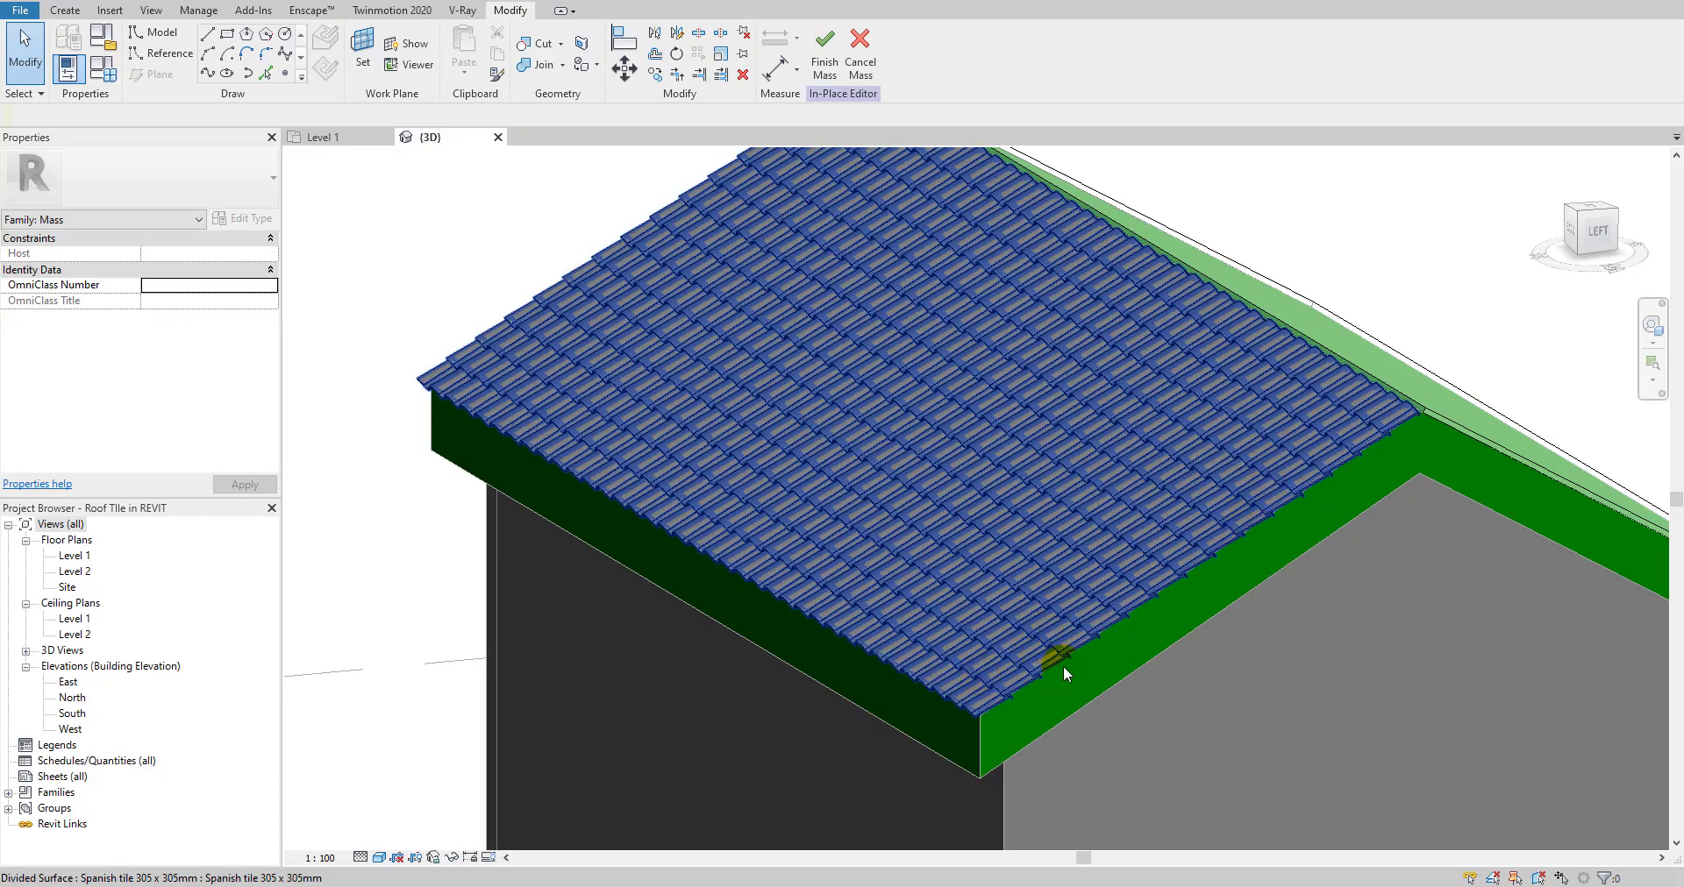
- Orbit around the house to bring the green untiled roof face into view
{"action": "scroll", "coordinate": [1062, 665], "scroll_direction": "up", "scroll_amount": 5}
{"action": "scroll", "coordinate": [1140, 592], "scroll_direction": "up", "scroll_amount": 4}
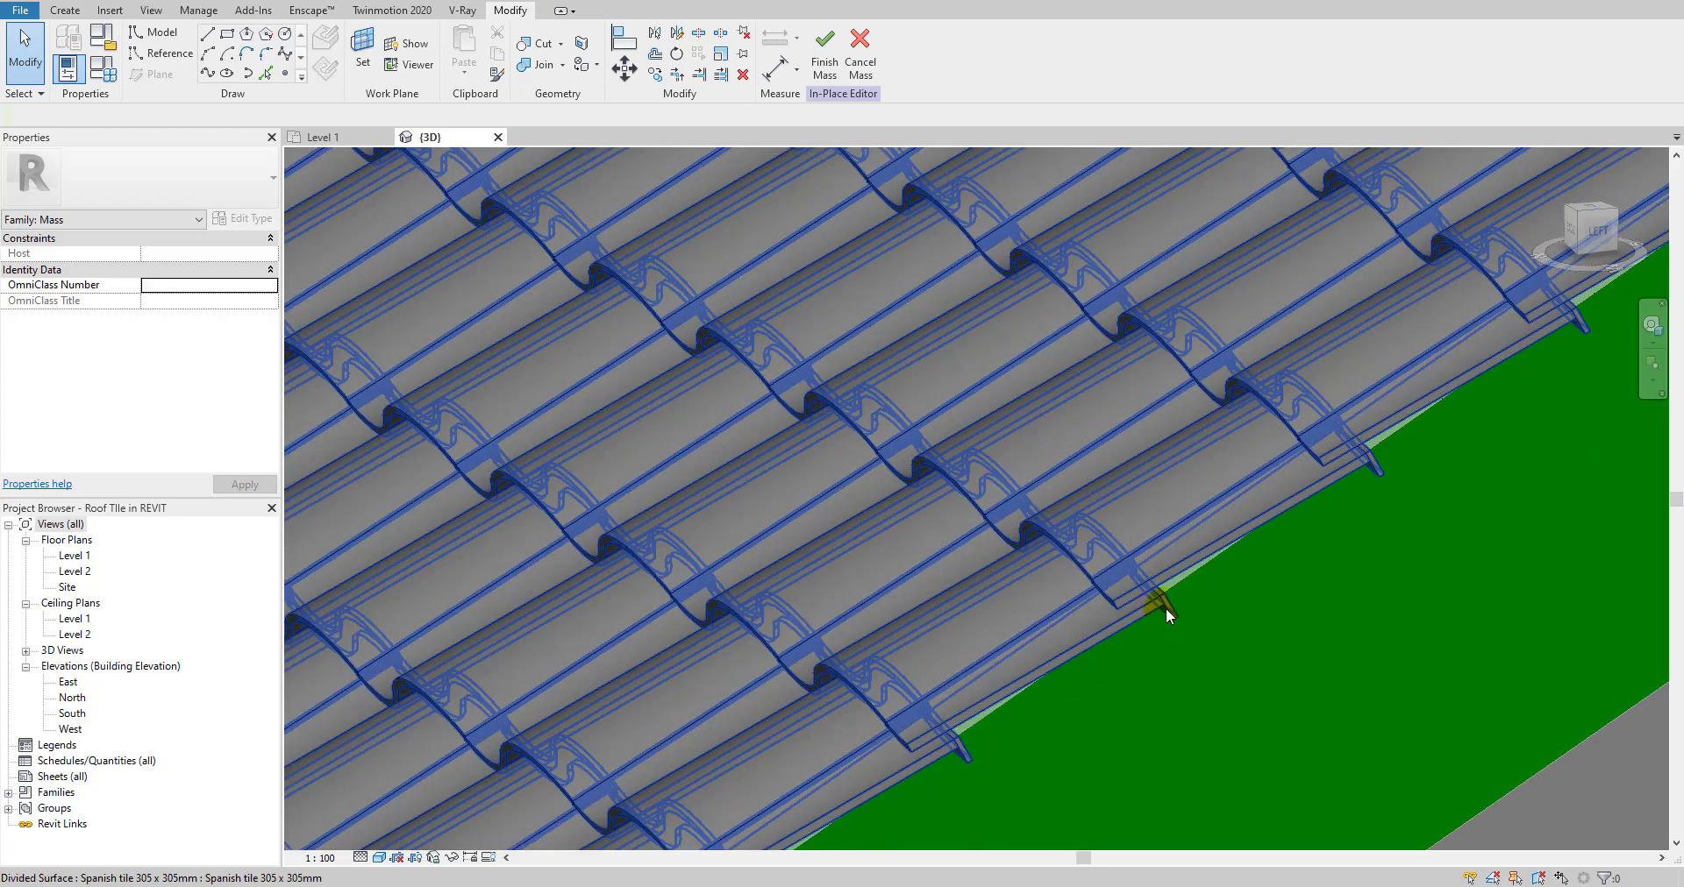
{"action": "scroll", "coordinate": [1154, 588], "scroll_direction": "down", "scroll_amount": 8}
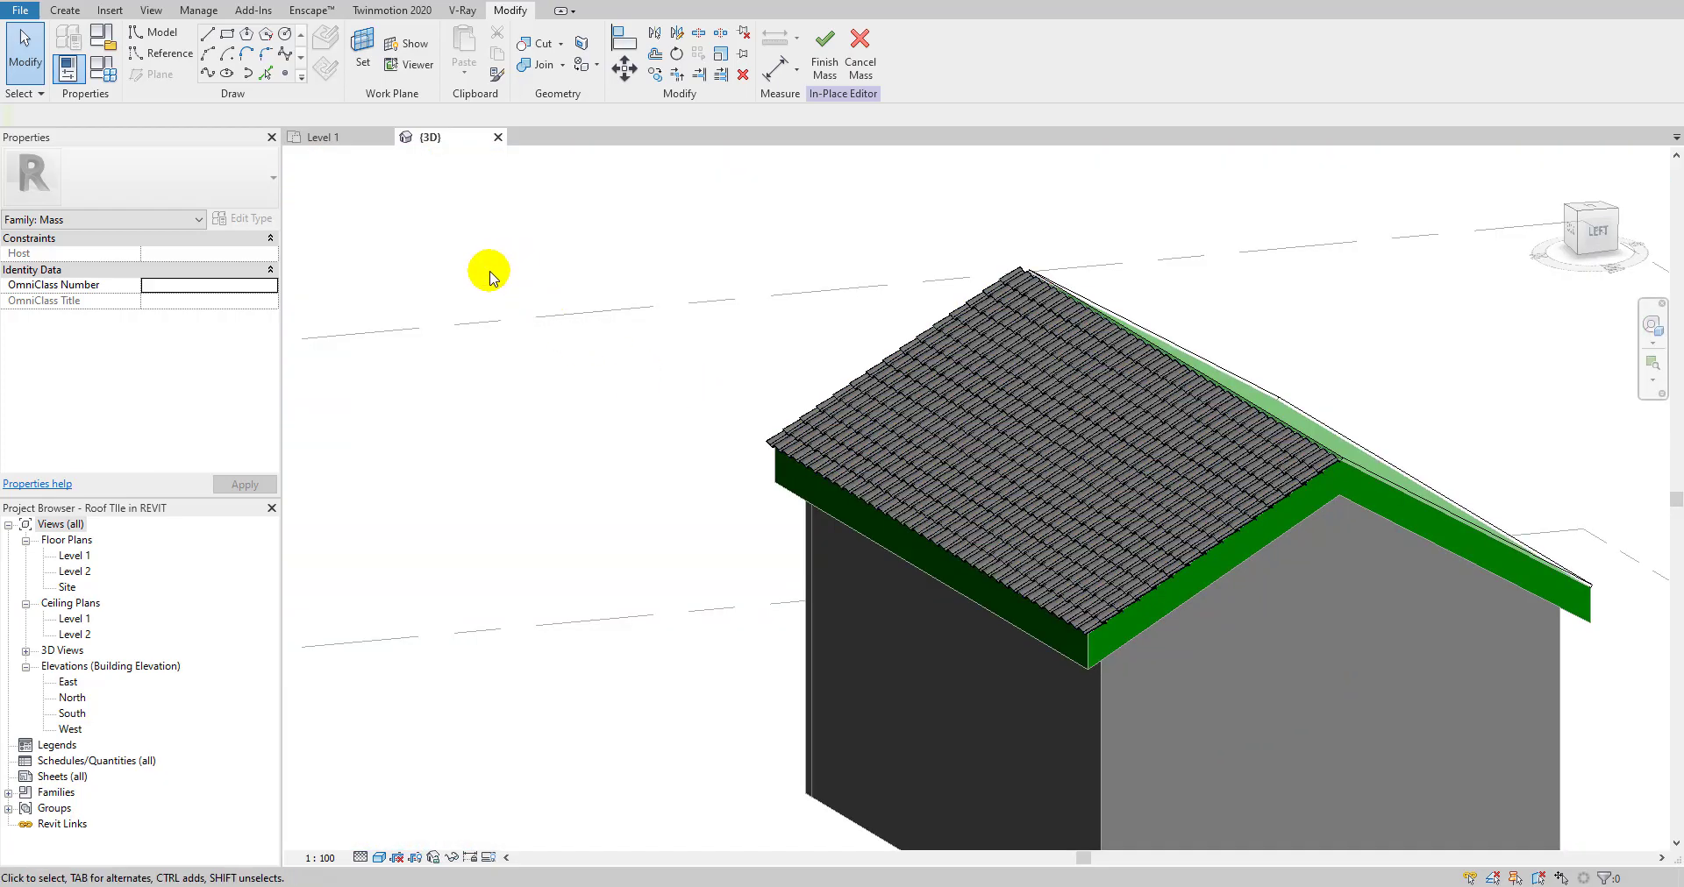
{"action": "left_click", "coordinate": [325, 137]}
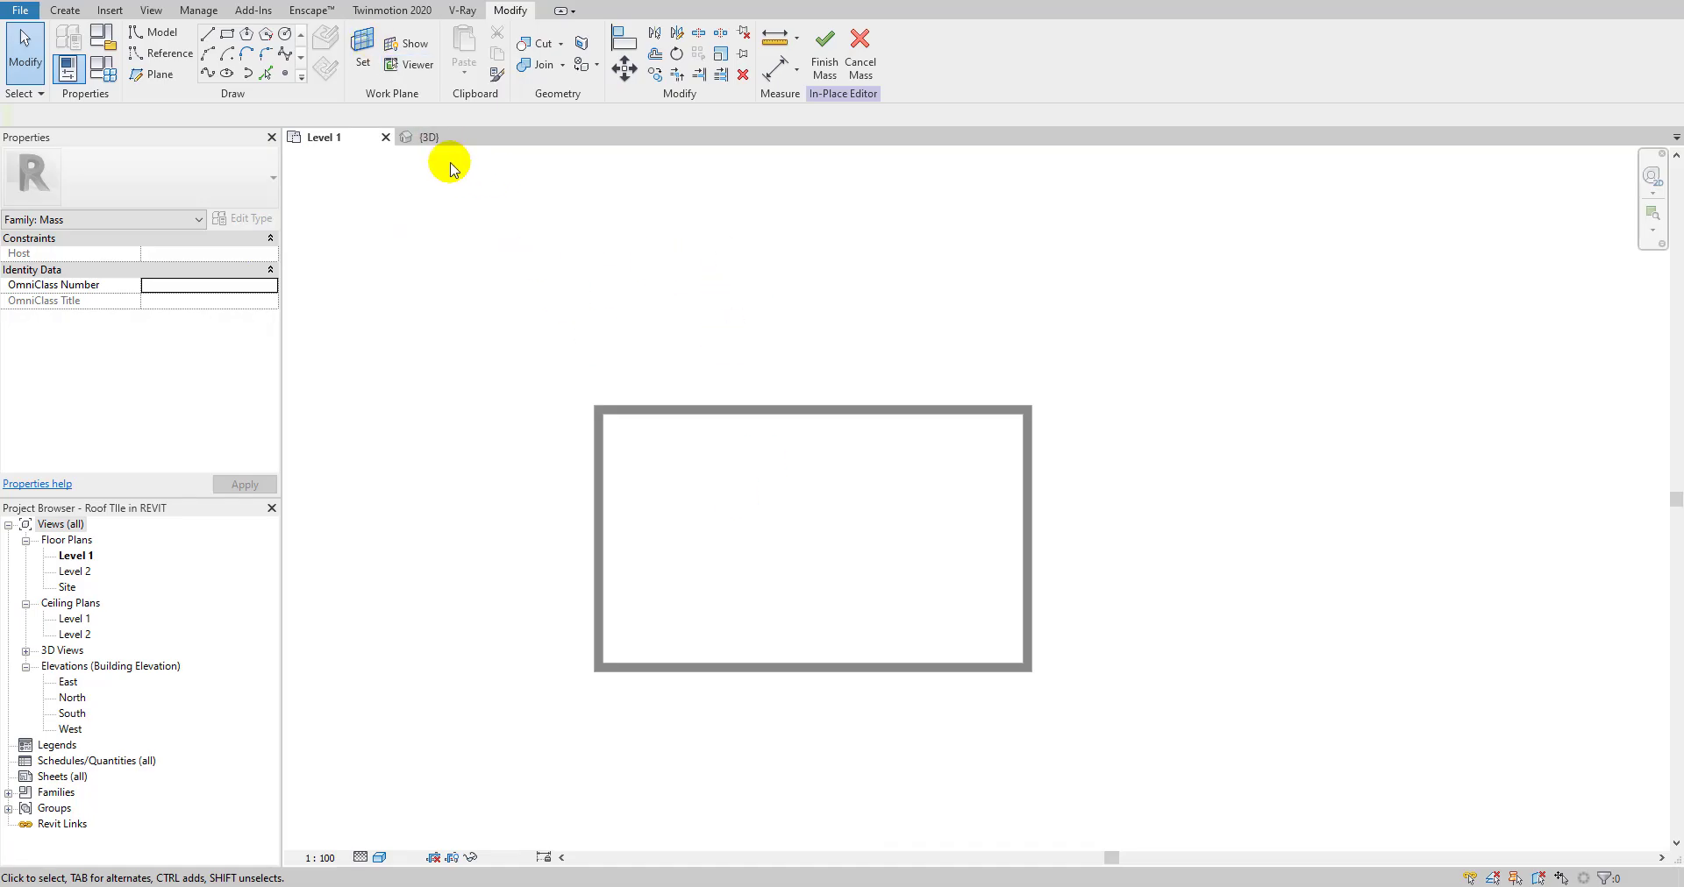
{"action": "left_click", "coordinate": [428, 138]}
{"action": "middle_click_drag", "start_coordinate": [1071, 469], "coordinate": [1045, 682], "text": "shift"}
{"action": "middle_click_drag", "start_coordinate": [1131, 571], "coordinate": [612, 582], "text": "shift"}
{"action": "middle_click_drag", "start_coordinate": [791, 496], "coordinate": [1120, 560], "text": "shift"}
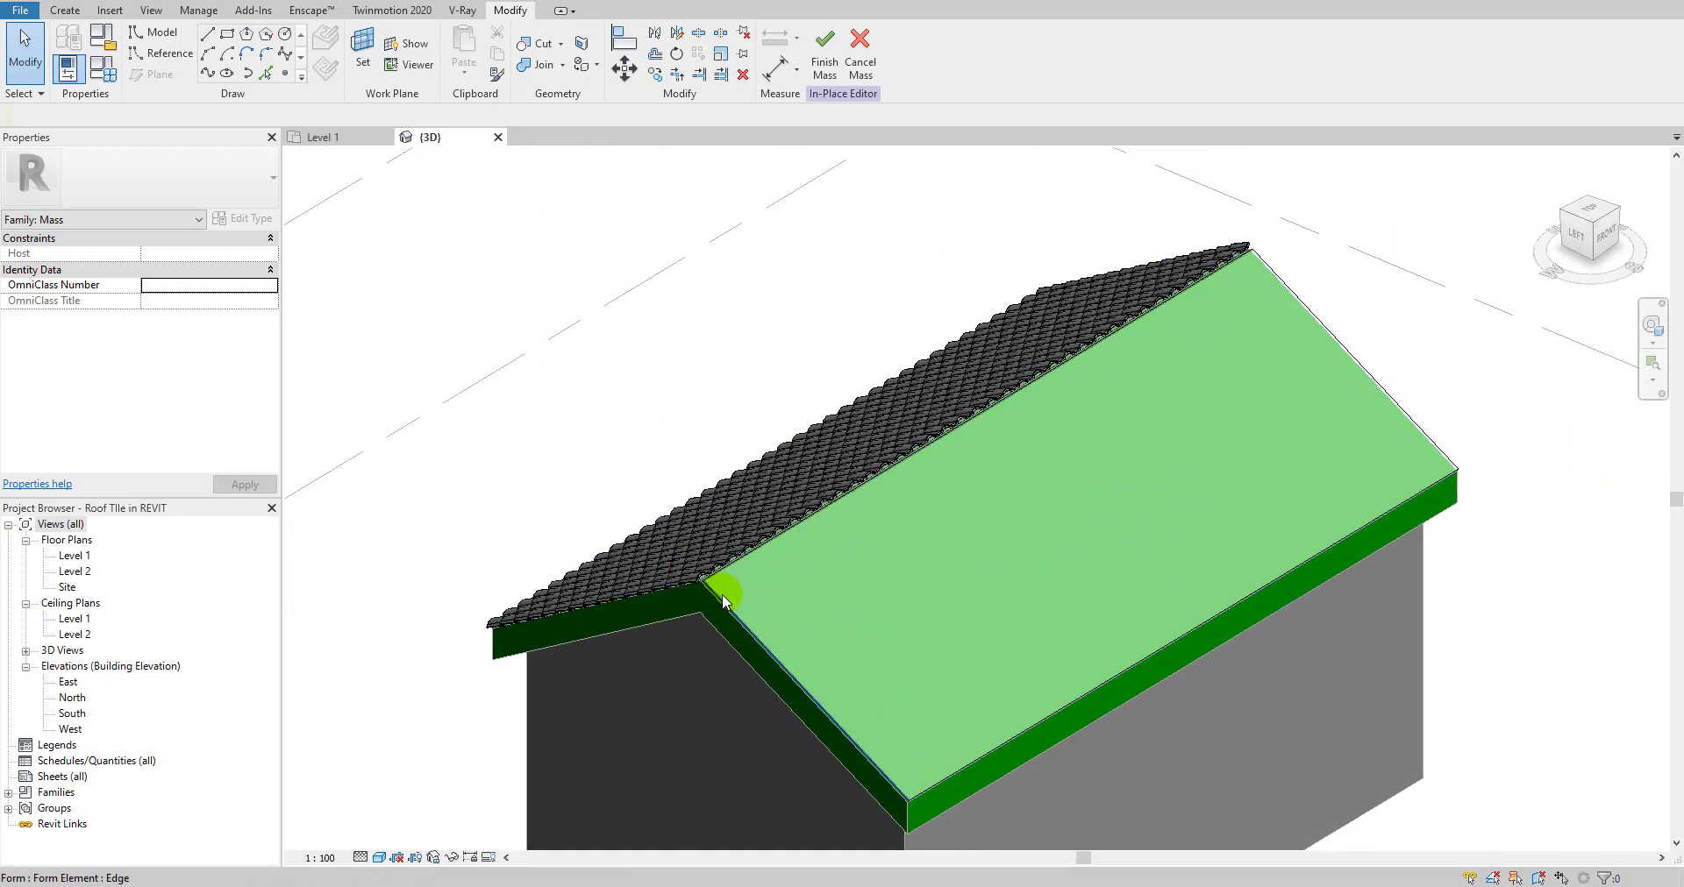
- Select the green roof face and divide it into a 10 by 10 grid
{"action": "scroll", "coordinate": [722, 593], "scroll_direction": "up", "scroll_amount": 3}
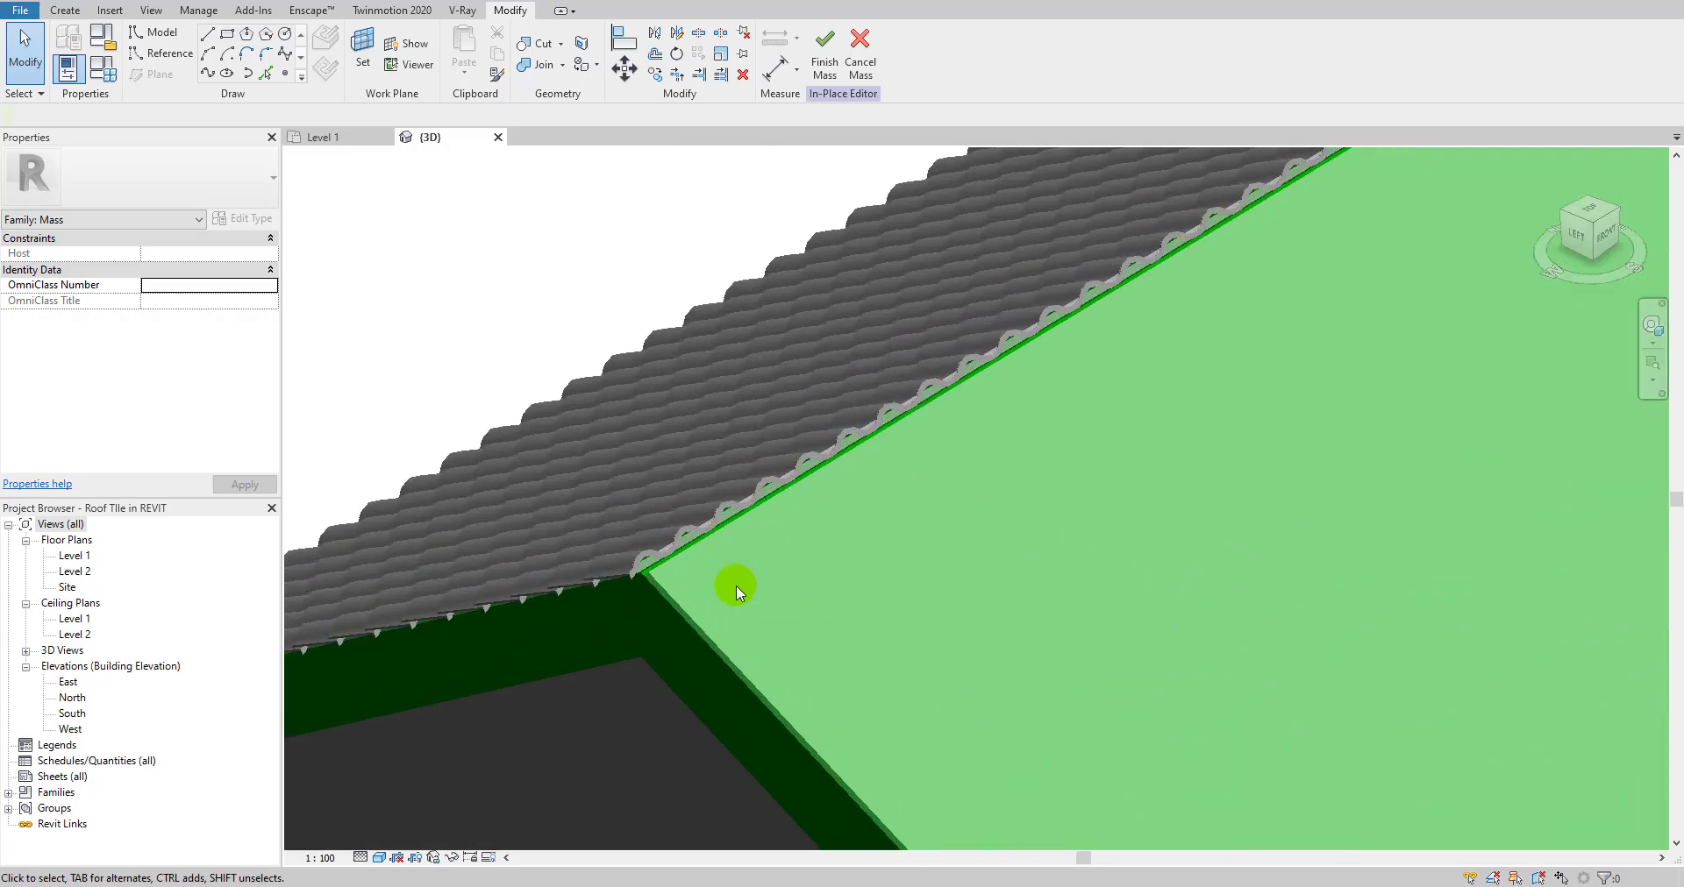
{"action": "left_click", "coordinate": [679, 565]}
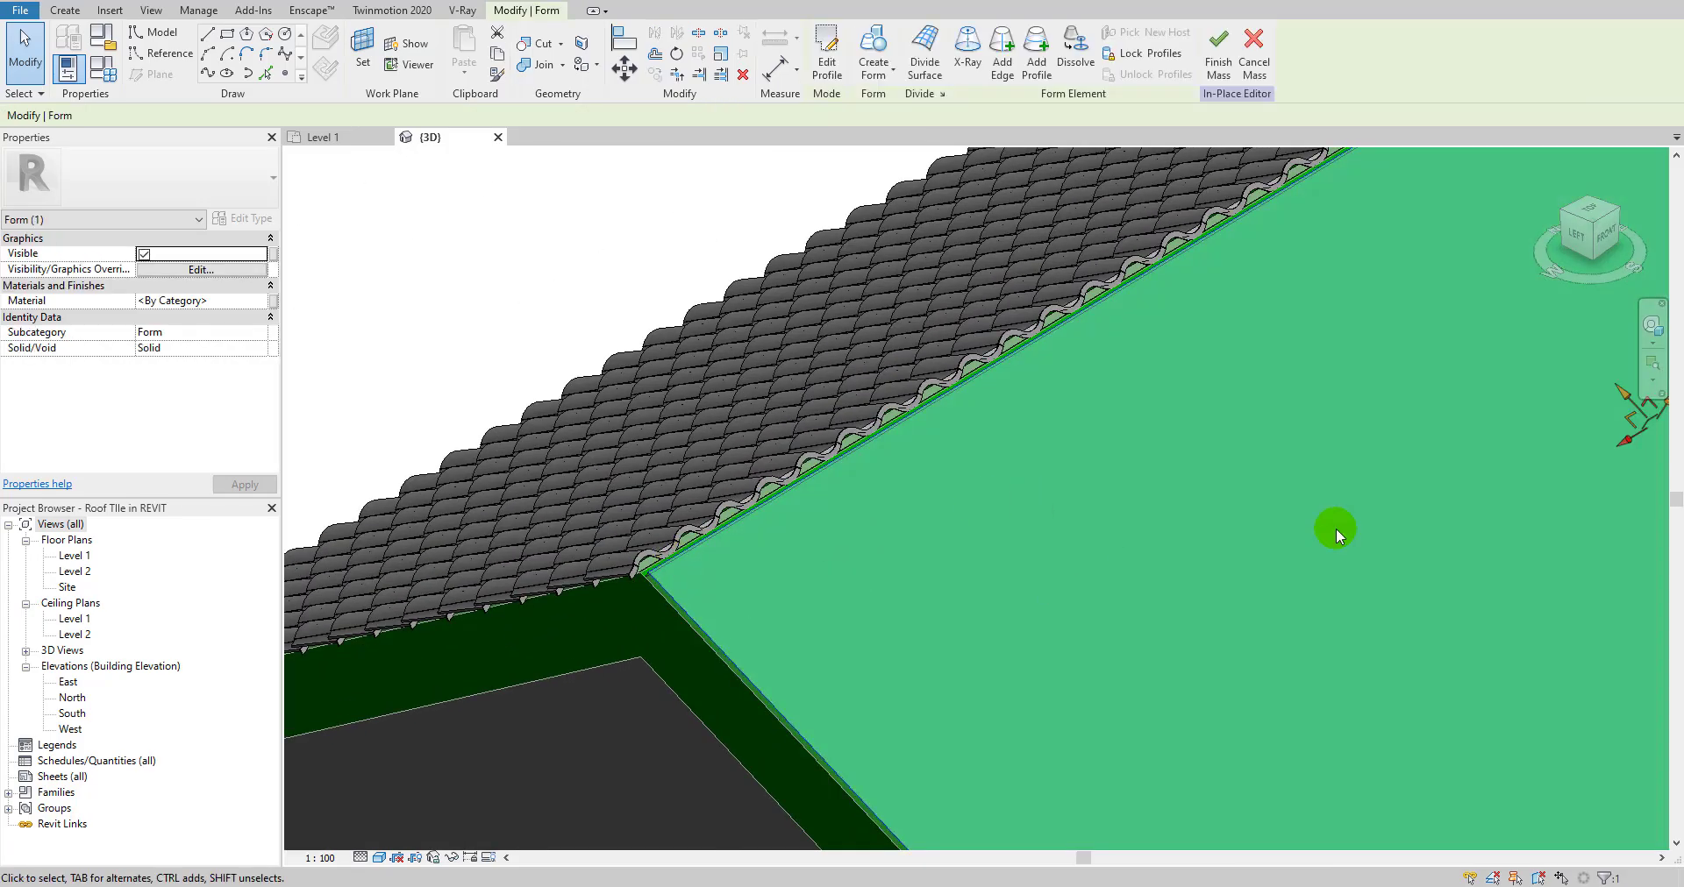
{"action": "scroll", "coordinate": [1304, 502], "scroll_direction": "down", "scroll_amount": 5}
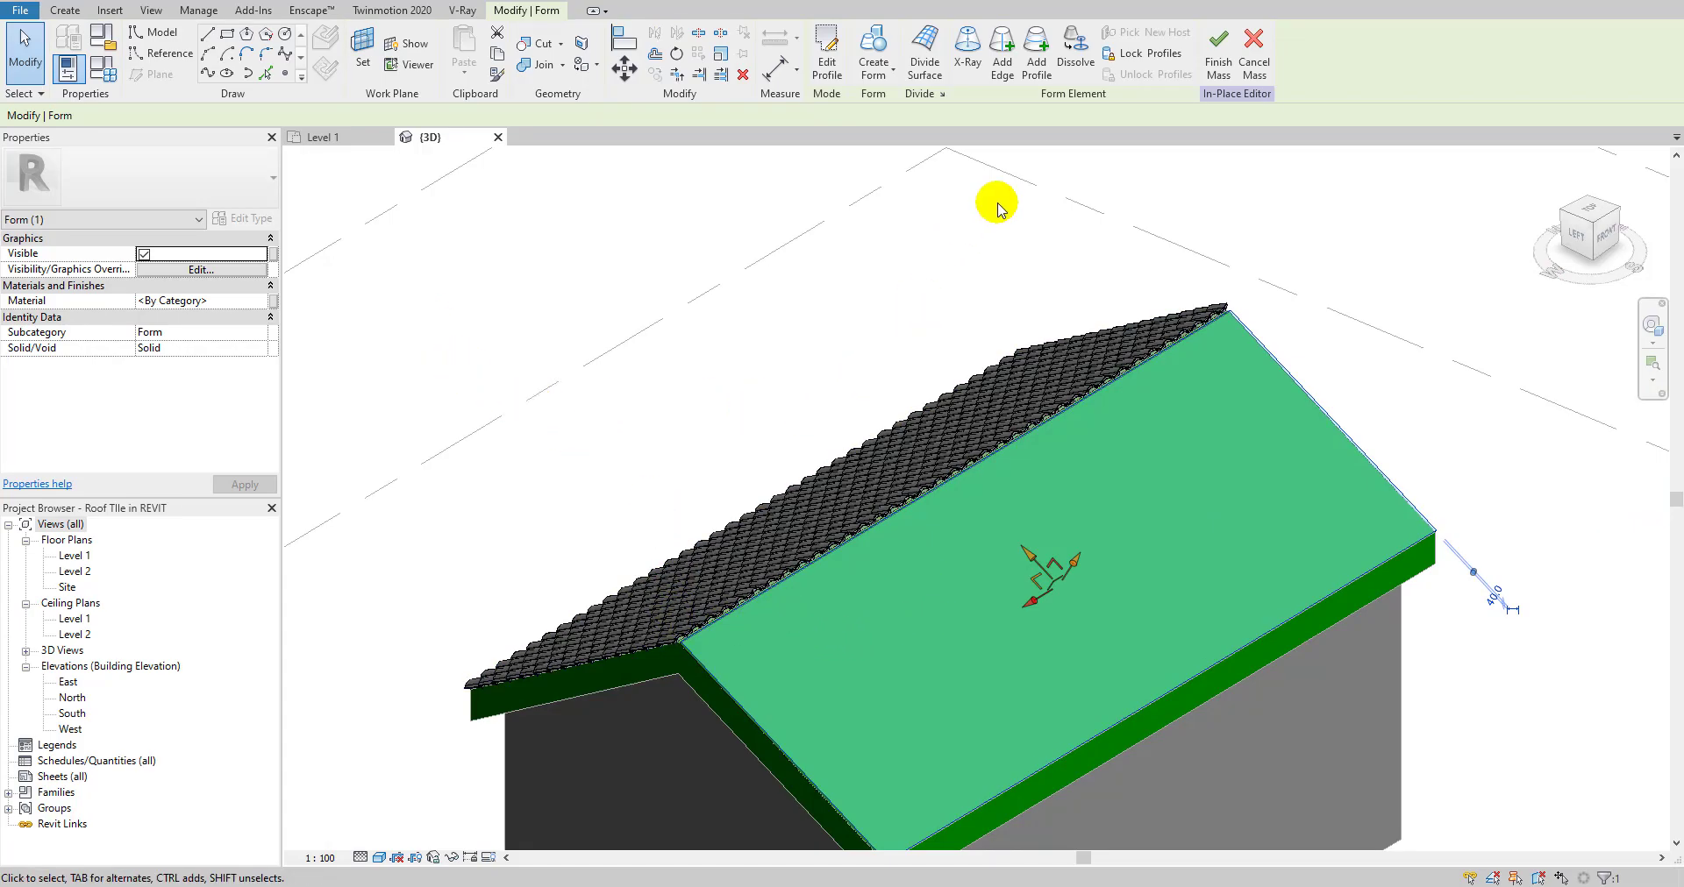
{"action": "left_click", "coordinate": [917, 67]}
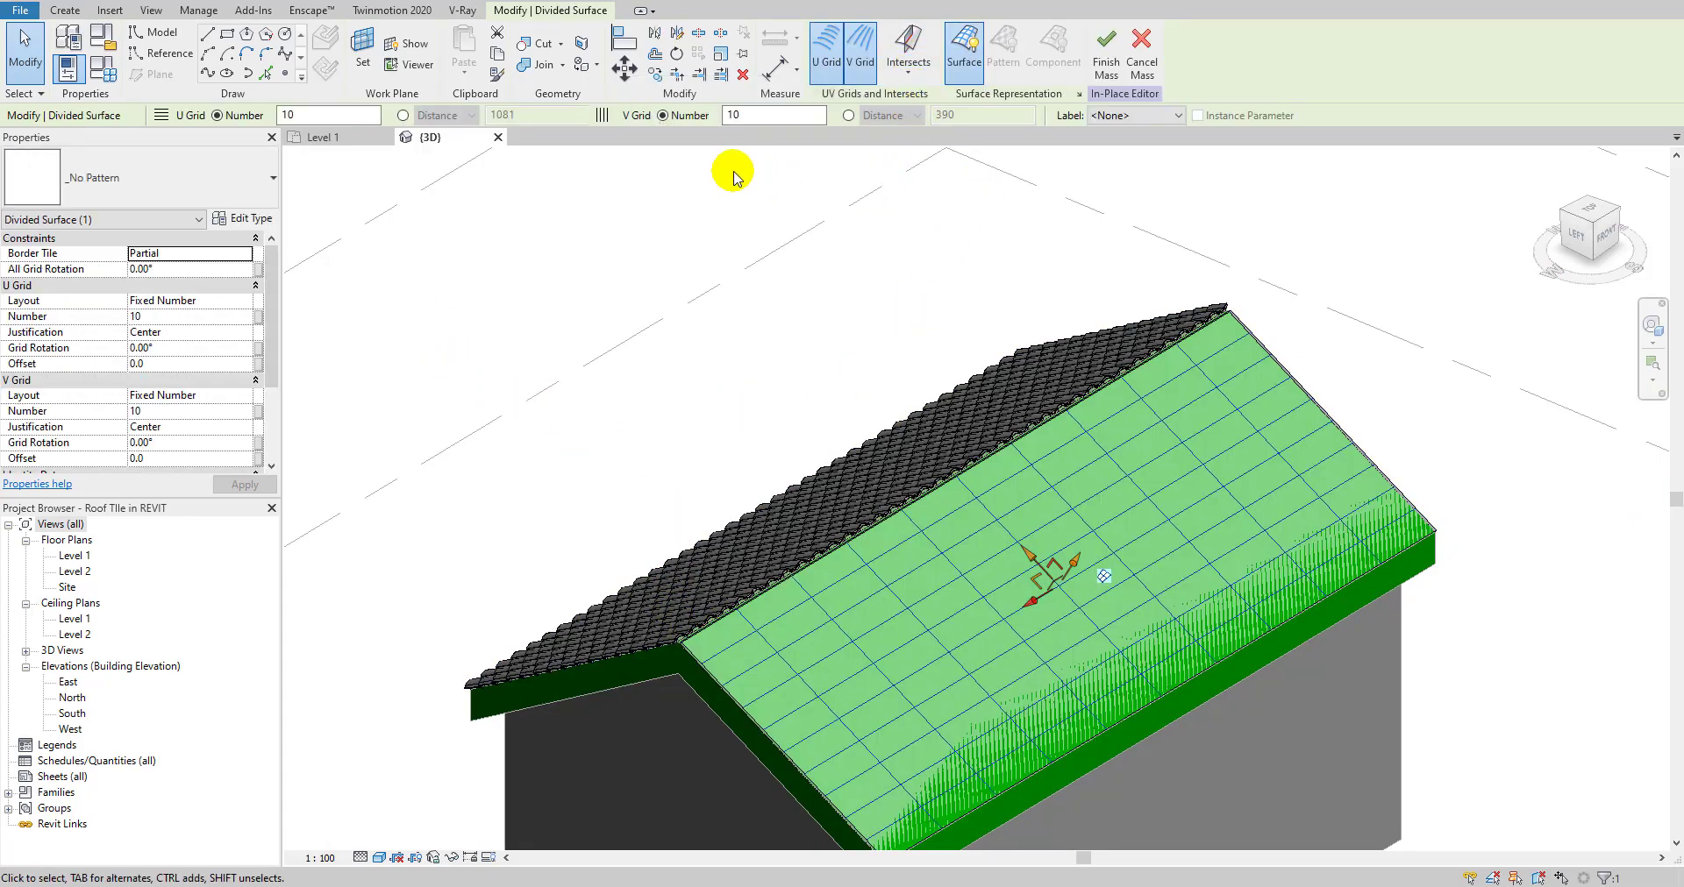
- Give the second roof grid a fixed 300 U spacing and 15 V divisions
{"action": "left_click", "coordinate": [403, 116]}
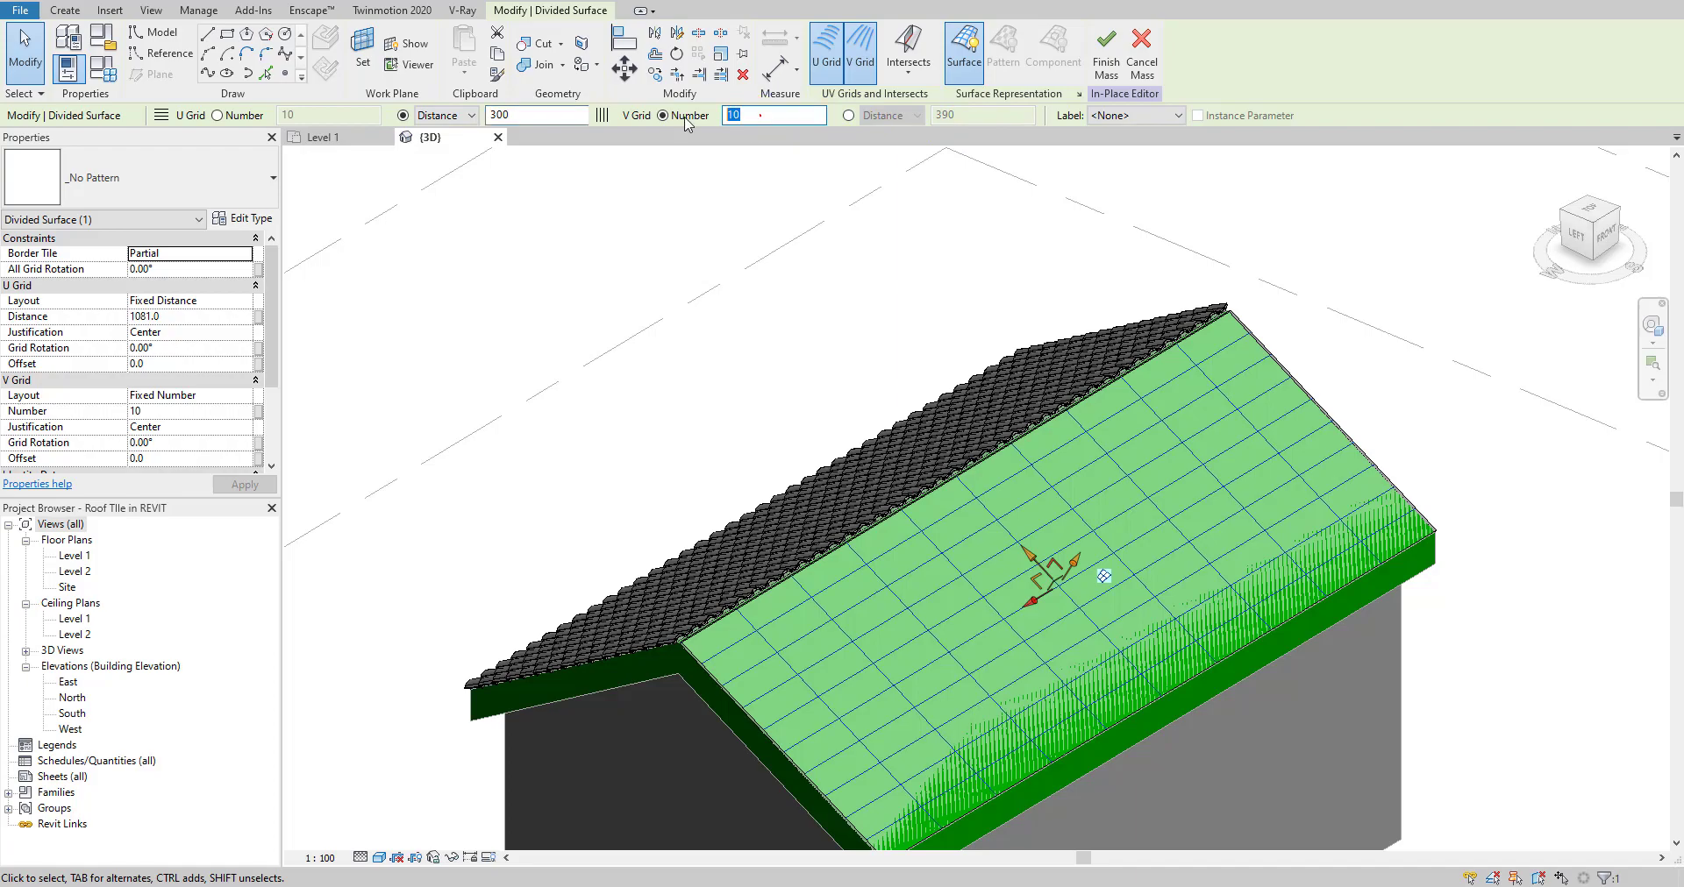
{"action": "type", "text": "41"}
{"action": "key", "text": "Return"}
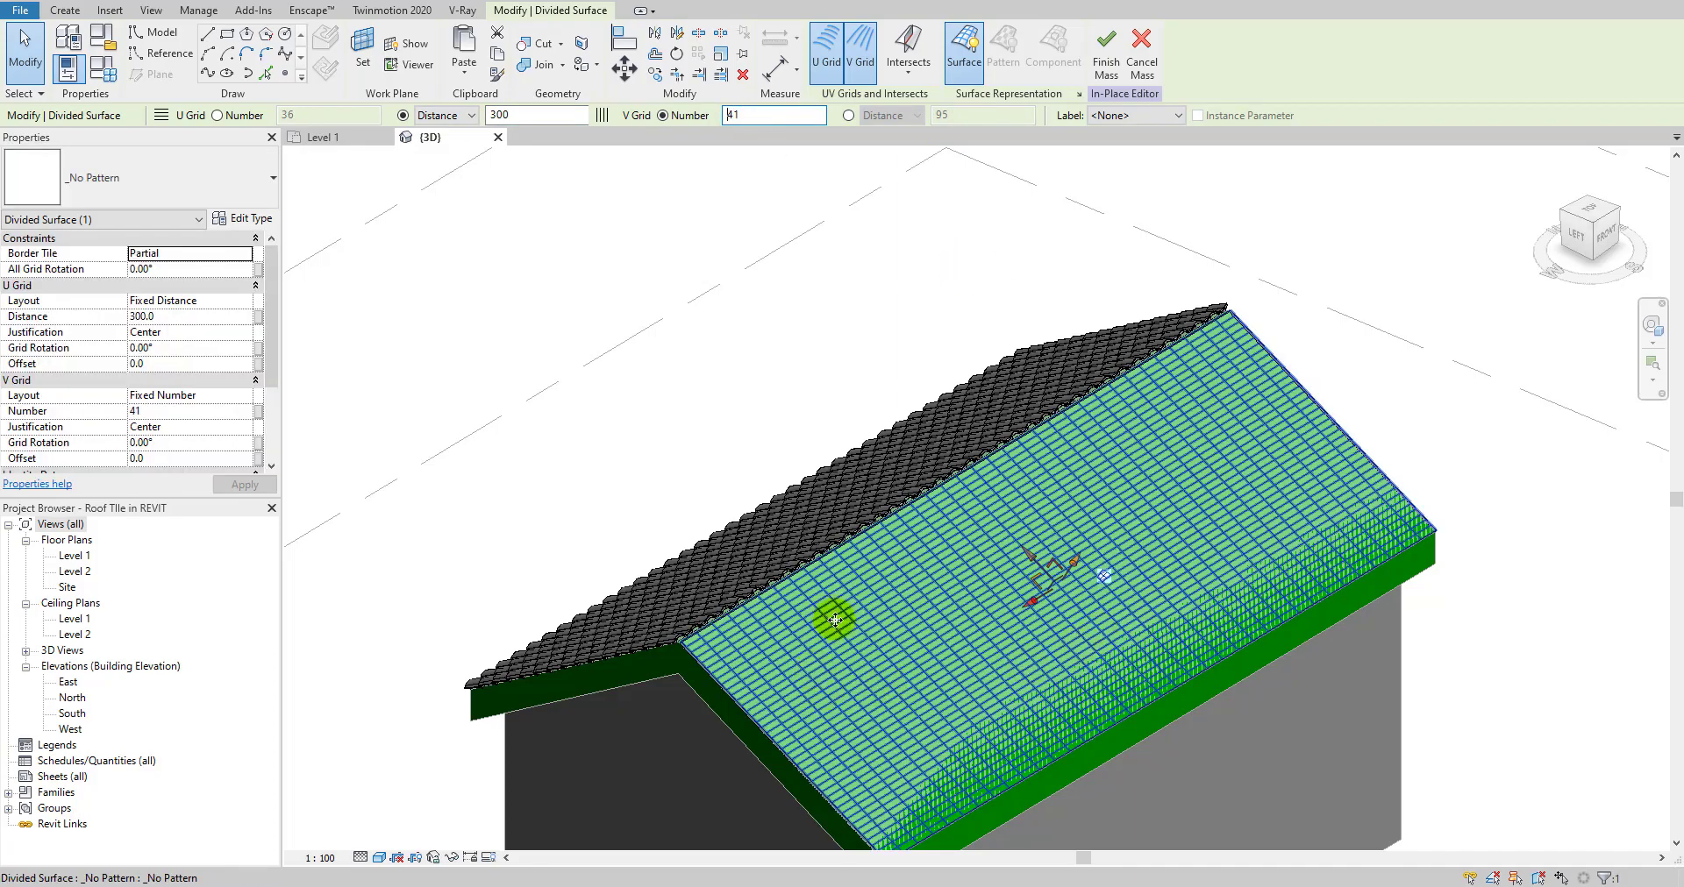
{"action": "scroll", "coordinate": [752, 741], "scroll_direction": "up", "scroll_amount": 3}
{"action": "middle_click_drag", "start_coordinate": [940, 692], "coordinate": [726, 642]}
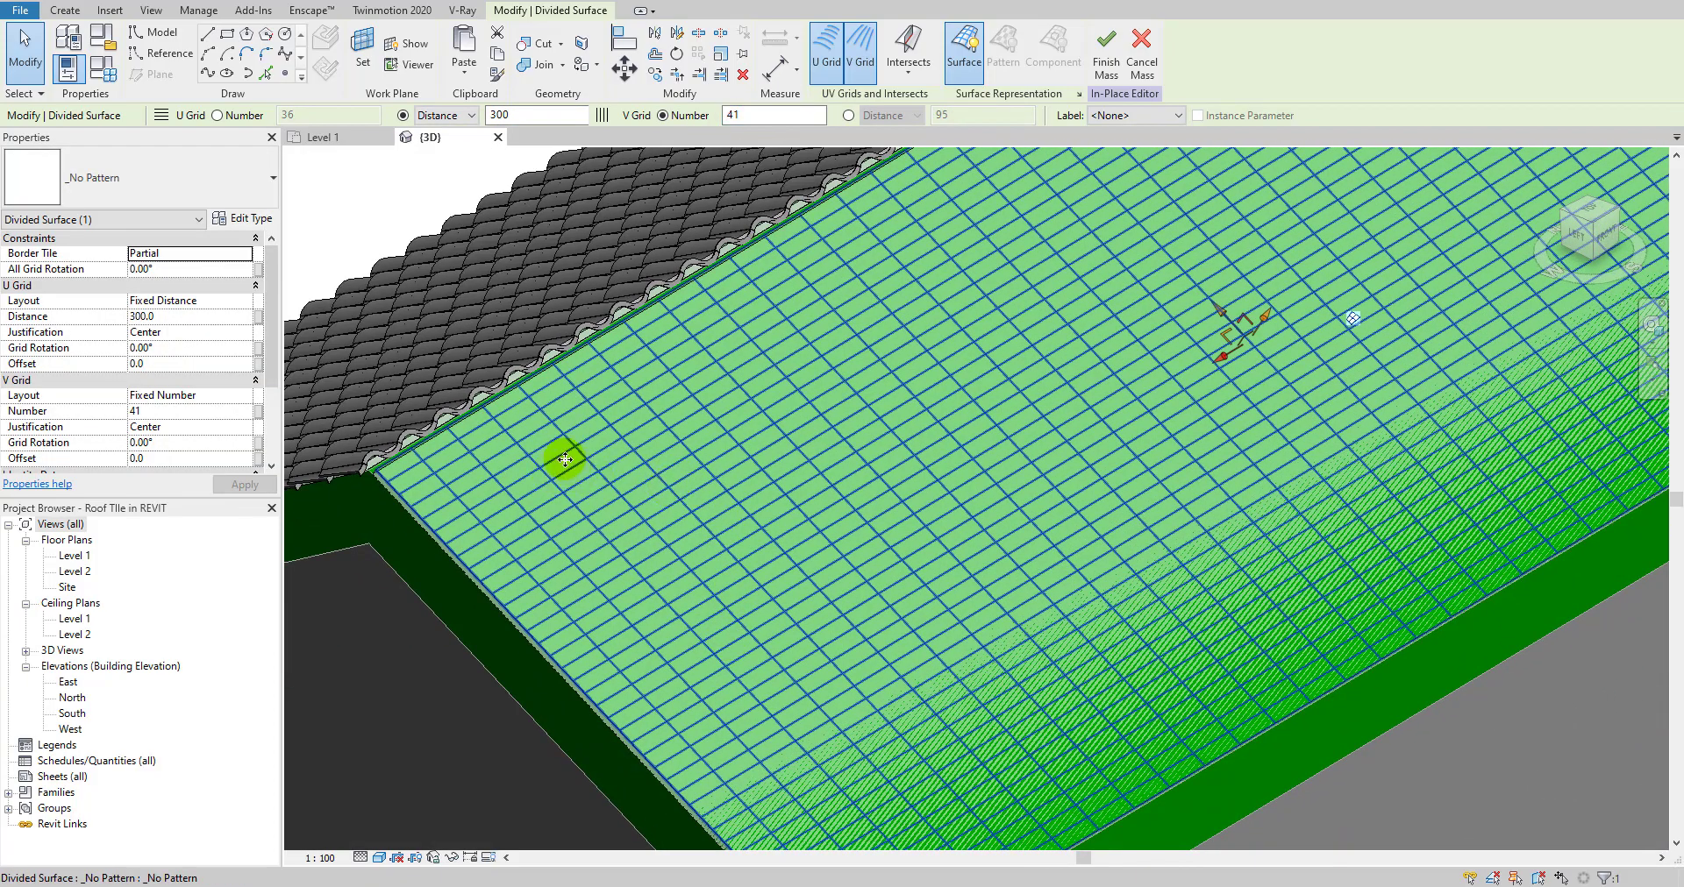
{"action": "scroll", "coordinate": [640, 481], "scroll_direction": "down", "scroll_amount": 5}
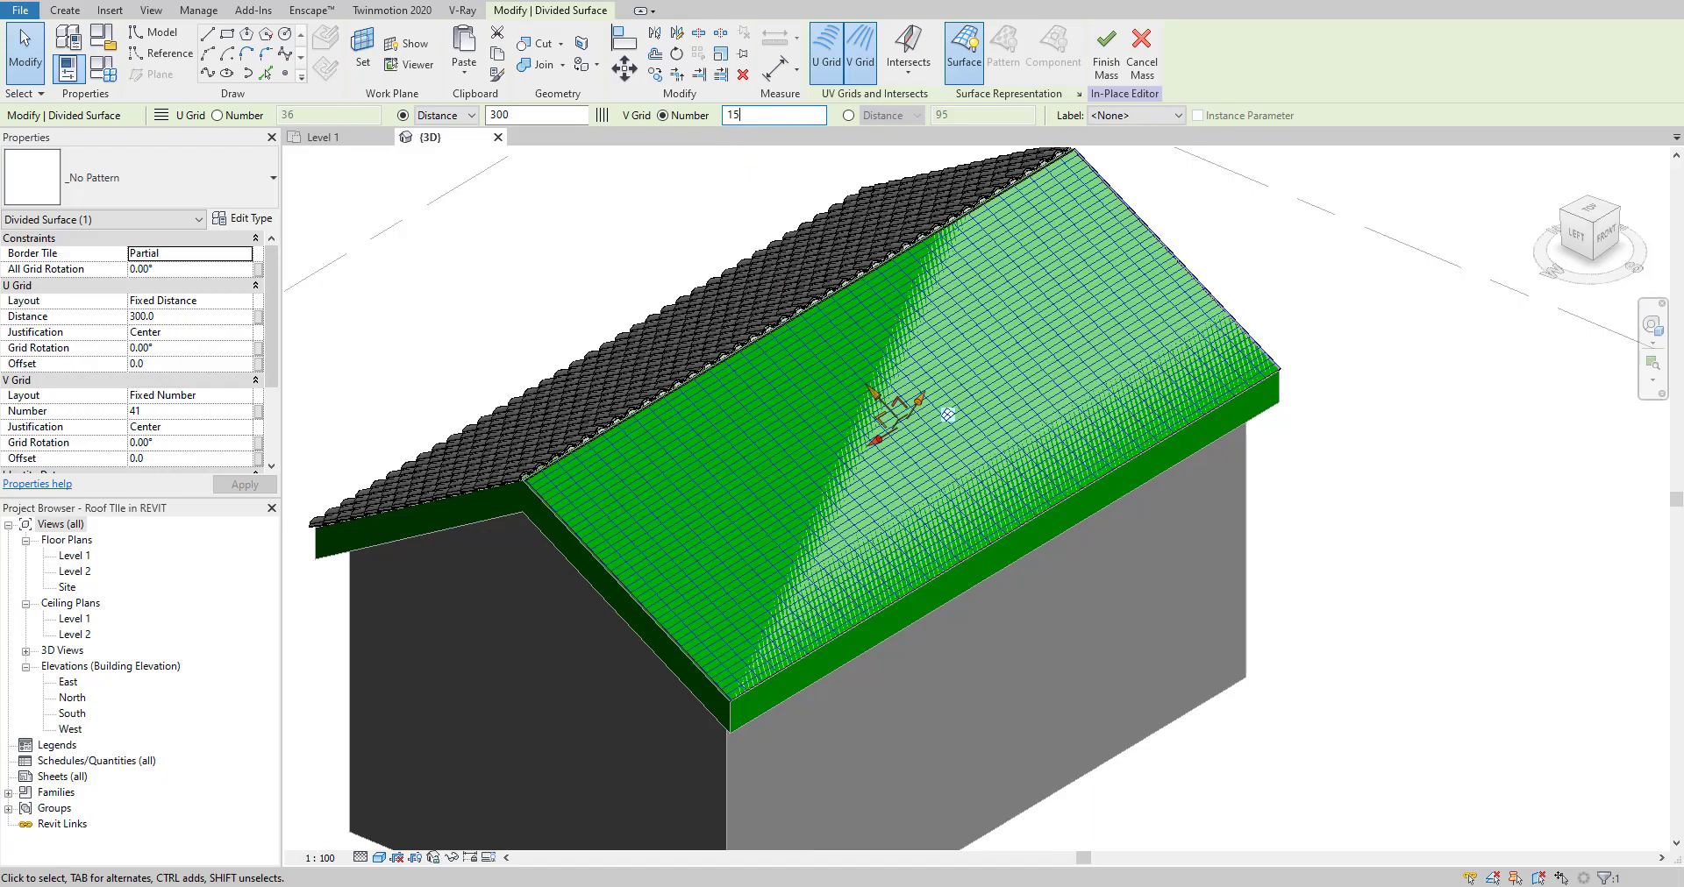
{"action": "key", "text": "Return"}
{"action": "scroll", "coordinate": [613, 499], "scroll_direction": "up", "scroll_amount": 3}
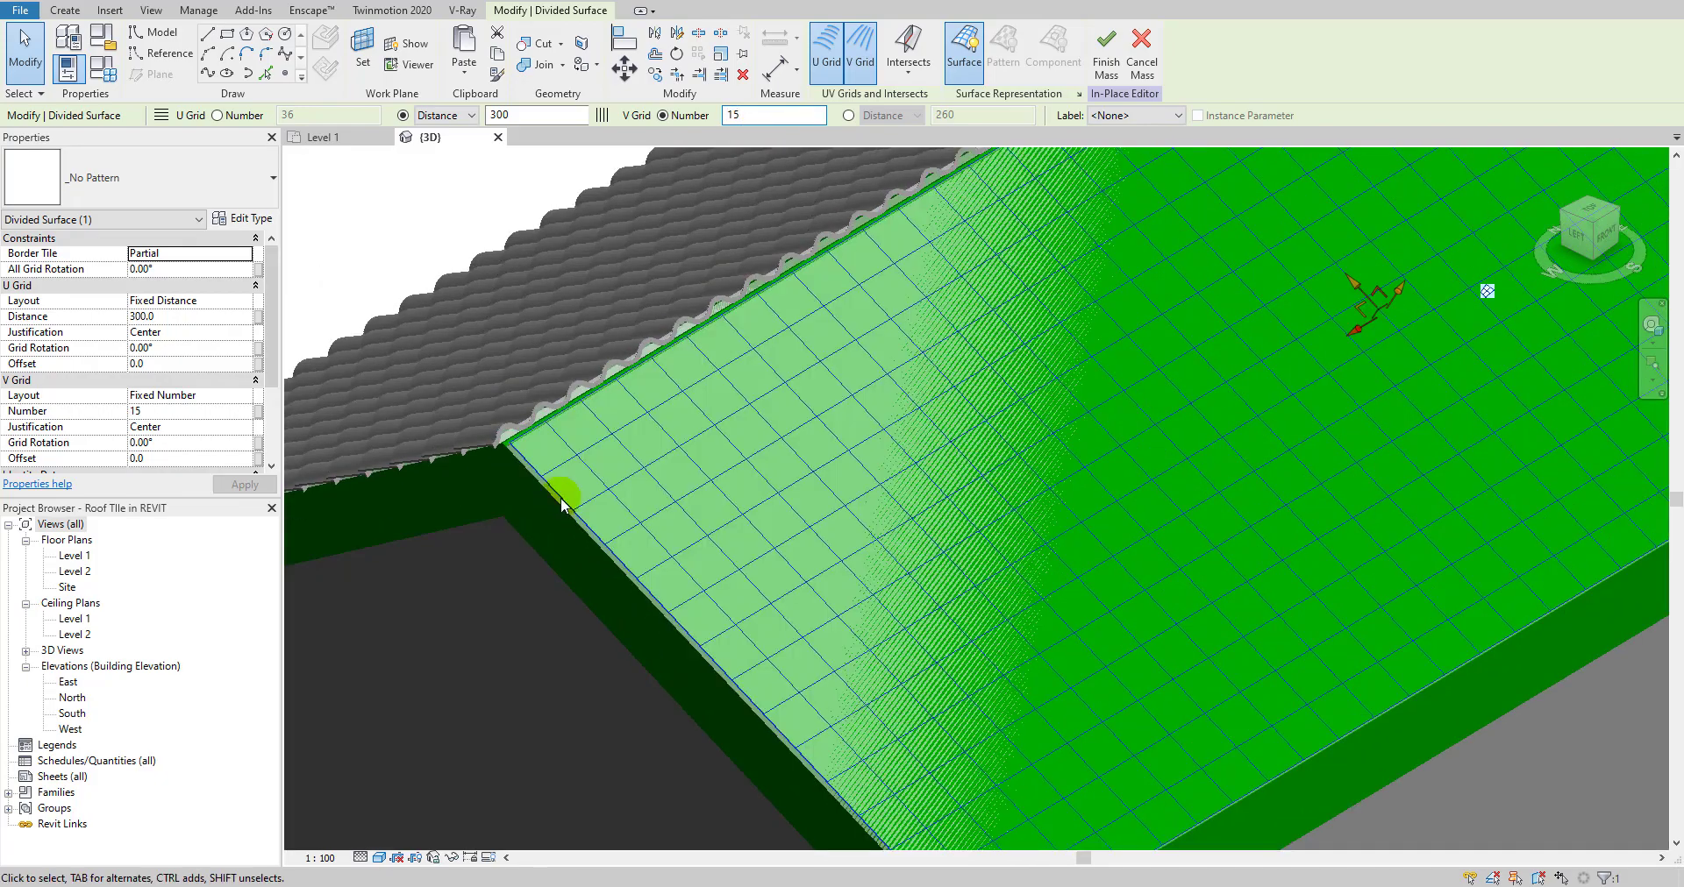
{"action": "middle_click_drag", "start_coordinate": [650, 429], "coordinate": [649, 449]}
{"action": "middle_click_drag", "start_coordinate": [876, 439], "coordinate": [842, 496], "text": "shift"}
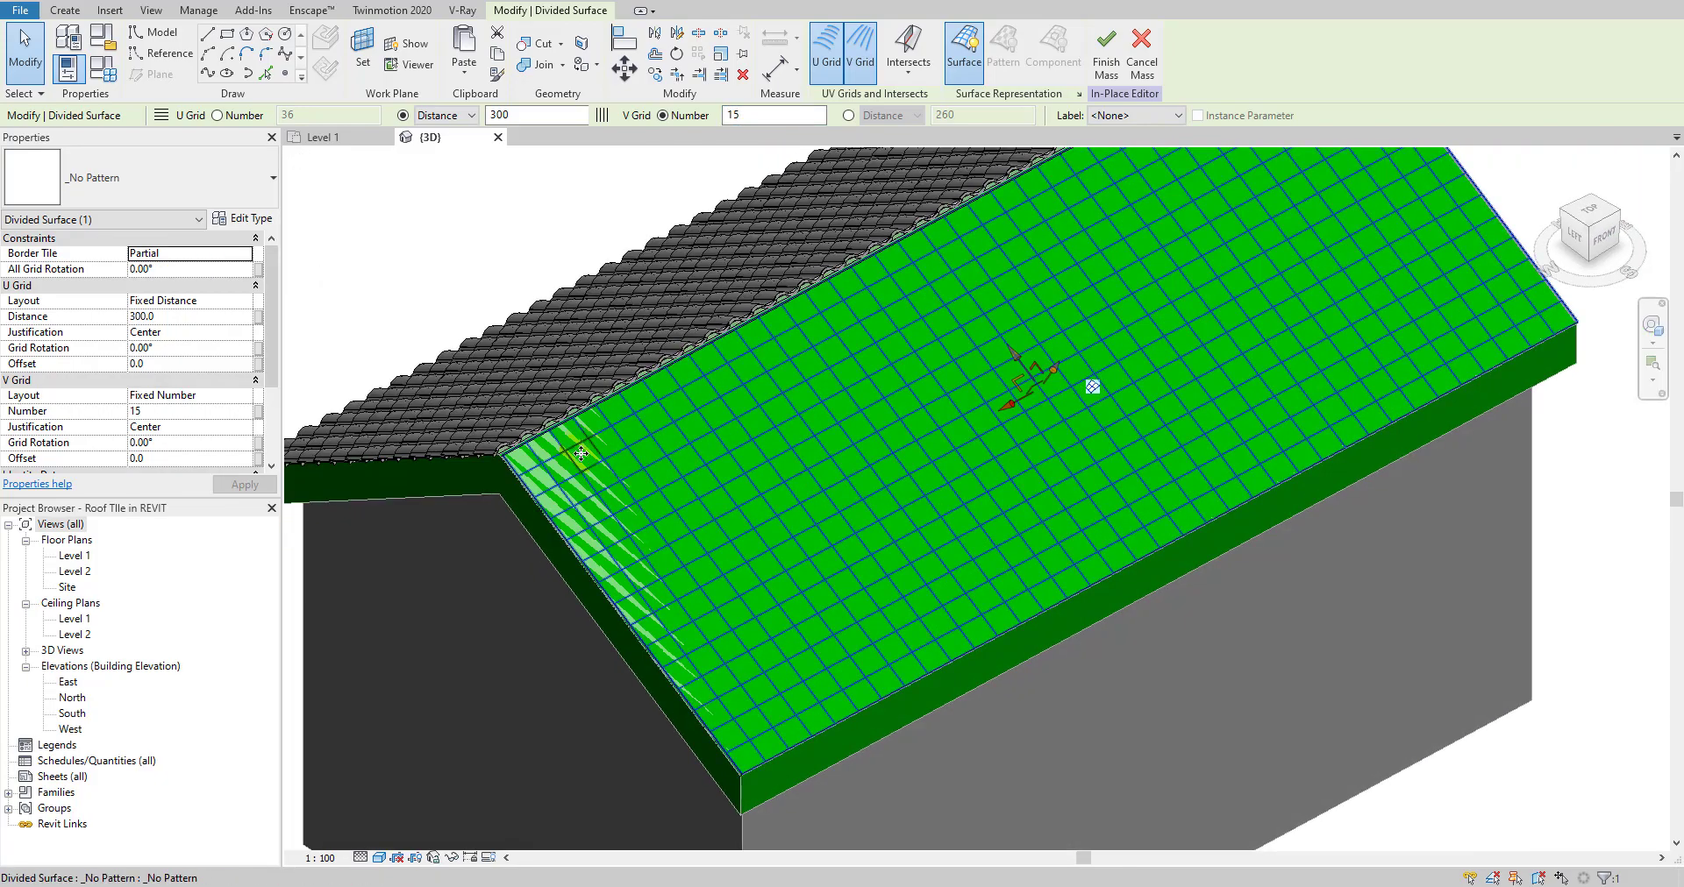
- Apply the Spanish tile 305 x 305mm pattern to the divided roof surface
{"action": "left_click", "coordinate": [437, 675]}
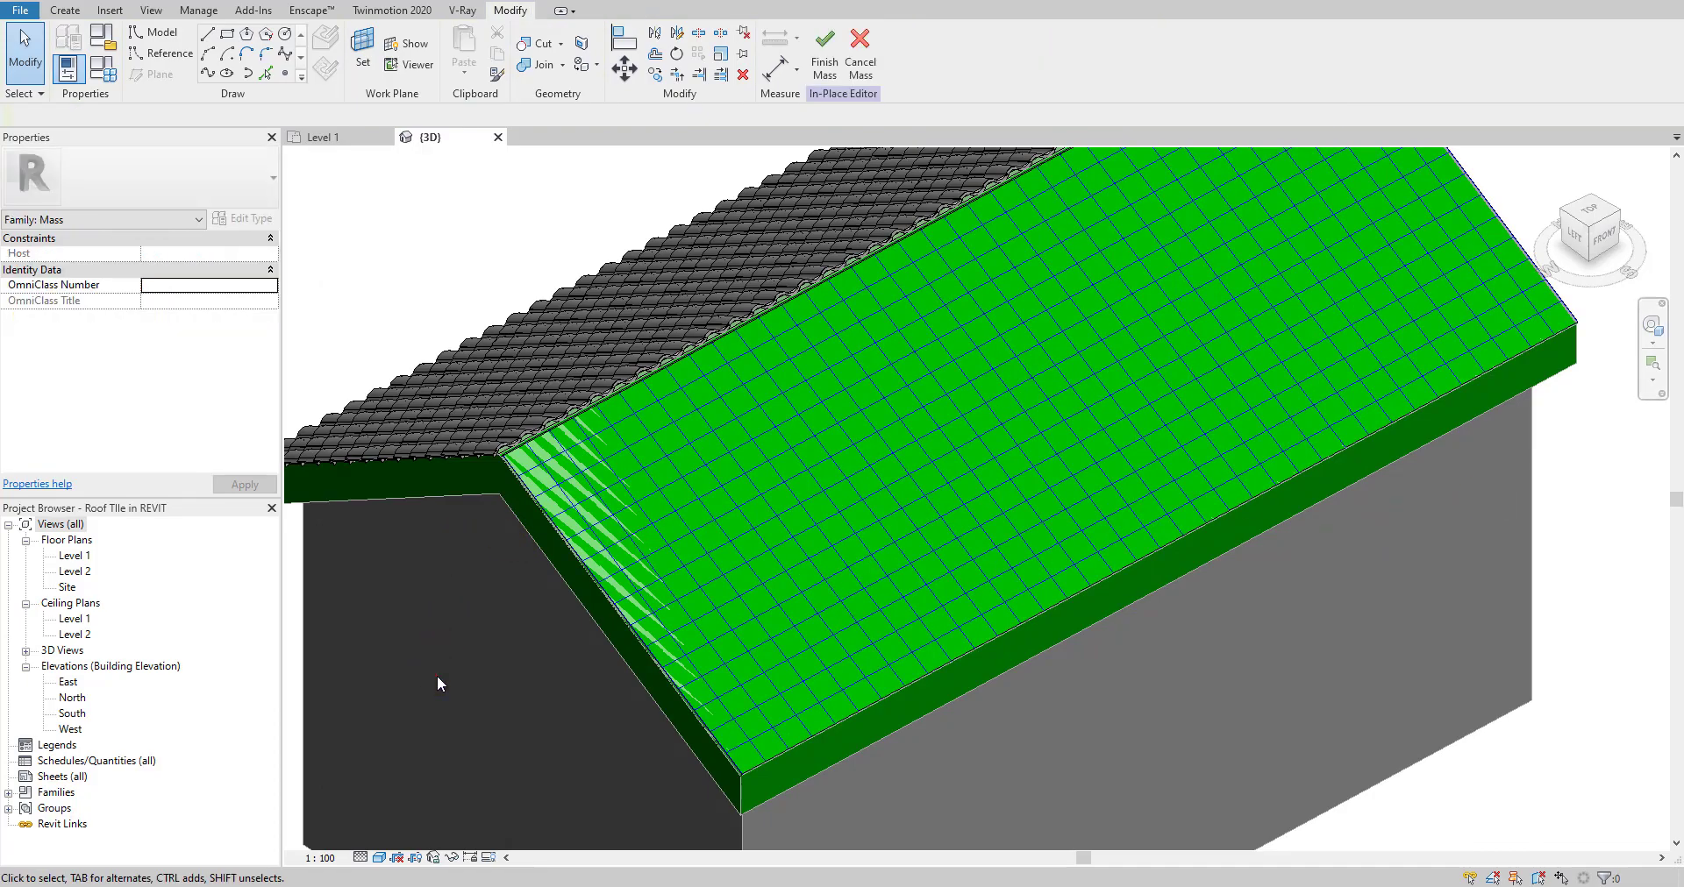
{"action": "left_click", "coordinate": [1170, 426]}
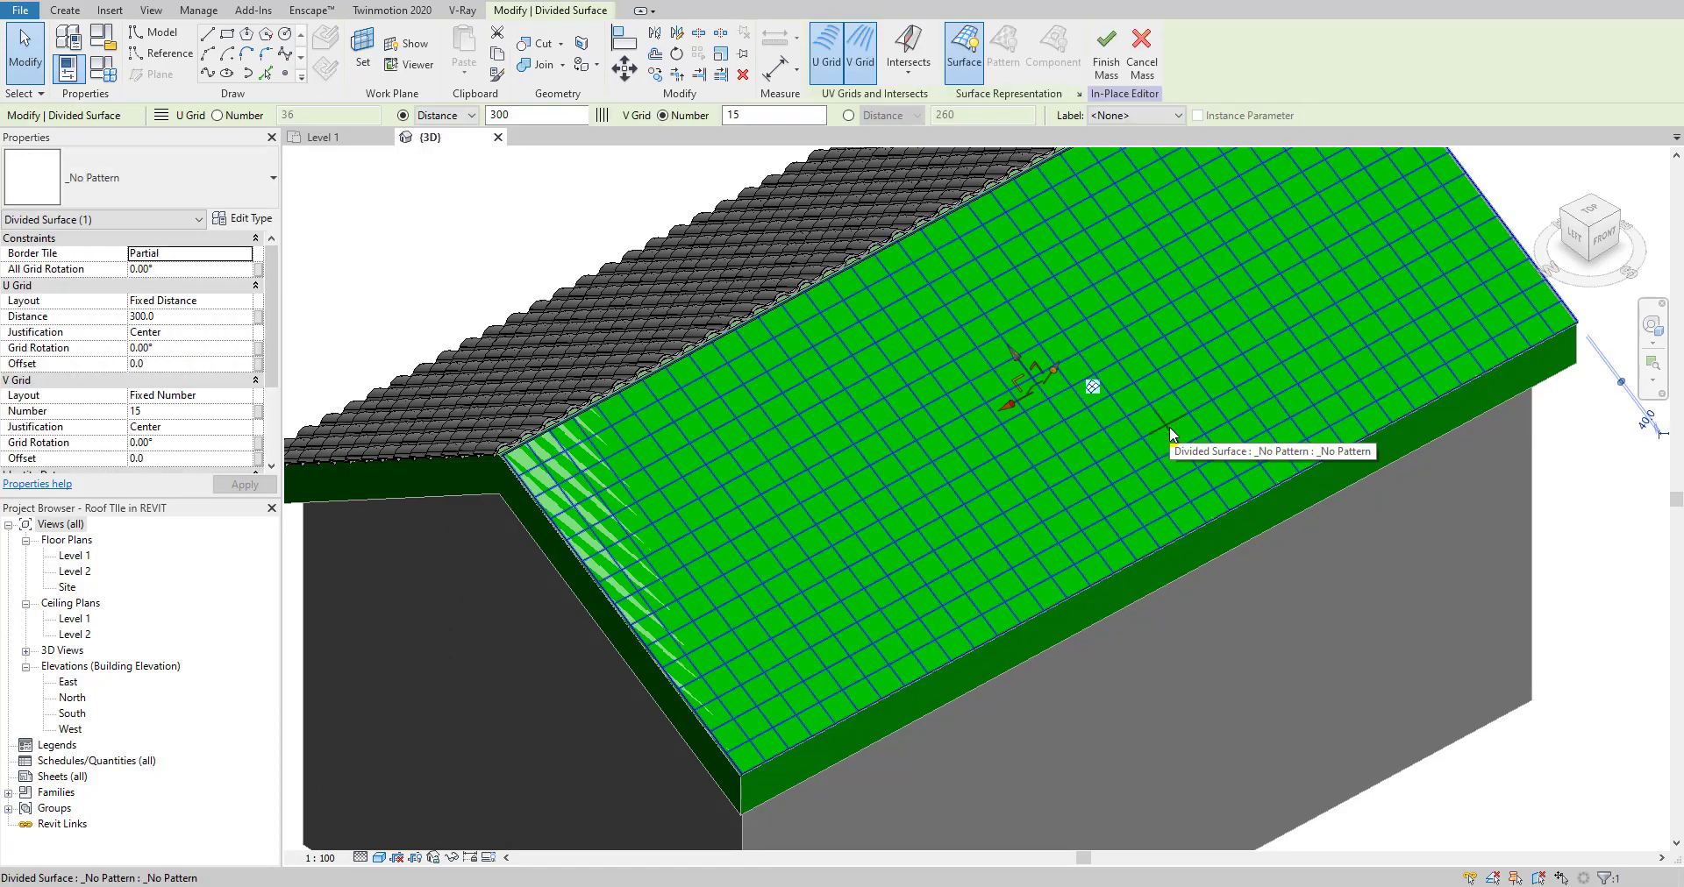
{"action": "left_click", "coordinate": [224, 184]}
{"action": "scroll", "coordinate": [132, 438], "scroll_direction": "down", "scroll_amount": 5}
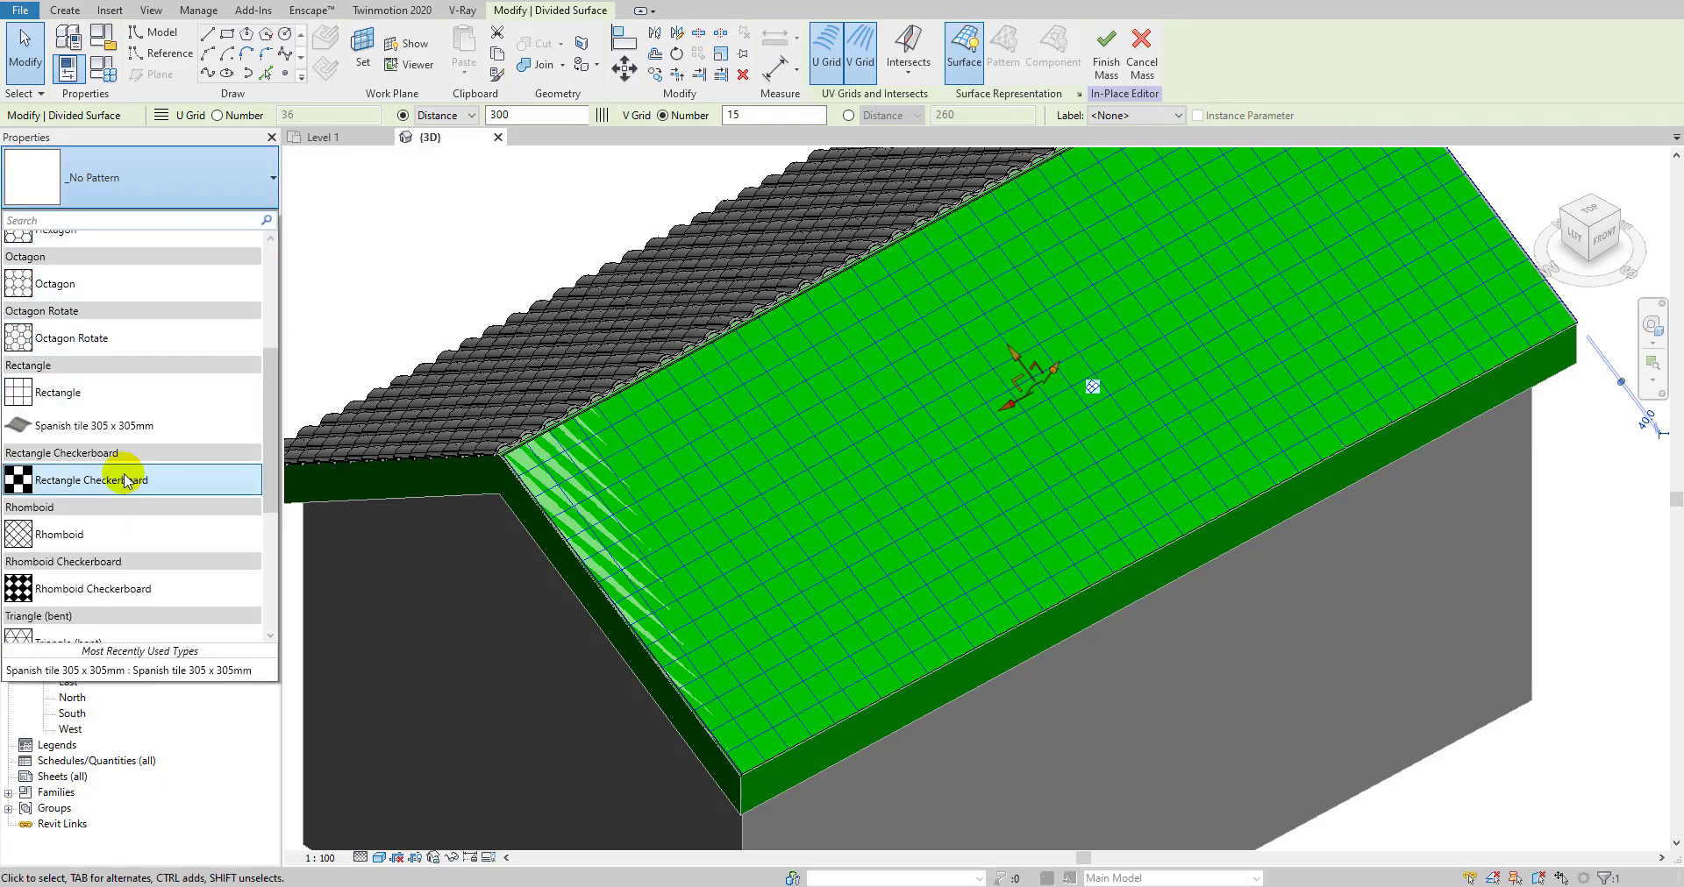
{"action": "left_click", "coordinate": [94, 426]}
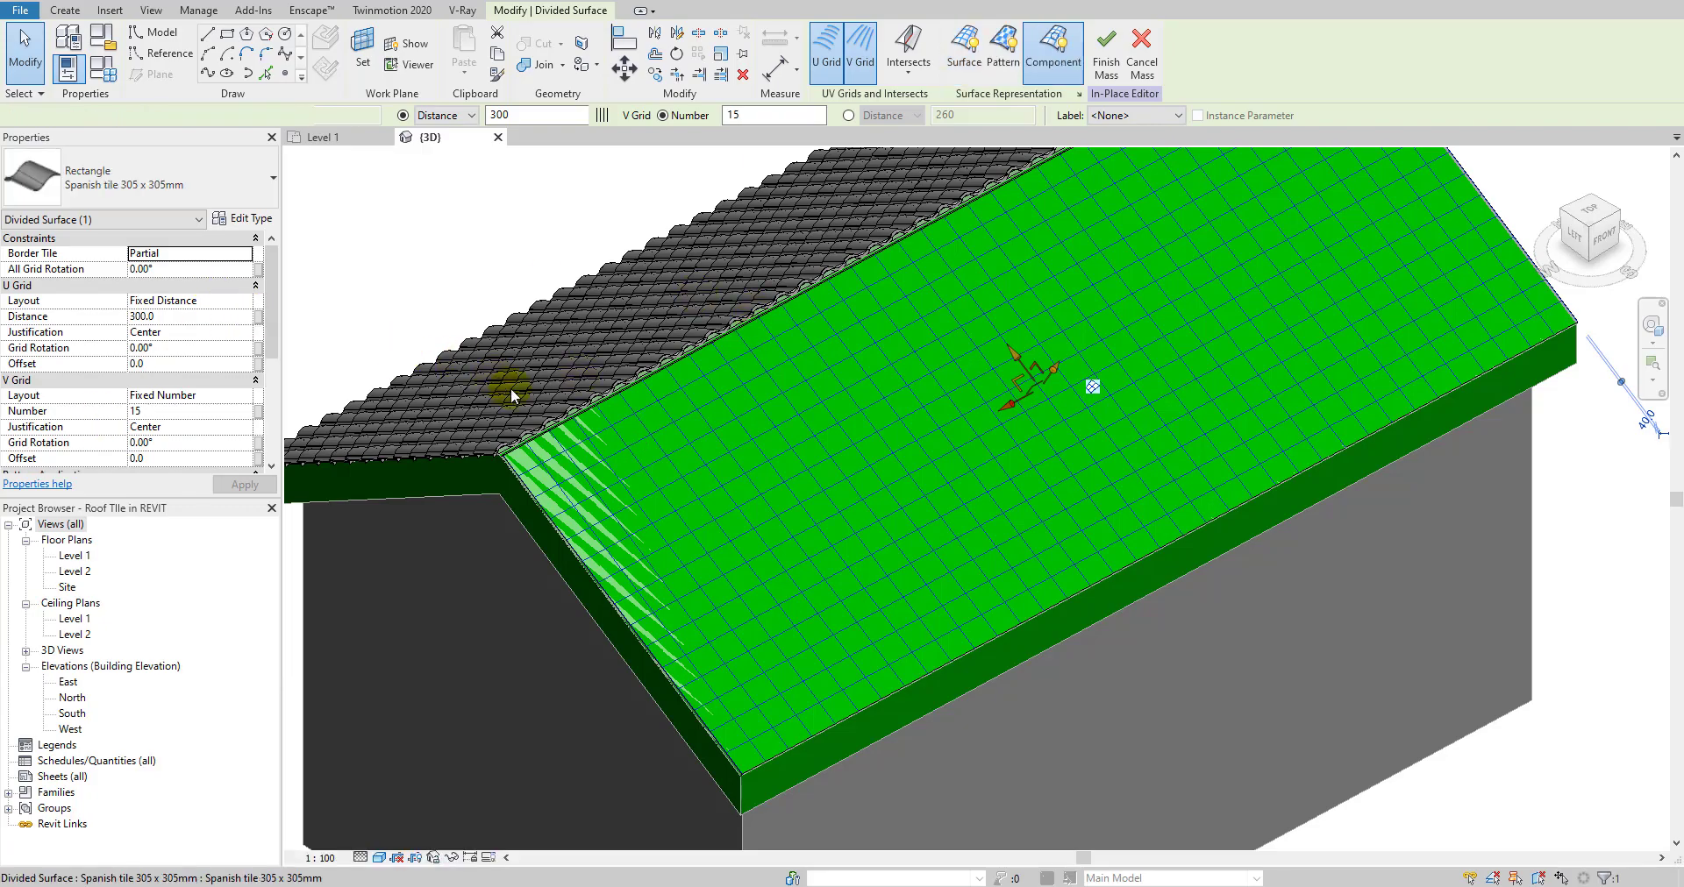
- Orbit and zoom around the house to inspect the newly tiled roof slope
{"action": "middle_click_drag", "start_coordinate": [701, 550], "coordinate": [722, 424], "text": "shift"}
{"action": "scroll", "coordinate": [670, 570], "scroll_direction": "up", "scroll_amount": 4}
{"action": "middle_click_drag", "start_coordinate": [930, 586], "coordinate": [729, 629]}
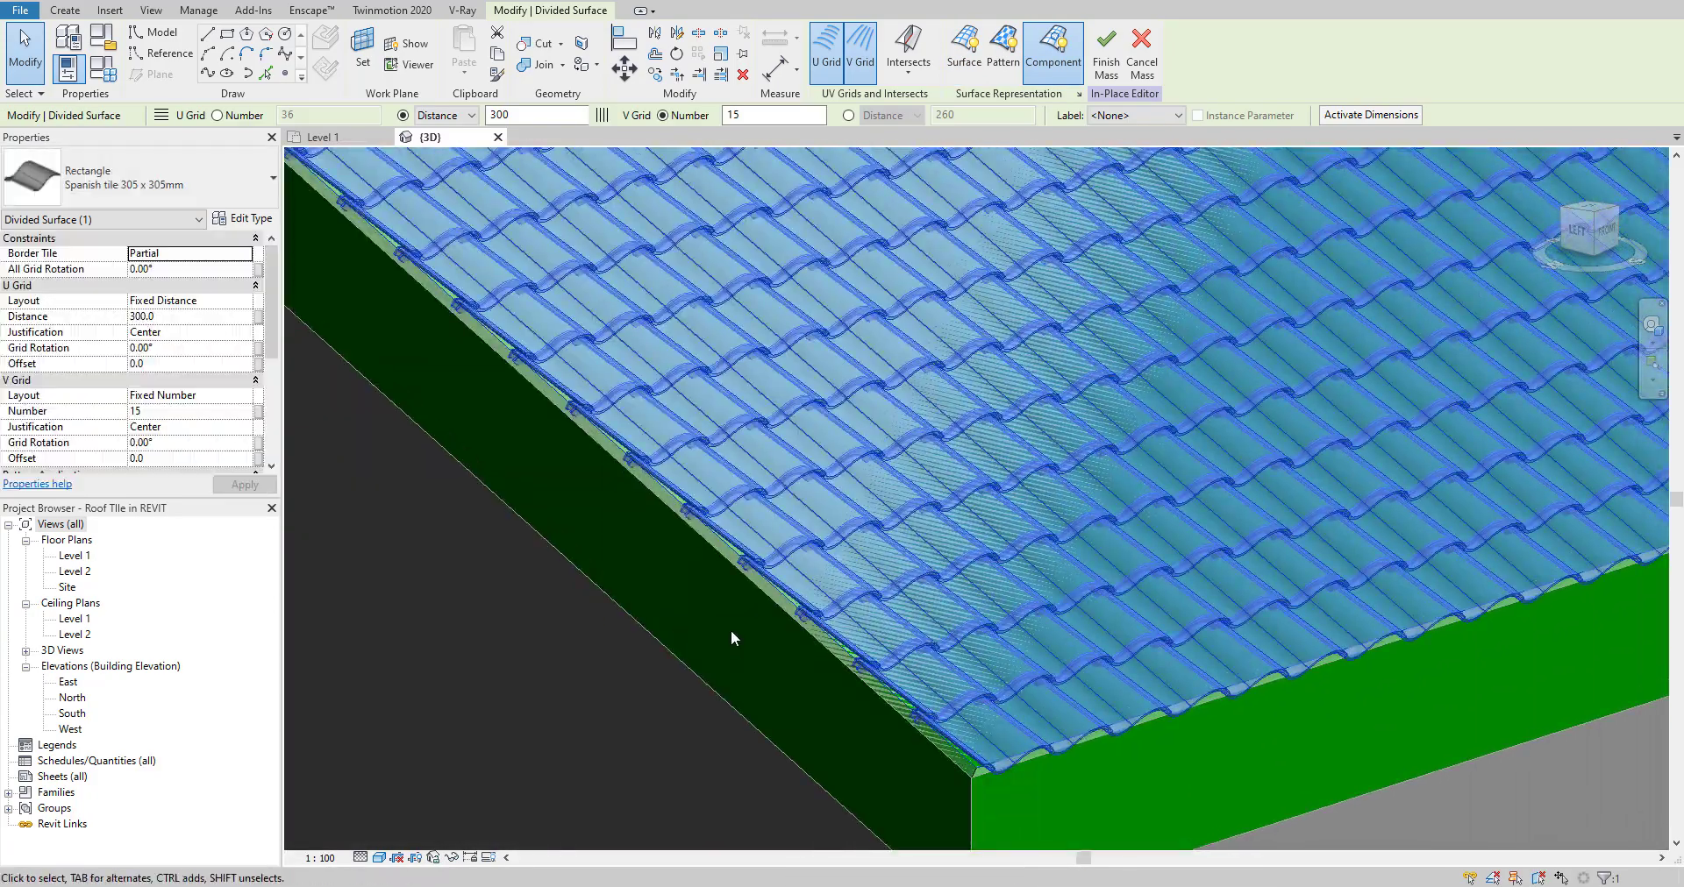
{"action": "scroll", "coordinate": [729, 630], "scroll_direction": "up", "scroll_amount": 3}
{"action": "left_click", "coordinate": [730, 630]}
{"action": "scroll", "coordinate": [757, 491], "scroll_direction": "down", "scroll_amount": 6}
{"action": "middle_click_drag", "start_coordinate": [856, 438], "coordinate": [950, 439], "text": "shift"}
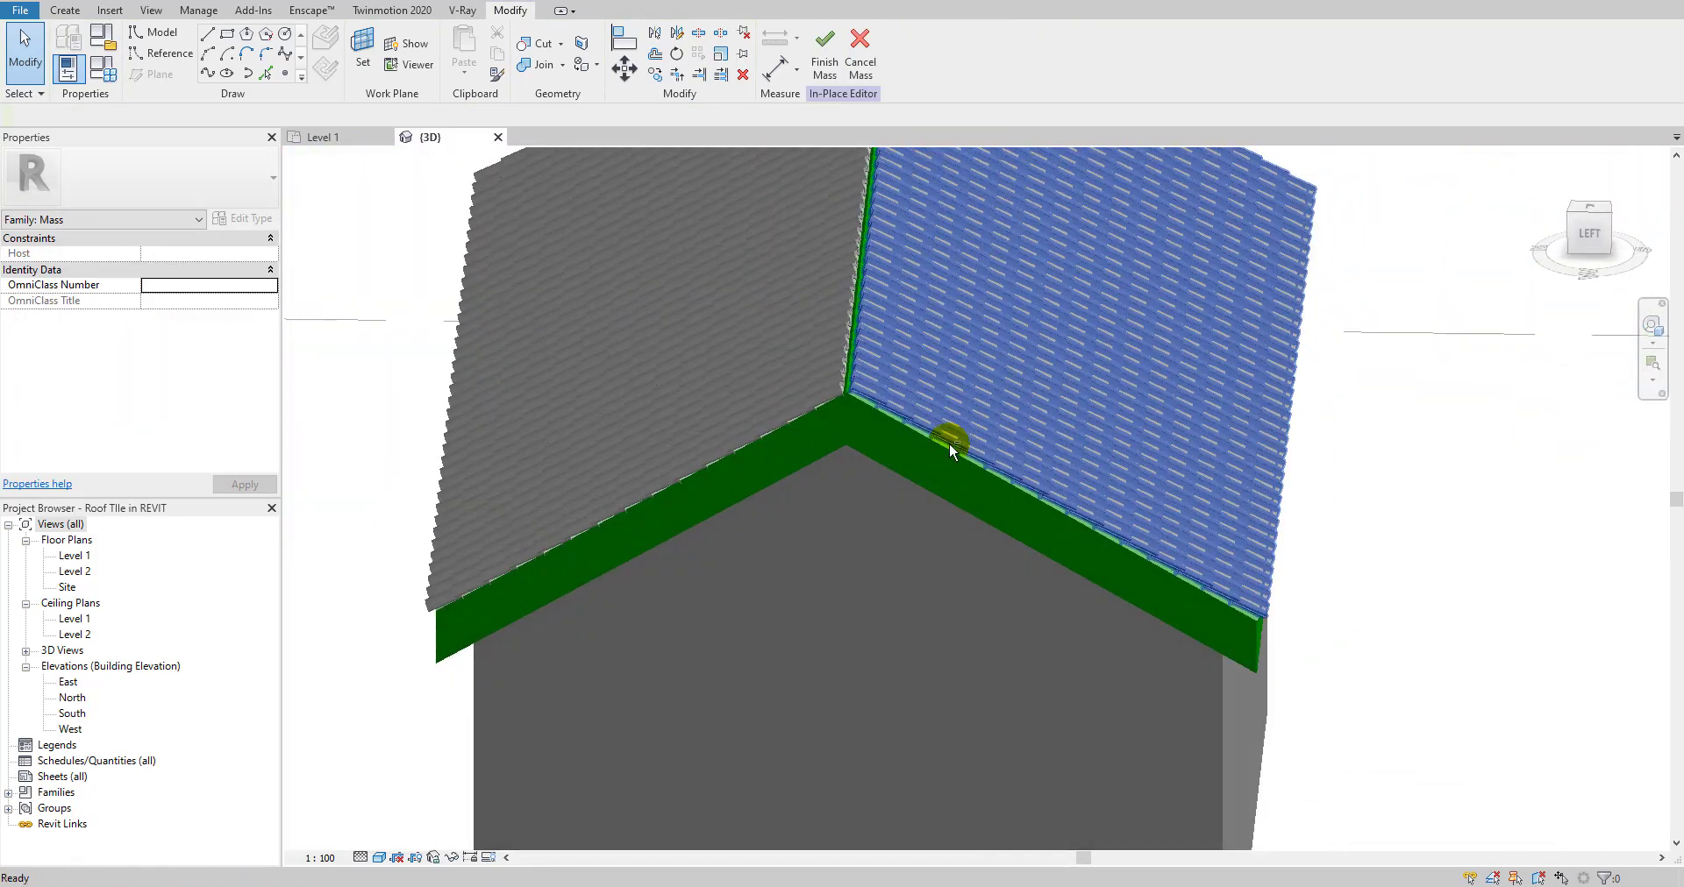
{"action": "scroll", "coordinate": [824, 428], "scroll_direction": "up", "scroll_amount": 3}
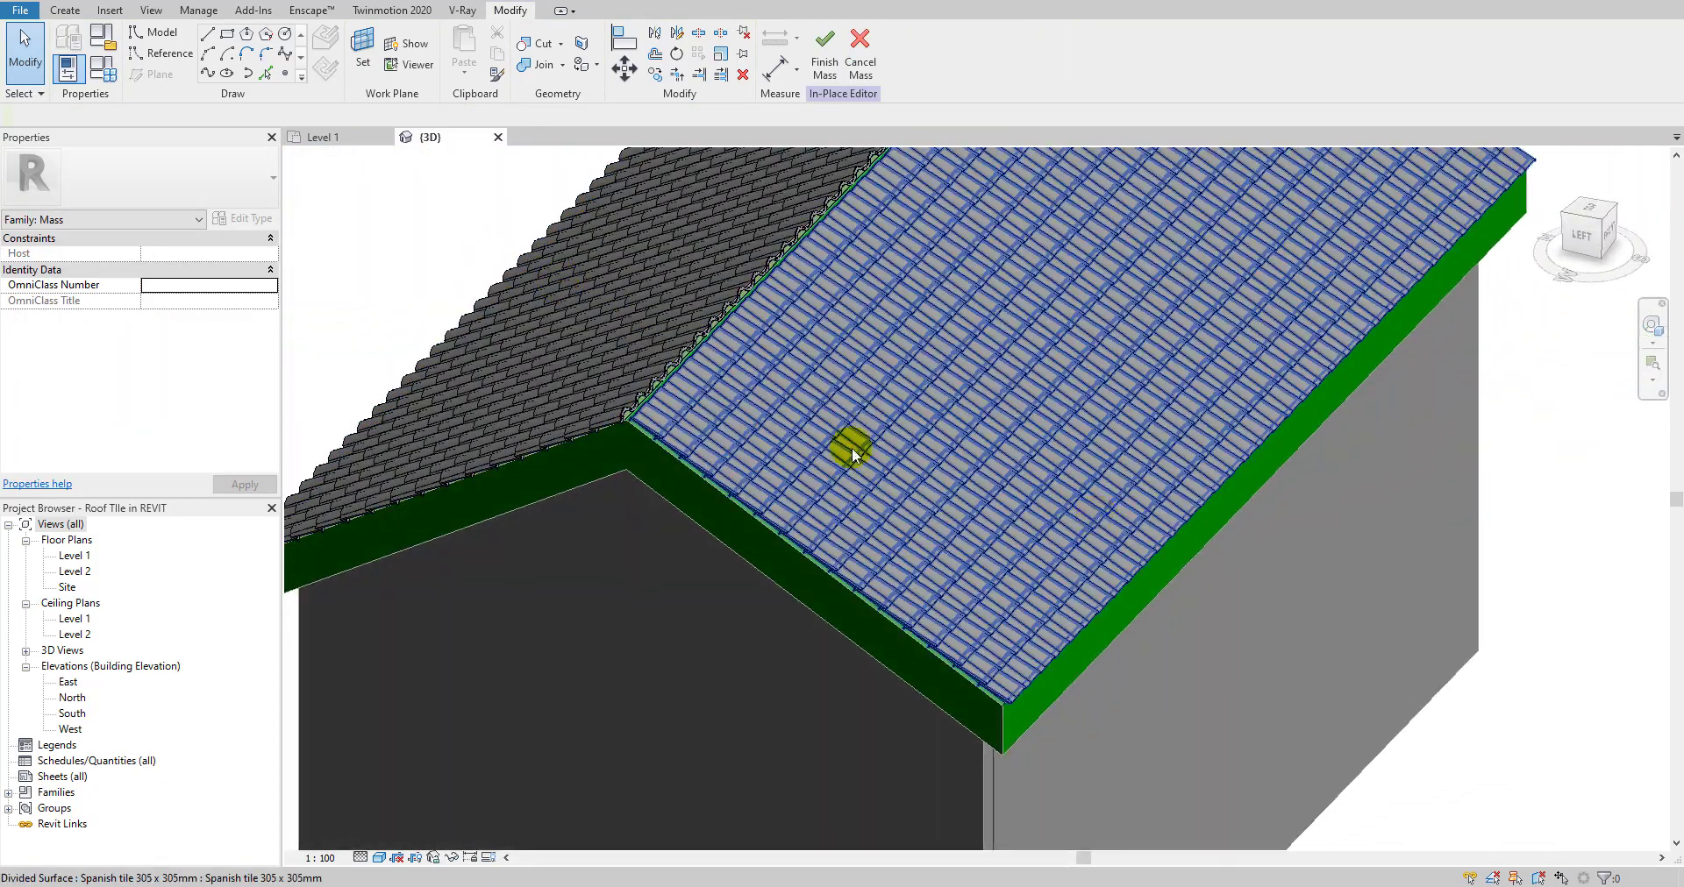
{"action": "scroll", "coordinate": [570, 463], "scroll_direction": "up", "scroll_amount": 5}
{"action": "scroll", "coordinate": [572, 408], "scroll_direction": "up", "scroll_amount": 2}
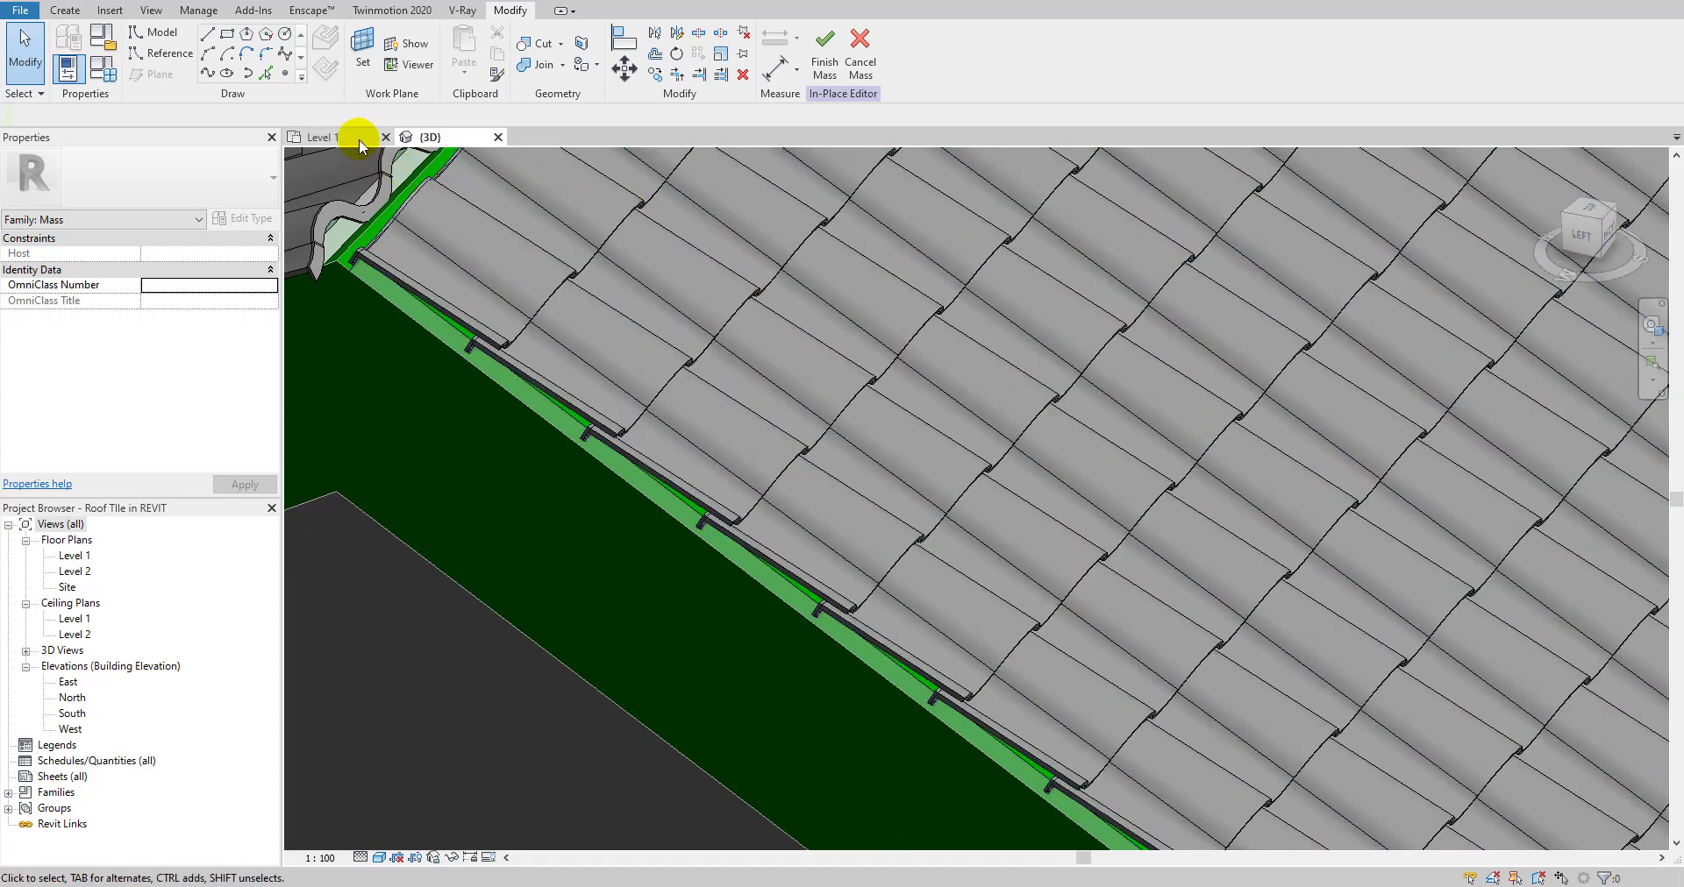
{"action": "scroll", "coordinate": [696, 359], "scroll_direction": "down", "scroll_amount": 7}
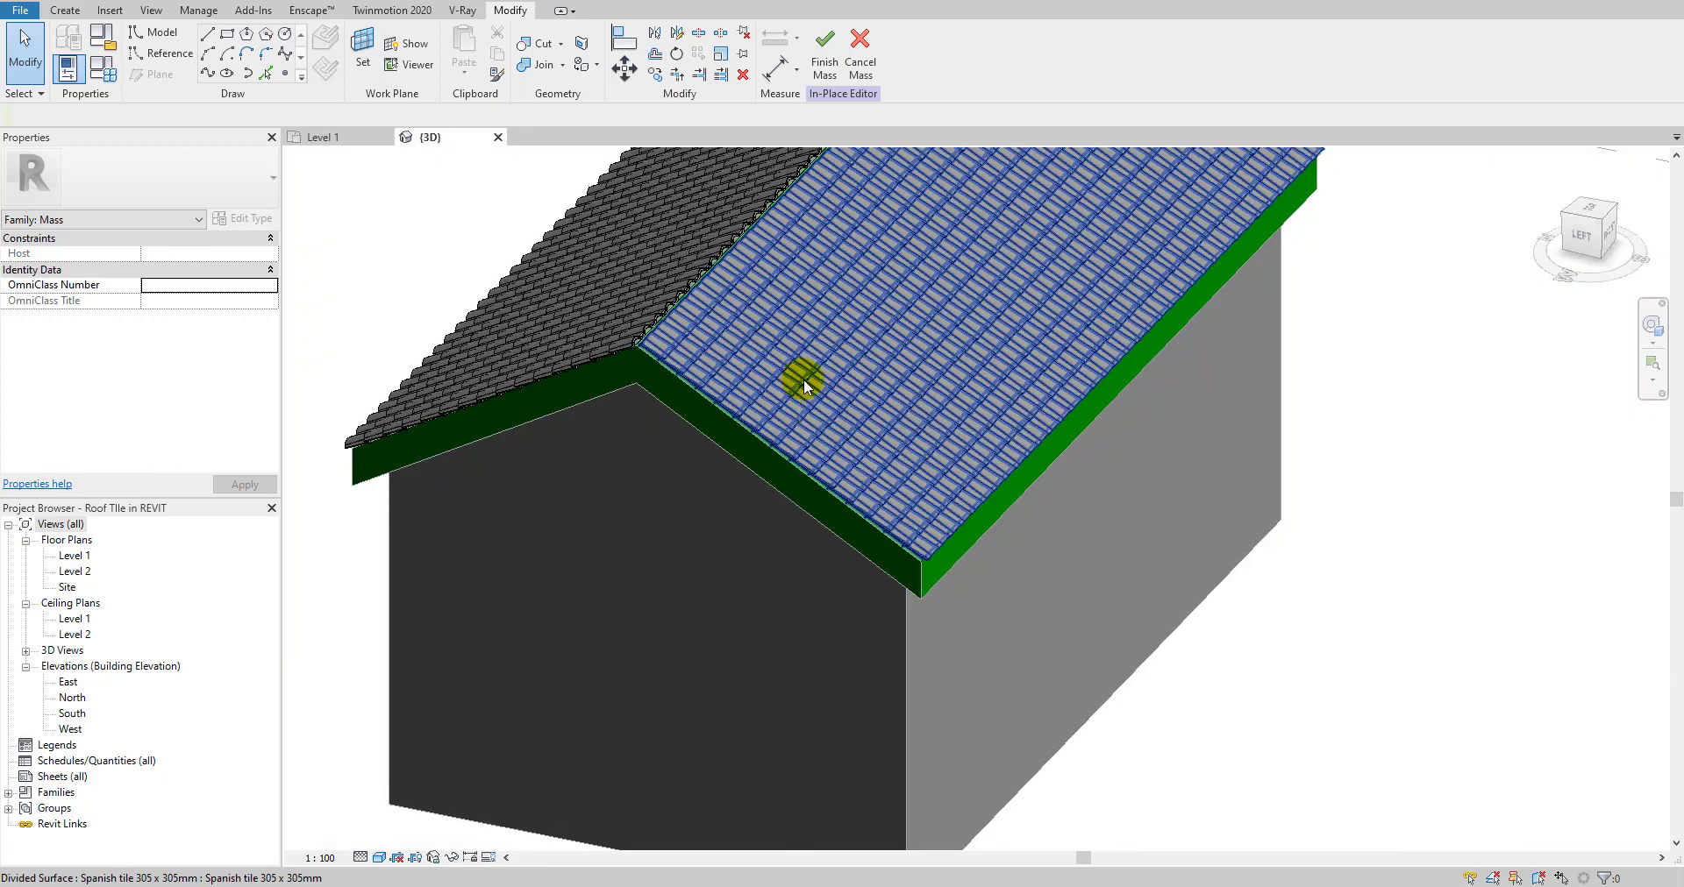
{"action": "middle_click_drag", "start_coordinate": [864, 368], "coordinate": [802, 123], "text": "shift"}
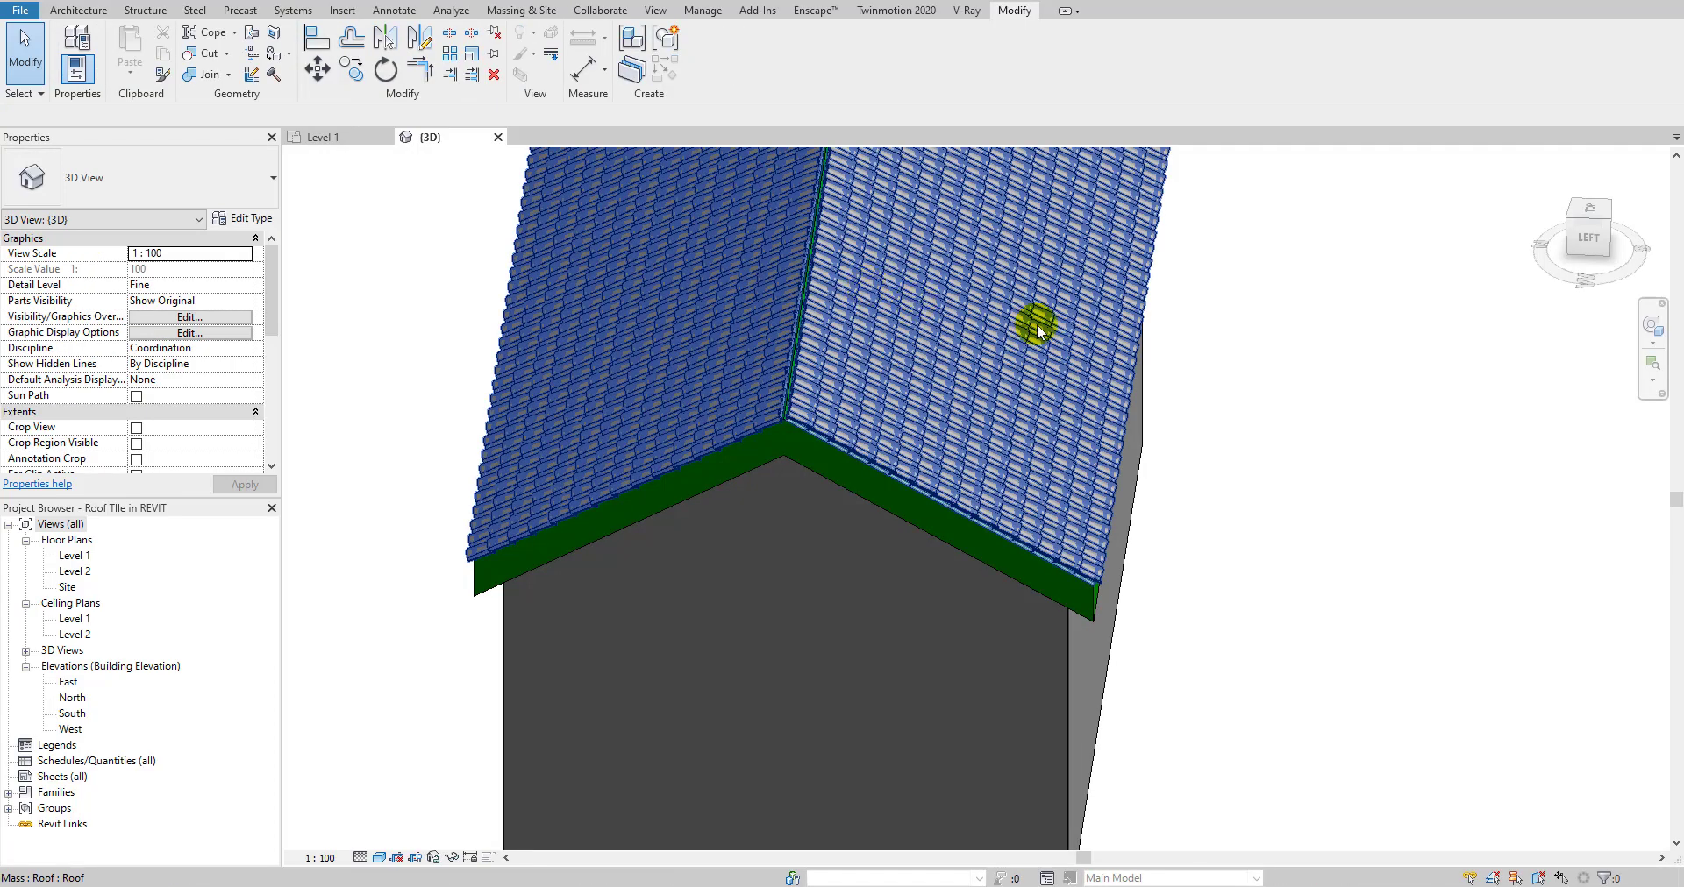
- Orbit around the house to check both tiled roof slopes and the ridge
{"action": "middle_click_drag", "start_coordinate": [1023, 316], "coordinate": [919, 443], "text": "shift"}
{"action": "middle_click_drag", "start_coordinate": [849, 392], "coordinate": [944, 502]}
{"action": "scroll", "coordinate": [730, 447], "scroll_direction": "up", "scroll_amount": 3}
{"action": "scroll", "coordinate": [730, 447], "scroll_direction": "down", "scroll_amount": 3}
{"action": "middle_click_drag", "start_coordinate": [780, 460], "coordinate": [562, 421], "text": "shift"}
{"action": "middle_click_drag", "start_coordinate": [1118, 401], "coordinate": [797, 421], "text": "shift"}
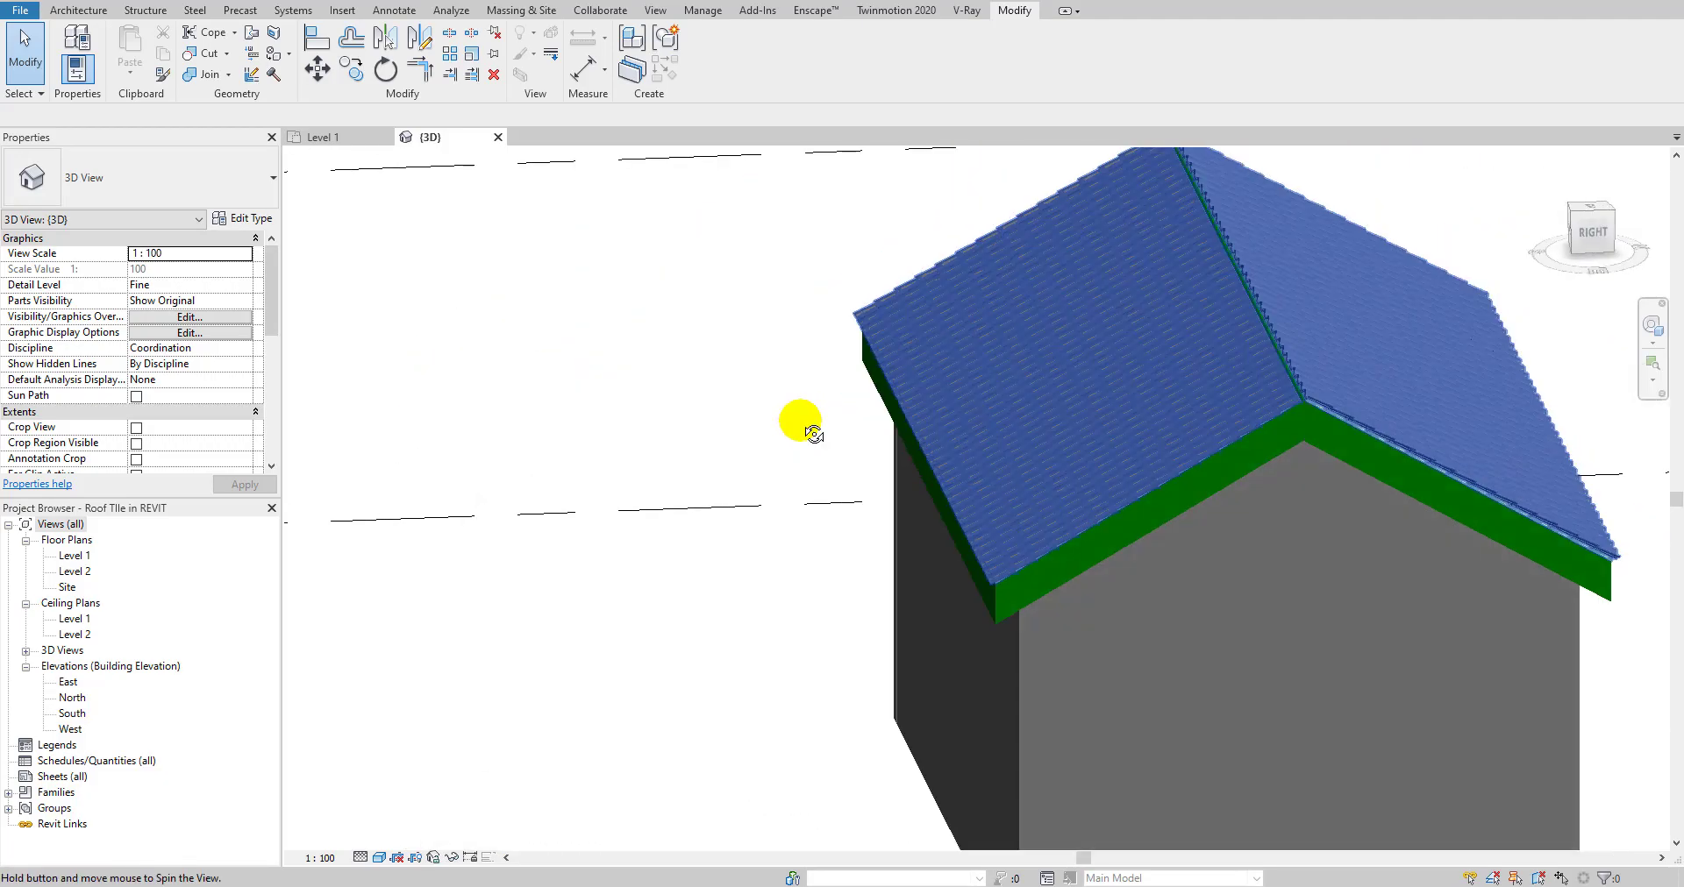
{"action": "middle_click_drag", "start_coordinate": [1151, 491], "coordinate": [1097, 608], "text": "shift"}
- View the gable end, then switch to the Level 1 floor plan
{"action": "scroll", "coordinate": [1239, 490], "scroll_direction": "up", "scroll_amount": 5}
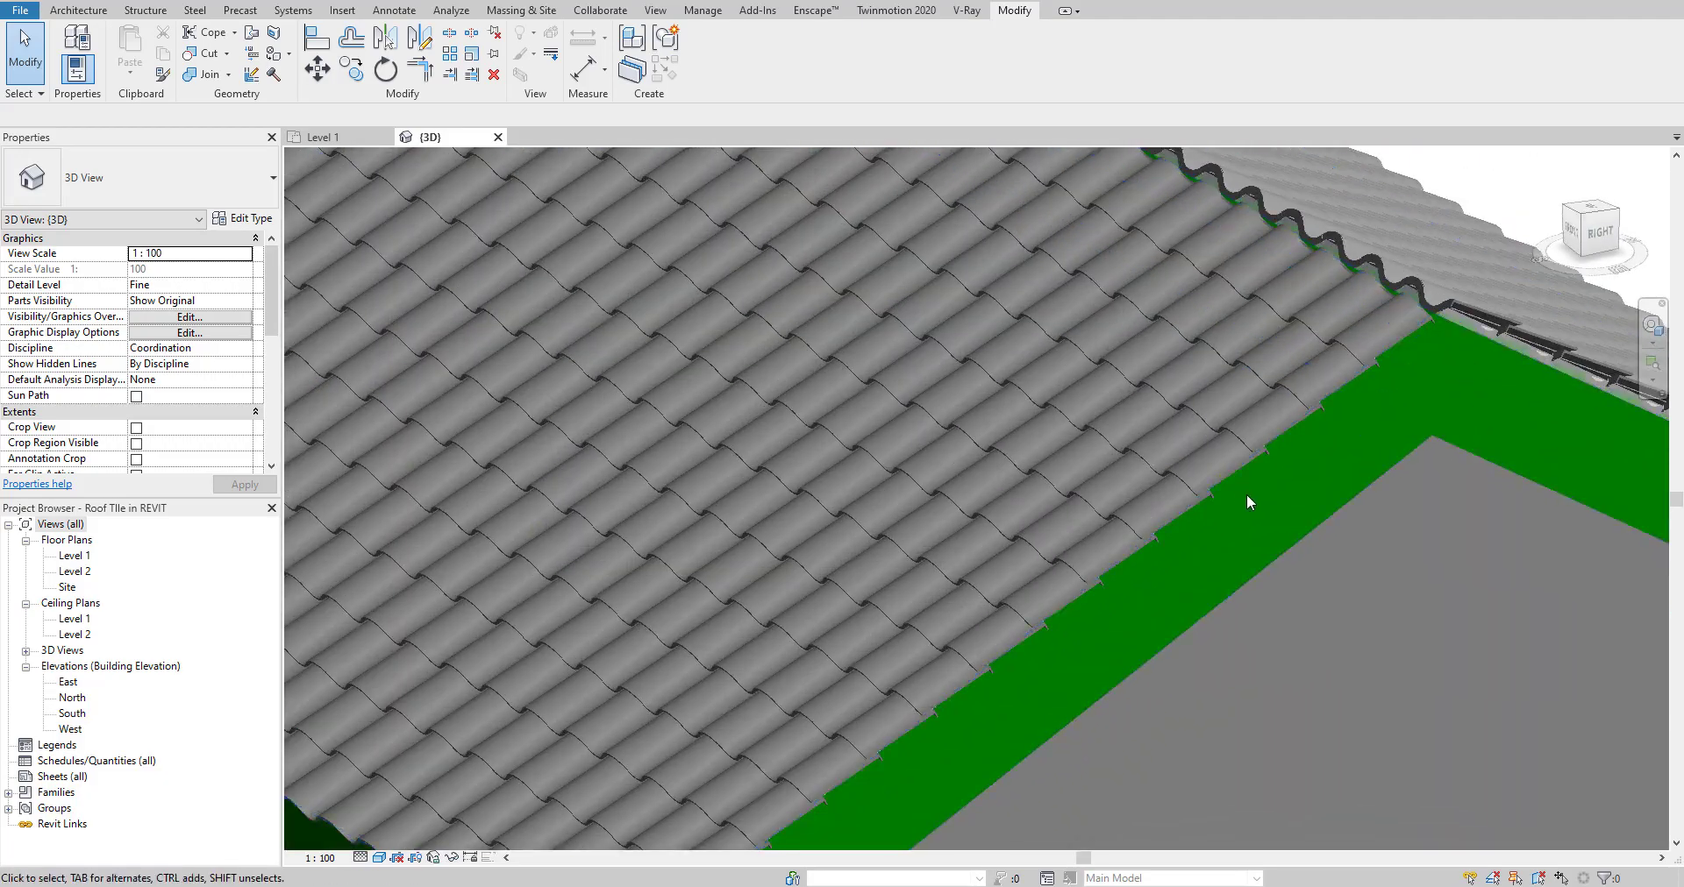
{"action": "scroll", "coordinate": [1313, 530], "scroll_direction": "down", "scroll_amount": 3}
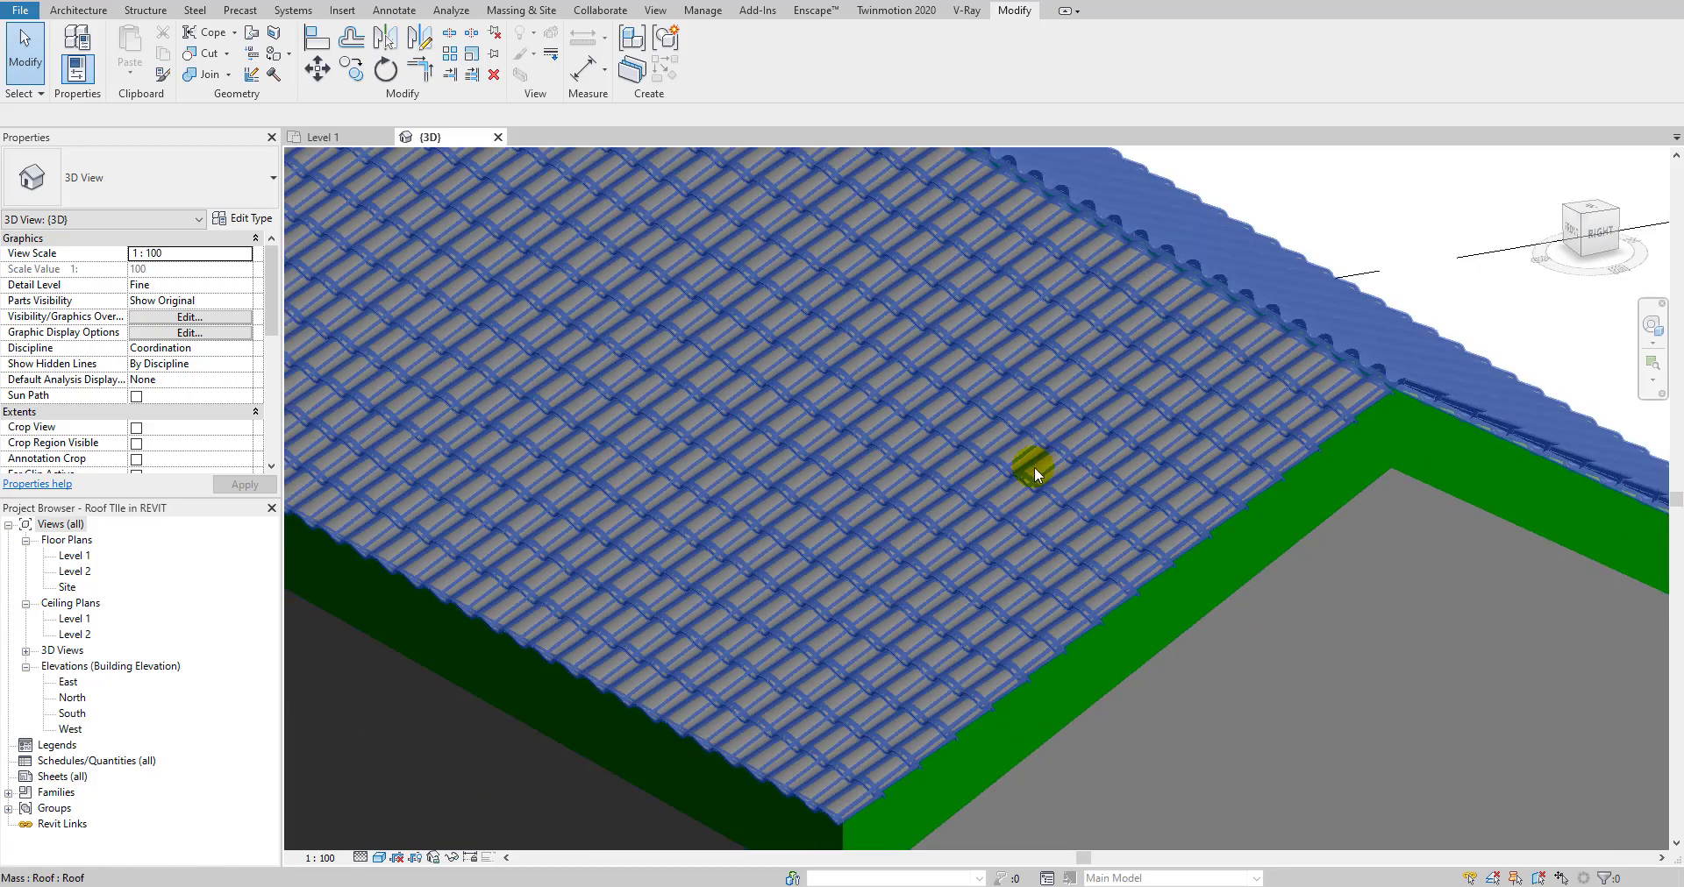
{"action": "scroll", "coordinate": [1023, 466], "scroll_direction": "down", "scroll_amount": 3}
{"action": "middle_click_drag", "start_coordinate": [1398, 526], "coordinate": [779, 360], "text": "shift"}
{"action": "left_click", "coordinate": [340, 144]}
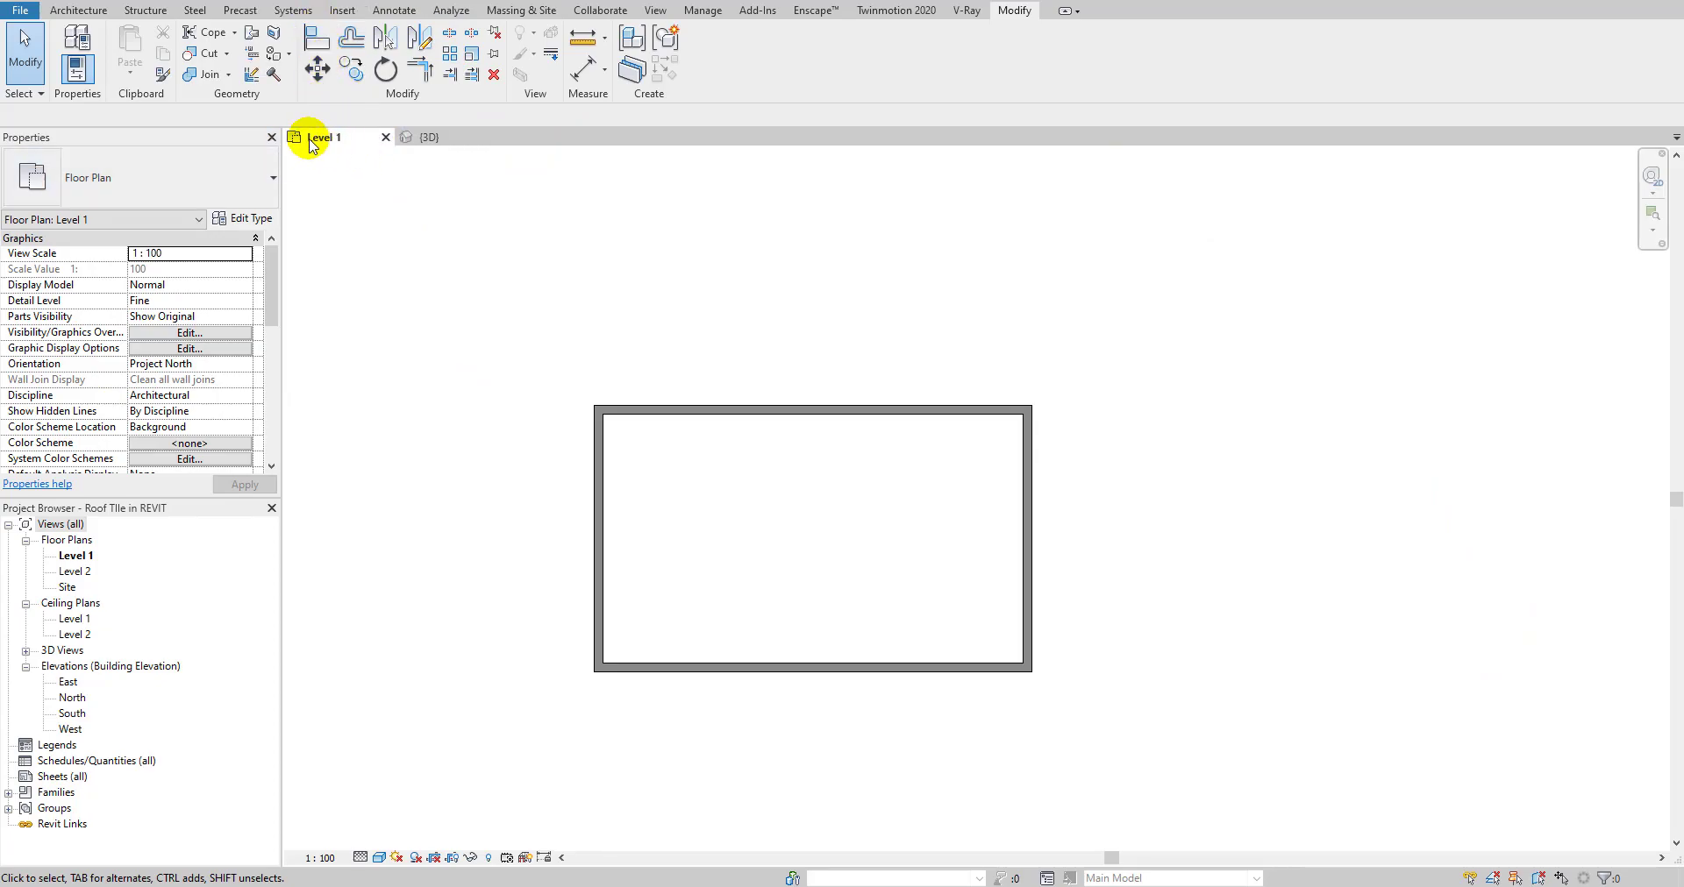
- Draw a vertical building section through the plan's middle, from above to below the walls
{"action": "left_click", "coordinate": [351, 1]}
{"action": "left_click", "coordinate": [790, 363]}
{"action": "left_click", "coordinate": [780, 690]}
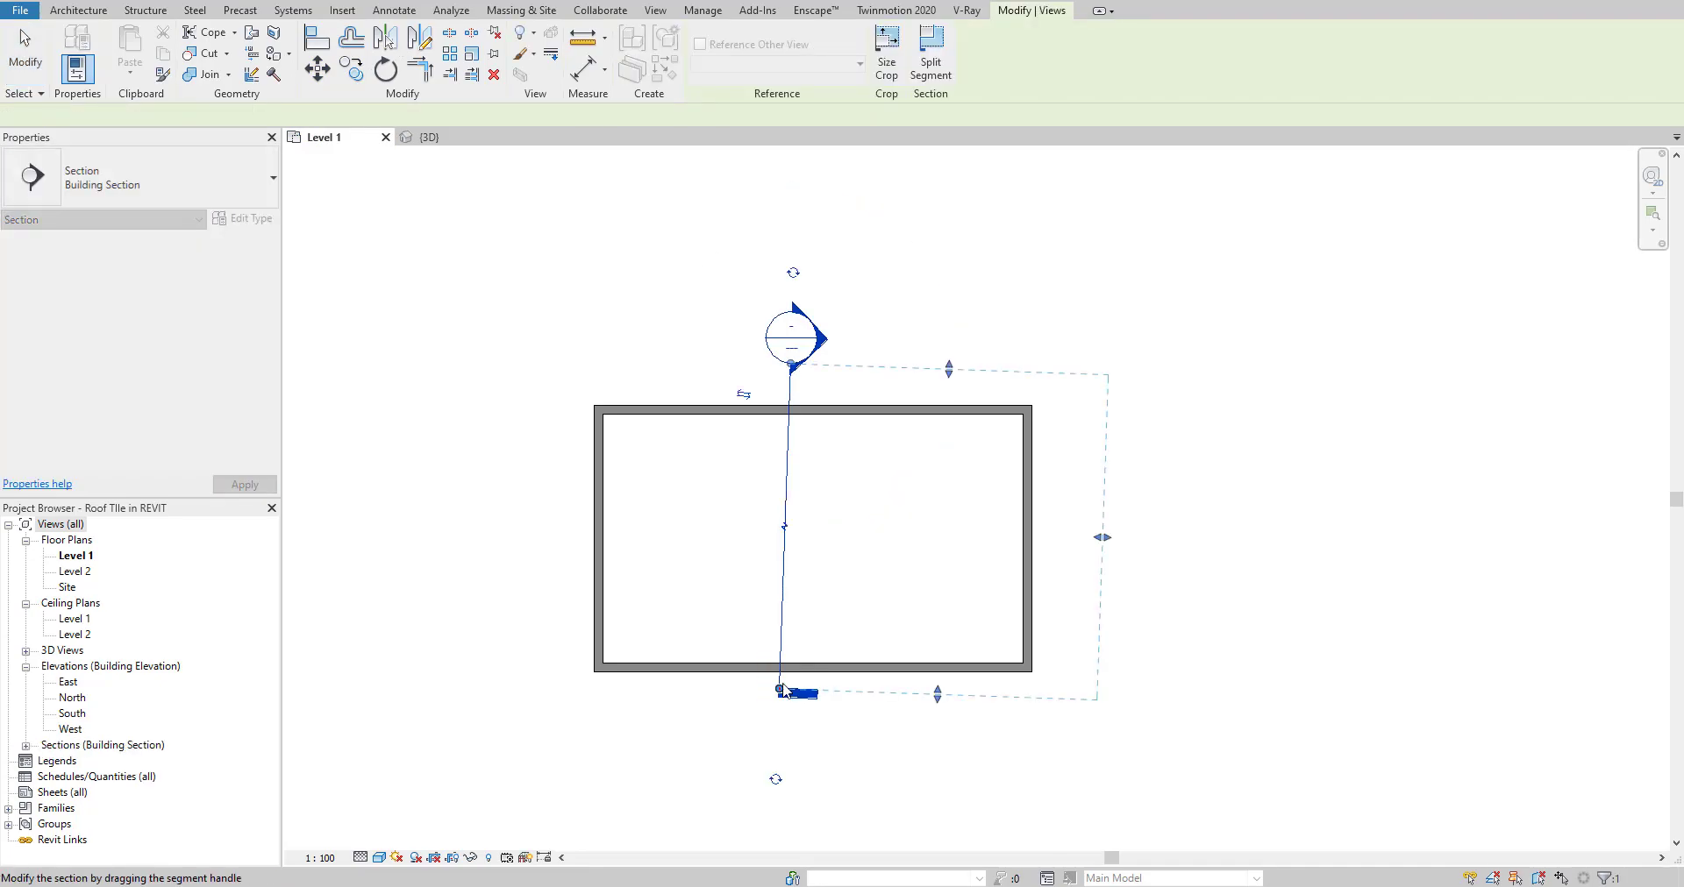
{"action": "key", "text": "Delete"}
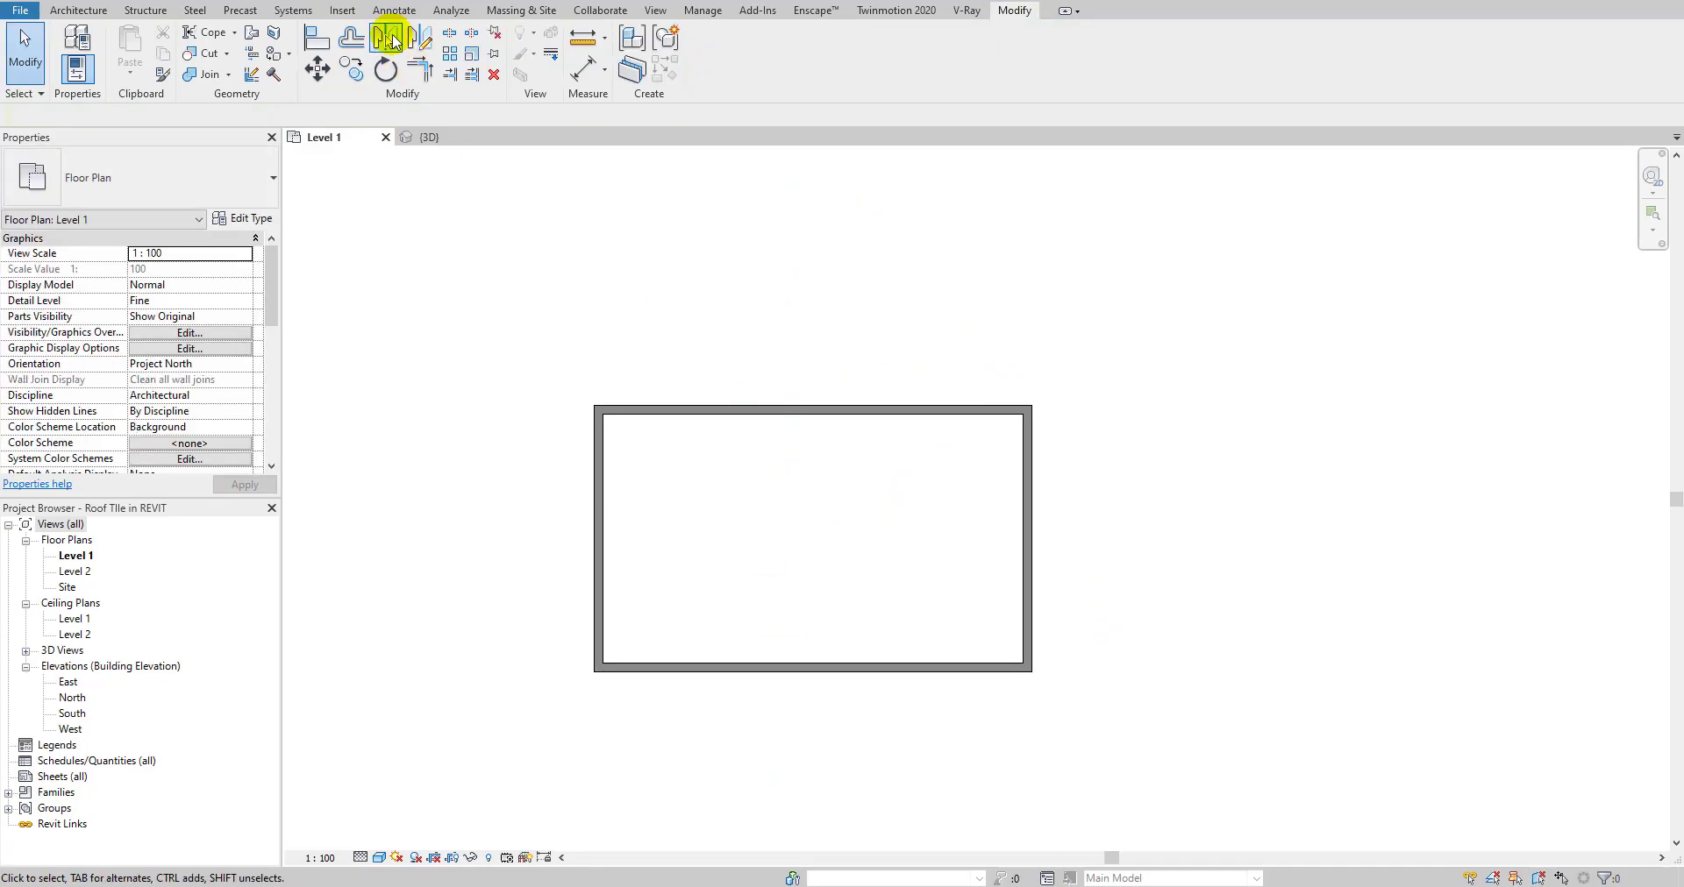
{"action": "left_click", "coordinate": [351, 0]}
{"action": "left_click", "coordinate": [794, 380]}
{"action": "left_click_drag", "start_coordinate": [789, 535], "coordinate": [789, 642]}
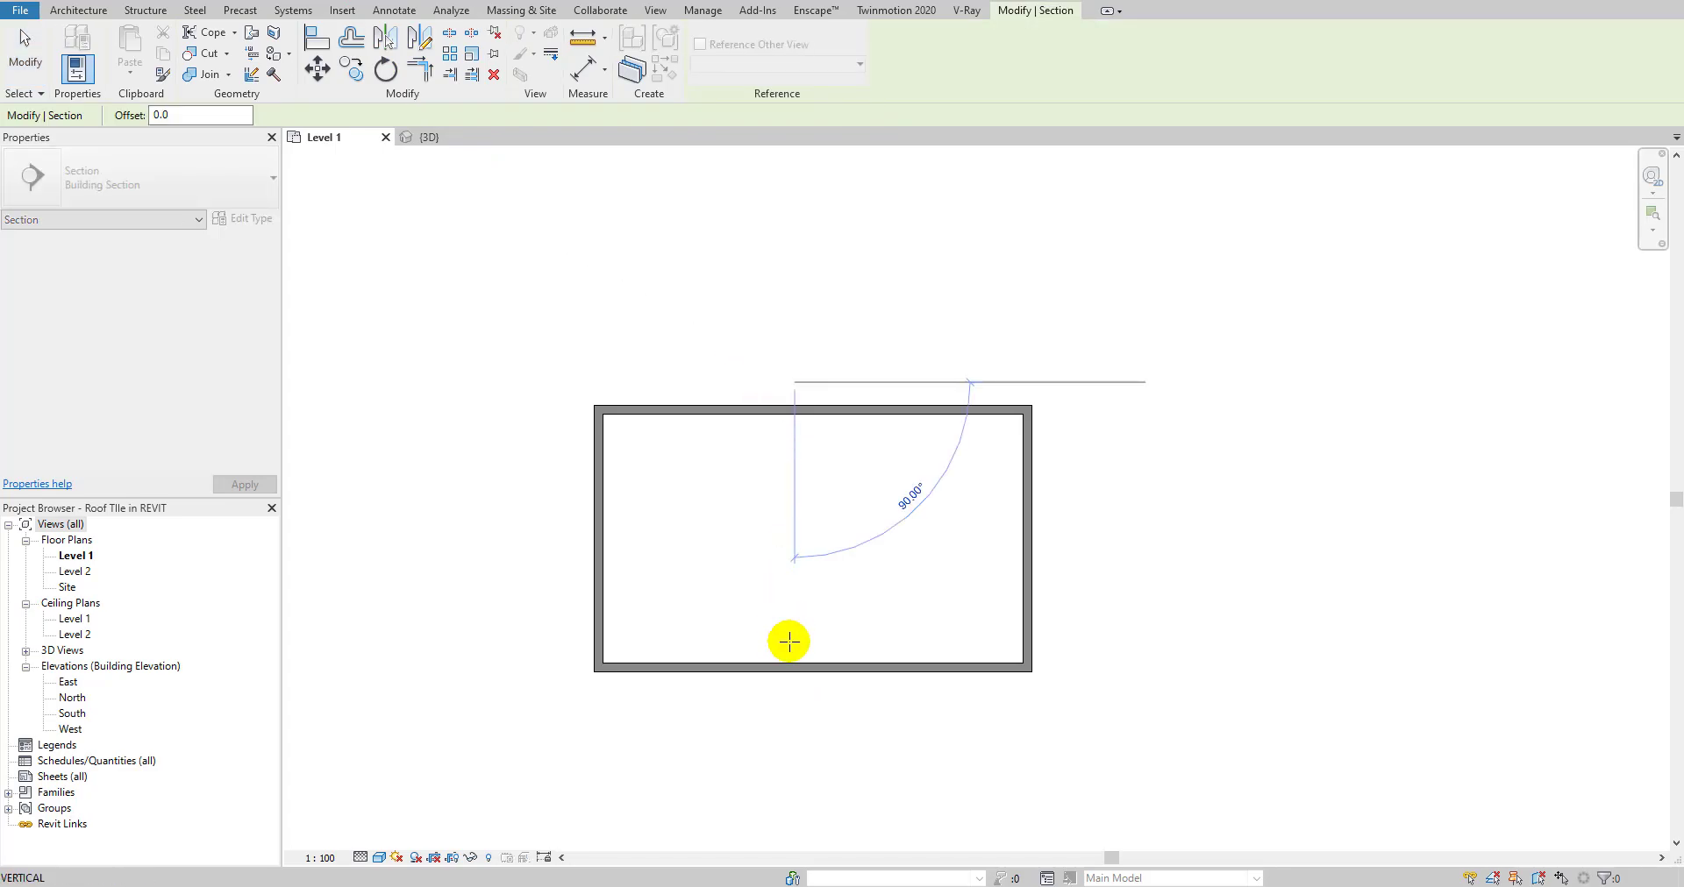
{"action": "left_click", "coordinate": [792, 702]}
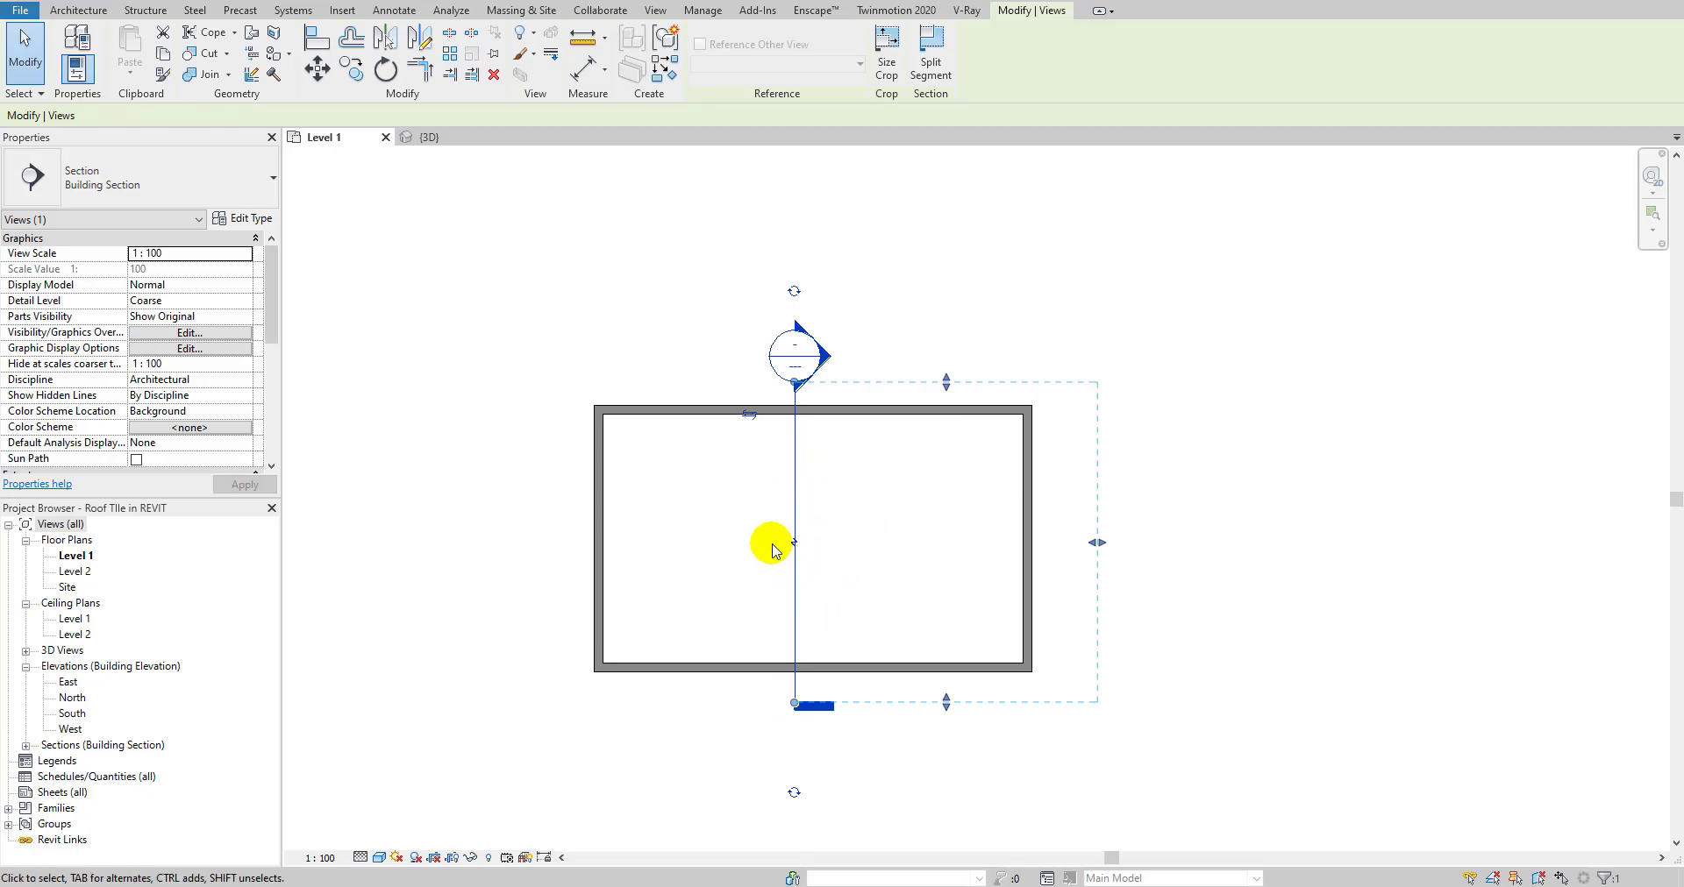
- Check the roof in the 3D view, then return to the Level 1 plan
{"action": "left_click", "coordinate": [429, 137]}
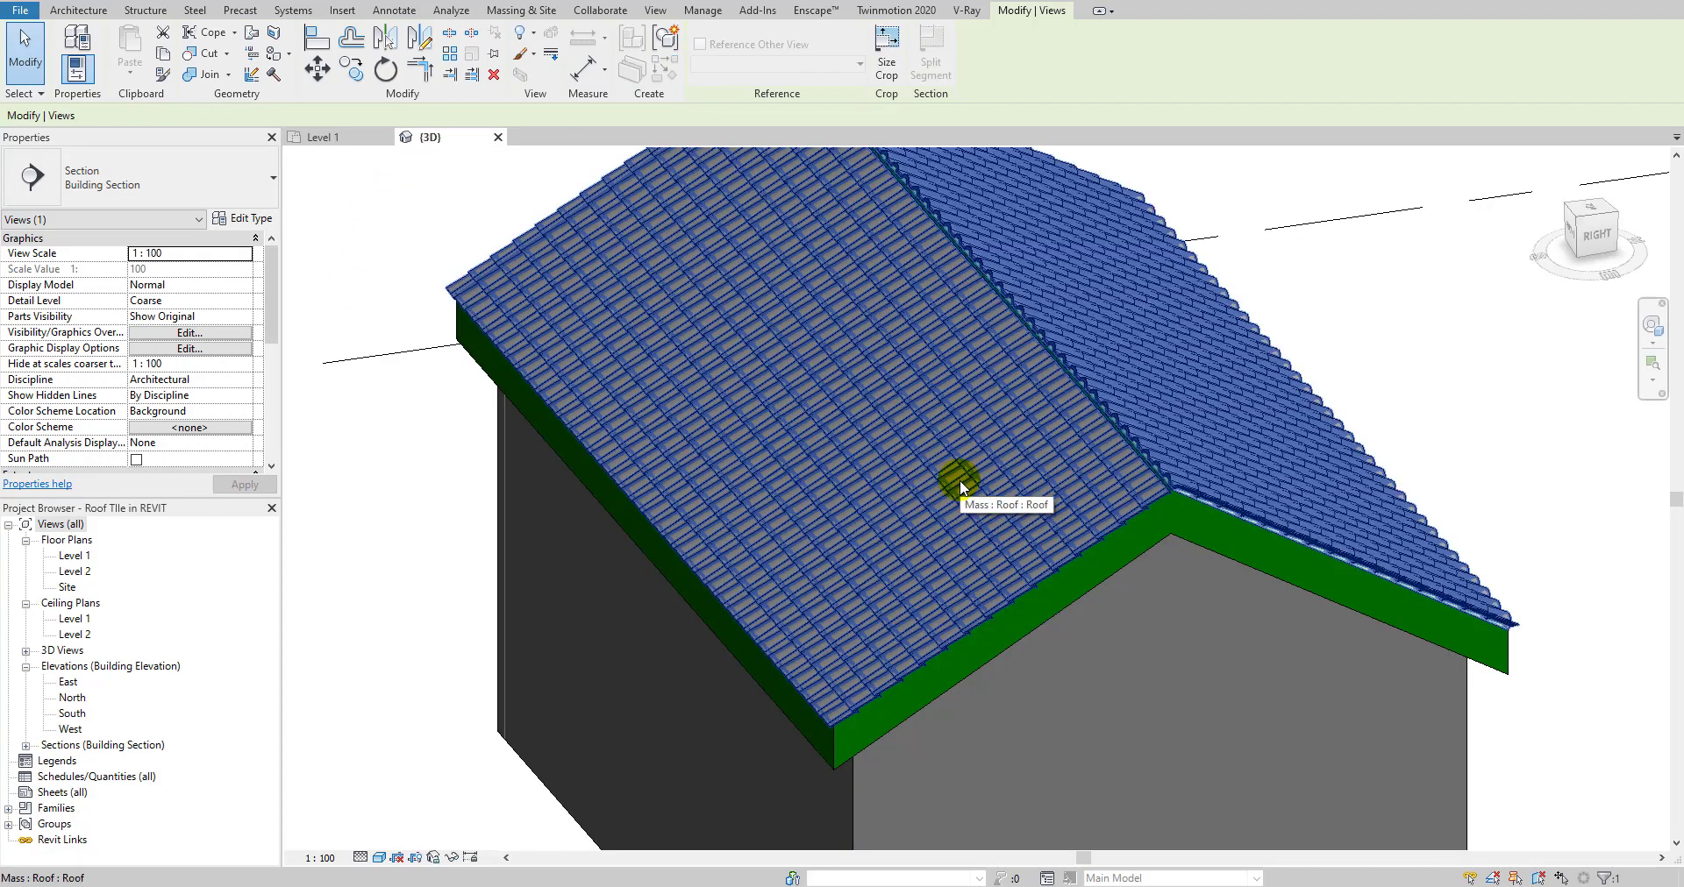
{"action": "scroll", "coordinate": [1157, 460], "scroll_direction": "up", "scroll_amount": 3}
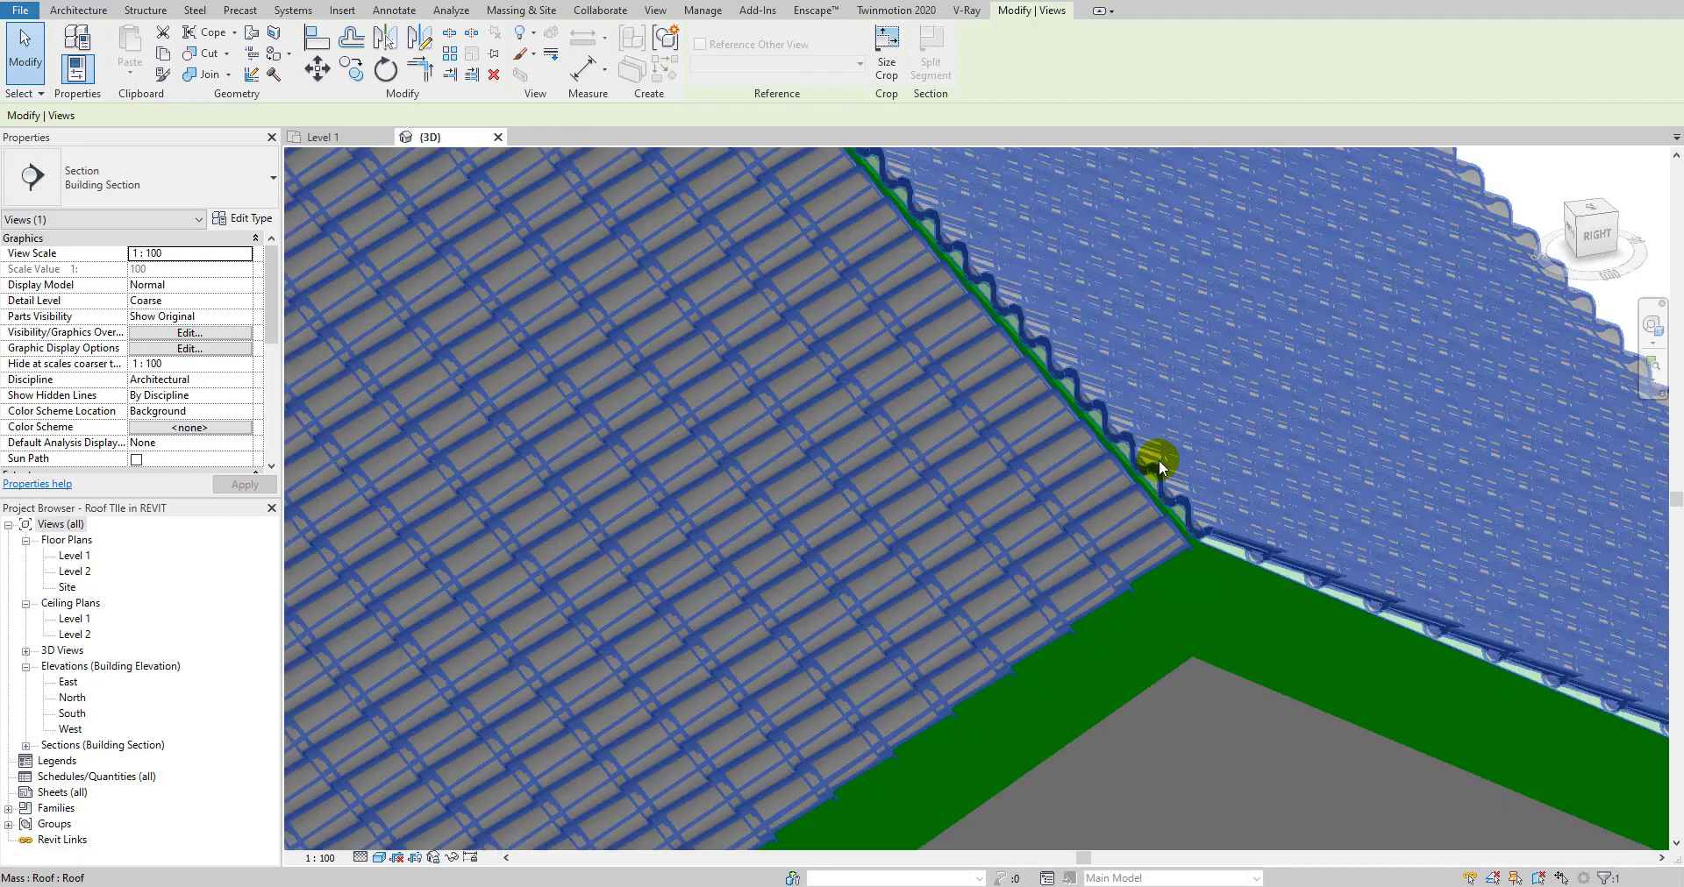
{"action": "middle_click_drag", "start_coordinate": [1202, 473], "coordinate": [1296, 452], "text": "shift"}
{"action": "scroll", "coordinate": [1229, 370], "scroll_direction": "down", "scroll_amount": 5}
{"action": "middle_click_drag", "start_coordinate": [1289, 449], "coordinate": [738, 681], "text": "shift"}
{"action": "left_click", "coordinate": [417, 171]}
{"action": "left_click", "coordinate": [326, 139]}
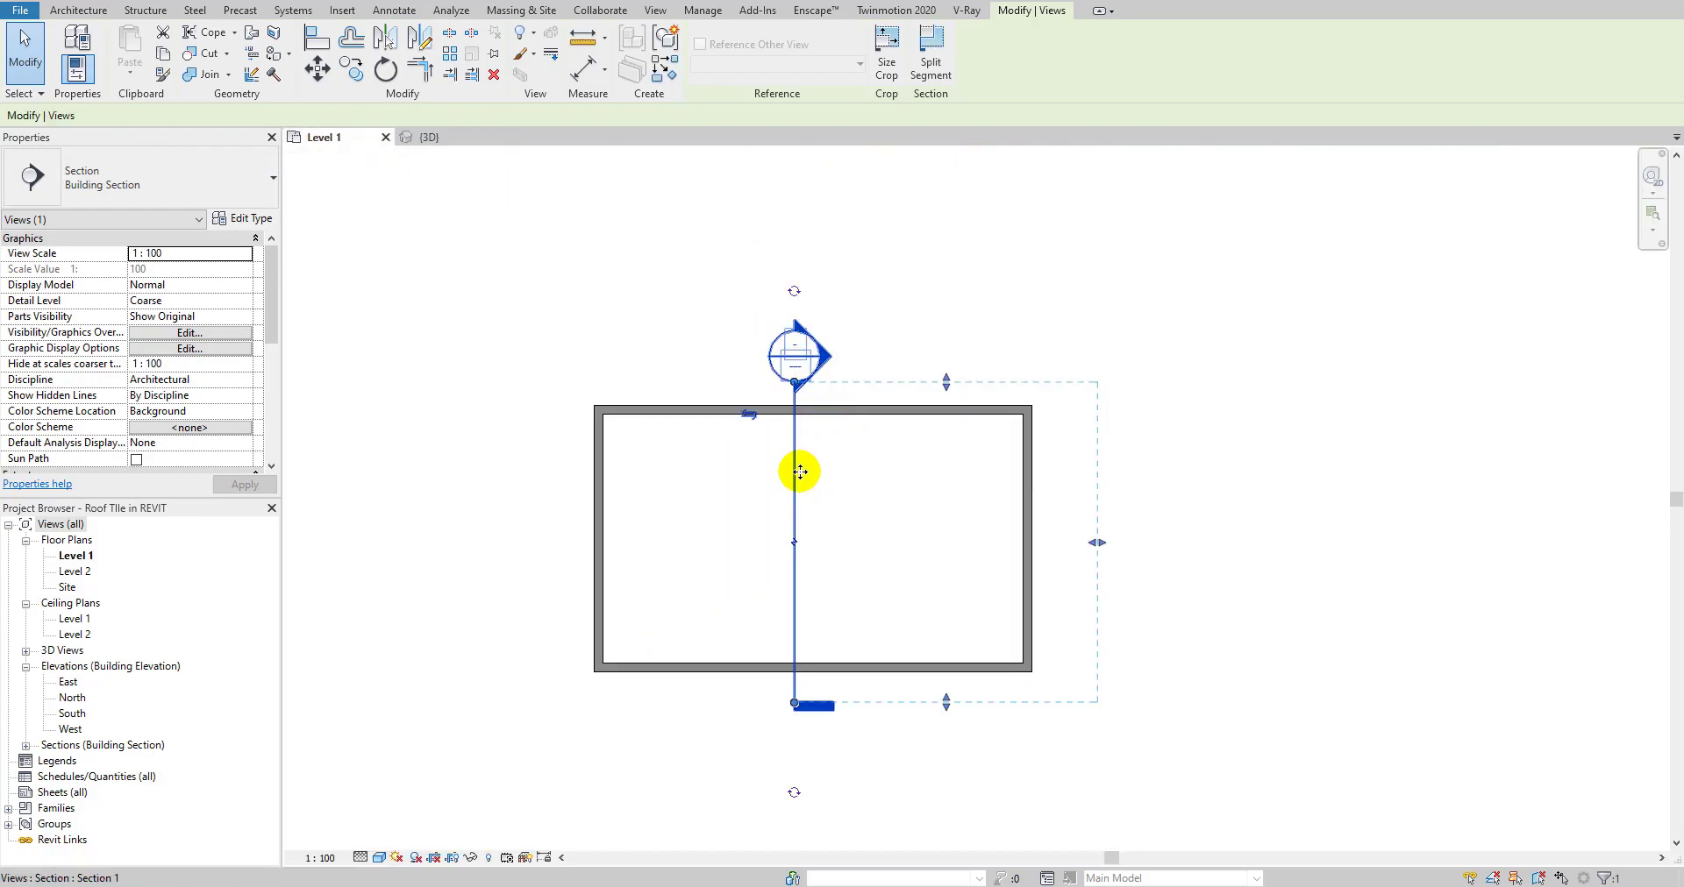
{"action": "left_click", "coordinate": [380, 859]}
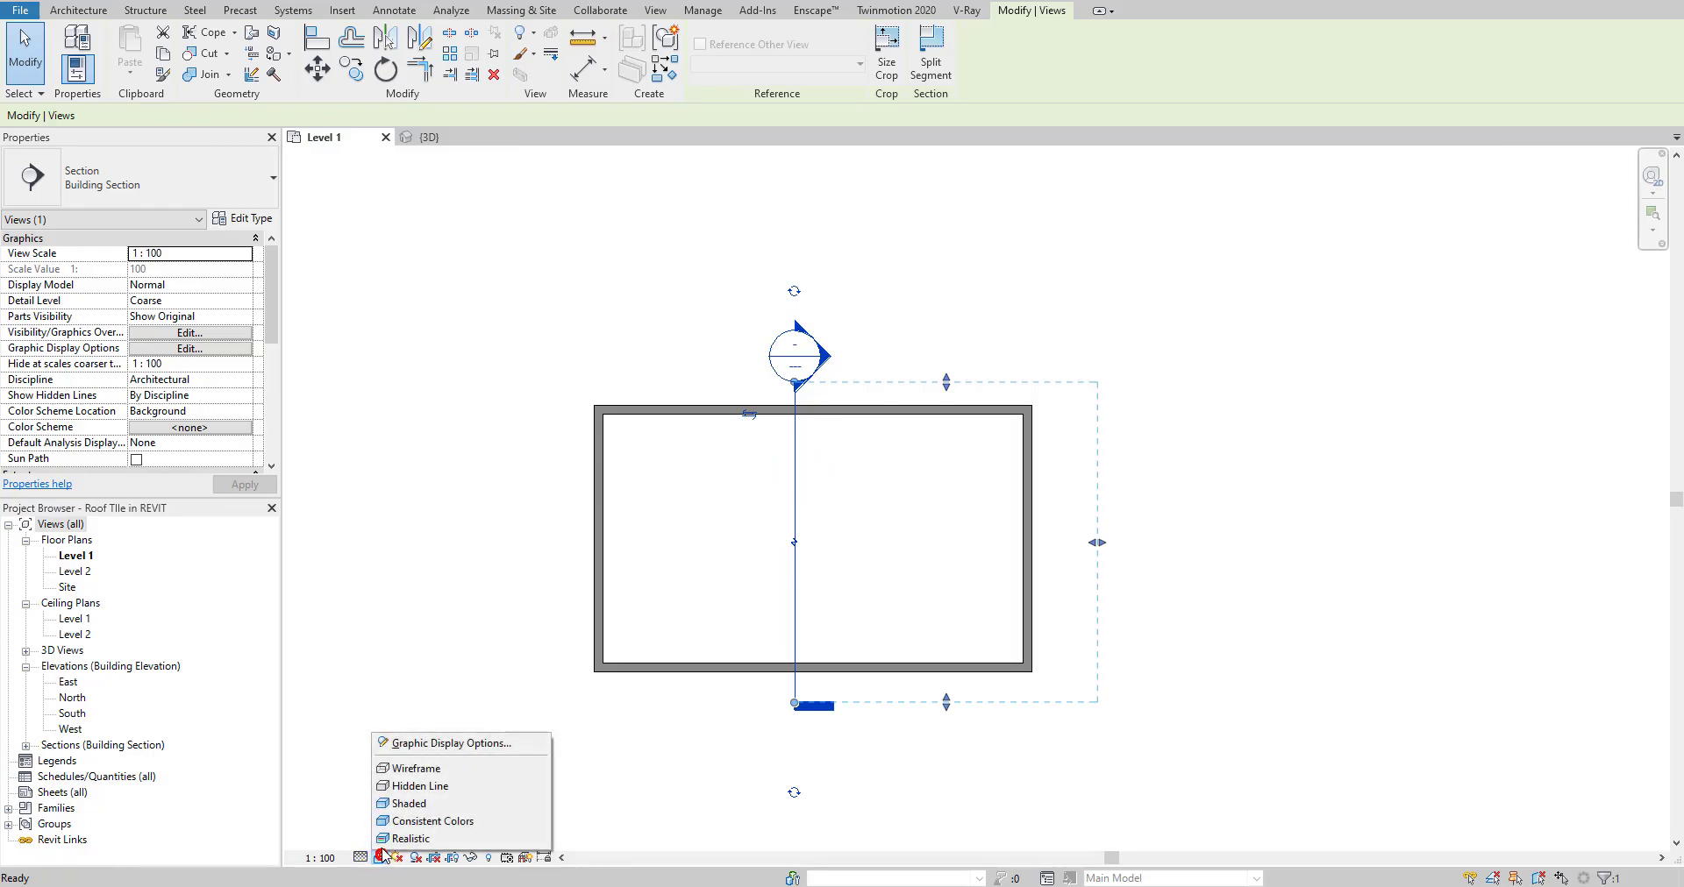
- Set the Level 1 plan to Hidden Line visual style
{"action": "left_click", "coordinate": [466, 794]}
{"action": "left_click", "coordinate": [429, 138]}
{"action": "middle_click_drag", "start_coordinate": [750, 439], "coordinate": [891, 391], "text": "shift"}
{"action": "left_click", "coordinate": [589, 525]}
- Try Hidden Line on the 3D roof view, restore Shaded, and return to Level 1
{"action": "left_click", "coordinate": [379, 858]}
{"action": "left_click", "coordinate": [456, 791]}
{"action": "middle_click_drag", "start_coordinate": [667, 544], "coordinate": [717, 579], "text": "shift"}
{"action": "left_click", "coordinate": [380, 857]}
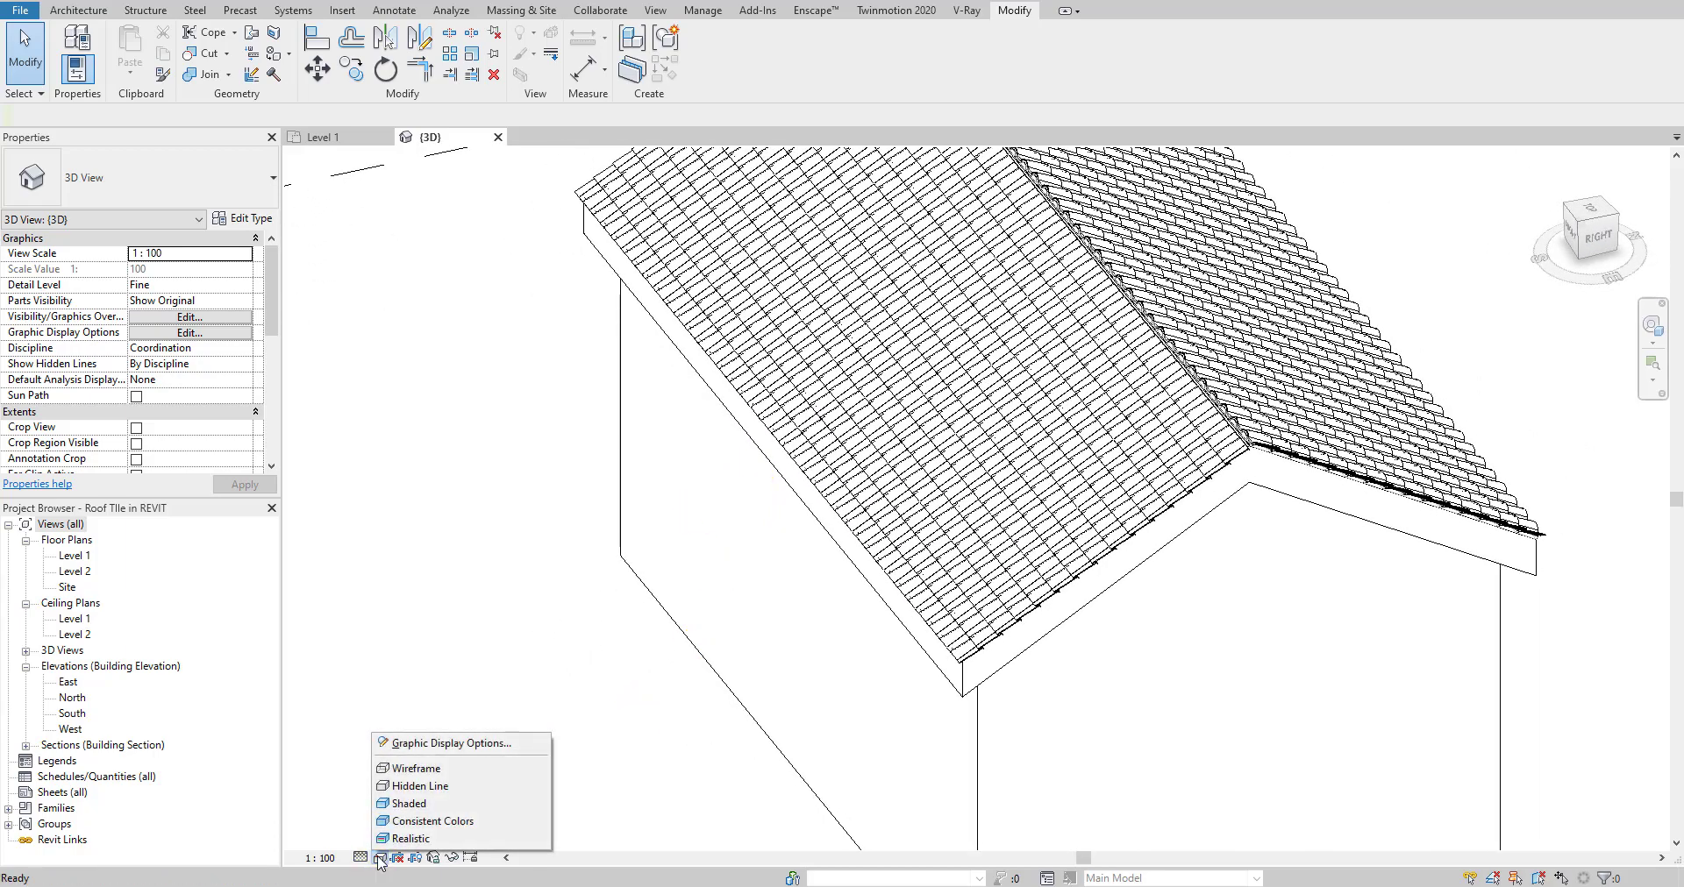
{"action": "left_click", "coordinate": [406, 804]}
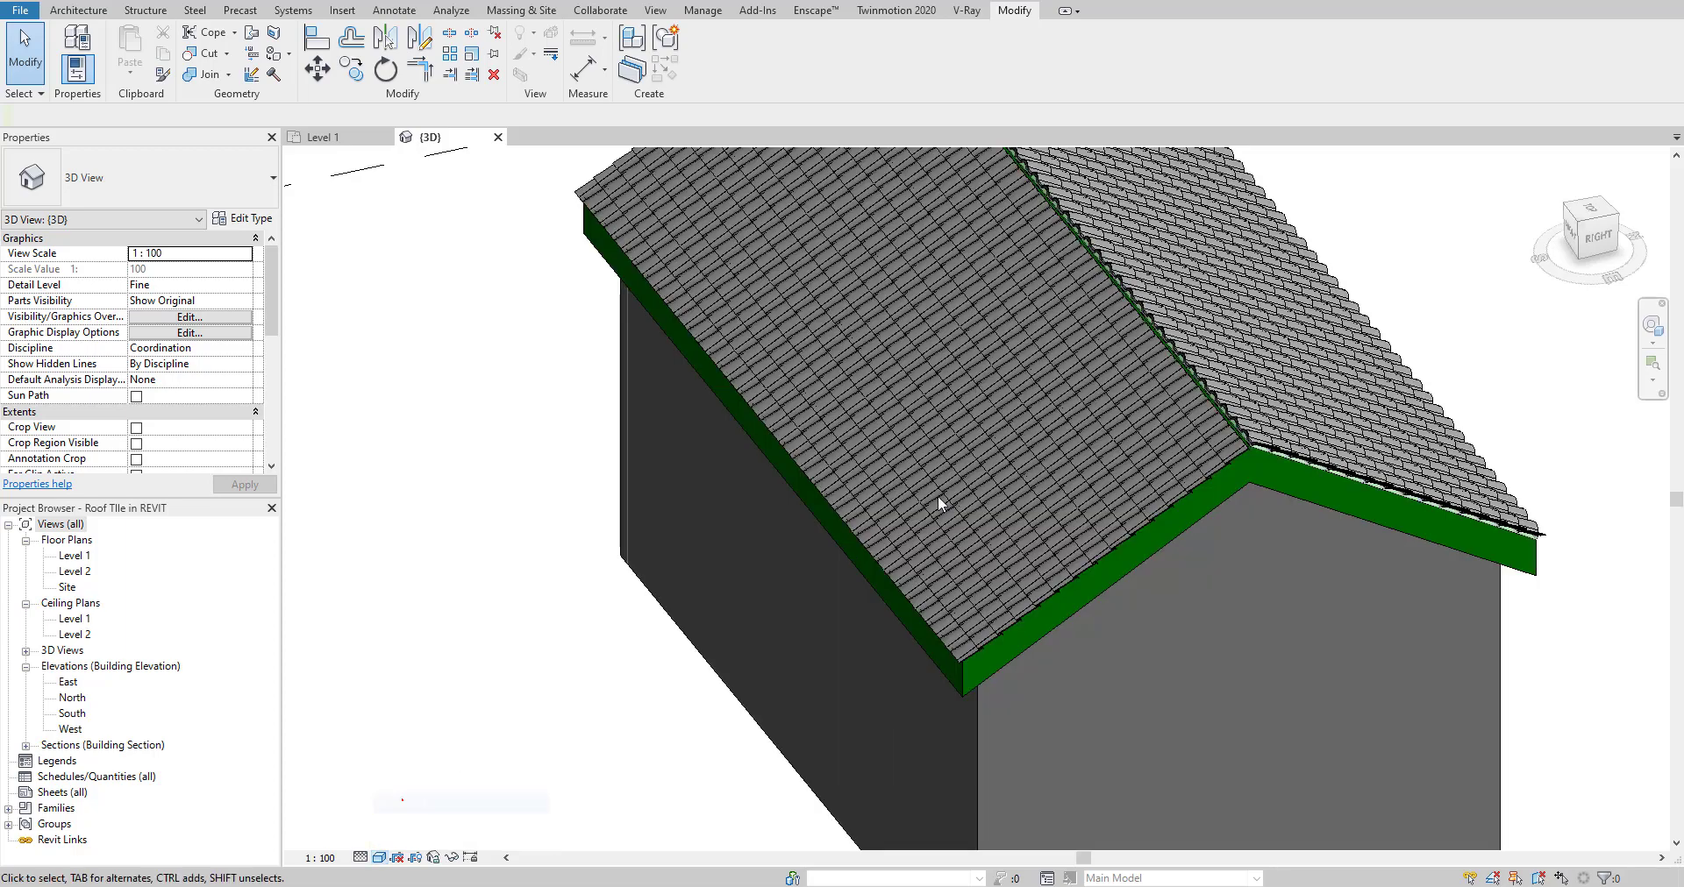
{"action": "left_click", "coordinate": [338, 140]}
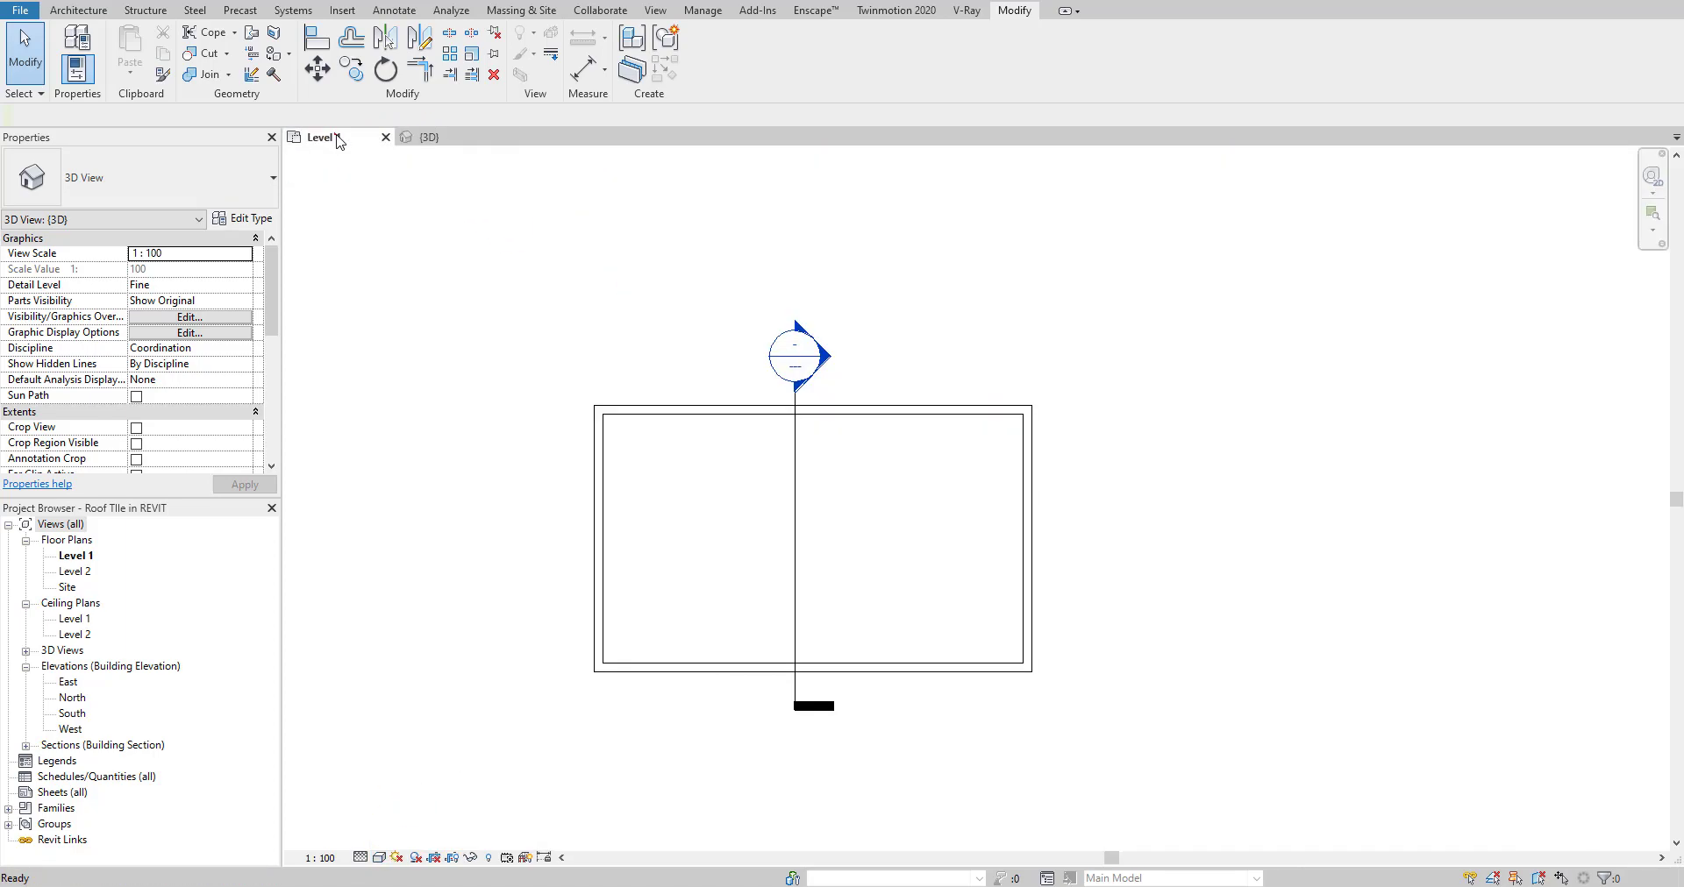
- Open the Section 1 view from the section line and set Detail Level to Fine
{"action": "left_click", "coordinate": [793, 462]}
{"action": "right_click", "coordinate": [794, 453]}
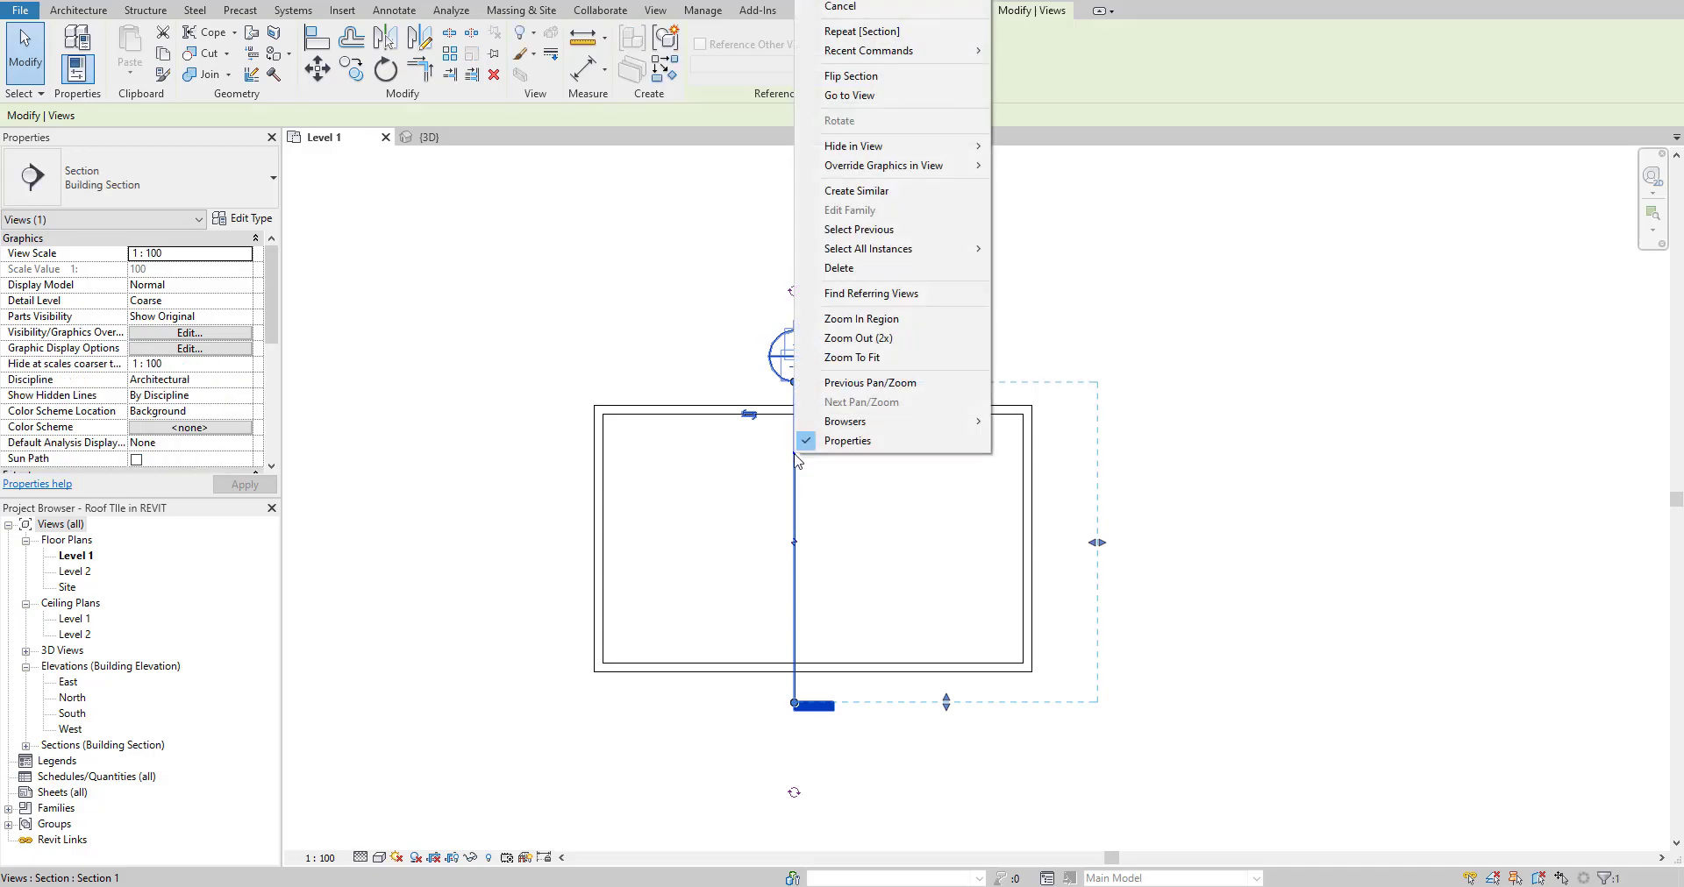
{"action": "left_click", "coordinate": [872, 96]}
{"action": "left_click", "coordinate": [364, 863]}
{"action": "left_click", "coordinate": [374, 835]}
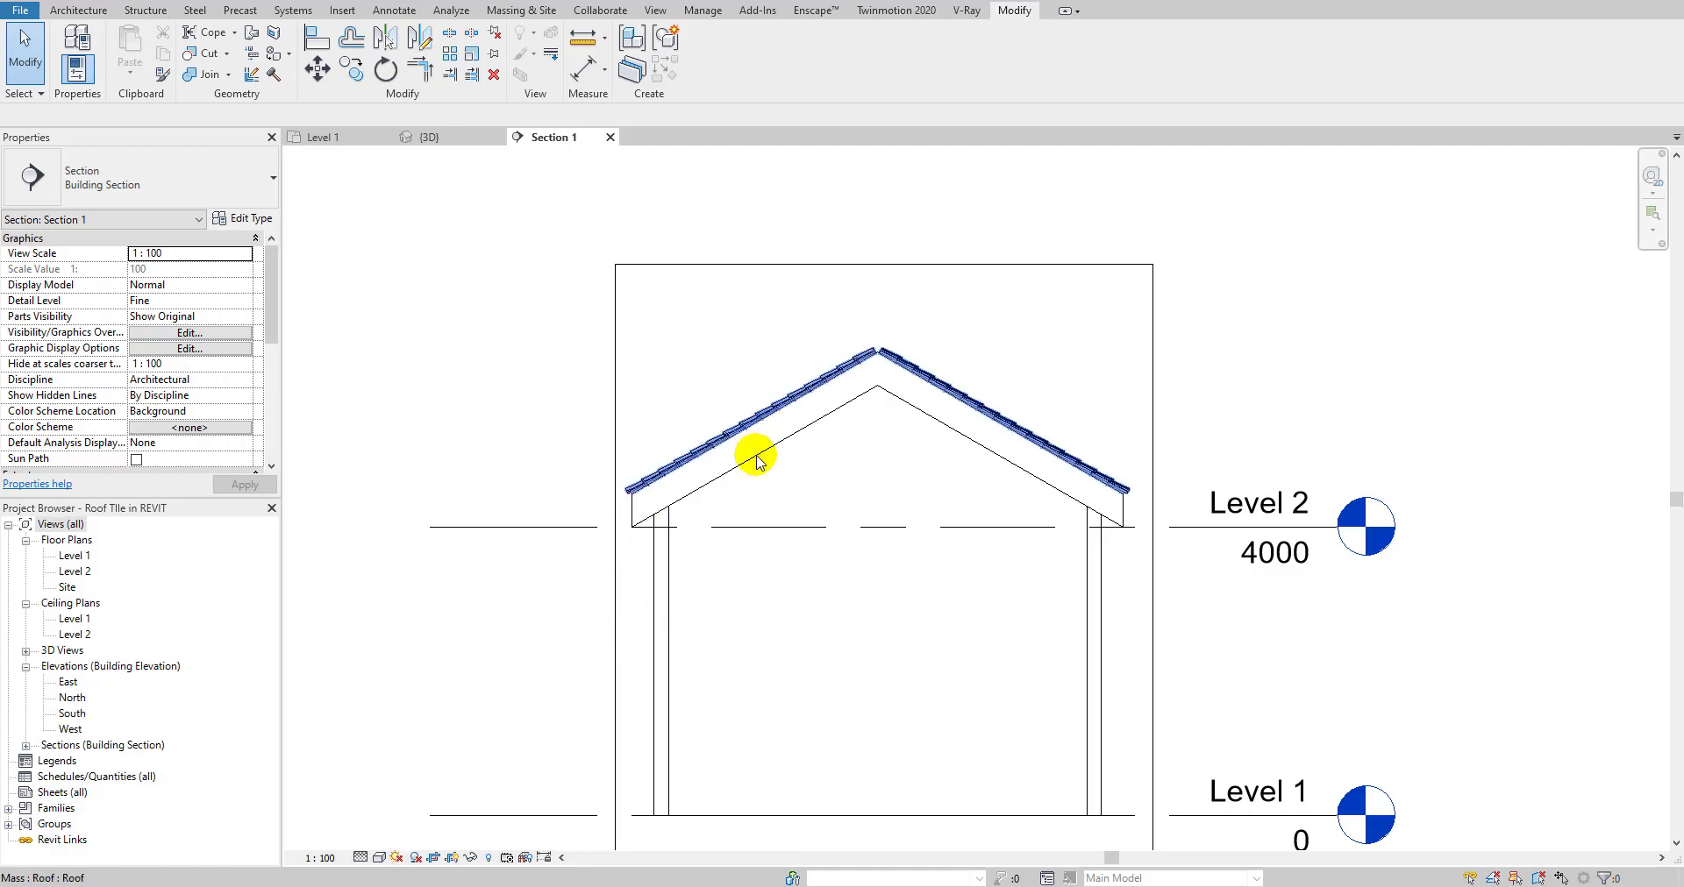
- Zoom around the ridge to inspect the overlapping tile profiles on both slopes
{"action": "scroll", "coordinate": [706, 434], "scroll_direction": "up", "scroll_amount": 6}
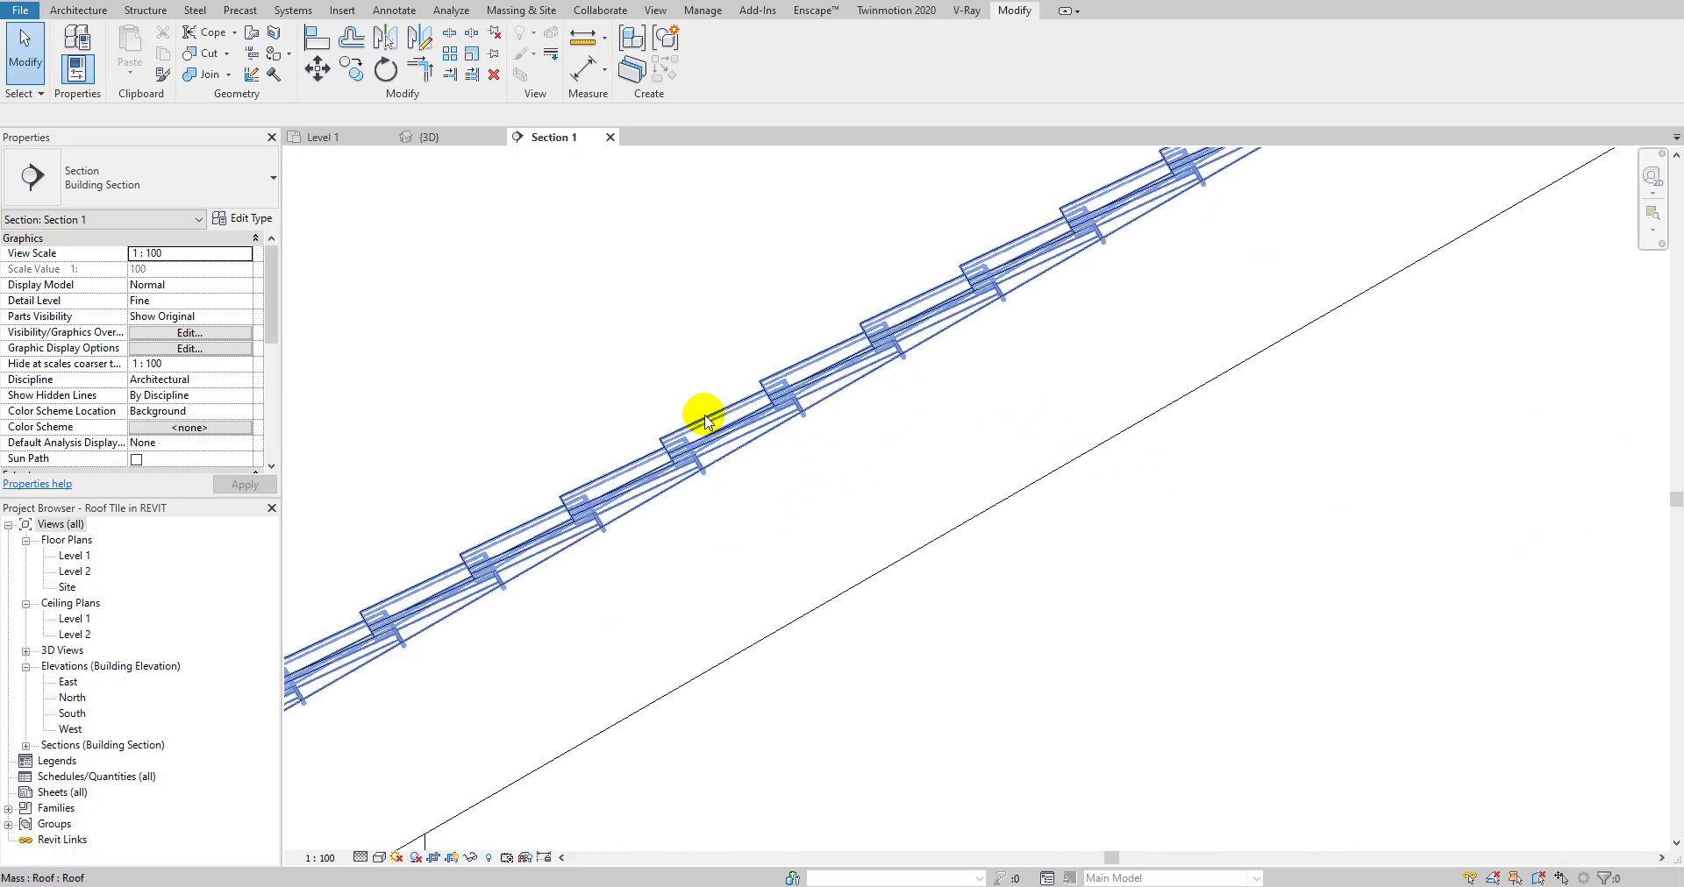
{"action": "scroll", "coordinate": [932, 482], "scroll_direction": "down", "scroll_amount": 4}
{"action": "scroll", "coordinate": [1064, 365], "scroll_direction": "up", "scroll_amount": 5}
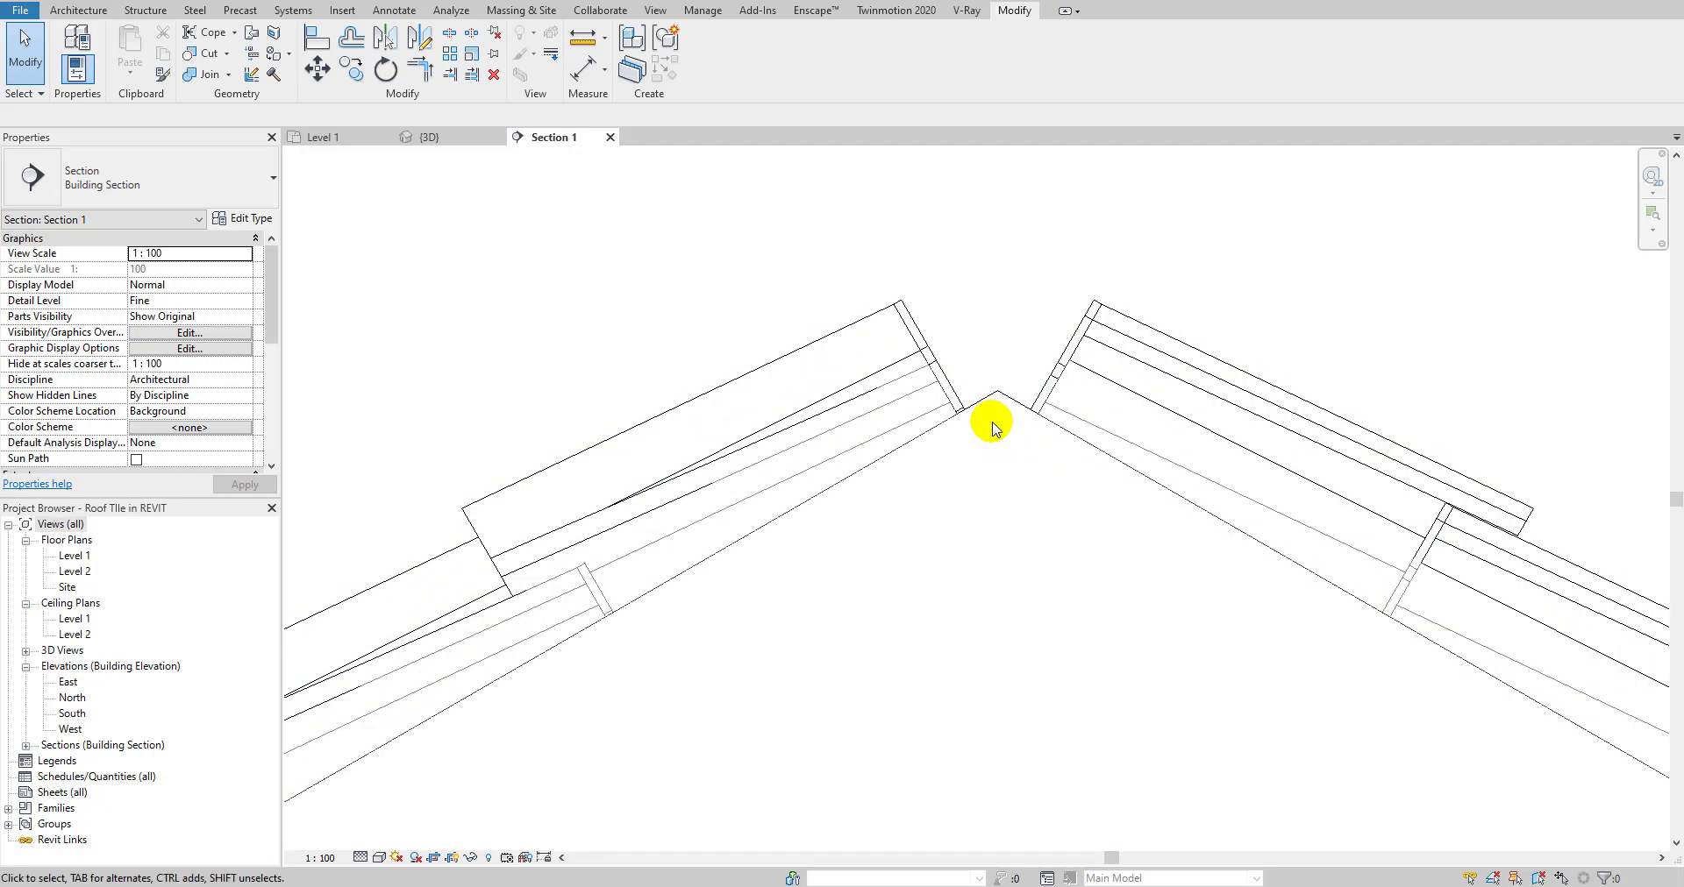
{"action": "scroll", "coordinate": [1007, 377], "scroll_direction": "down", "scroll_amount": 3}
{"action": "scroll", "coordinate": [1044, 419], "scroll_direction": "down", "scroll_amount": 4}
{"action": "scroll", "coordinate": [1071, 357], "scroll_direction": "up", "scroll_amount": 2}
{"action": "scroll", "coordinate": [1094, 313], "scroll_direction": "up", "scroll_amount": 2}
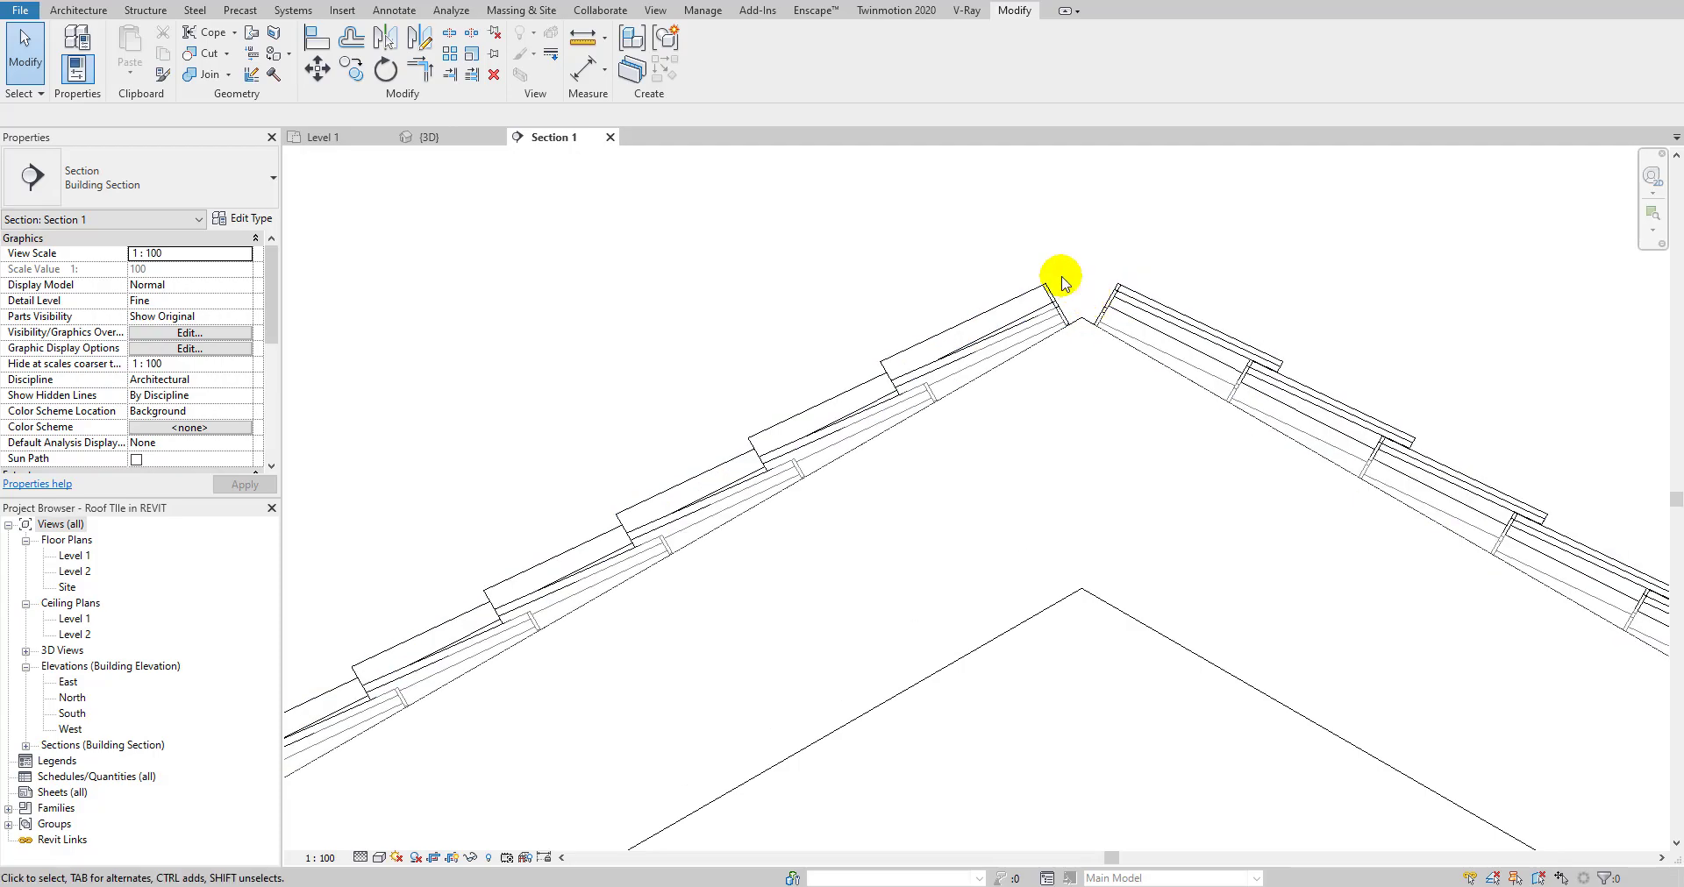
{"action": "scroll", "coordinate": [1117, 318], "scroll_direction": "down", "scroll_amount": 2}
{"action": "scroll", "coordinate": [1112, 311], "scroll_direction": "up", "scroll_amount": 2}
{"action": "scroll", "coordinate": [1124, 261], "scroll_direction": "down", "scroll_amount": 2}
{"action": "scroll", "coordinate": [1009, 290], "scroll_direction": "up", "scroll_amount": 4}
{"action": "scroll", "coordinate": [979, 401], "scroll_direction": "up", "scroll_amount": 2}
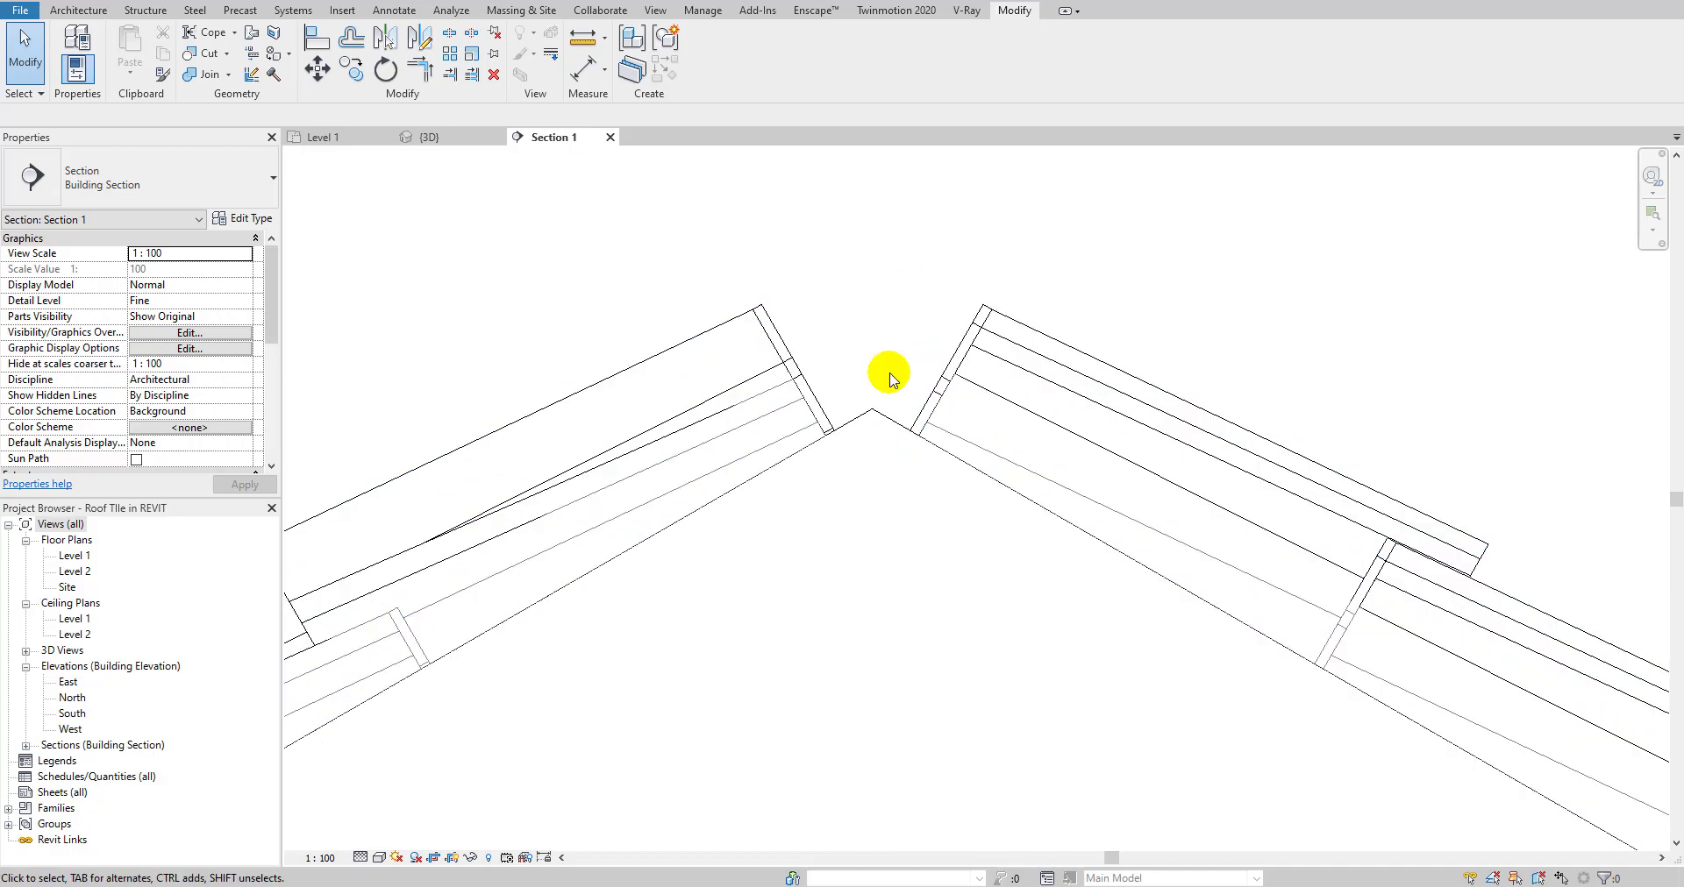
{"action": "scroll", "coordinate": [890, 263], "scroll_direction": "down", "scroll_amount": 3}
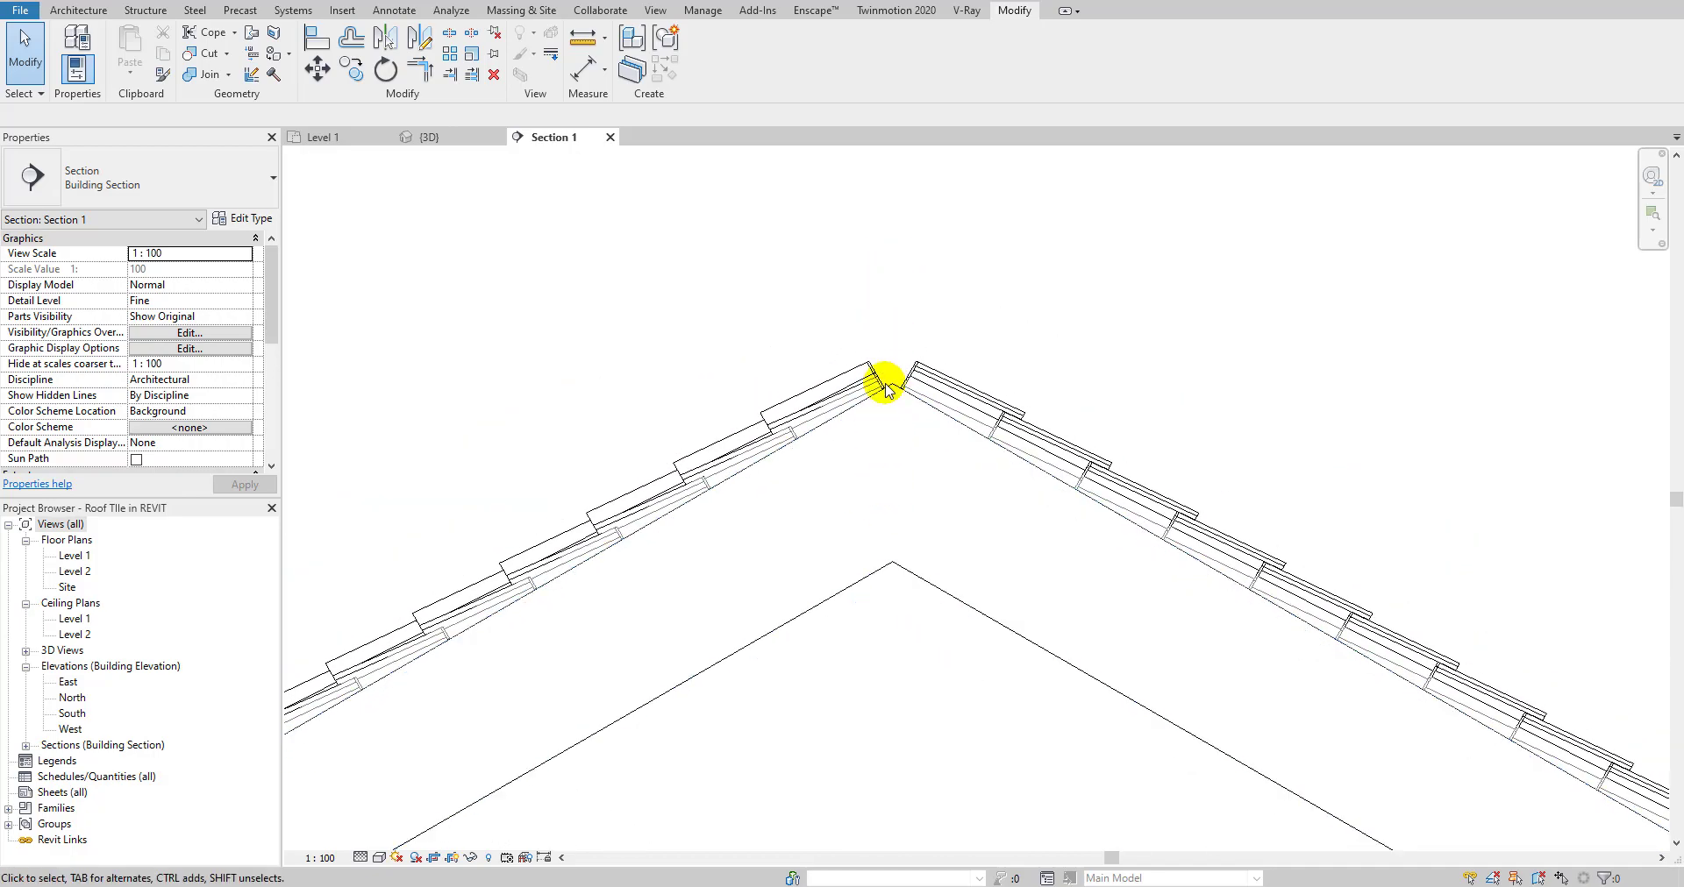
- Return to the 3D view and orbit to the building's other side
{"action": "left_click", "coordinate": [446, 137]}
{"action": "scroll", "coordinate": [873, 363], "scroll_direction": "down", "scroll_amount": 2}
{"action": "middle_click_drag", "start_coordinate": [903, 386], "coordinate": [1236, 487], "text": "shift"}
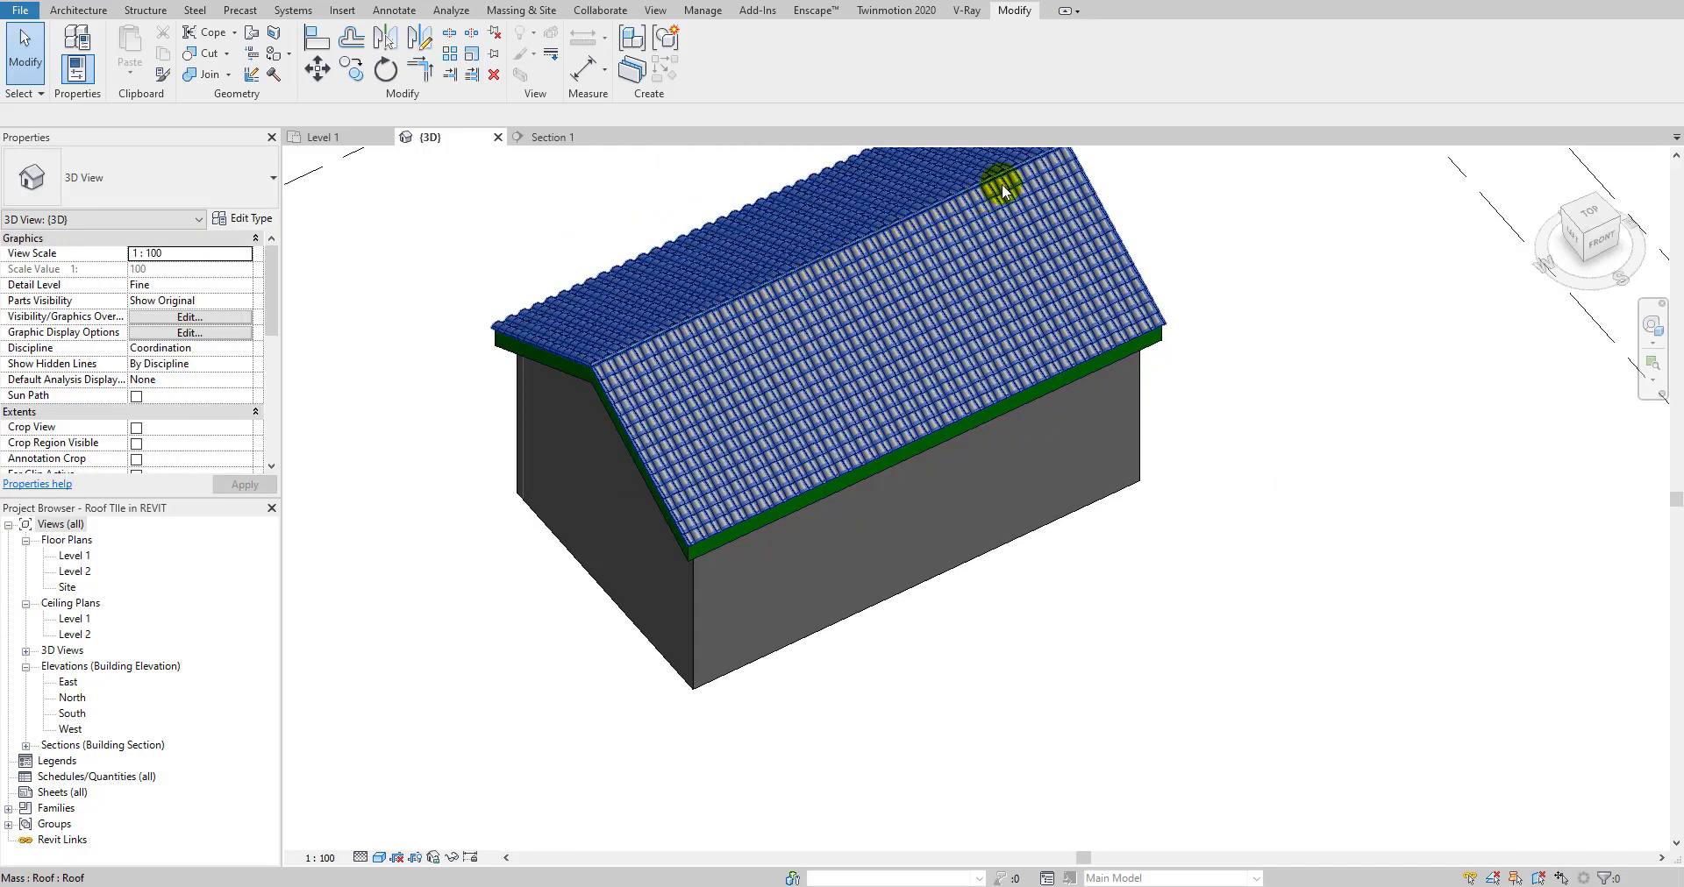
- Reposition the 3D view, then review the ridge tile profiles in Section 1 again
{"action": "middle_click_drag", "start_coordinate": [1067, 176], "coordinate": [1083, 254]}
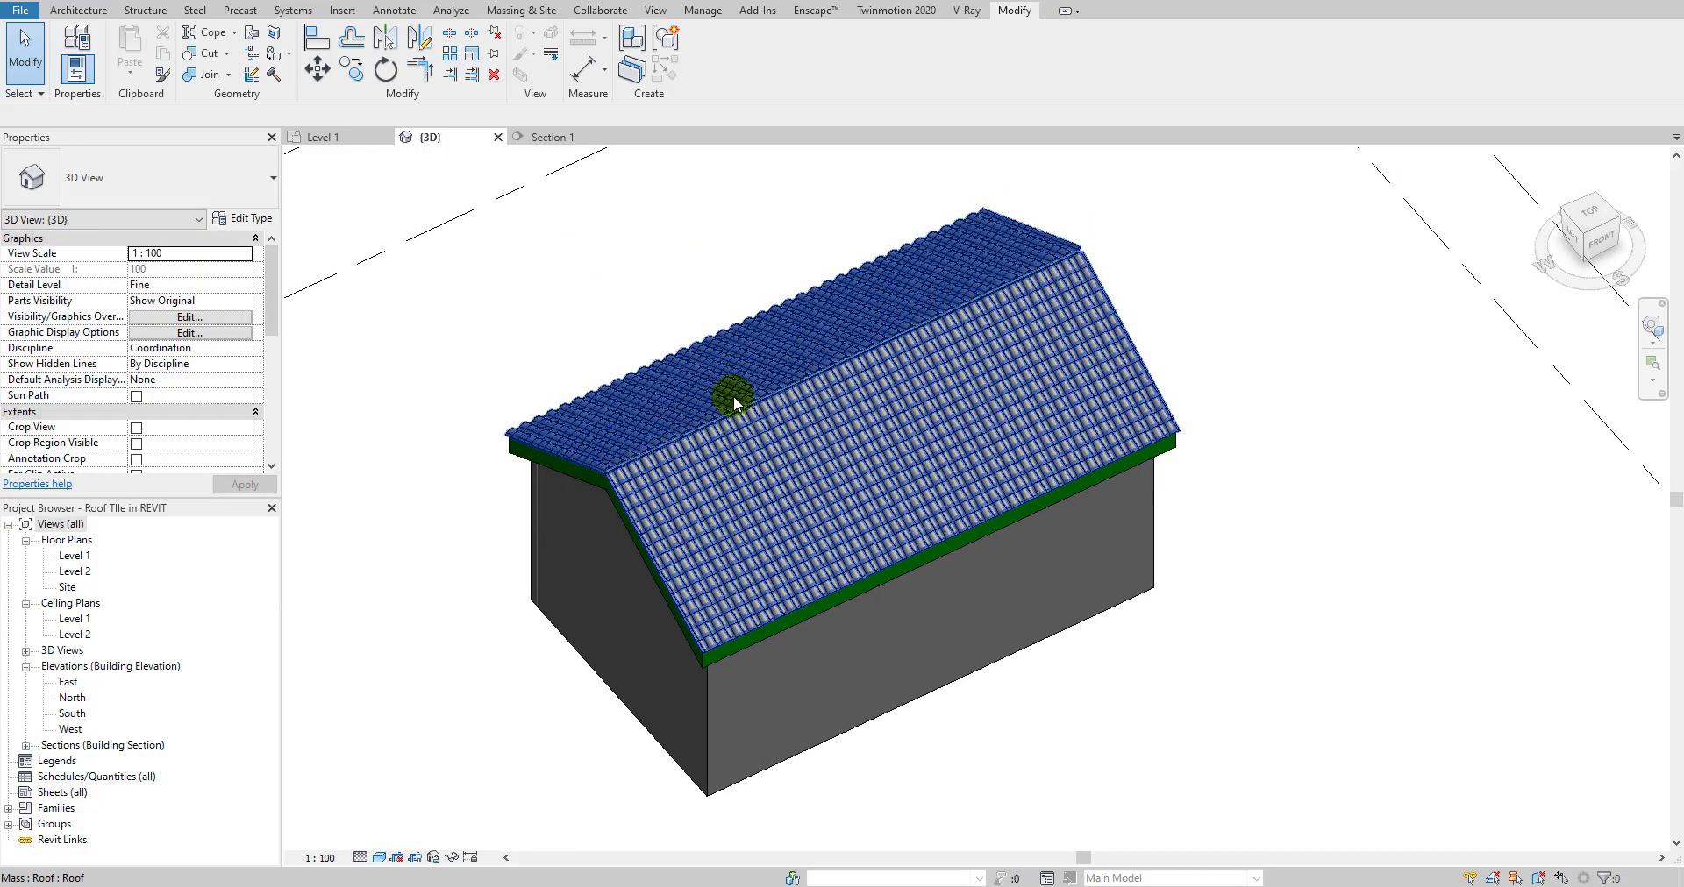
{"action": "scroll", "coordinate": [733, 399], "scroll_direction": "up", "scroll_amount": 5}
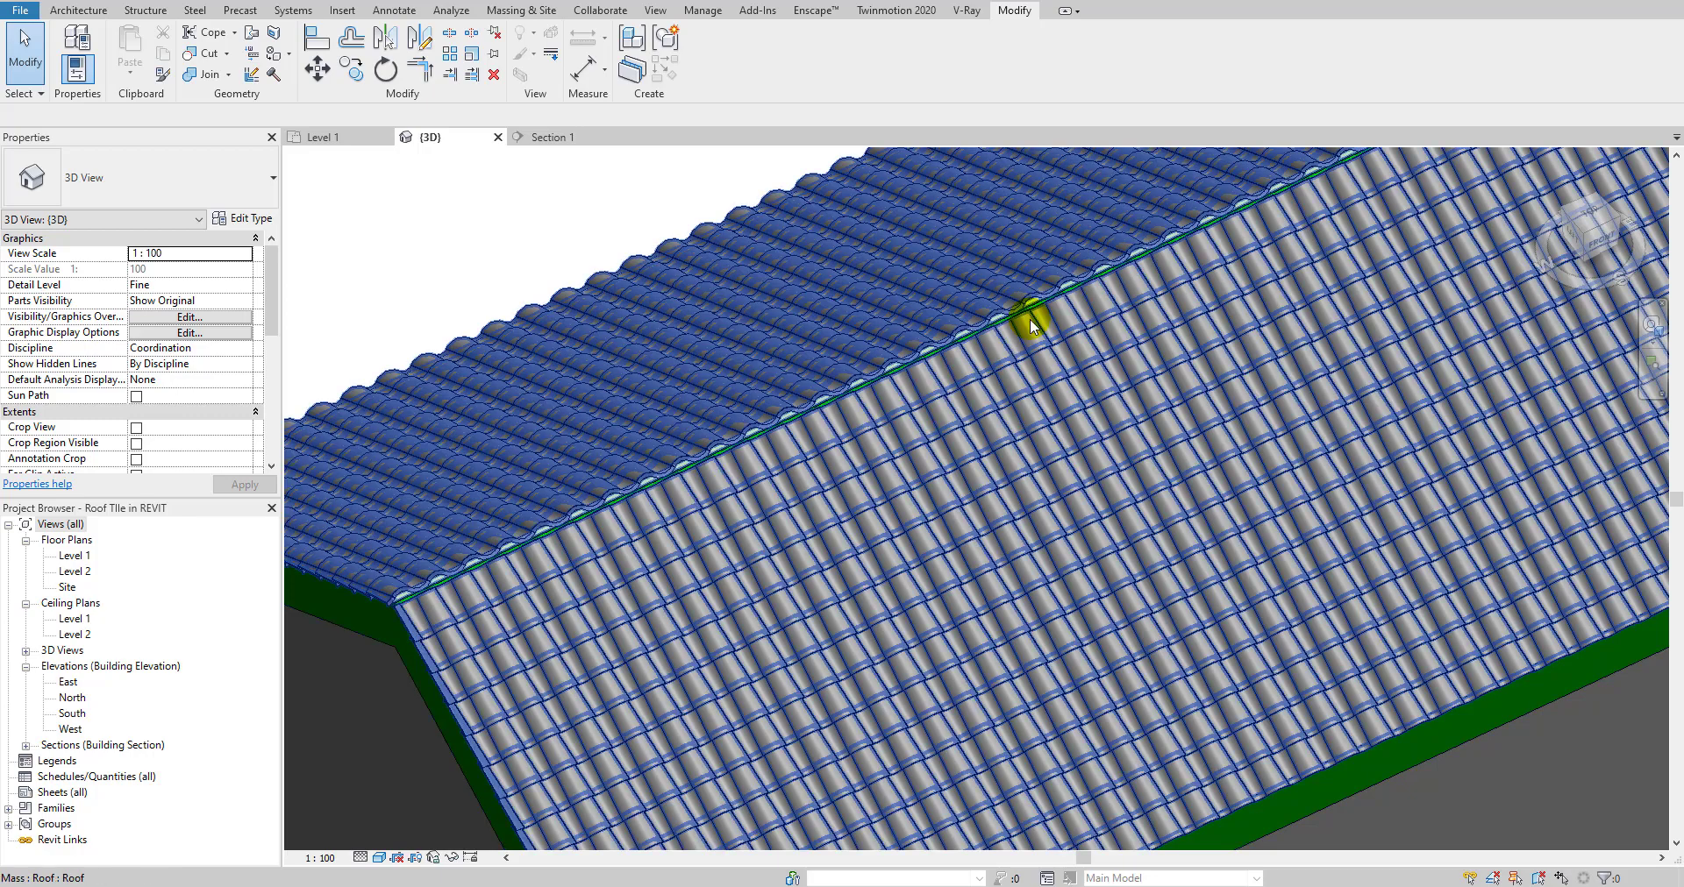
{"action": "scroll", "coordinate": [913, 342], "scroll_direction": "down", "scroll_amount": 6}
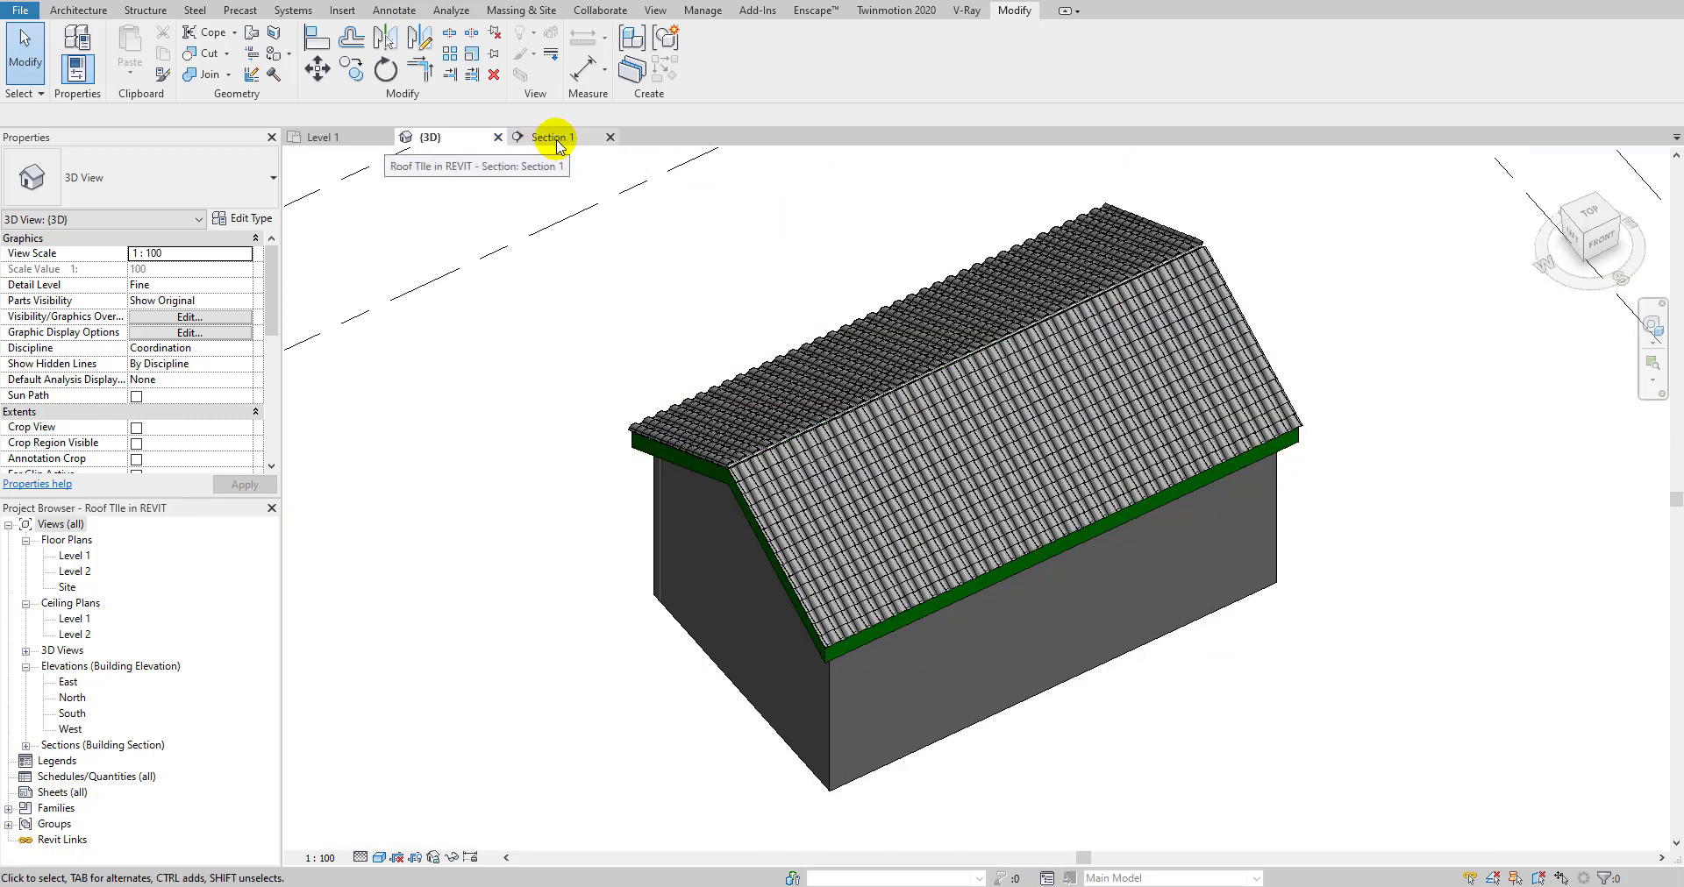
{"action": "left_click", "coordinate": [554, 138]}
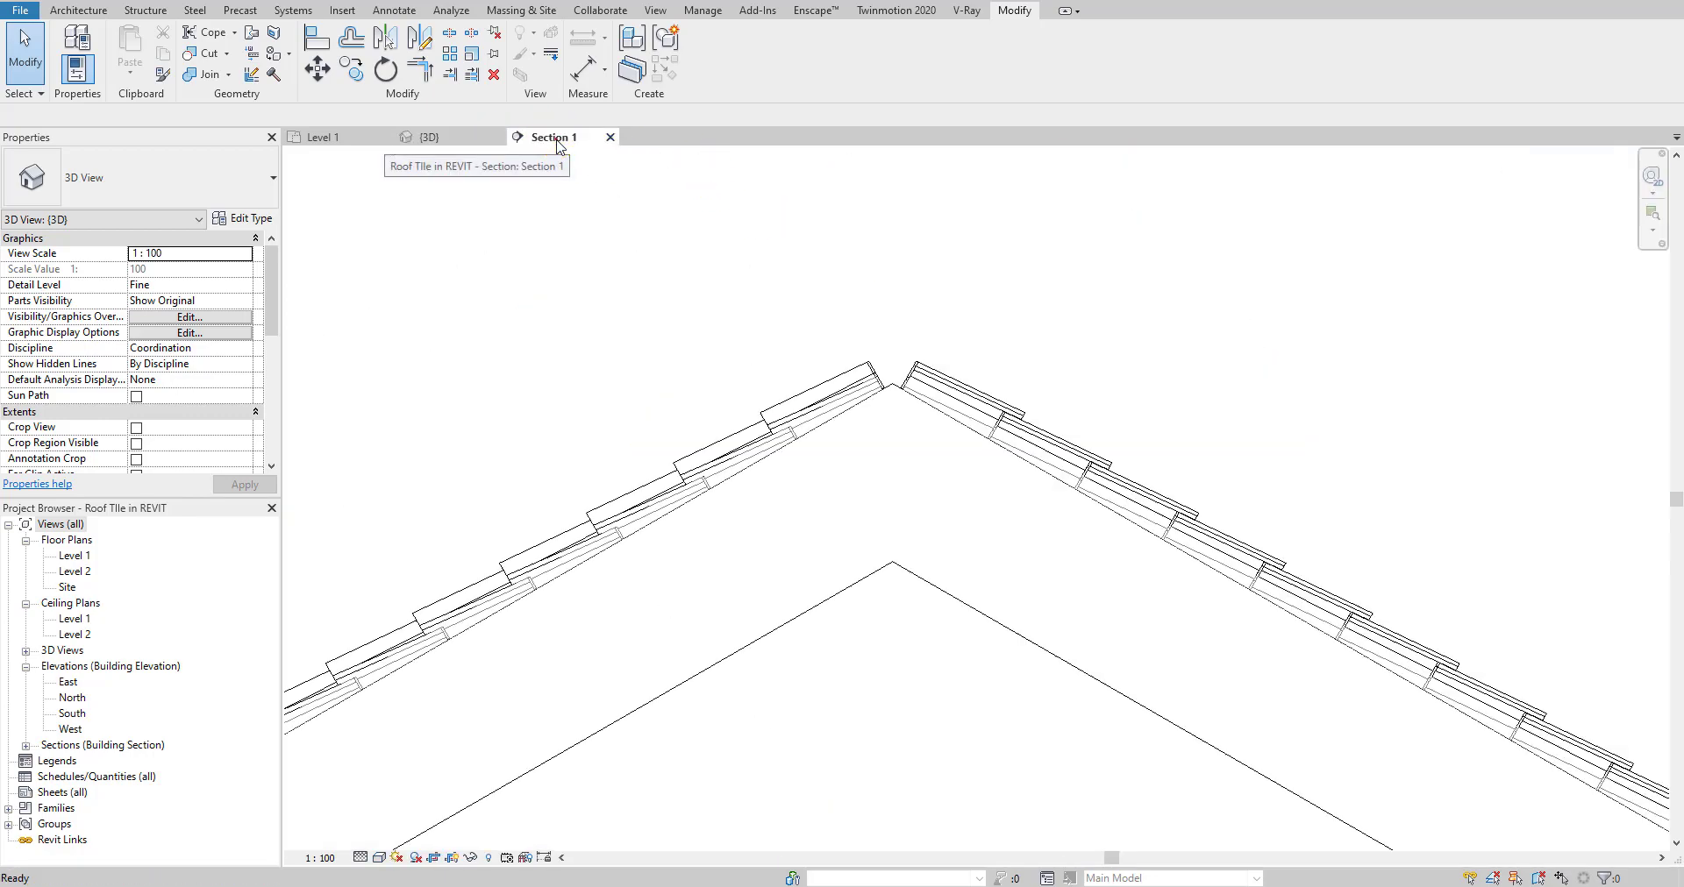
{"action": "scroll", "coordinate": [921, 386], "scroll_direction": "down", "scroll_amount": 2}
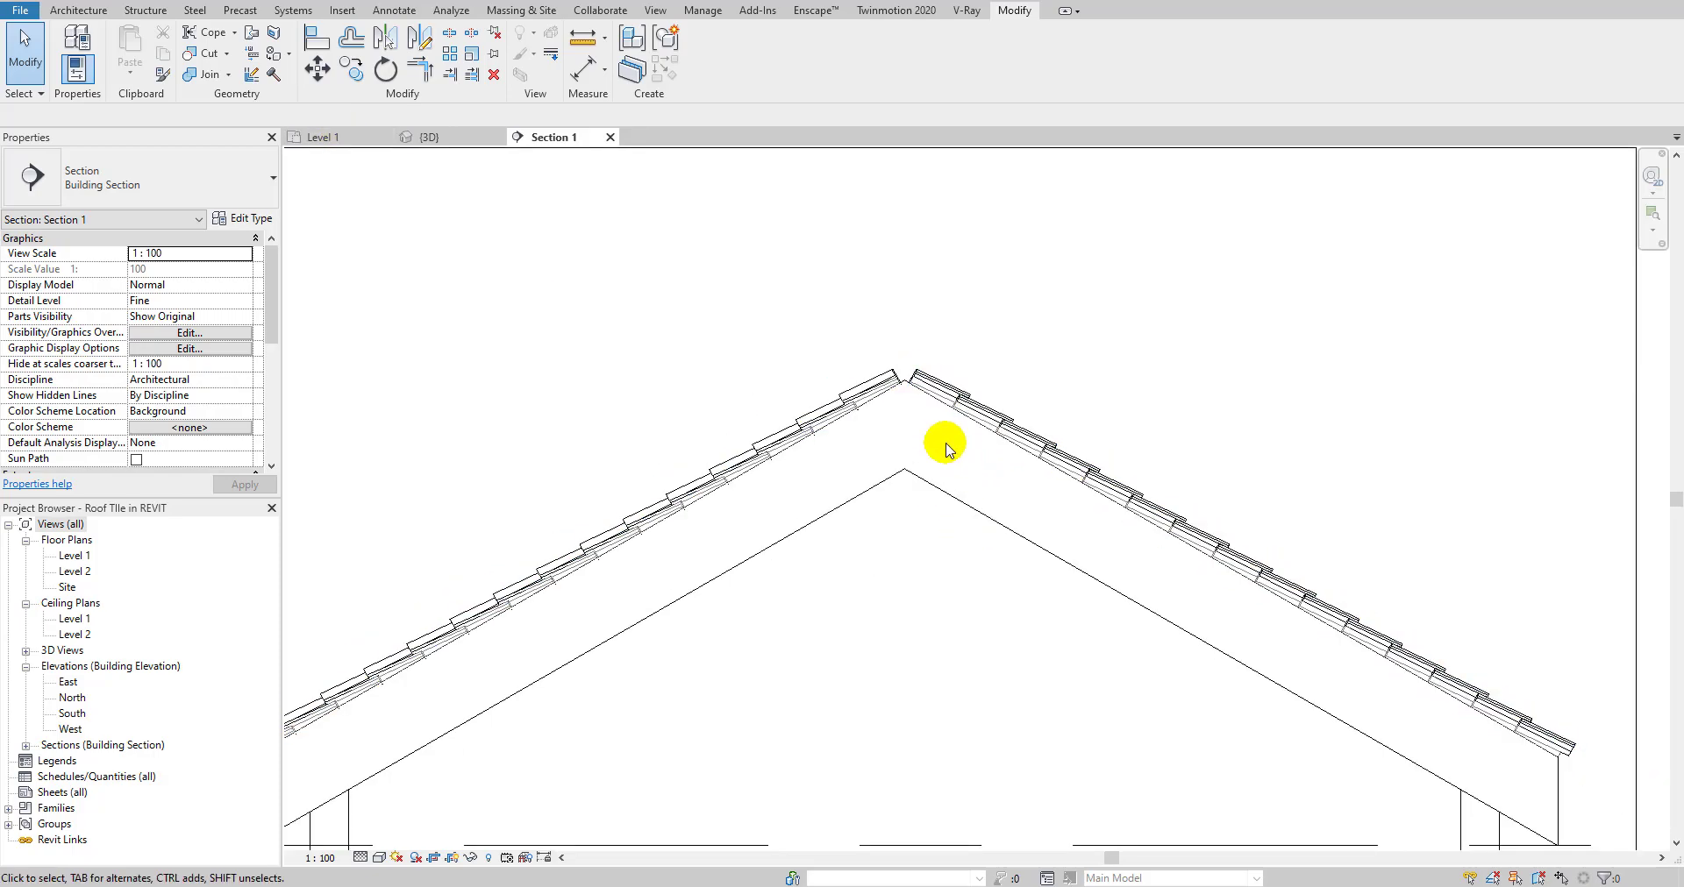
{"action": "middle_click_drag", "start_coordinate": [936, 439], "coordinate": [896, 355]}
{"action": "scroll", "coordinate": [1300, 658], "scroll_direction": "up", "scroll_amount": 2}
{"action": "scroll", "coordinate": [969, 456], "scroll_direction": "down", "scroll_amount": 3}
{"action": "scroll", "coordinate": [426, 506], "scroll_direction": "up", "scroll_amount": 3}
{"action": "scroll", "coordinate": [466, 458], "scroll_direction": "down", "scroll_amount": 5}
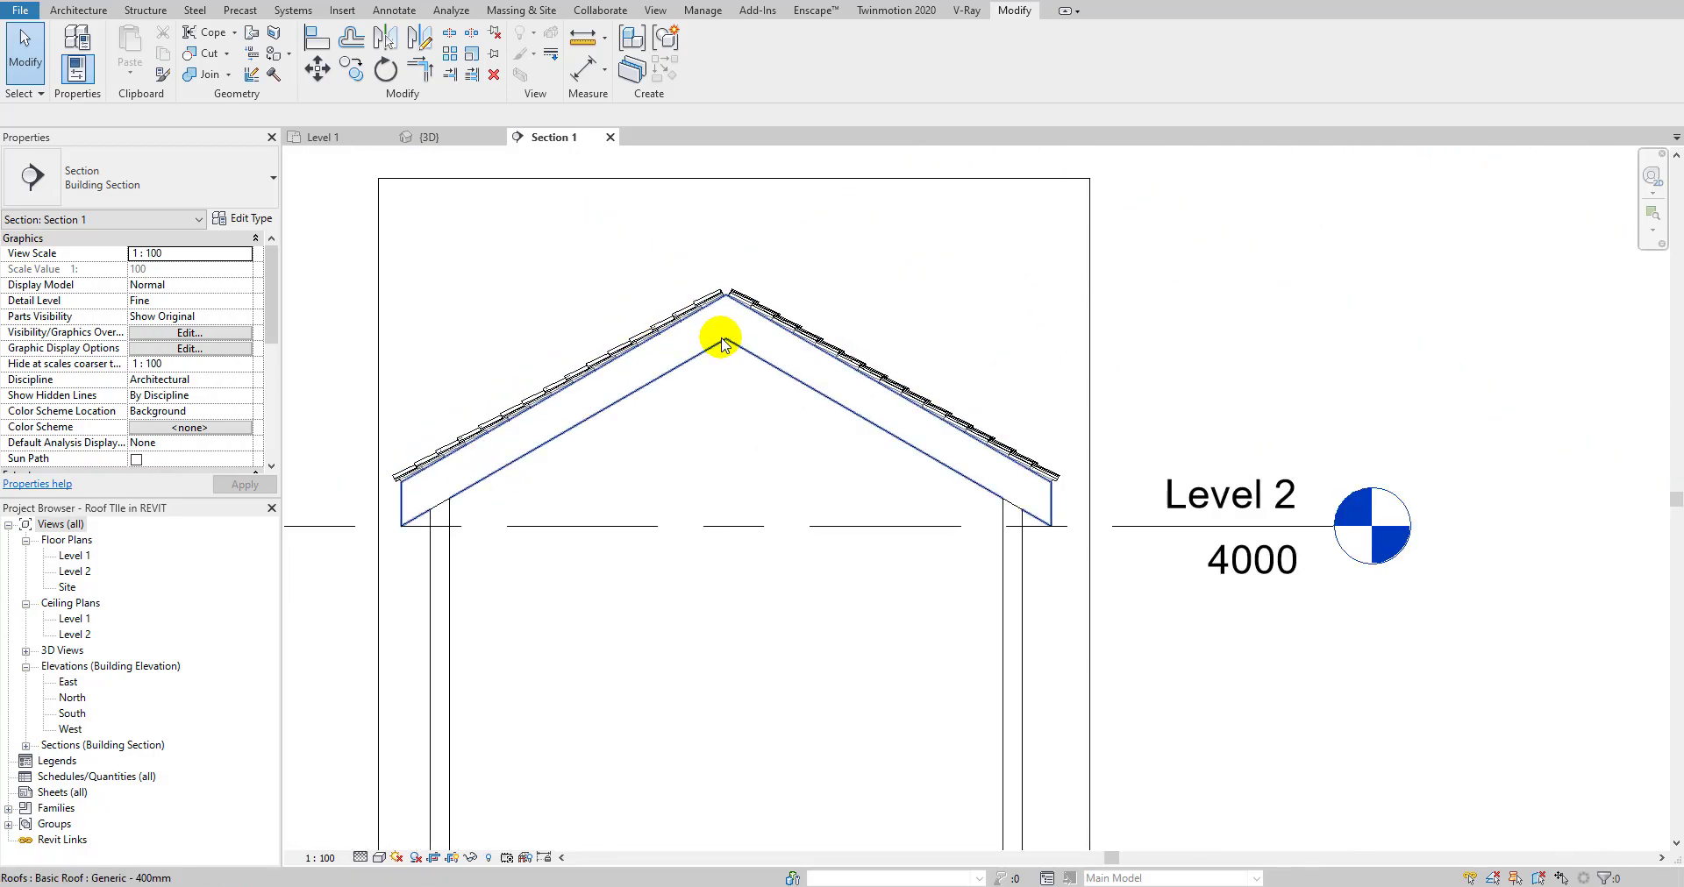
{"action": "scroll", "coordinate": [721, 339], "scroll_direction": "down", "scroll_amount": 2}
{"action": "scroll", "coordinate": [686, 326], "scroll_direction": "up", "scroll_amount": 8}
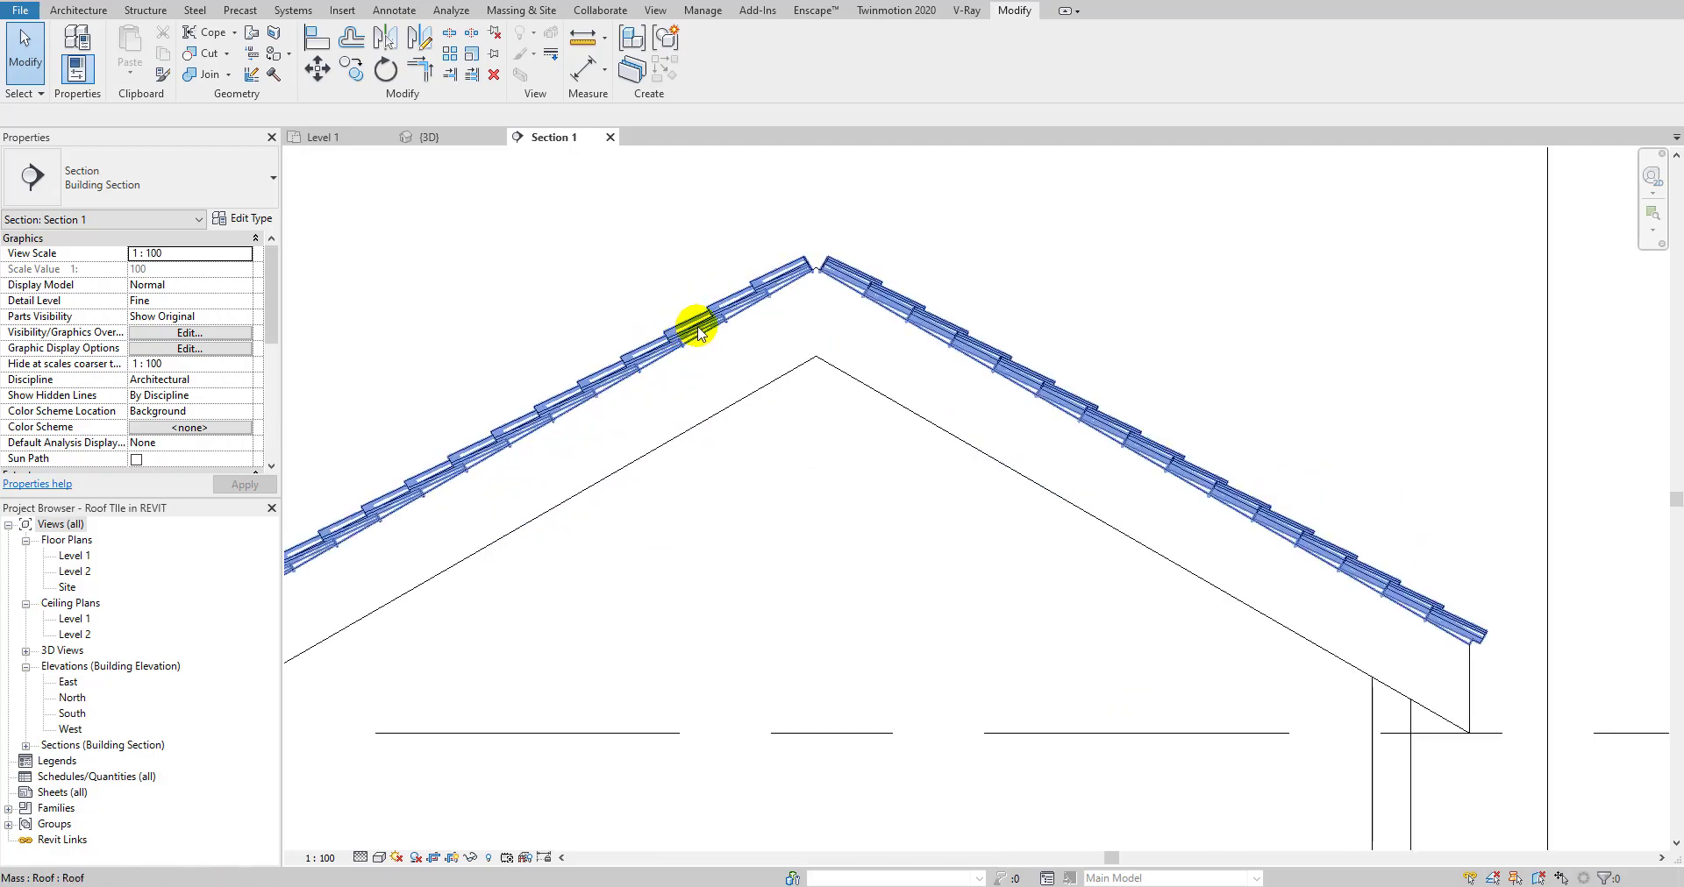
{"action": "middle_click_drag", "start_coordinate": [882, 327], "coordinate": [636, 510]}
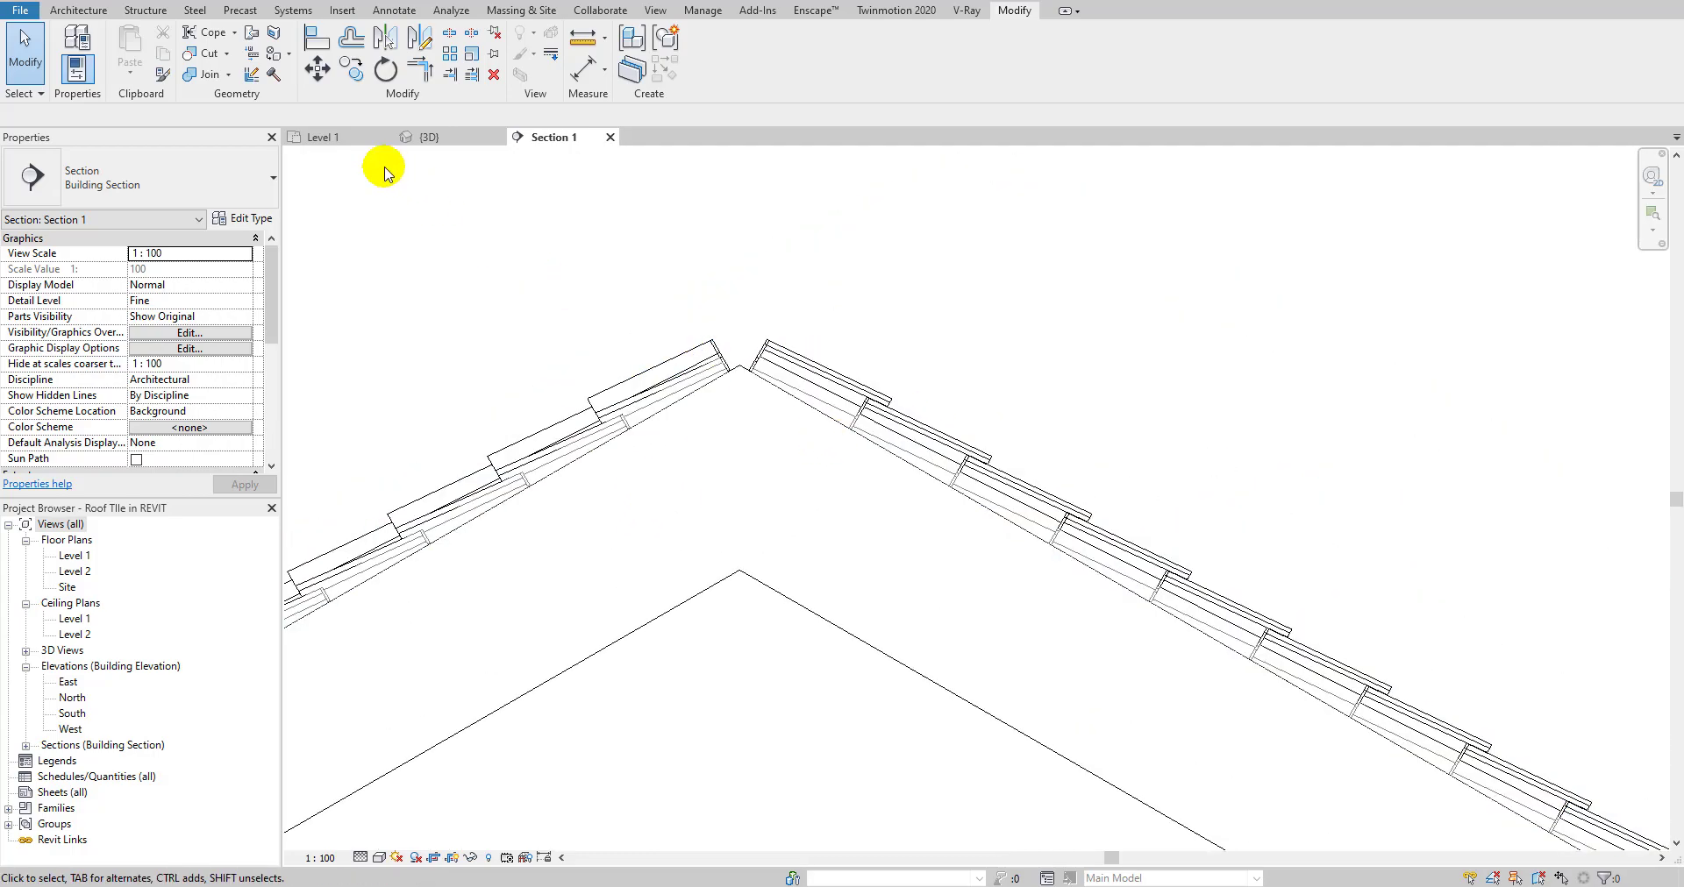
- Back in the 3D view, select the tiled roof mass
{"action": "left_click", "coordinate": [428, 137]}
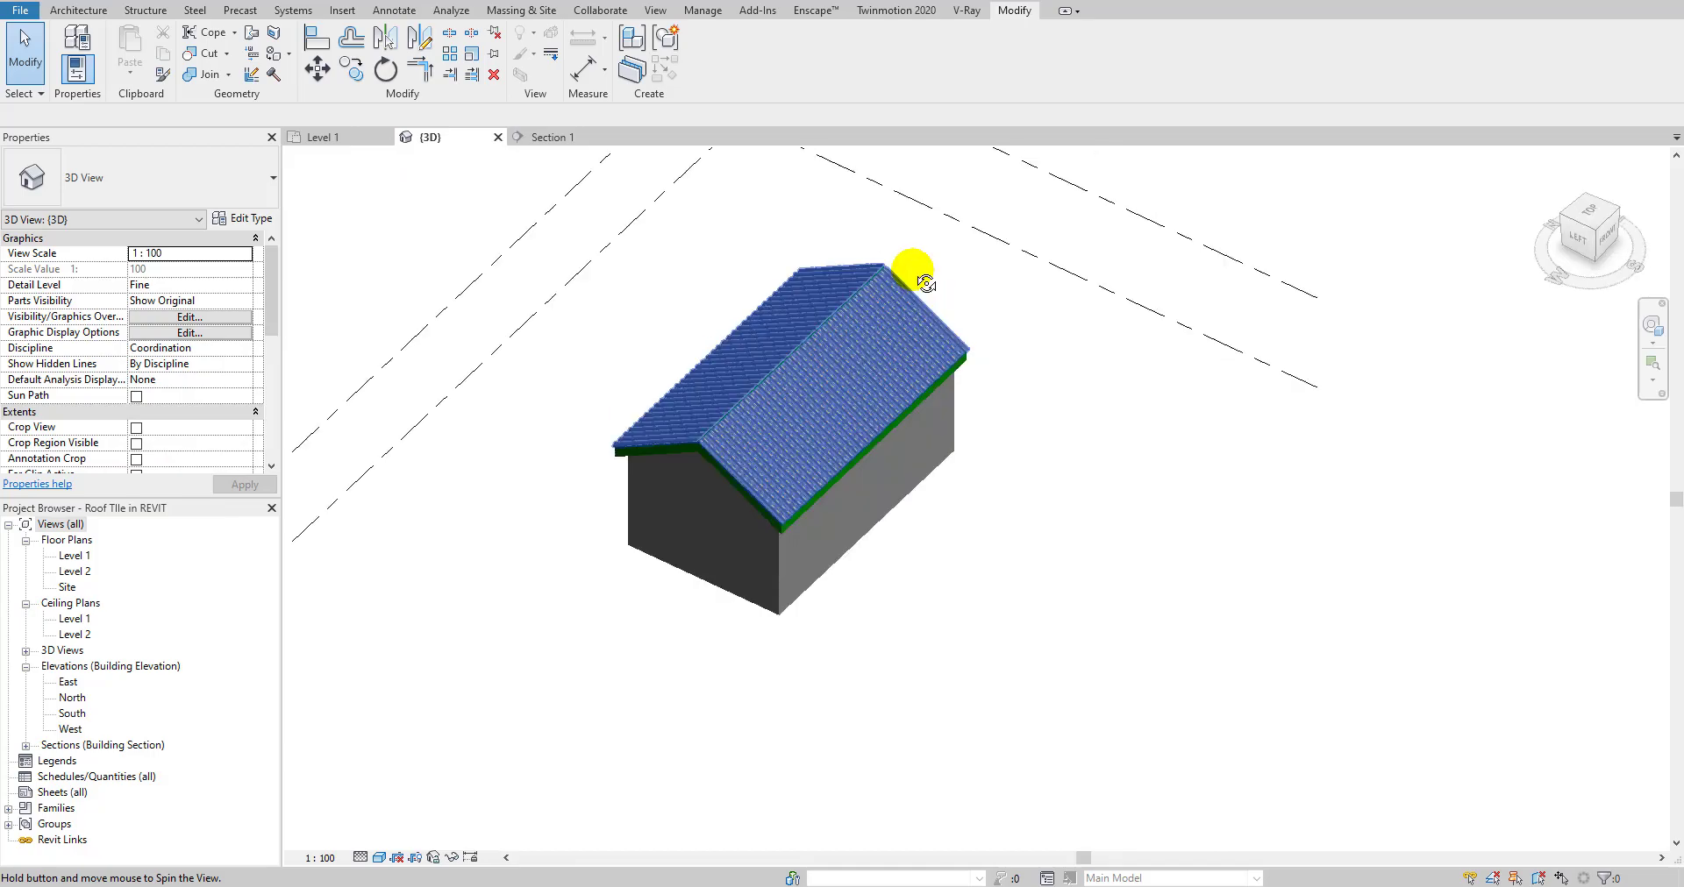
{"action": "scroll", "coordinate": [893, 460], "scroll_direction": "up", "scroll_amount": 5}
{"action": "left_click", "coordinate": [895, 463]}
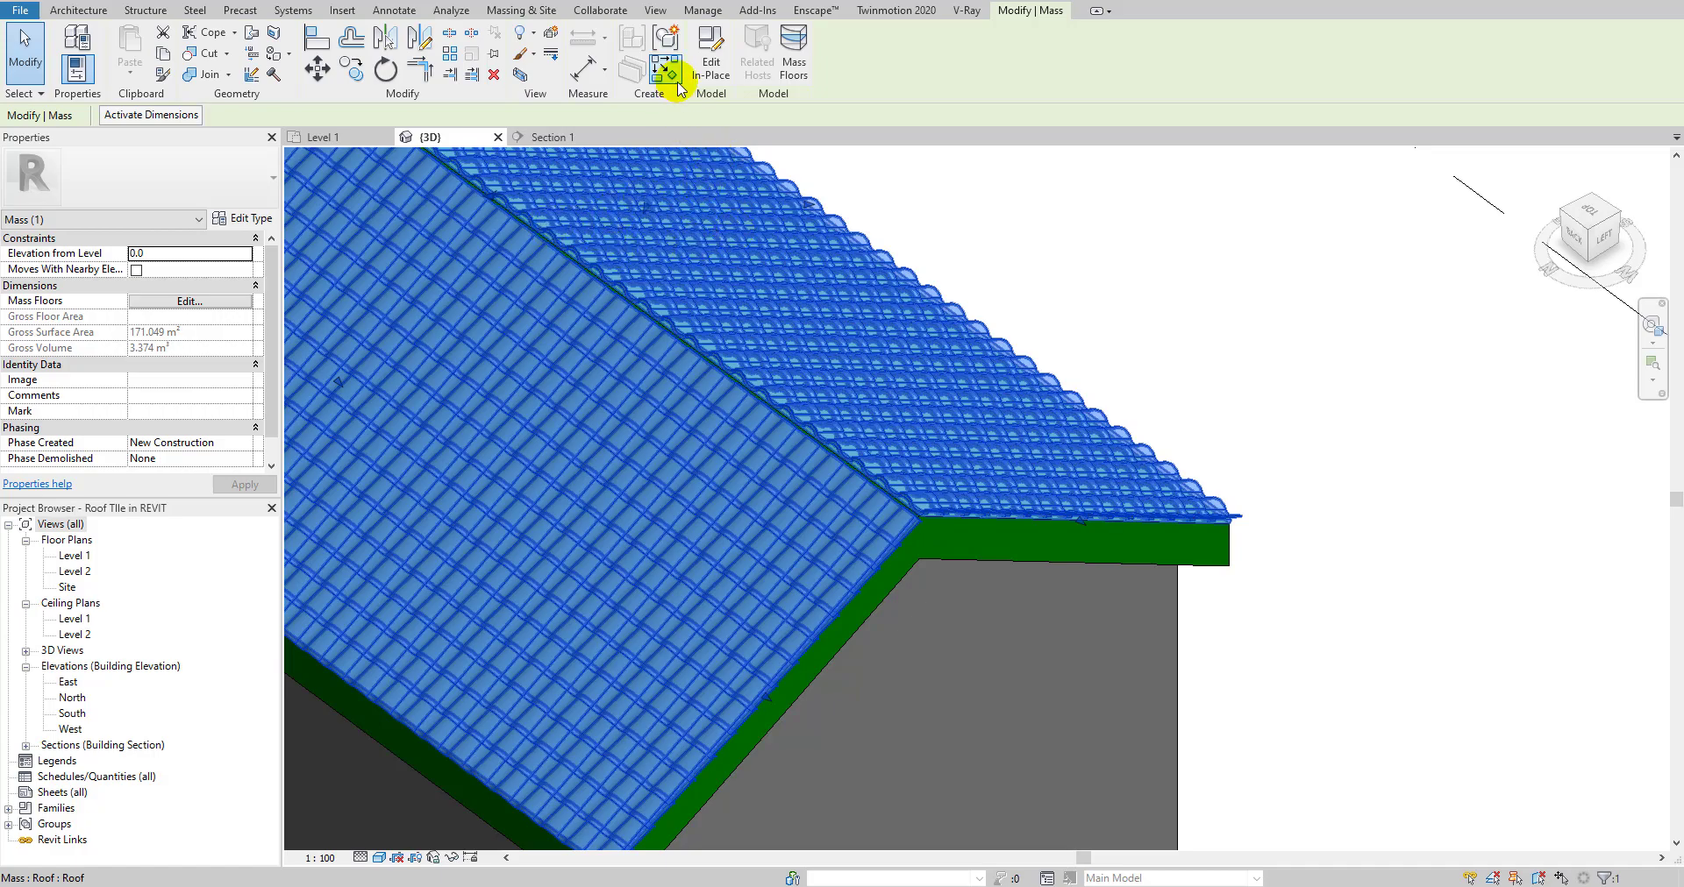
- Edit the roof mass in place and open the Spanish tile type's material setting
{"action": "left_click", "coordinate": [723, 76]}
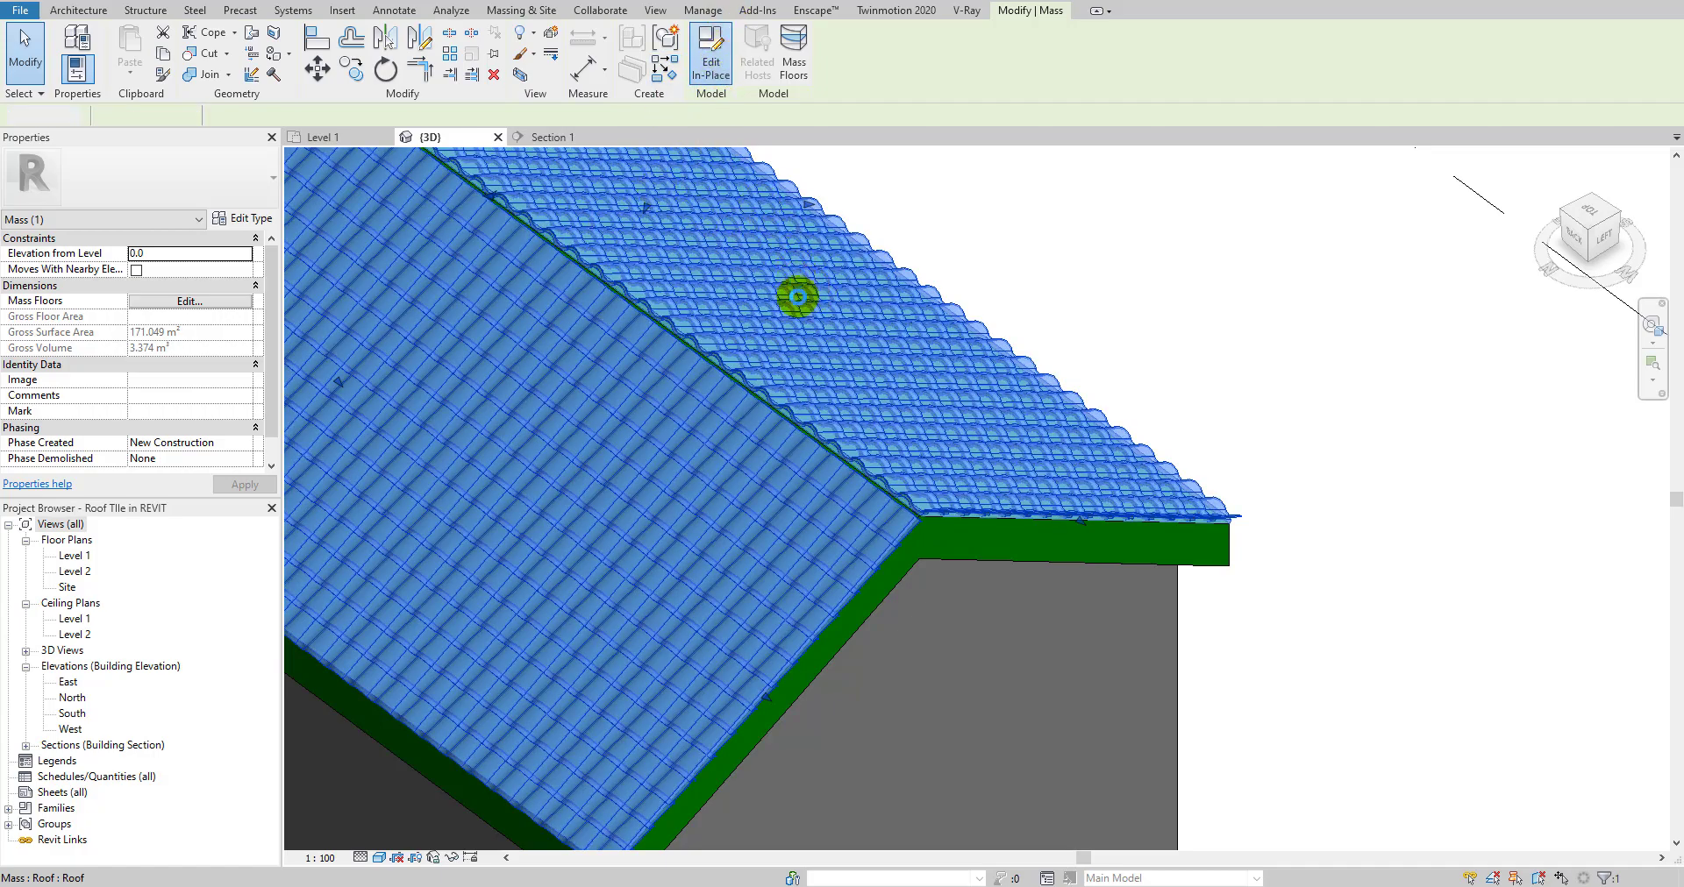
{"action": "left_click", "coordinate": [763, 314]}
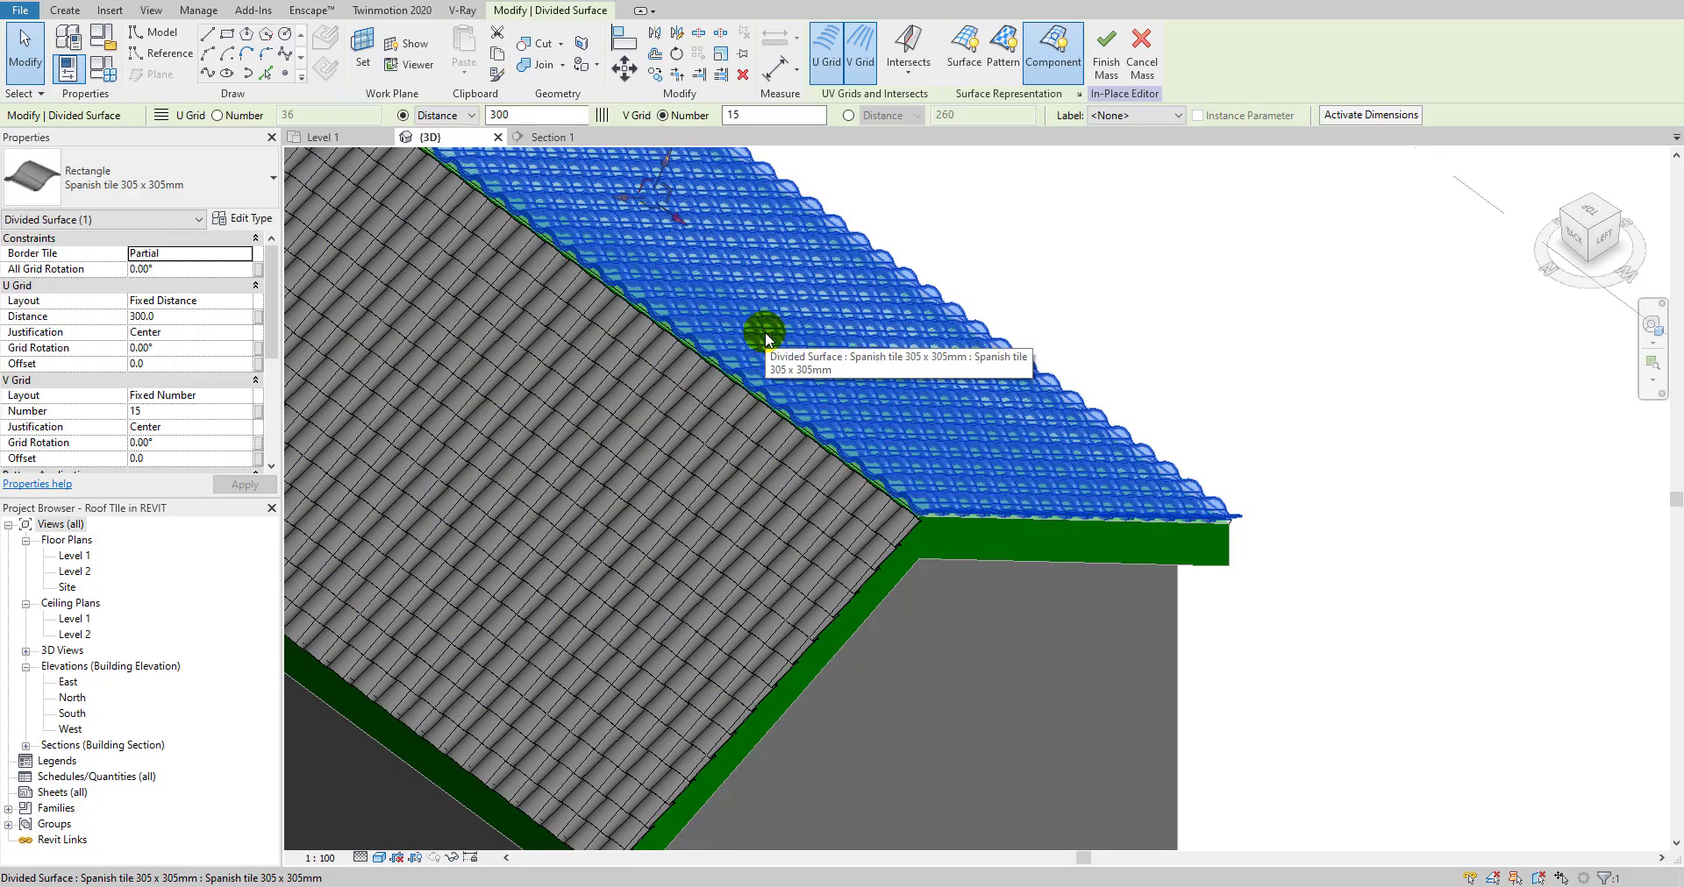
{"action": "left_click", "coordinate": [285, 329]}
{"action": "left_click", "coordinate": [245, 219]}
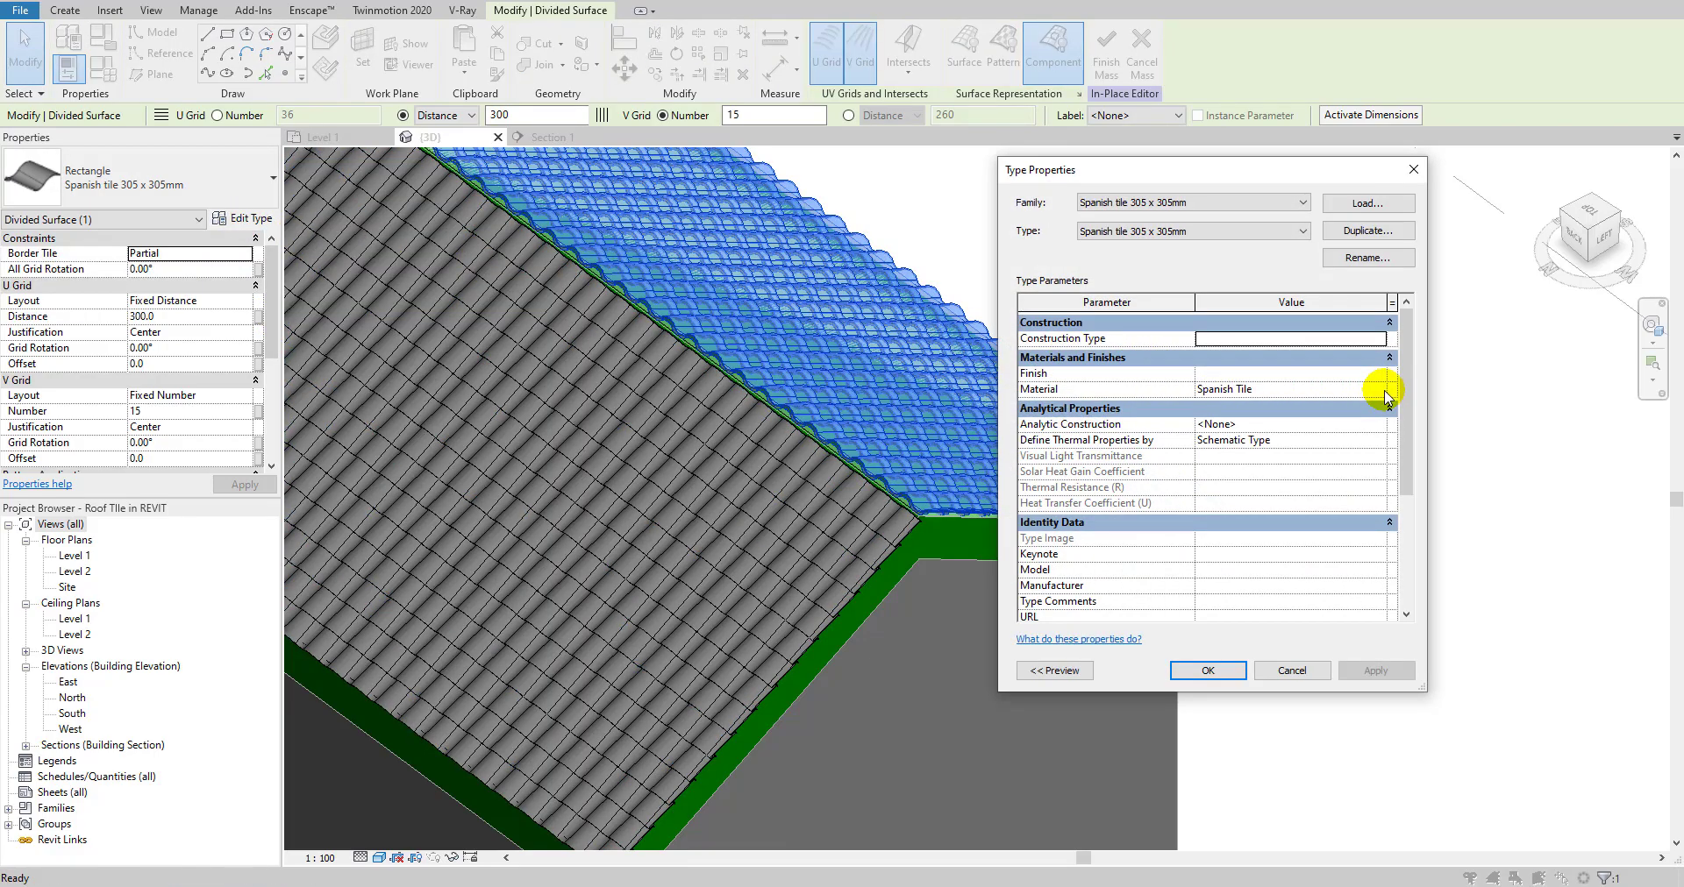
{"action": "left_click", "coordinate": [1386, 396]}
- Compare tile materials and assign Wood Sheathing, Chipboard, shaded with its render appearance
{"action": "scroll", "coordinate": [653, 692], "scroll_direction": "down", "scroll_amount": 1}
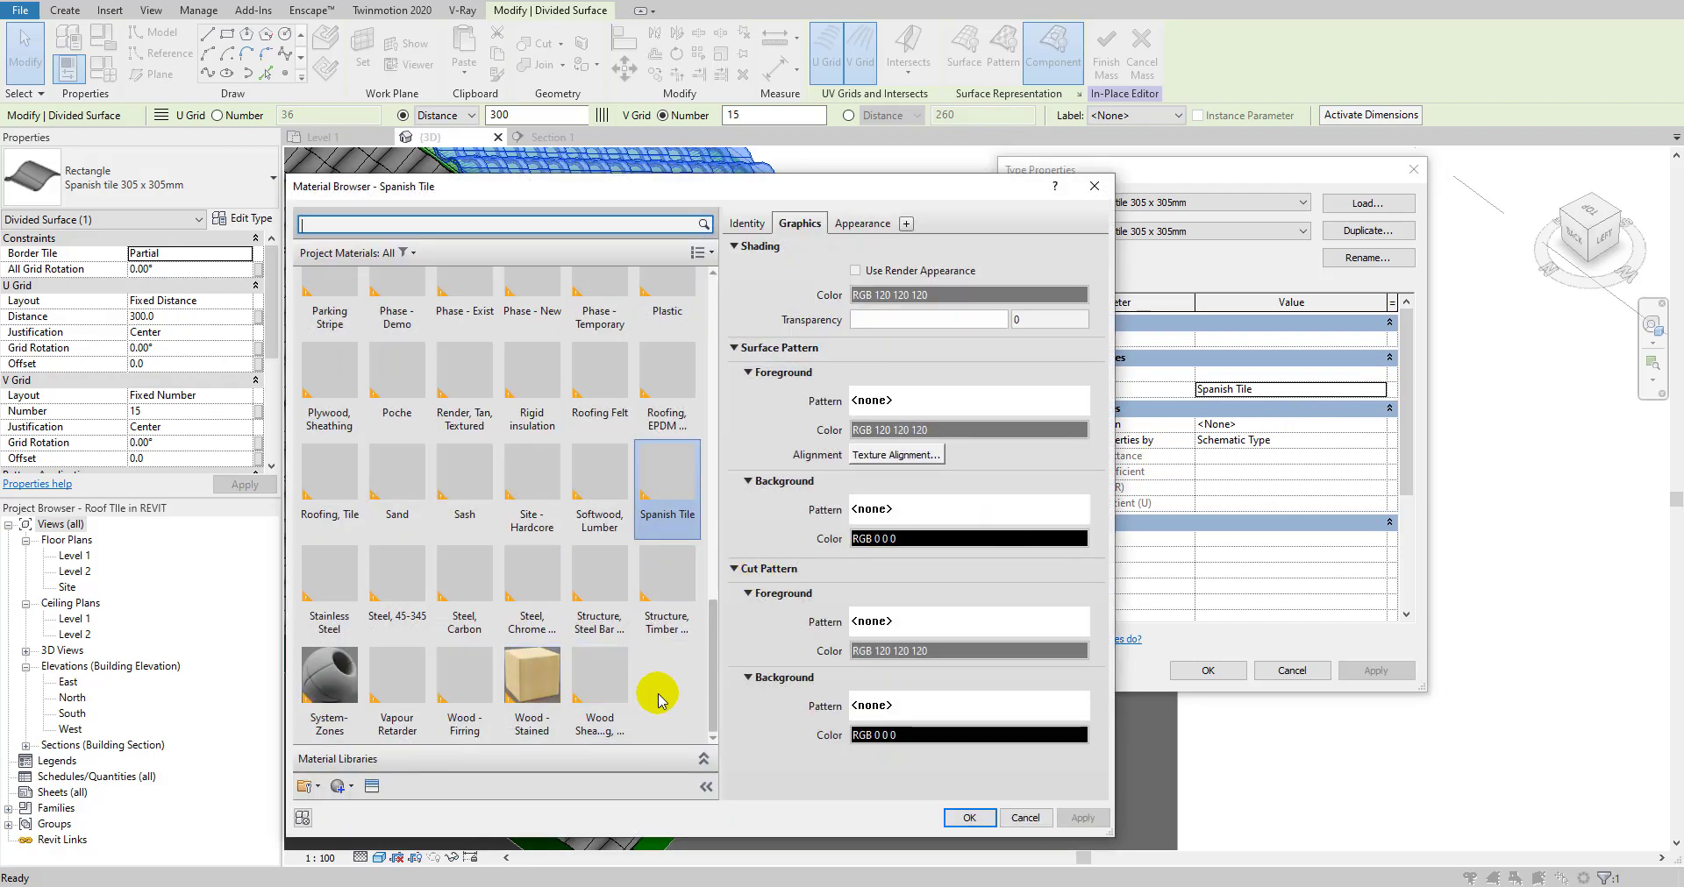
{"action": "scroll", "coordinate": [551, 491], "scroll_direction": "up", "scroll_amount": 10}
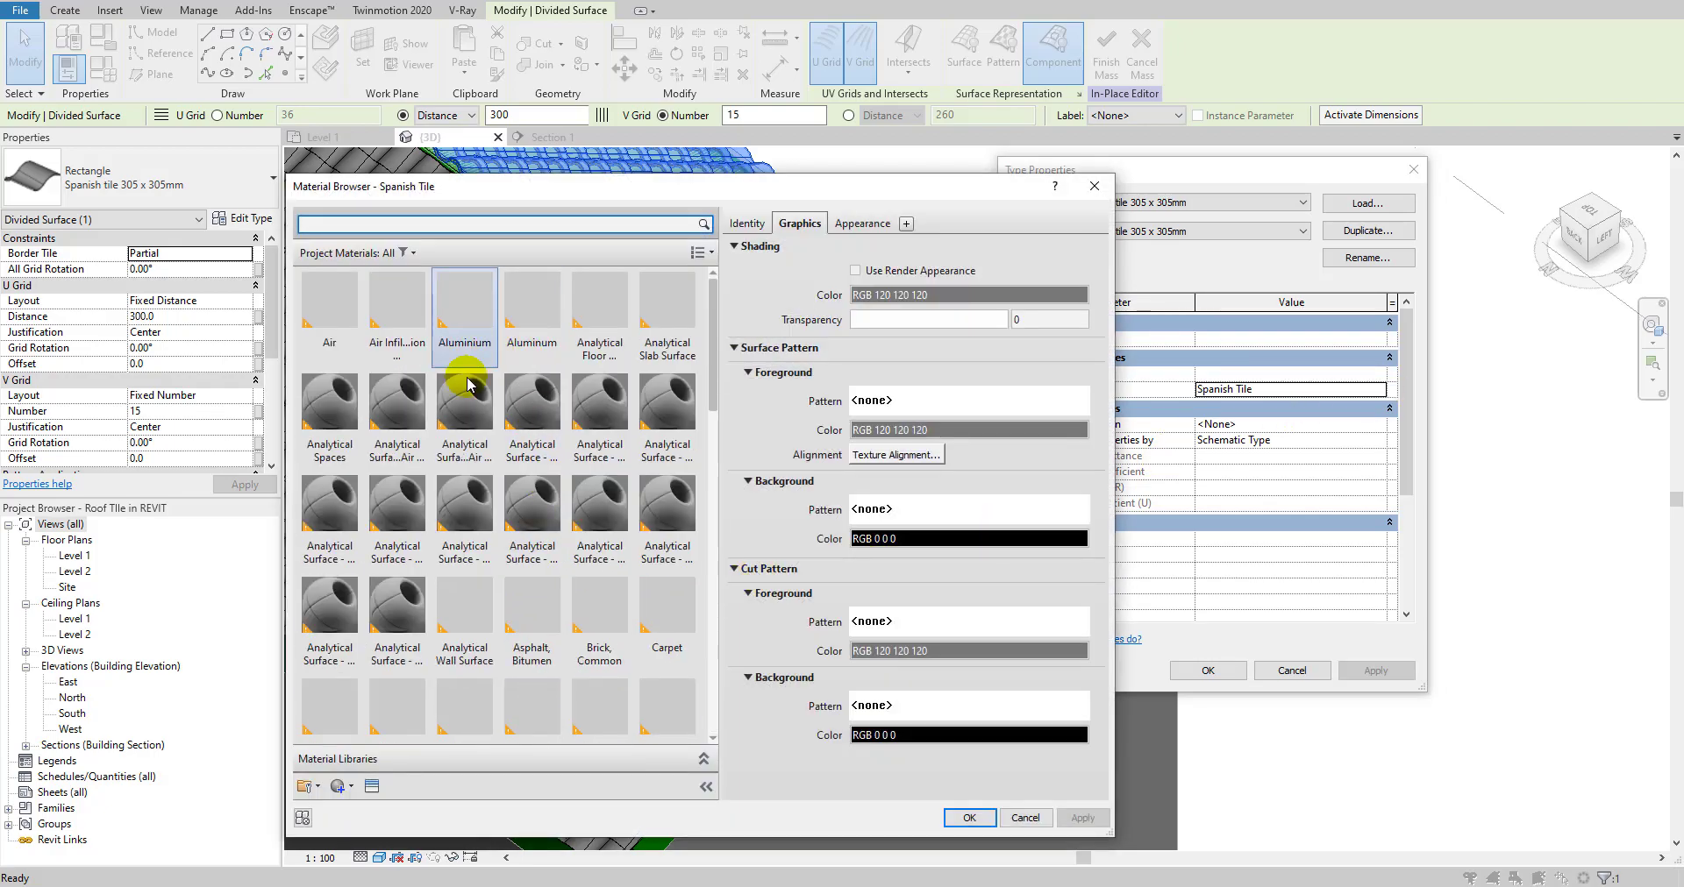
{"action": "scroll", "coordinate": [456, 386], "scroll_direction": "down", "scroll_amount": 12}
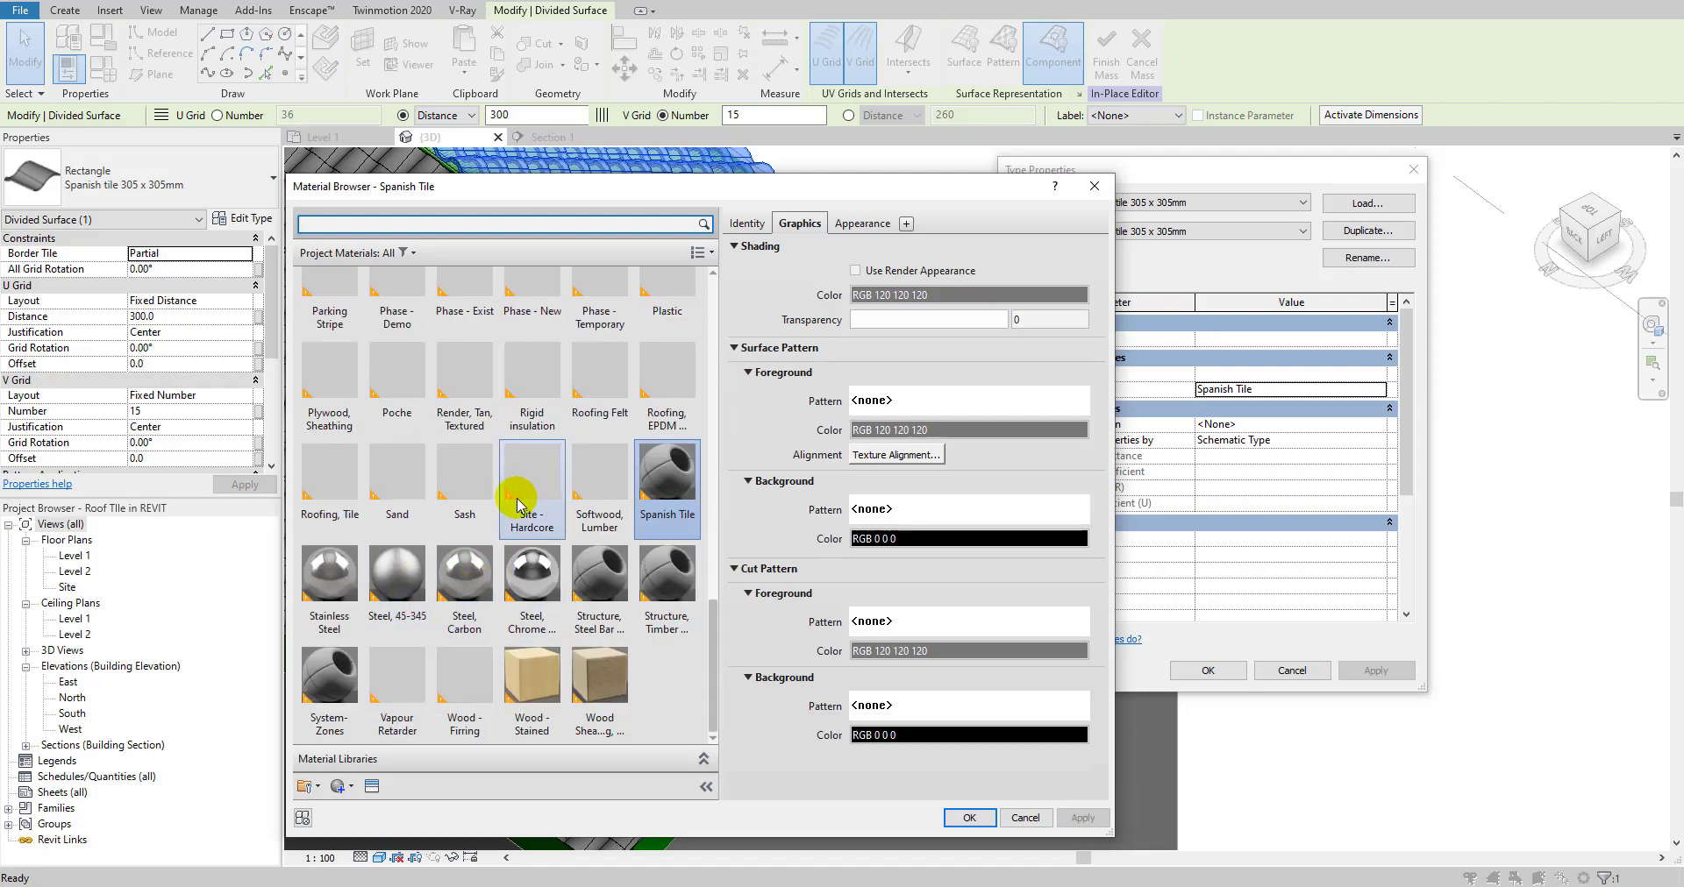
{"action": "scroll", "coordinate": [544, 432], "scroll_direction": "up", "scroll_amount": 1}
{"action": "scroll", "coordinate": [545, 523], "scroll_direction": "down", "scroll_amount": 1}
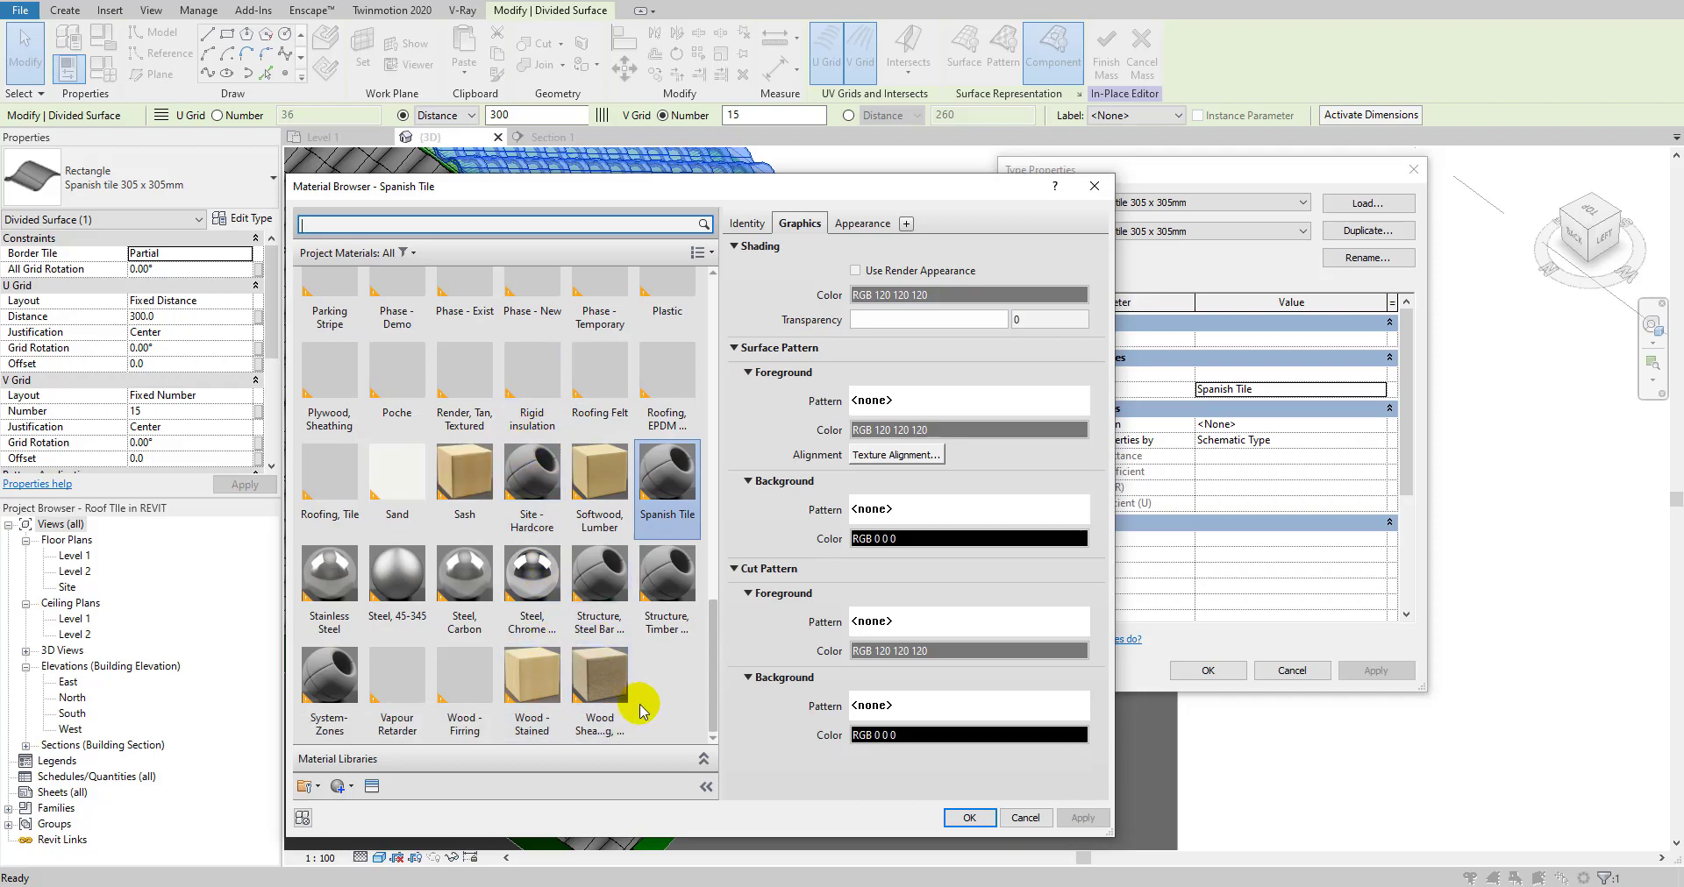
{"action": "left_click", "coordinate": [316, 499]}
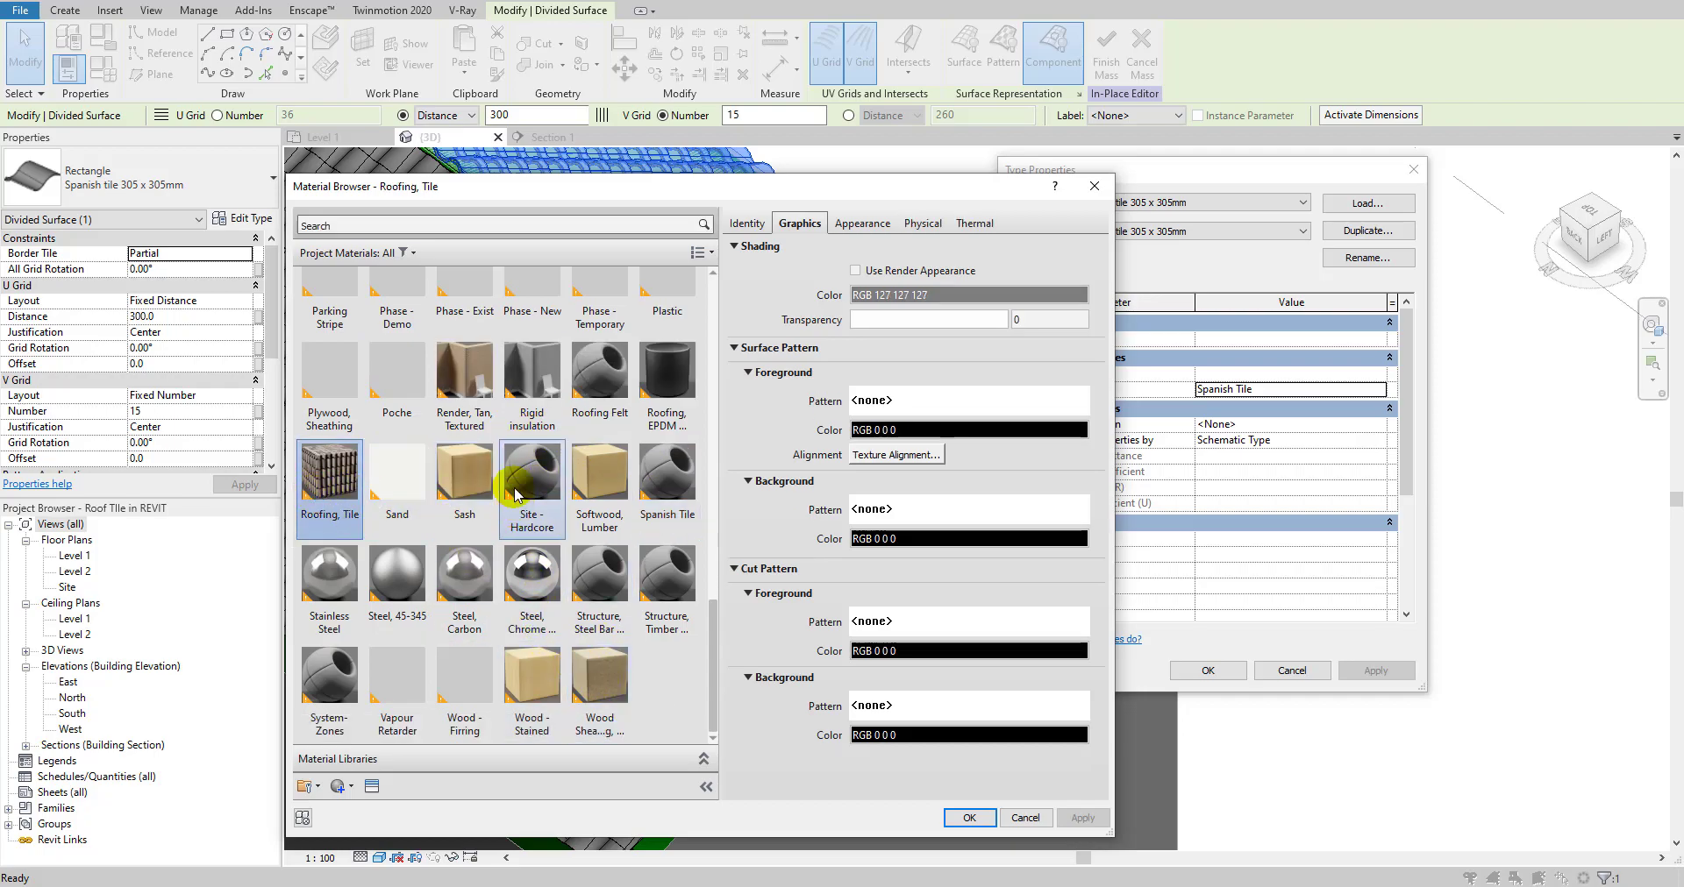
{"action": "left_click", "coordinate": [480, 409]}
{"action": "scroll", "coordinate": [481, 405], "scroll_direction": "up", "scroll_amount": 1}
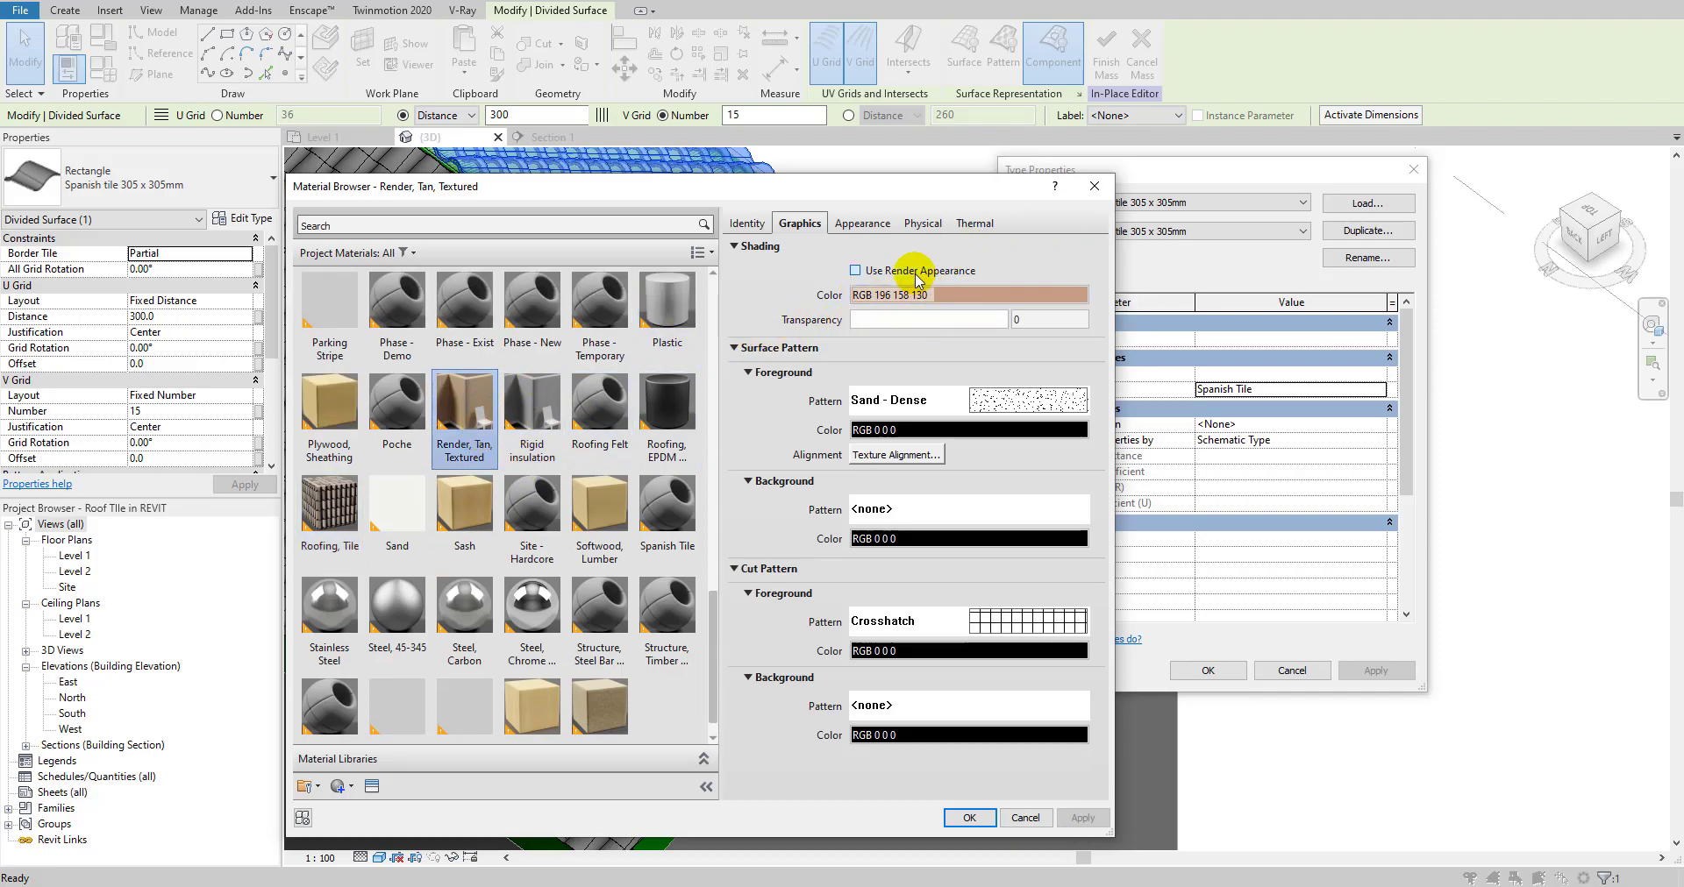
{"action": "left_click", "coordinate": [855, 270]}
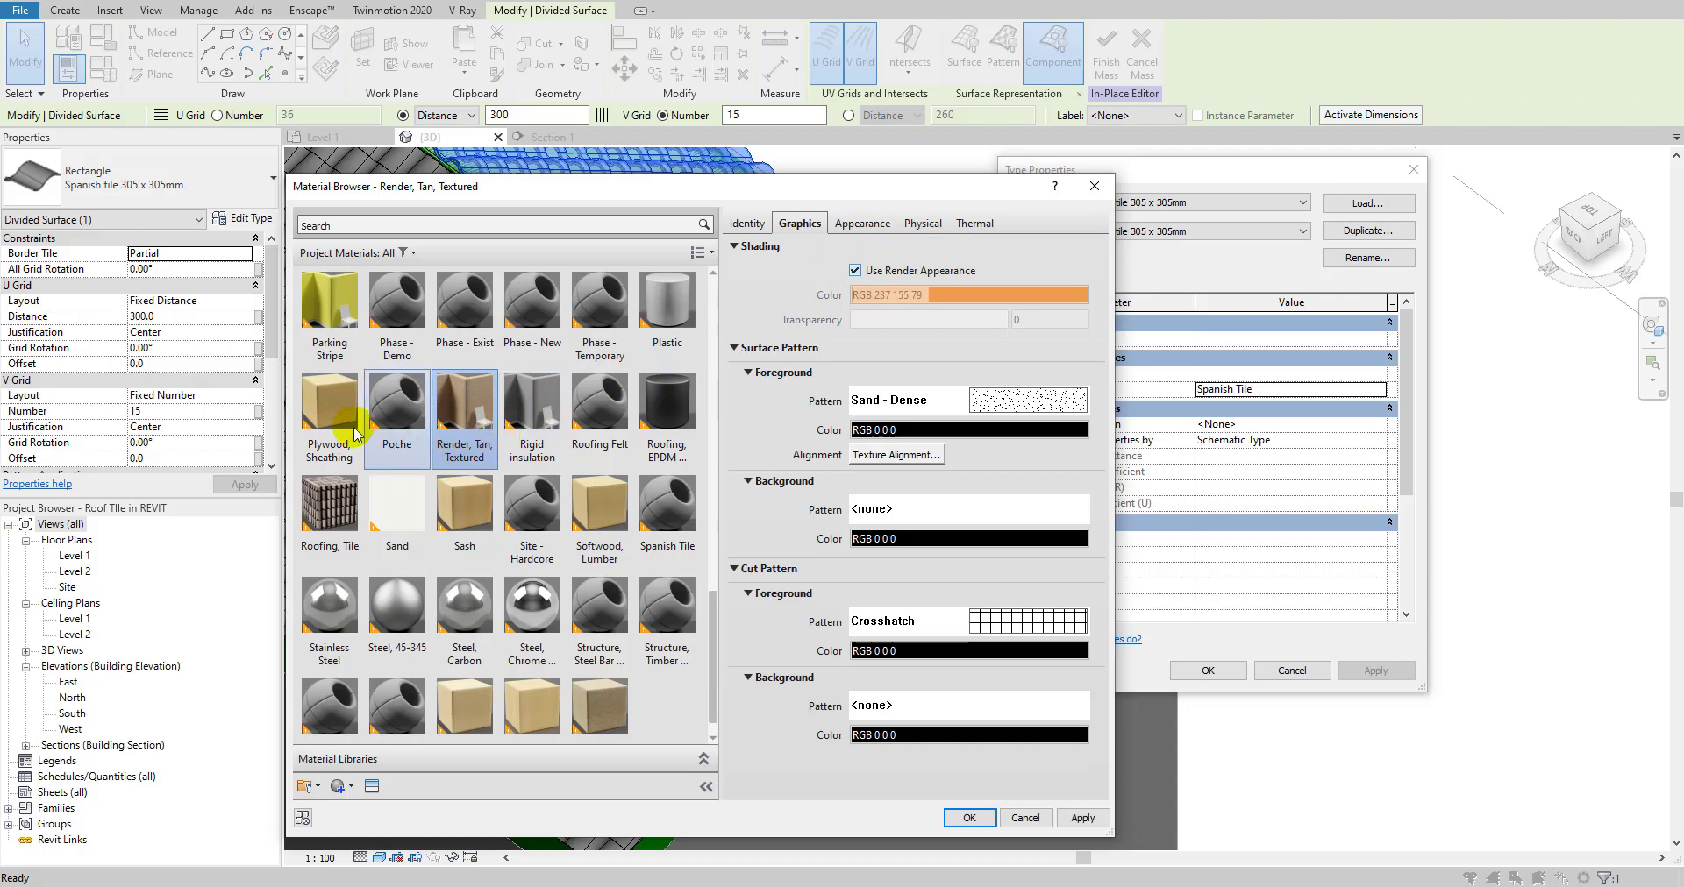
{"action": "left_click", "coordinate": [318, 419]}
{"action": "left_click", "coordinate": [896, 272]}
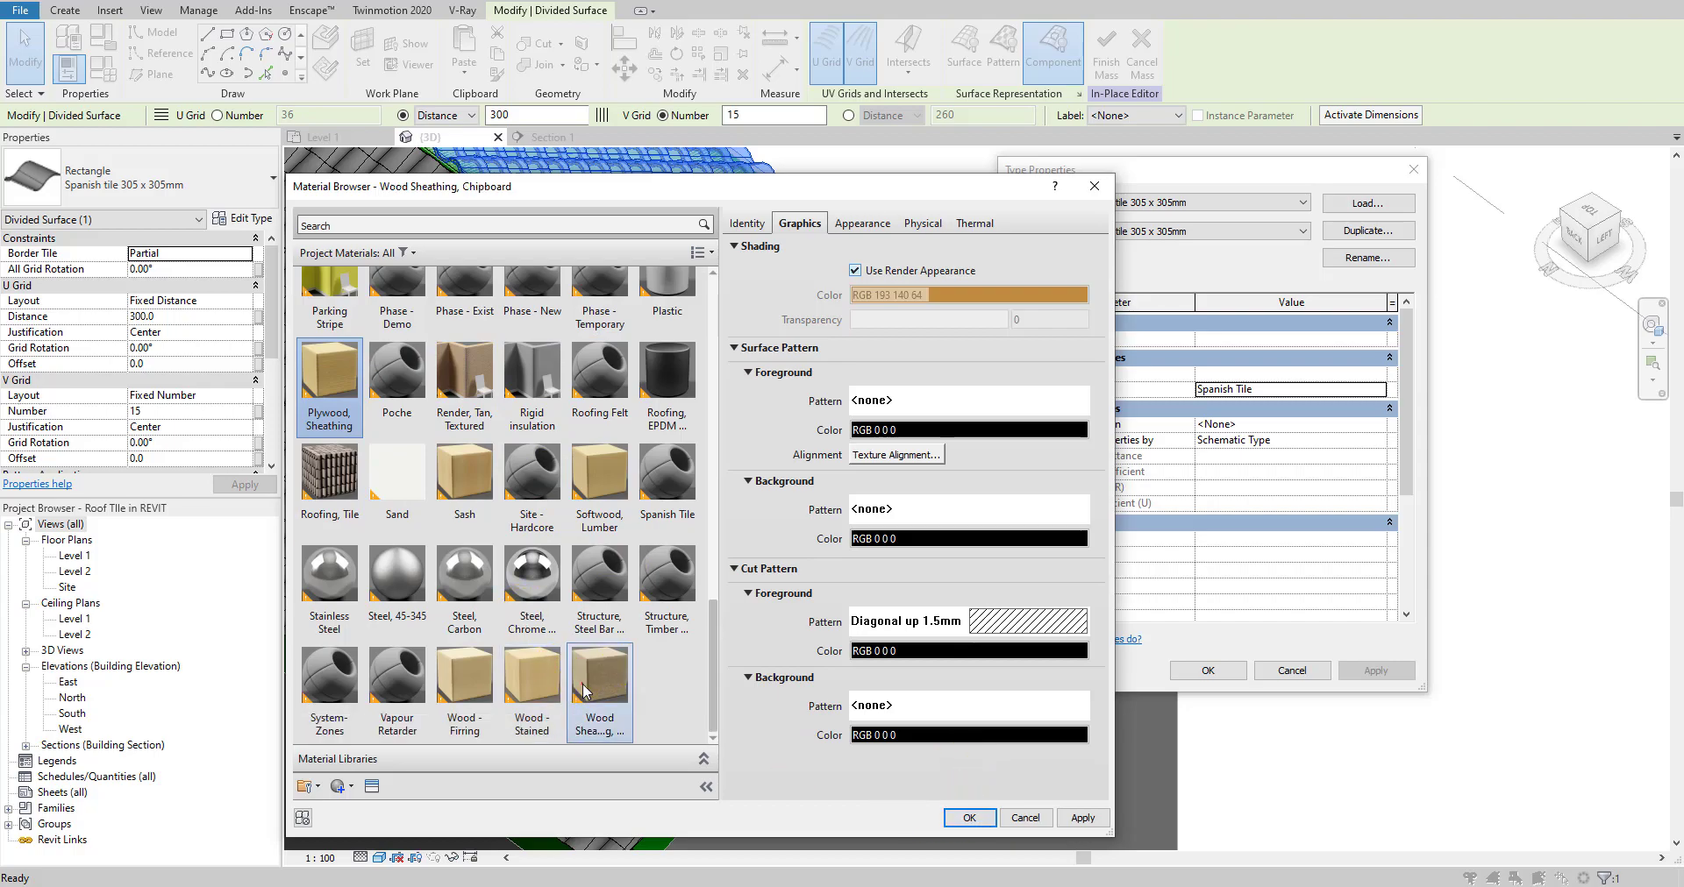
{"action": "left_click", "coordinate": [874, 268]}
{"action": "left_click", "coordinate": [862, 223]}
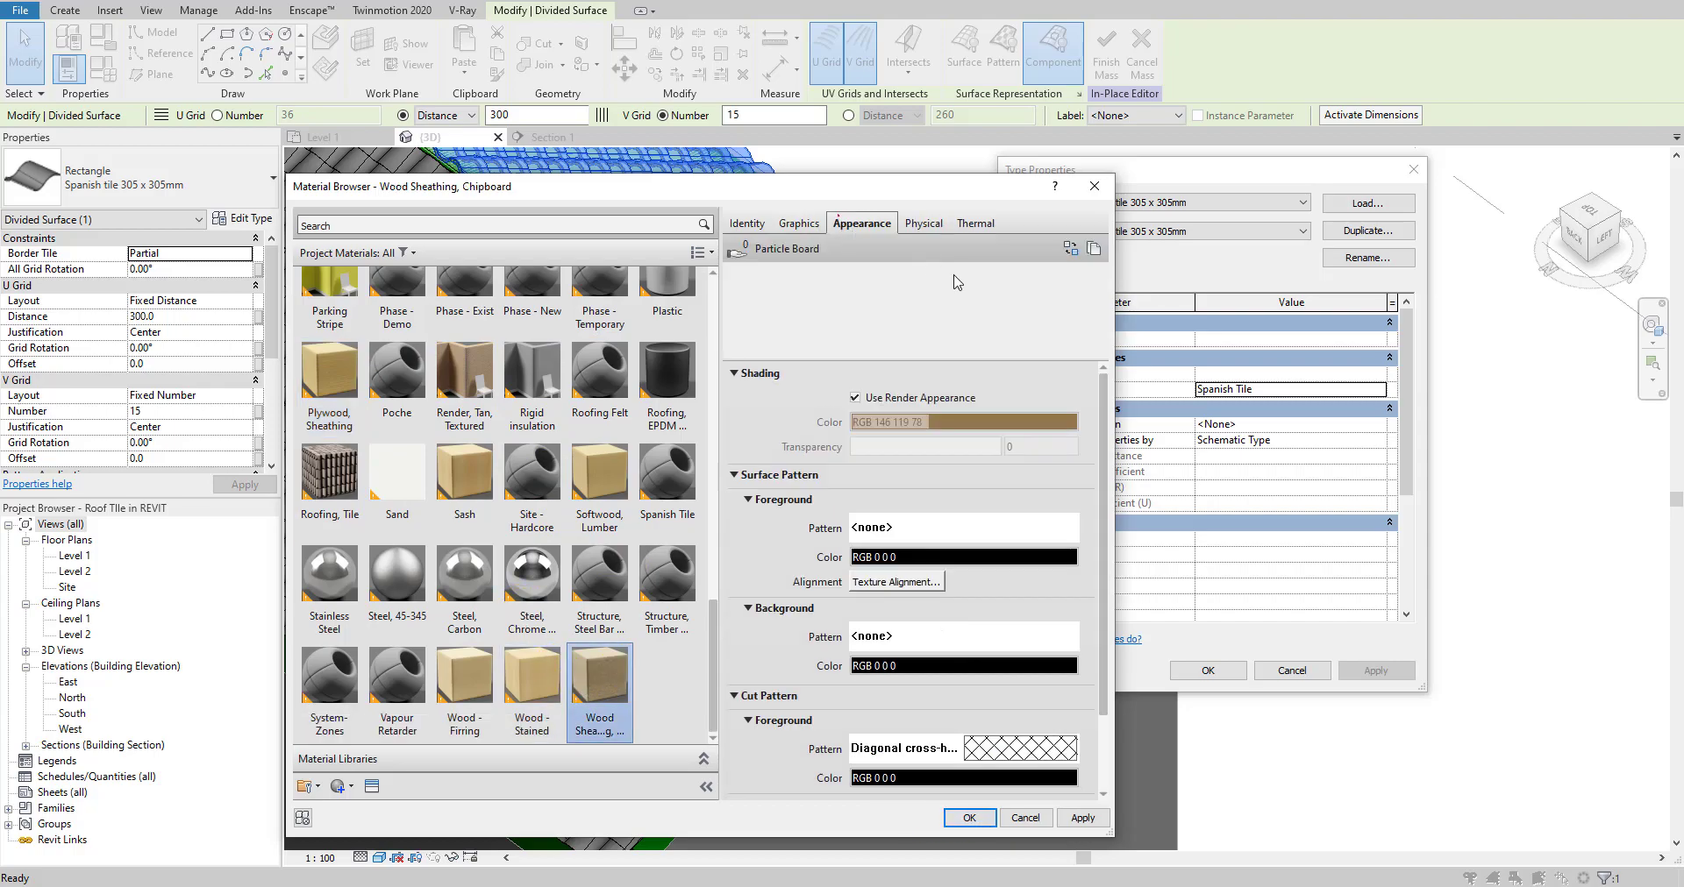
{"action": "left_click", "coordinate": [965, 817]}
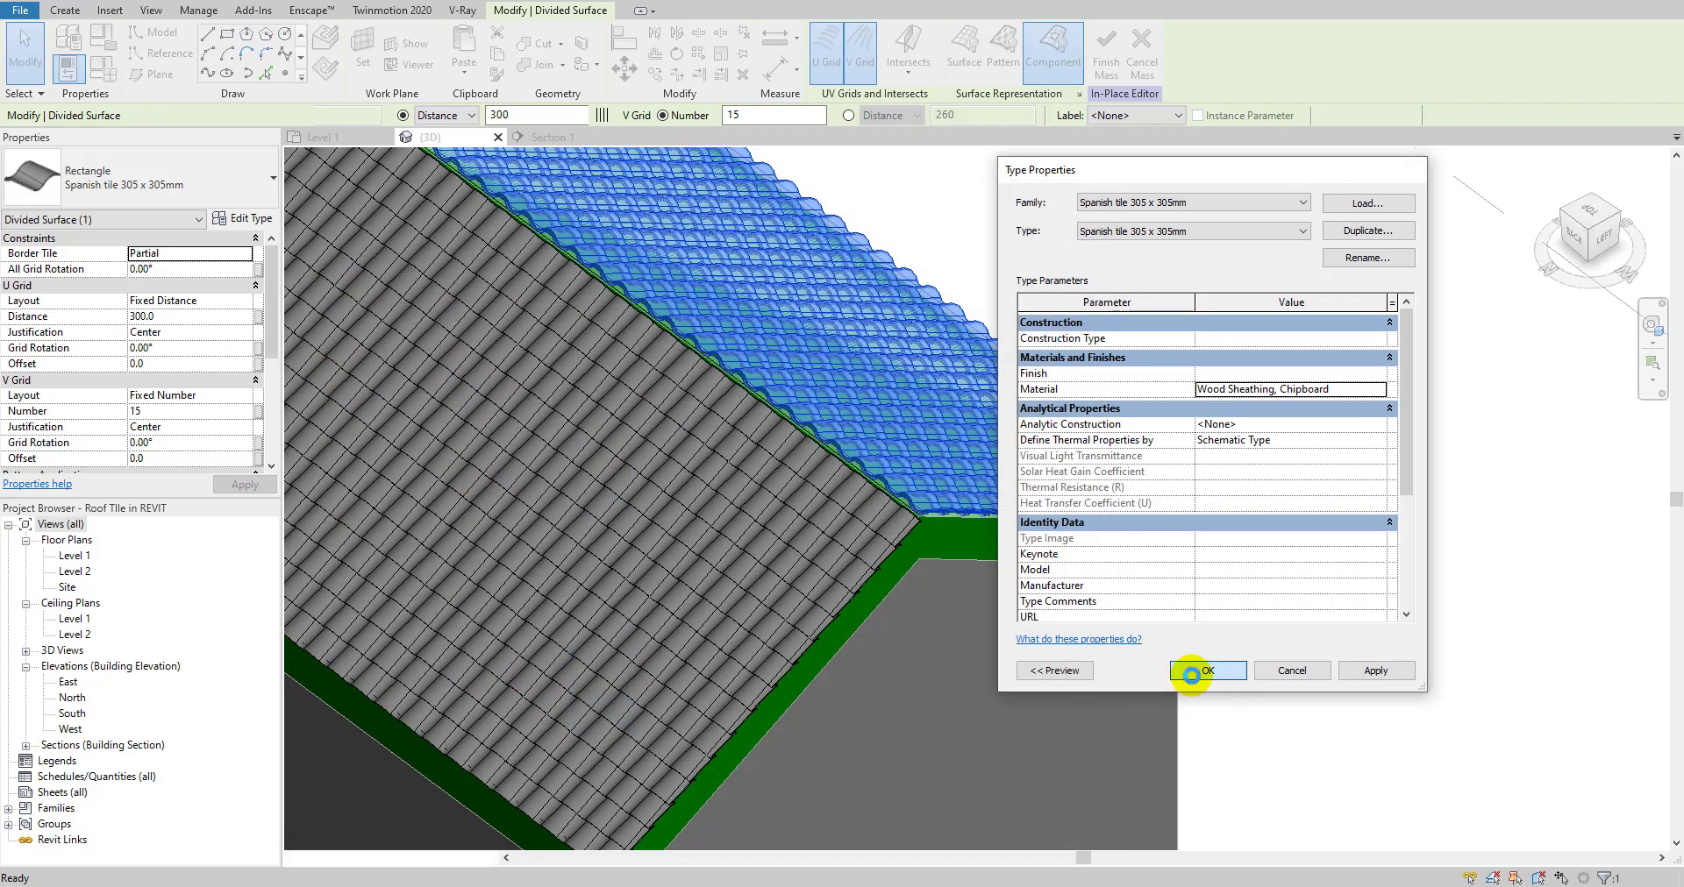
- Confirm the new tile material and orbit the model to inspect the tan tiles
{"action": "left_click", "coordinate": [1206, 671]}
{"action": "left_click", "coordinate": [1285, 634]}
{"action": "middle_click_drag", "start_coordinate": [1285, 635], "coordinate": [1183, 513], "text": "shift"}
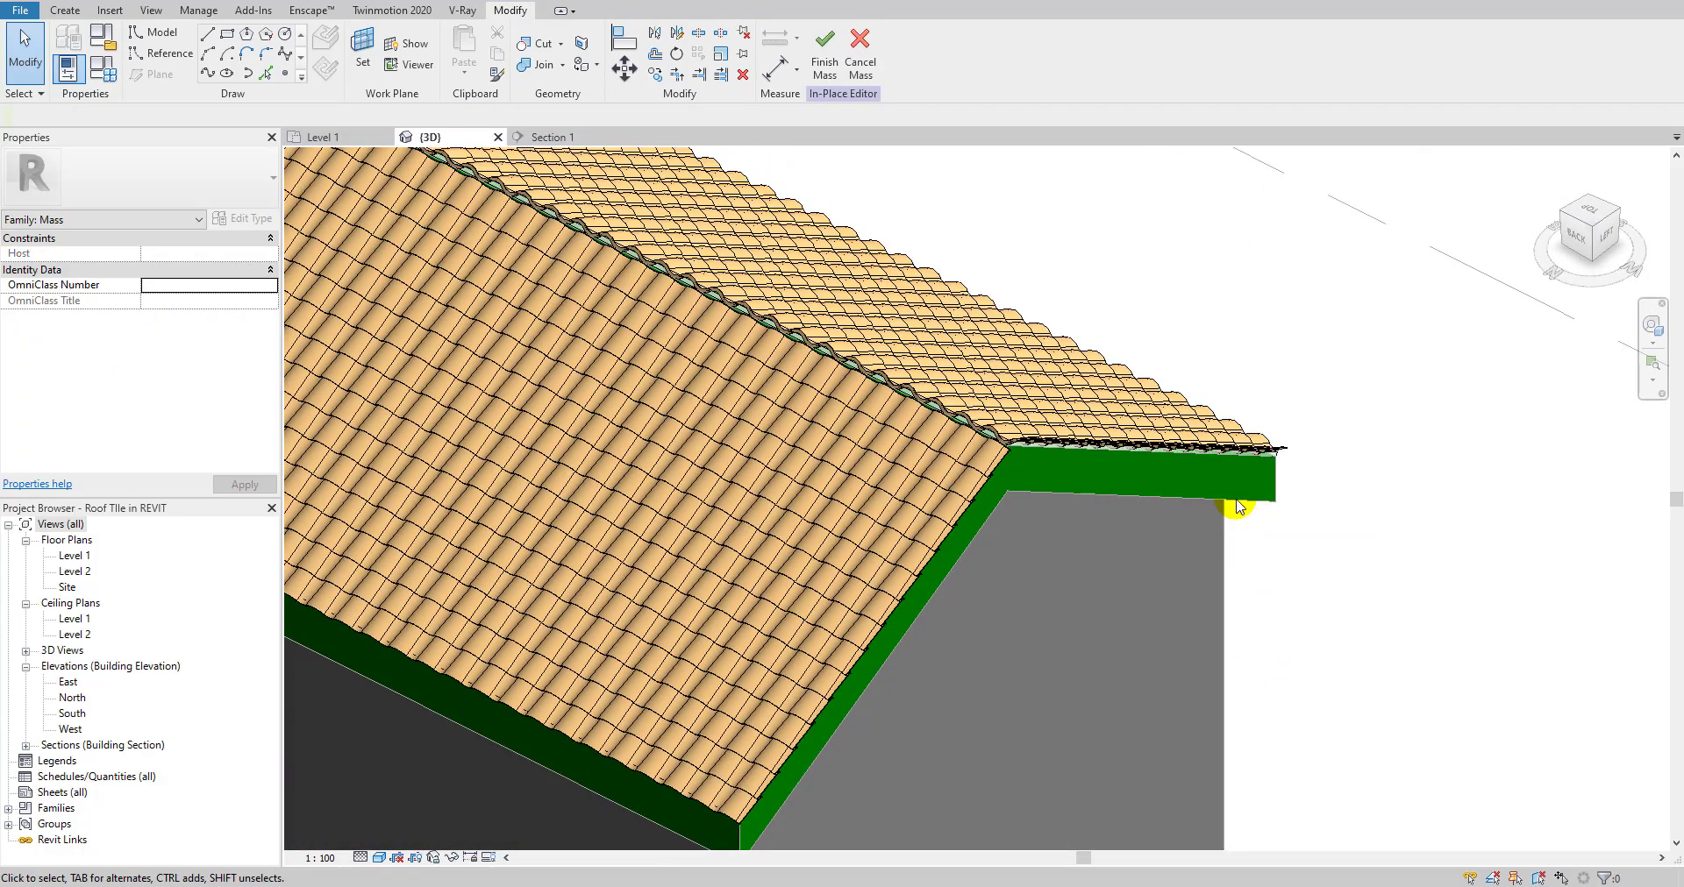
{"action": "scroll", "coordinate": [1050, 460], "scroll_direction": "up", "scroll_amount": 5}
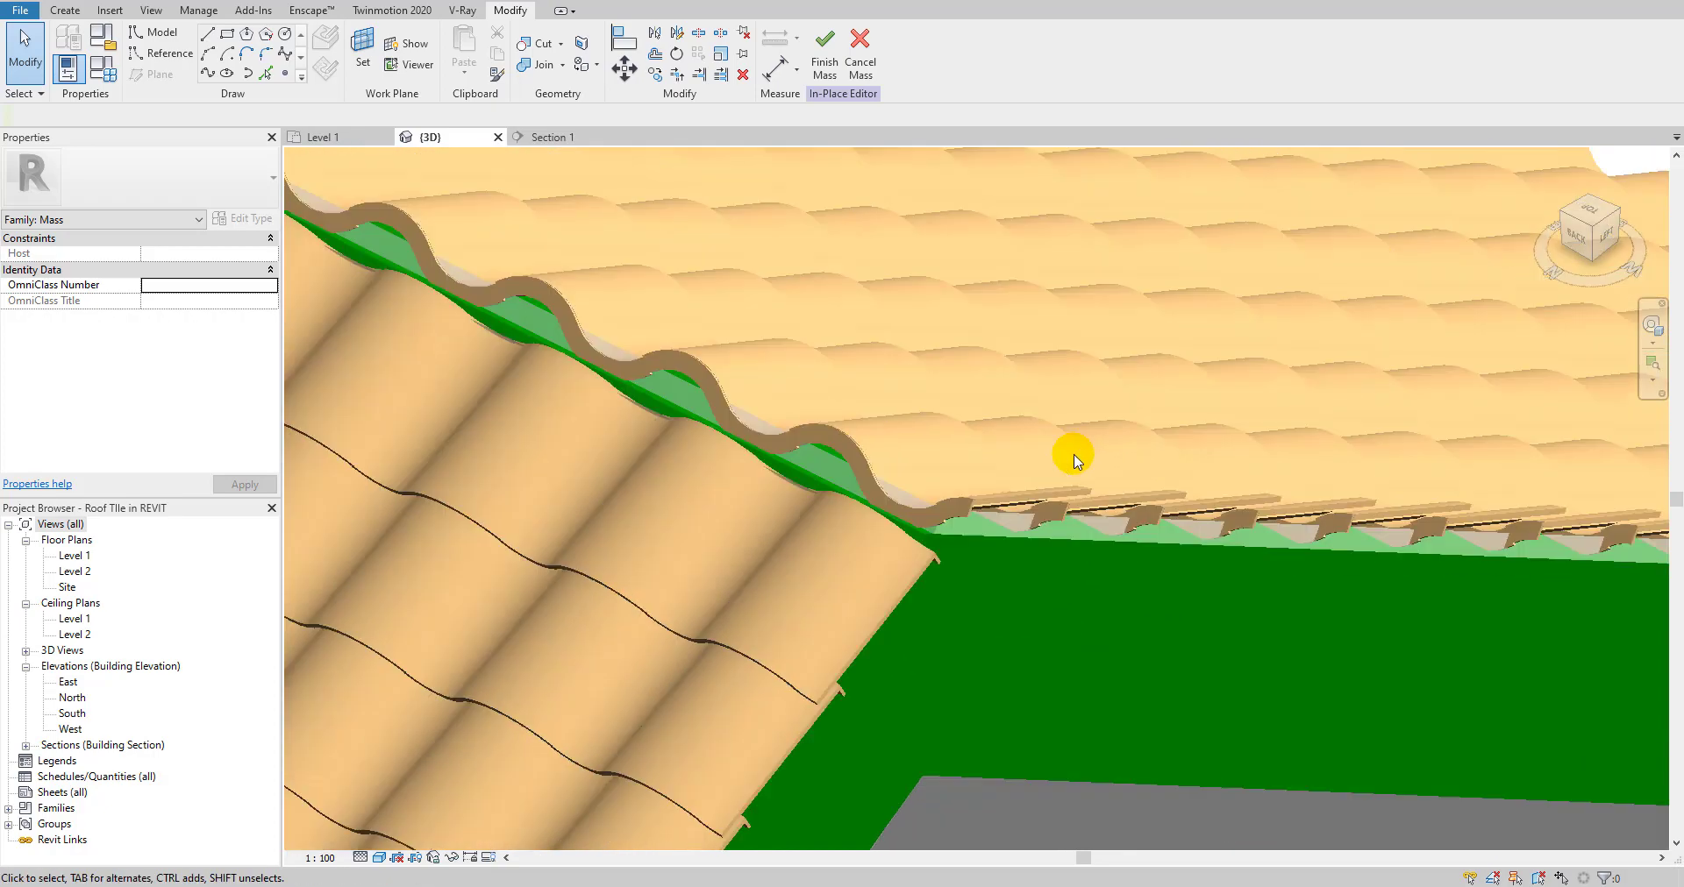
{"action": "scroll", "coordinate": [1076, 461], "scroll_direction": "down", "scroll_amount": 5}
{"action": "middle_click_drag", "start_coordinate": [1328, 618], "coordinate": [1114, 583], "text": "shift"}
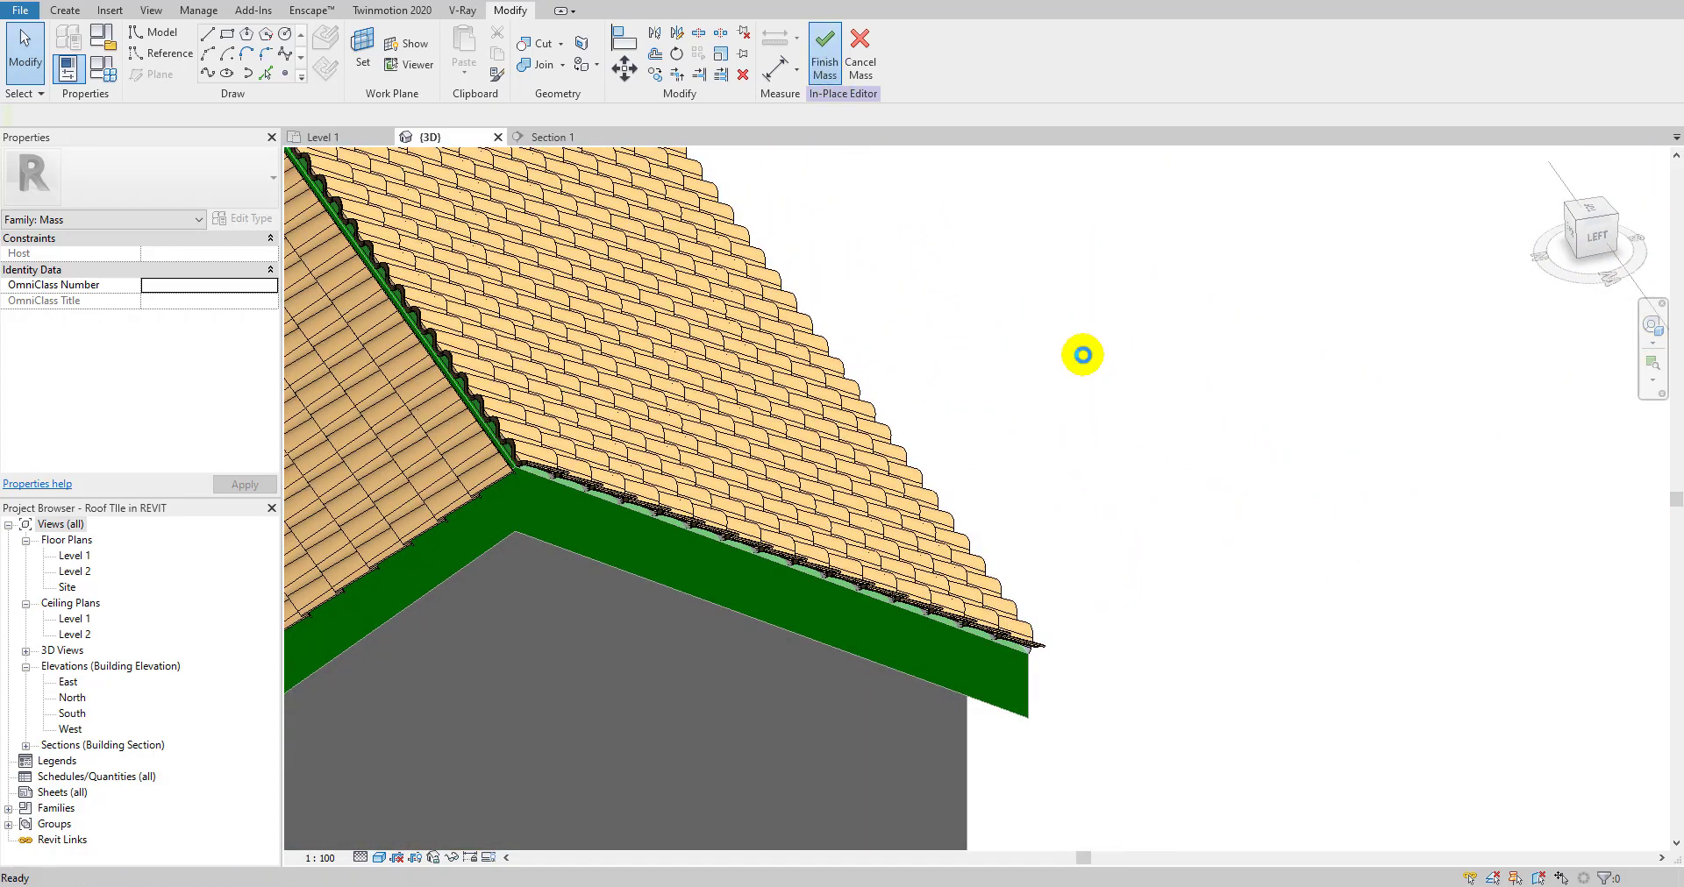
{"action": "scroll", "coordinate": [614, 492], "scroll_direction": "down", "scroll_amount": 3}
{"action": "middle_click_drag", "start_coordinate": [693, 514], "coordinate": [860, 531], "text": "shift"}
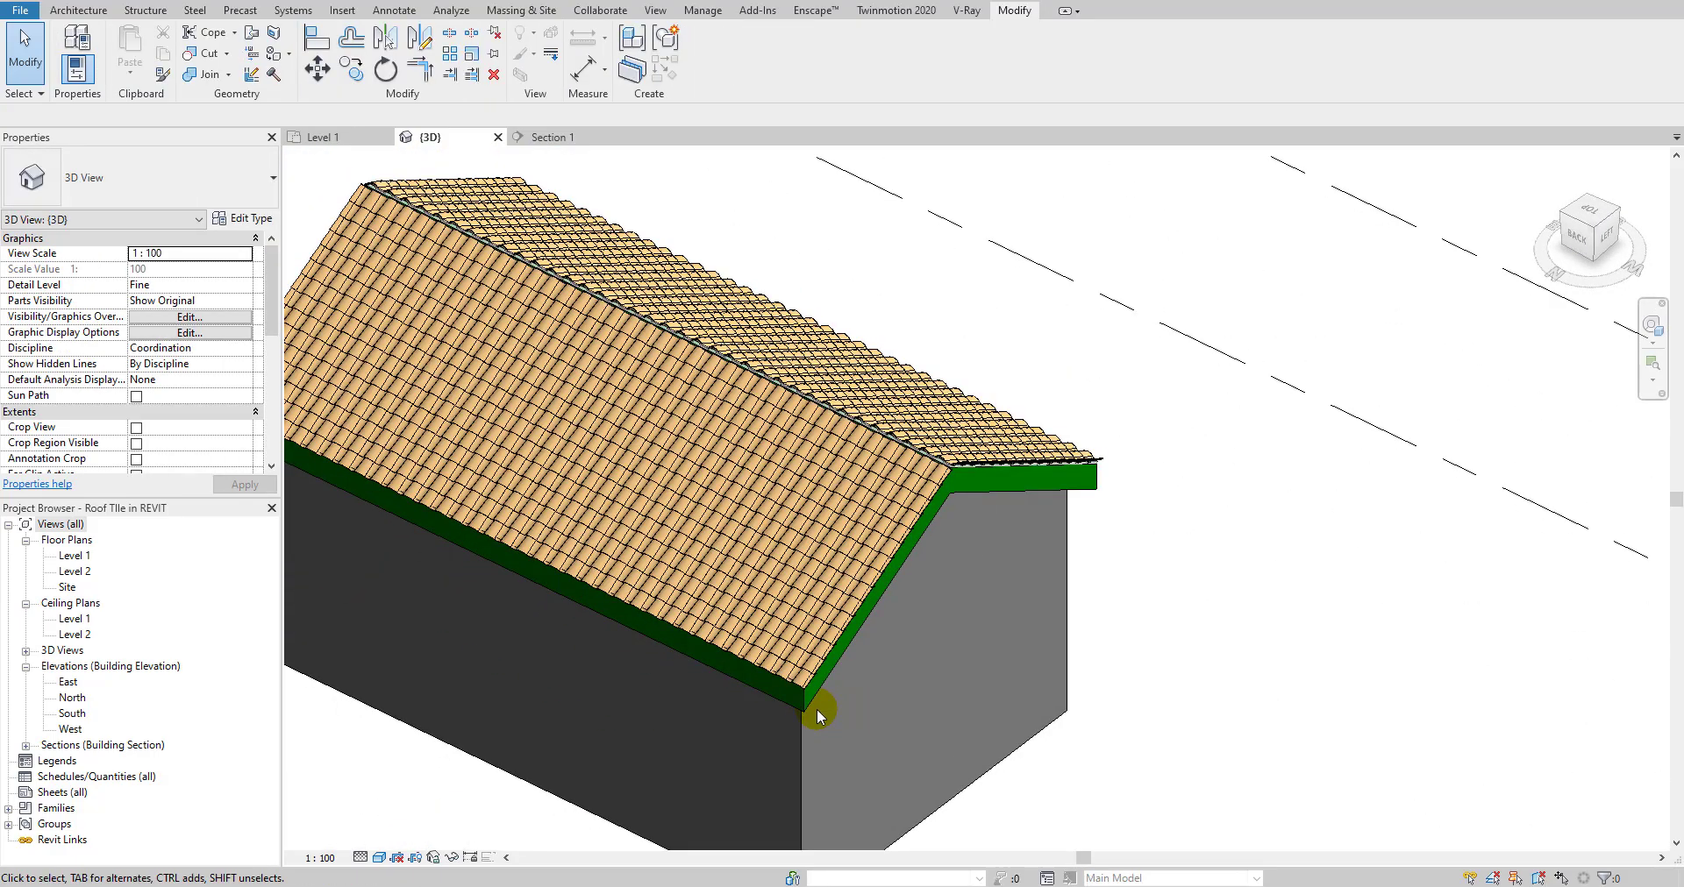
- Set the roof slab's structure layer material to Wood Sheathing, Chipboard
{"action": "left_click", "coordinate": [817, 621]}
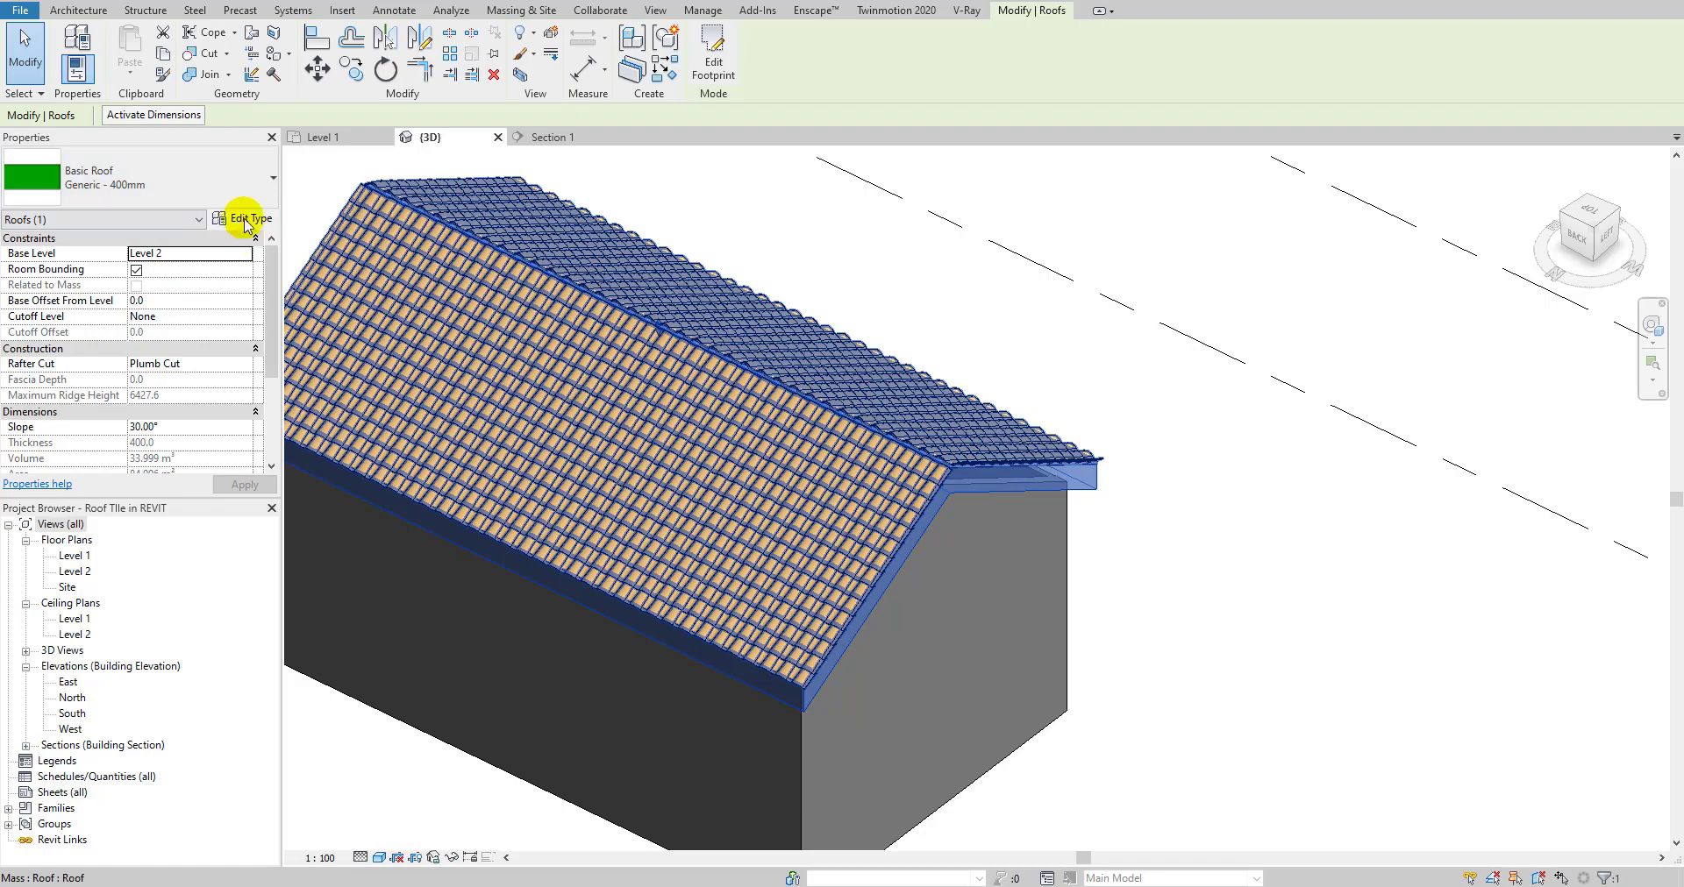
{"action": "left_click", "coordinate": [233, 218]}
{"action": "left_click", "coordinate": [1311, 342]}
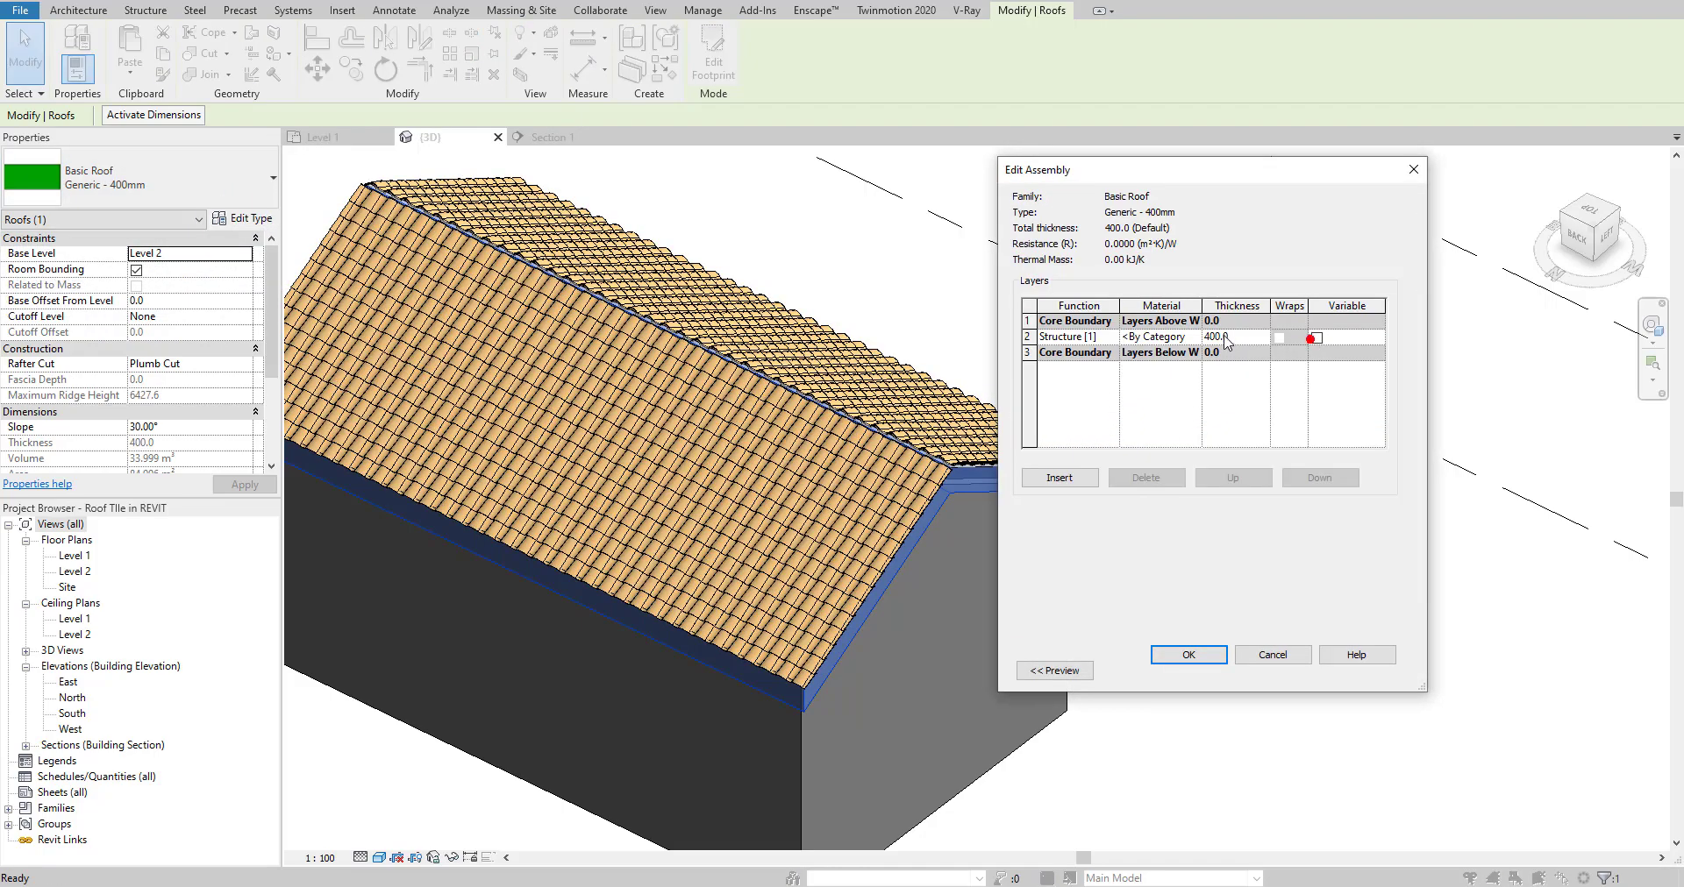
{"action": "left_click", "coordinate": [1196, 339]}
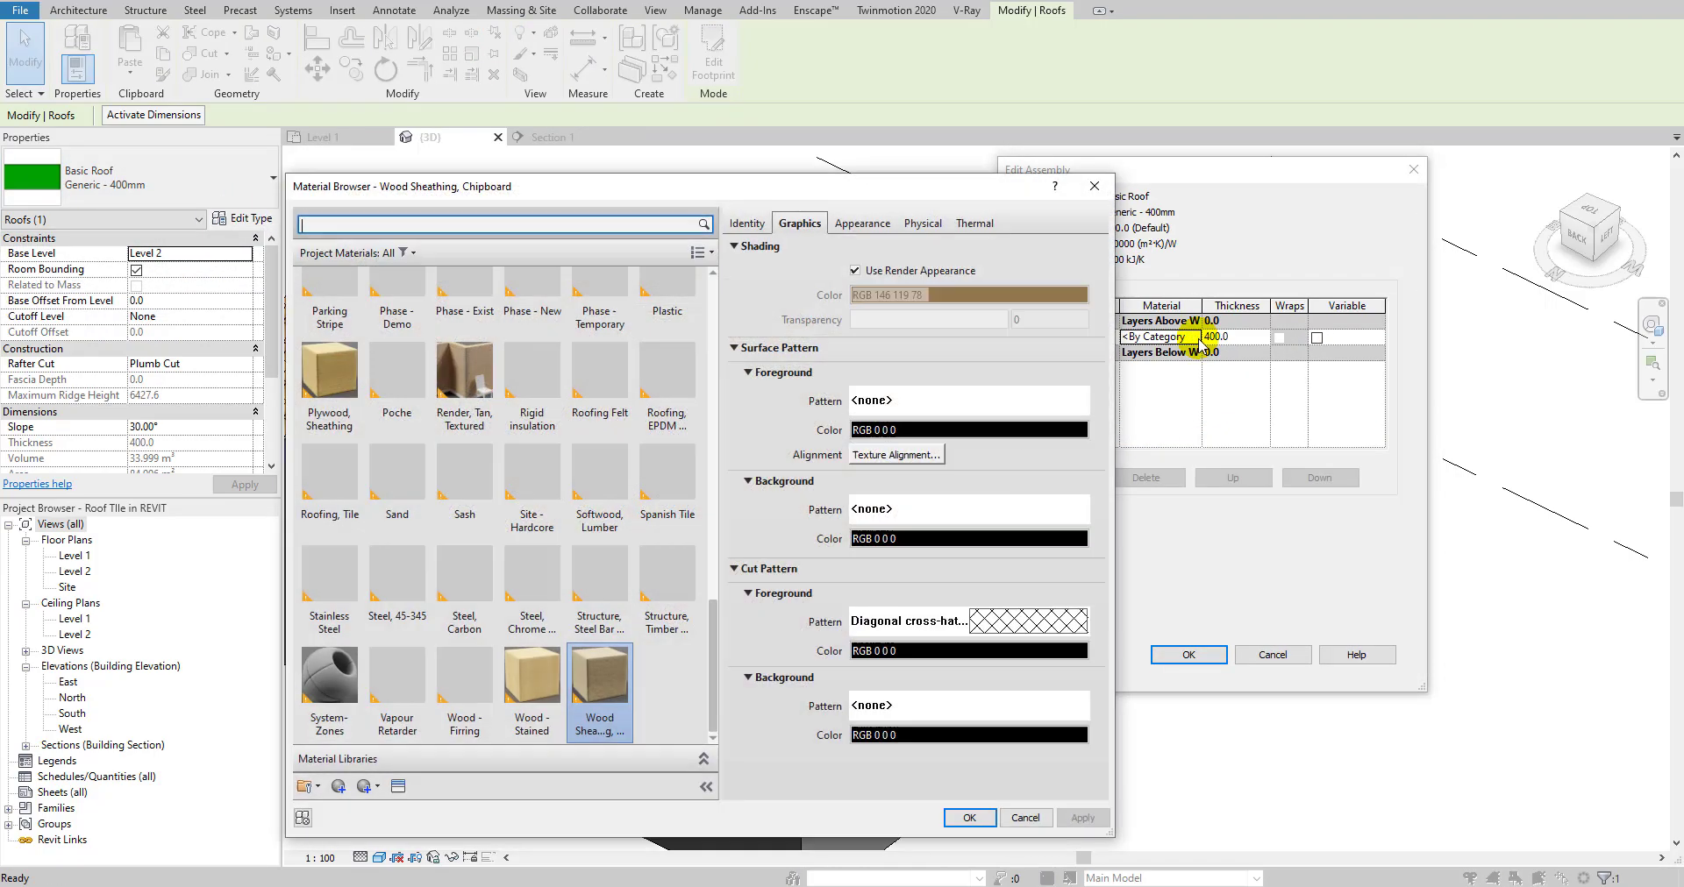
{"action": "left_click", "coordinate": [468, 391]}
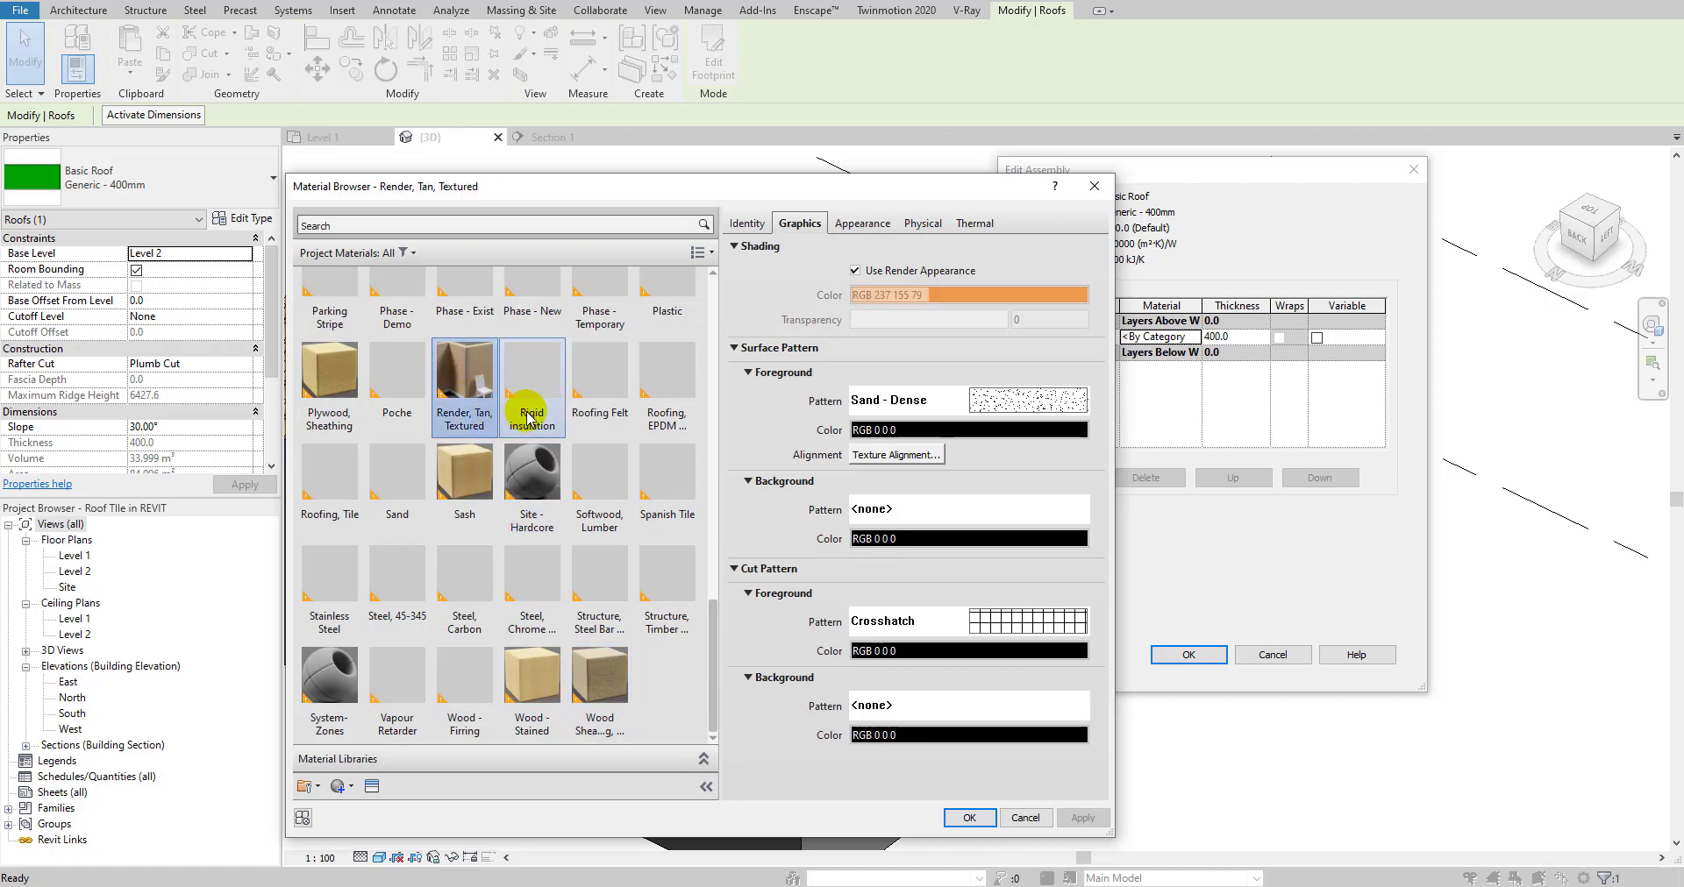
{"action": "scroll", "coordinate": [509, 478], "scroll_direction": "up", "scroll_amount": 10}
{"action": "scroll", "coordinate": [481, 445], "scroll_direction": "down", "scroll_amount": 8}
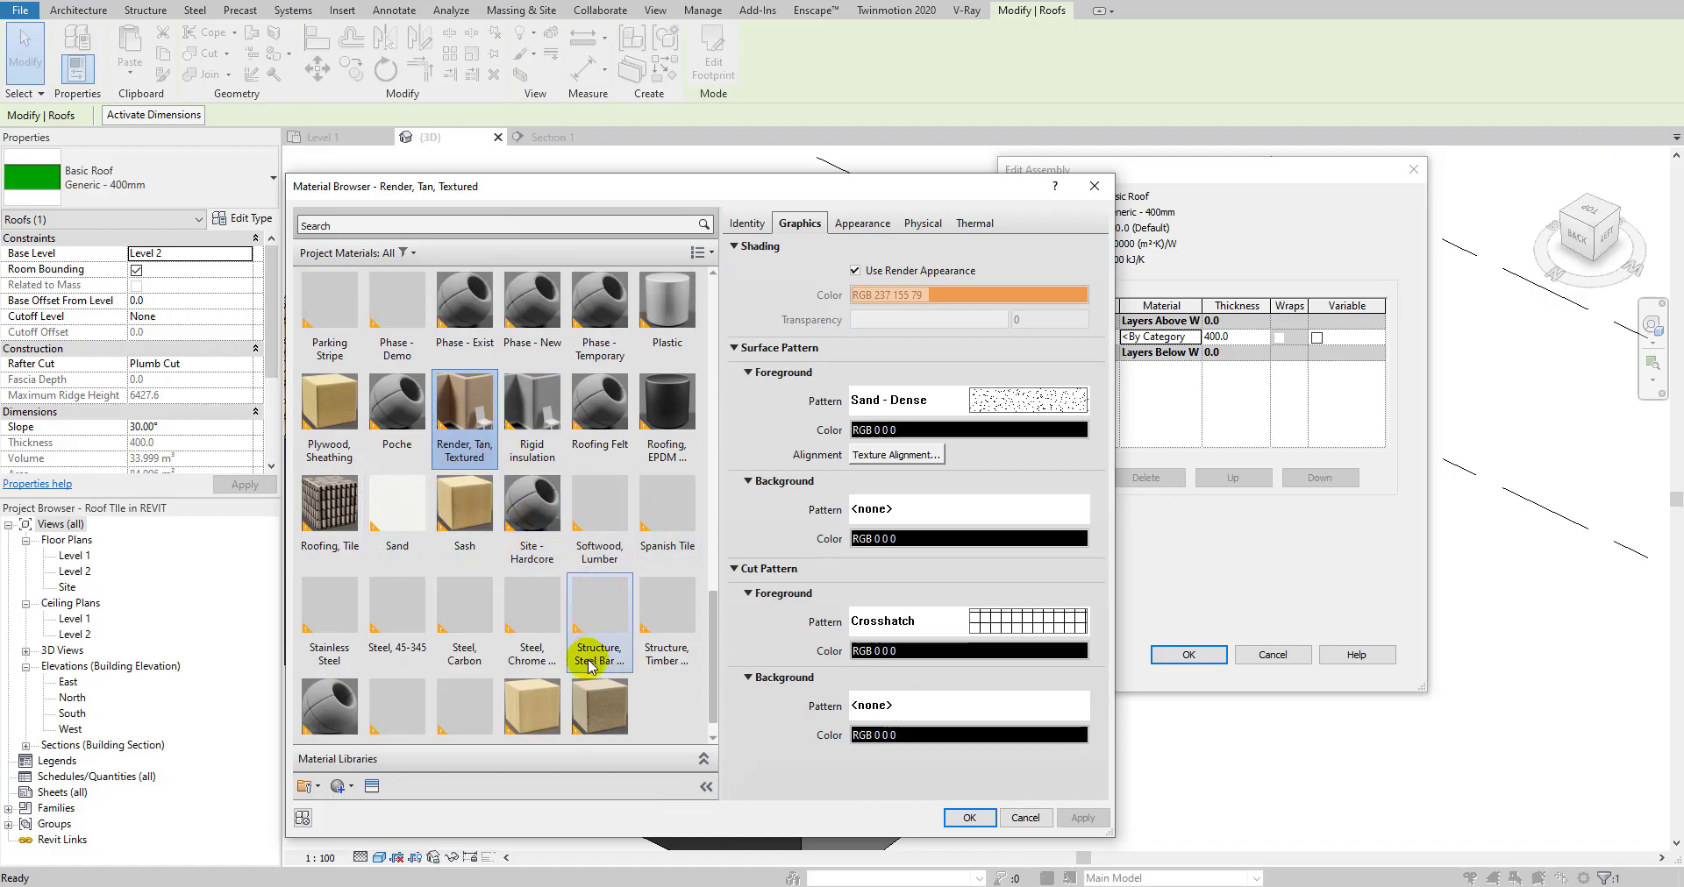
{"action": "left_click", "coordinate": [590, 697]}
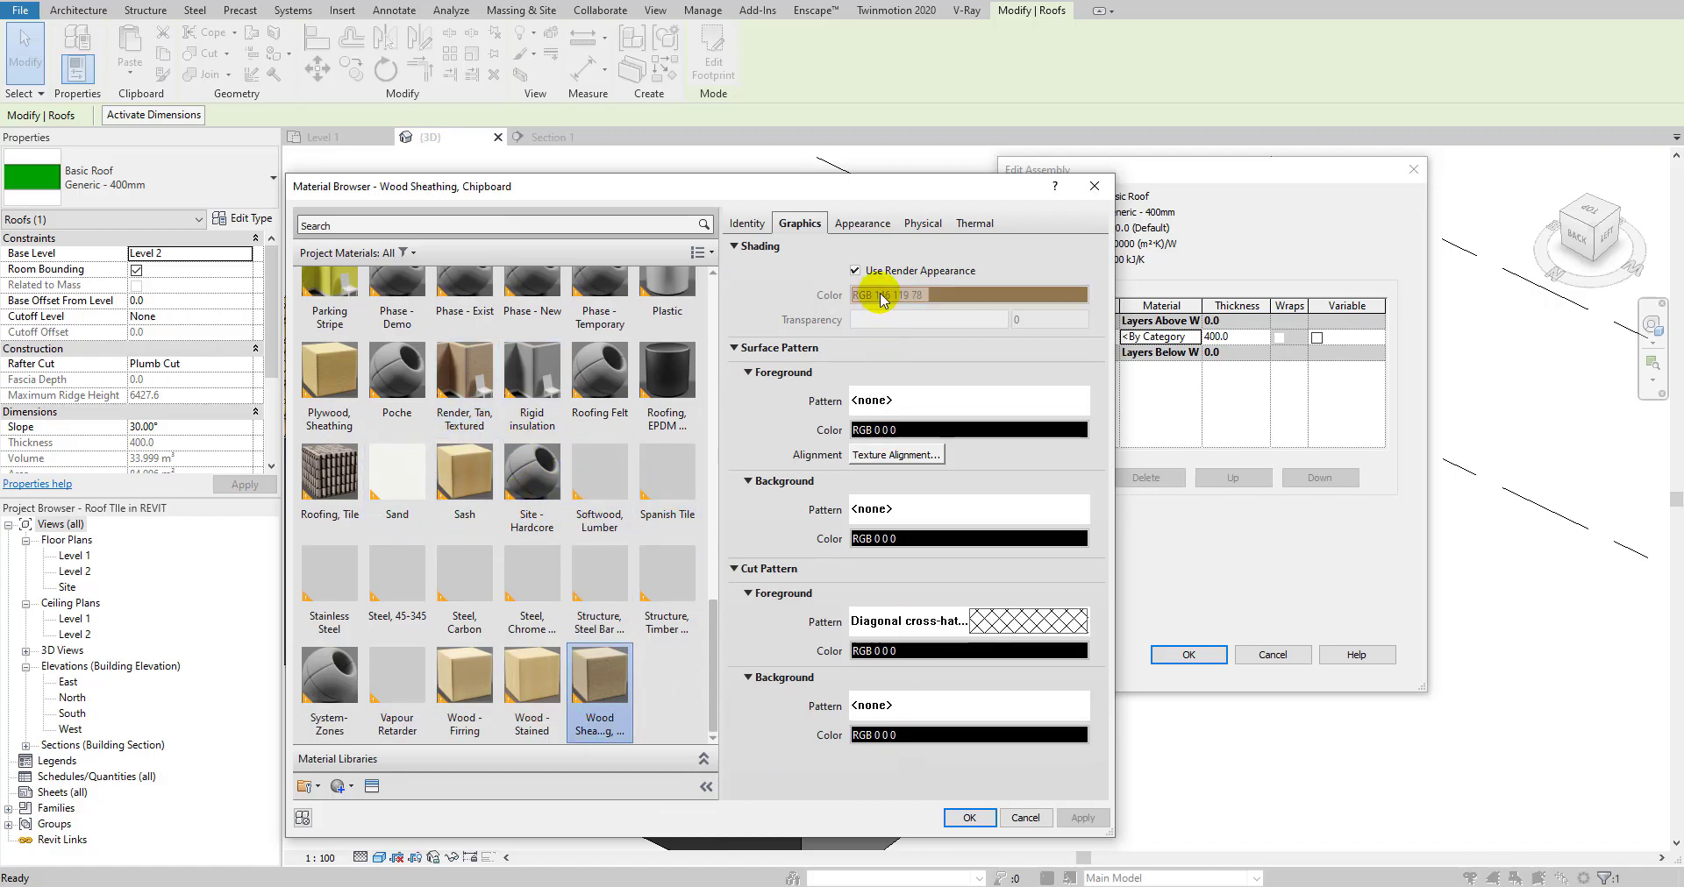
{"action": "left_click", "coordinate": [964, 815]}
{"action": "left_click", "coordinate": [1189, 656]}
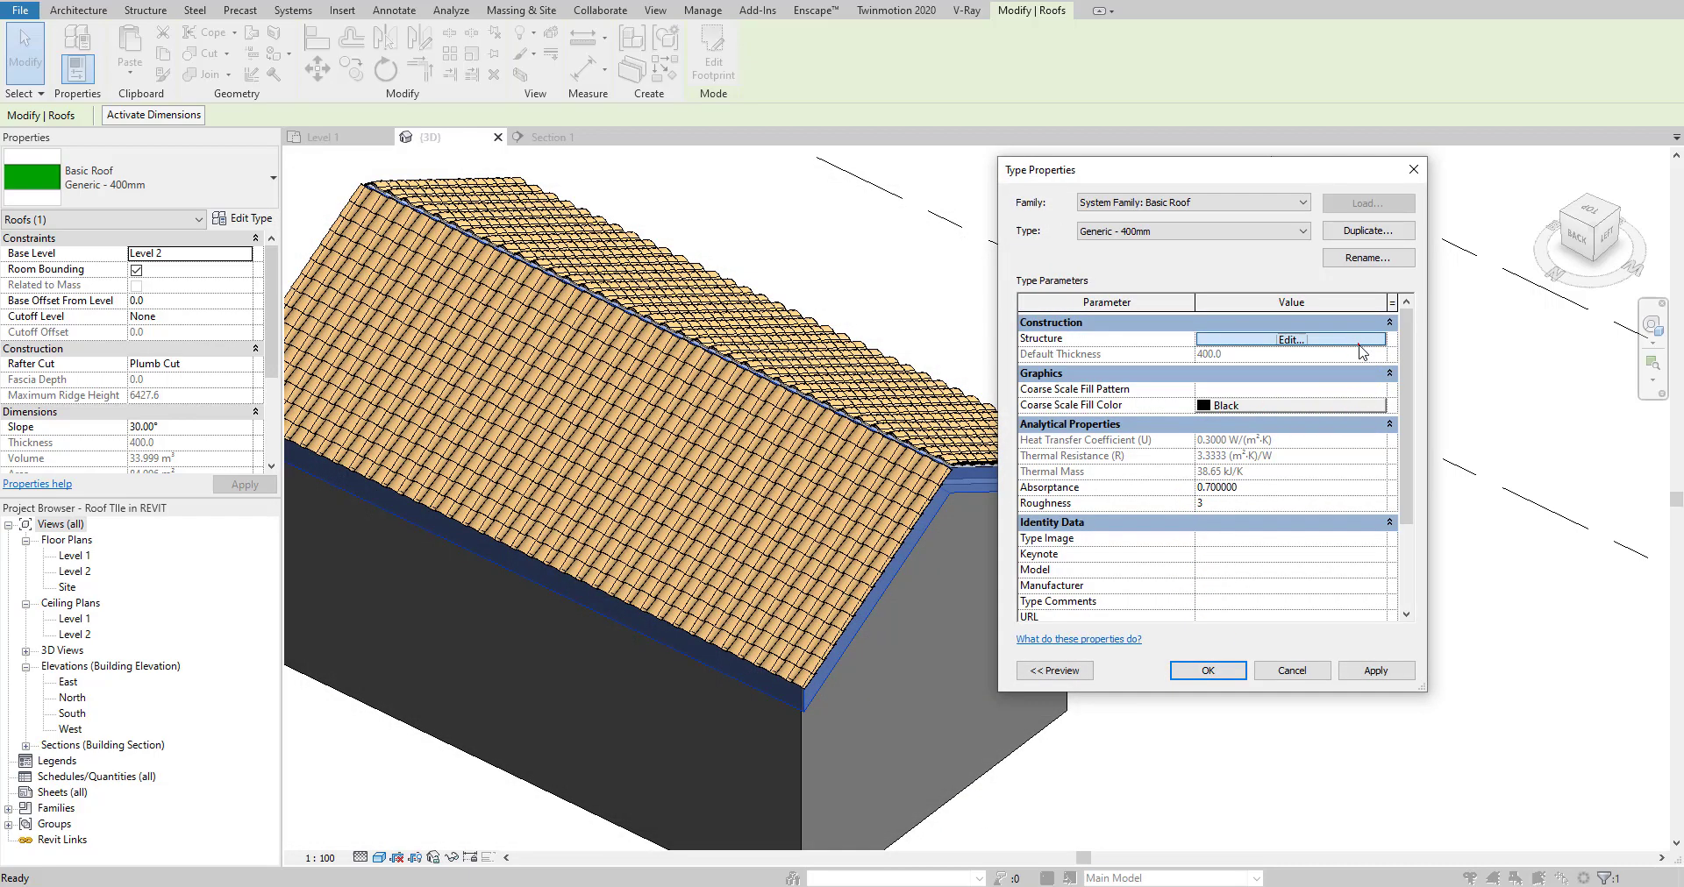
- Change the structure layer to Plywood, Sheathing and apply the roof type settings
{"action": "left_click", "coordinate": [1358, 343]}
{"action": "left_click", "coordinate": [1199, 338]}
{"action": "left_click", "coordinate": [1196, 337]}
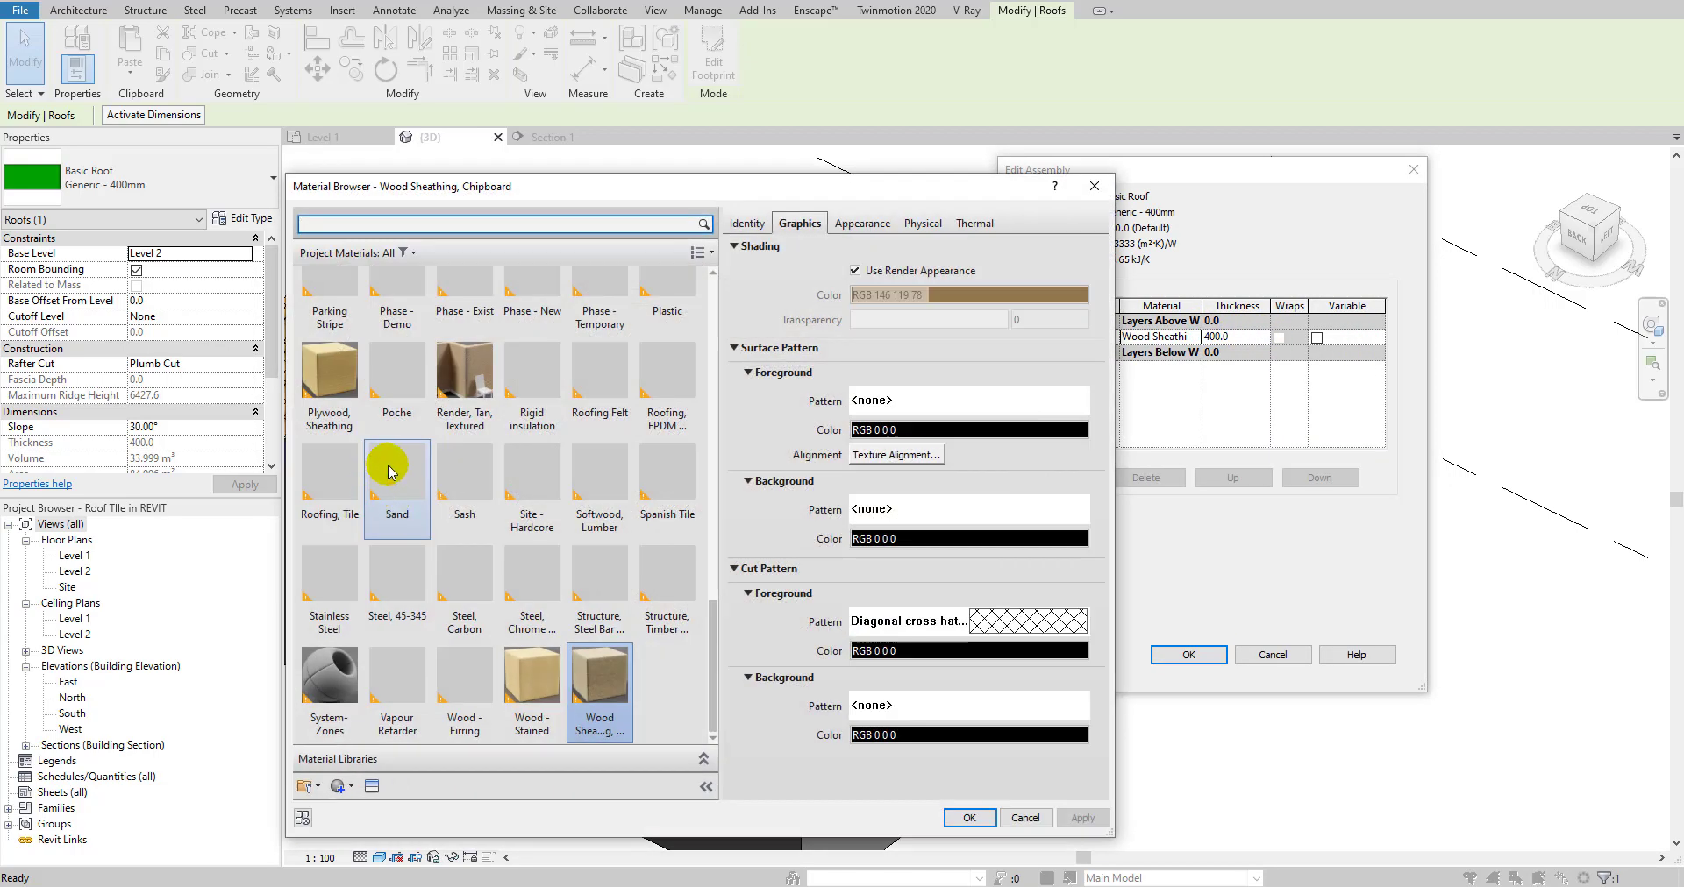
{"action": "scroll", "coordinate": [456, 526], "scroll_direction": "up", "scroll_amount": 3}
{"action": "left_click", "coordinate": [330, 684]}
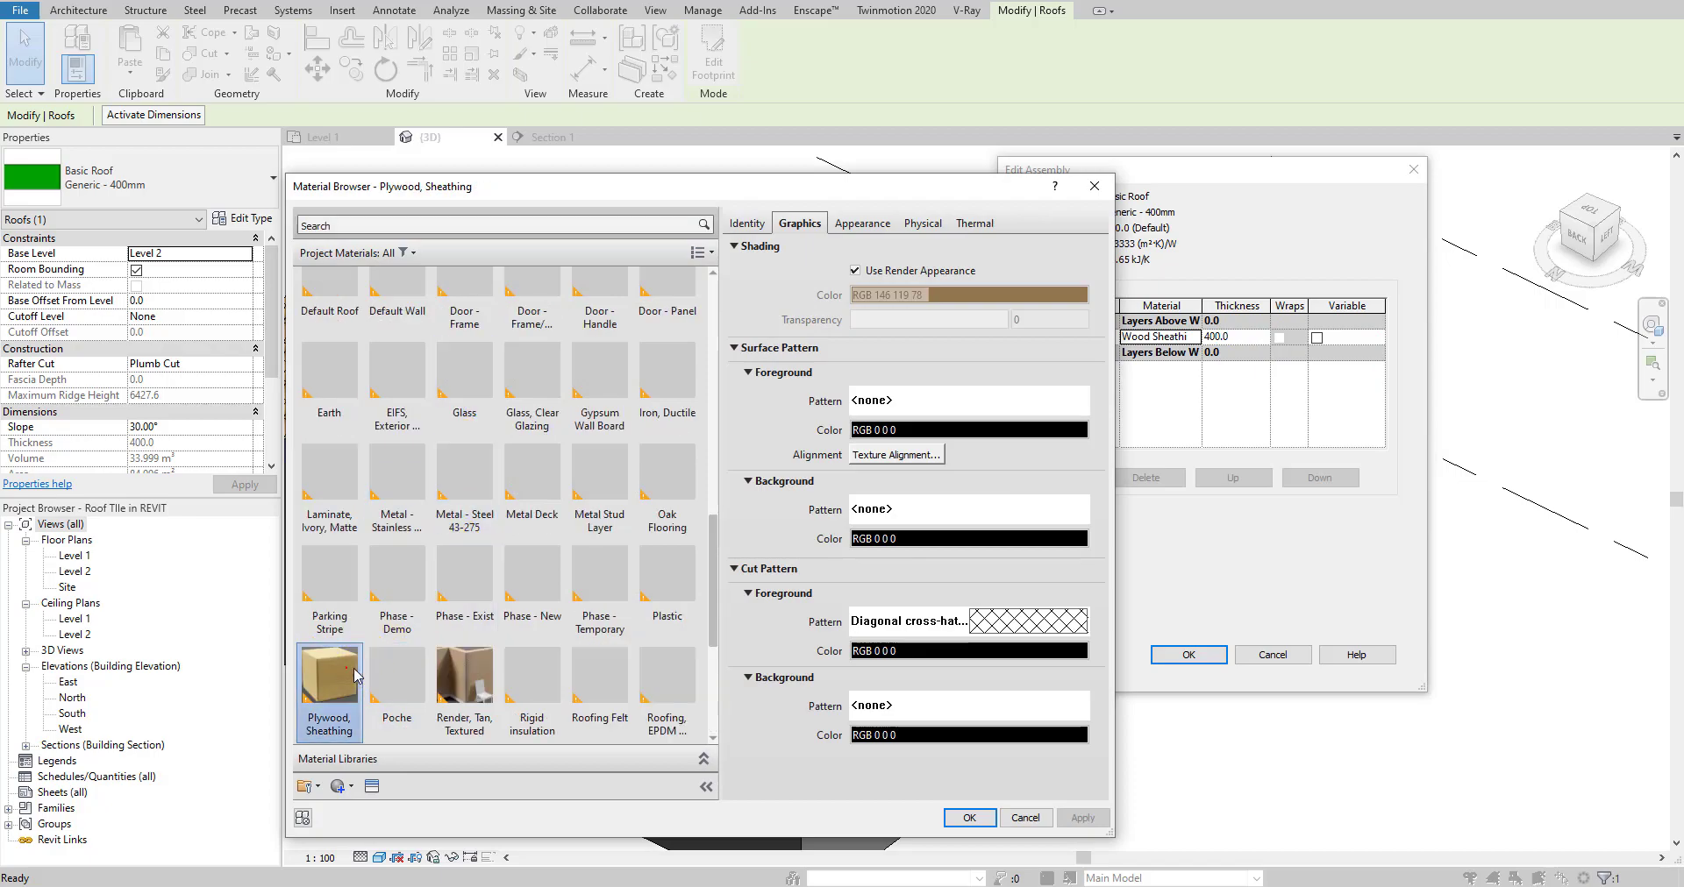
{"action": "left_click", "coordinate": [969, 818]}
{"action": "left_click", "coordinate": [1216, 658]}
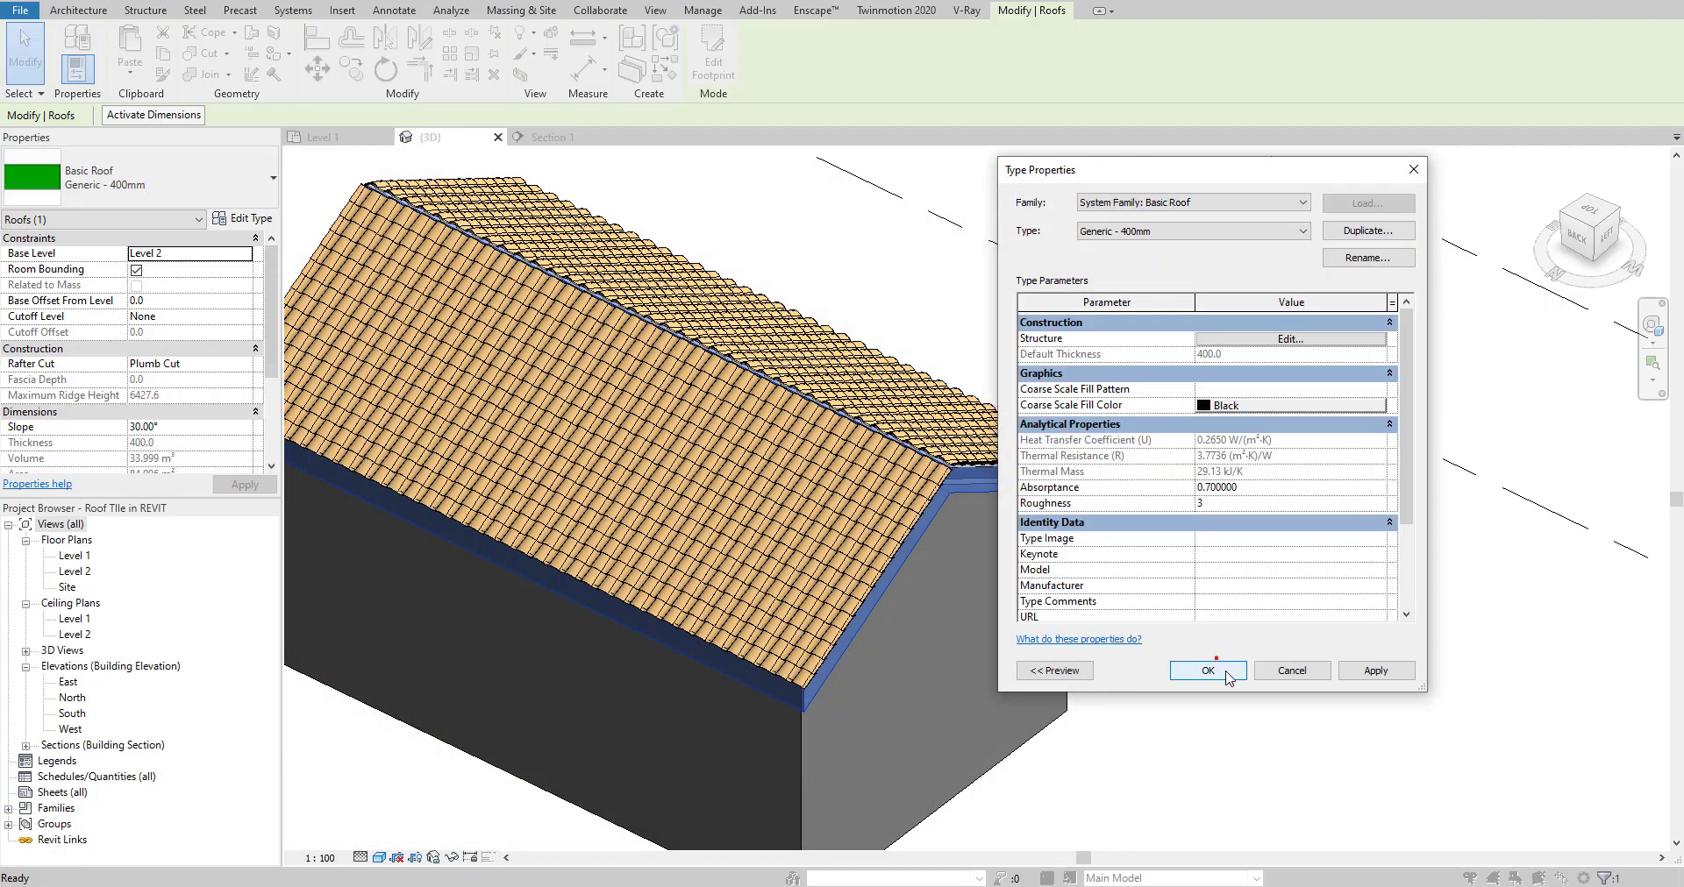
{"action": "left_click", "coordinate": [1210, 671]}
{"action": "left_click", "coordinate": [1120, 560]}
{"action": "scroll", "coordinate": [1131, 459], "scroll_direction": "down", "scroll_amount": 4}
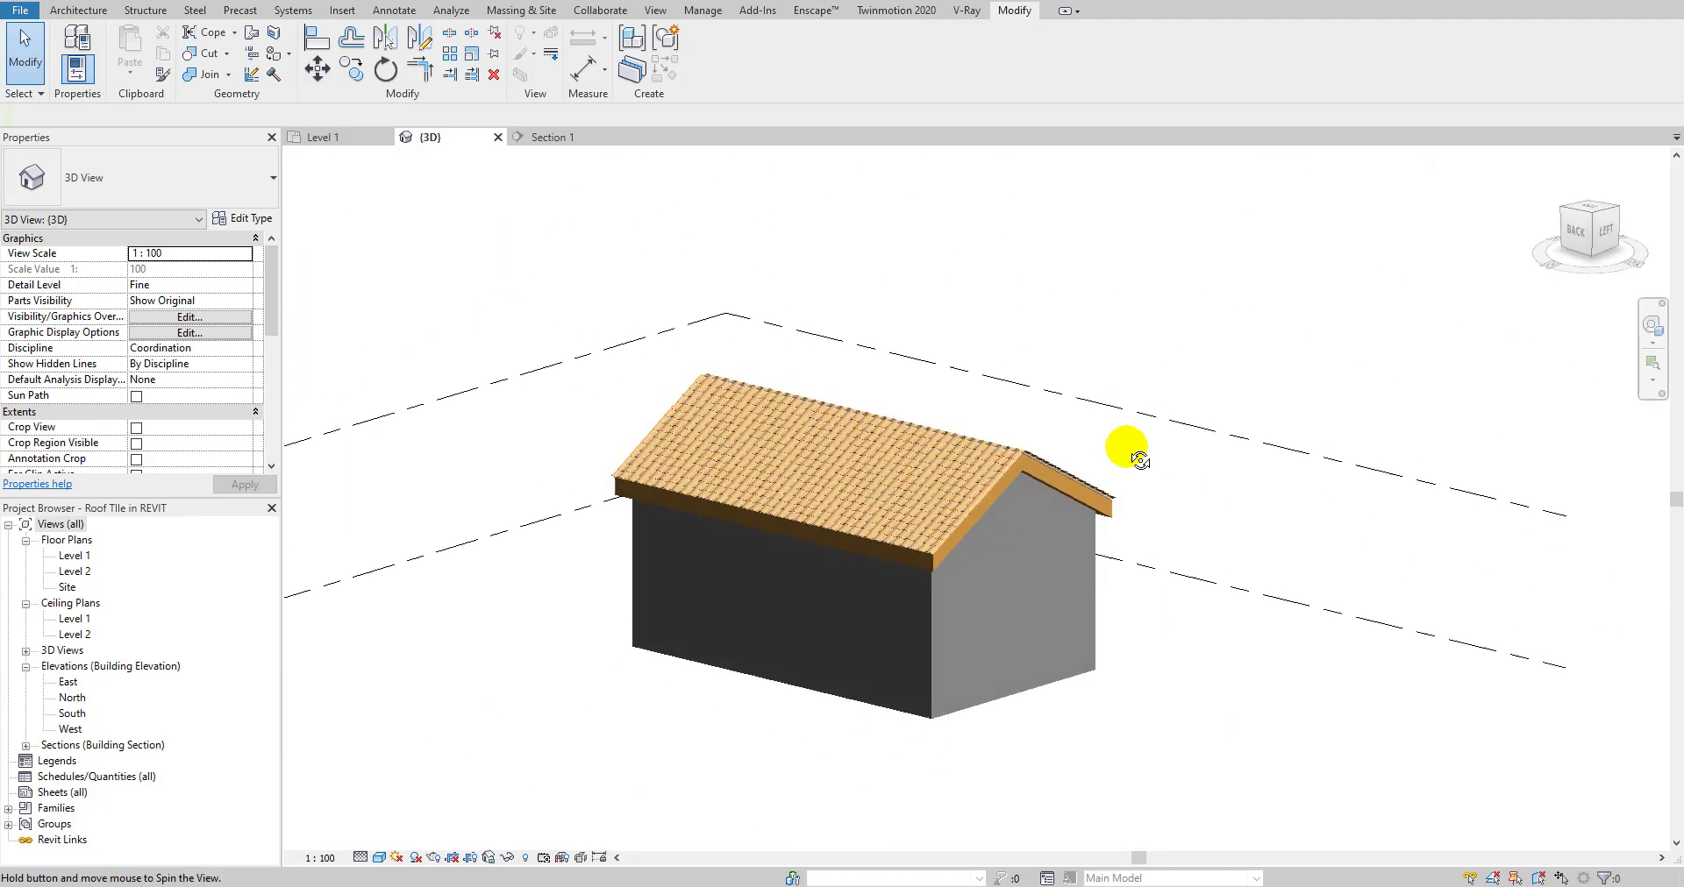
- Zoom, pan and orbit around the eave and gable end to inspect the tiled roof
{"action": "scroll", "coordinate": [1018, 443], "scroll_direction": "up", "scroll_amount": 6}
{"action": "middle_click_drag", "start_coordinate": [879, 391], "coordinate": [652, 614]}
{"action": "scroll", "coordinate": [798, 434], "scroll_direction": "down", "scroll_amount": 5}
{"action": "middle_click_drag", "start_coordinate": [416, 493], "coordinate": [676, 680], "text": "shift"}
{"action": "scroll", "coordinate": [619, 657], "scroll_direction": "up", "scroll_amount": 4}
{"action": "scroll", "coordinate": [619, 655], "scroll_direction": "down", "scroll_amount": 1}
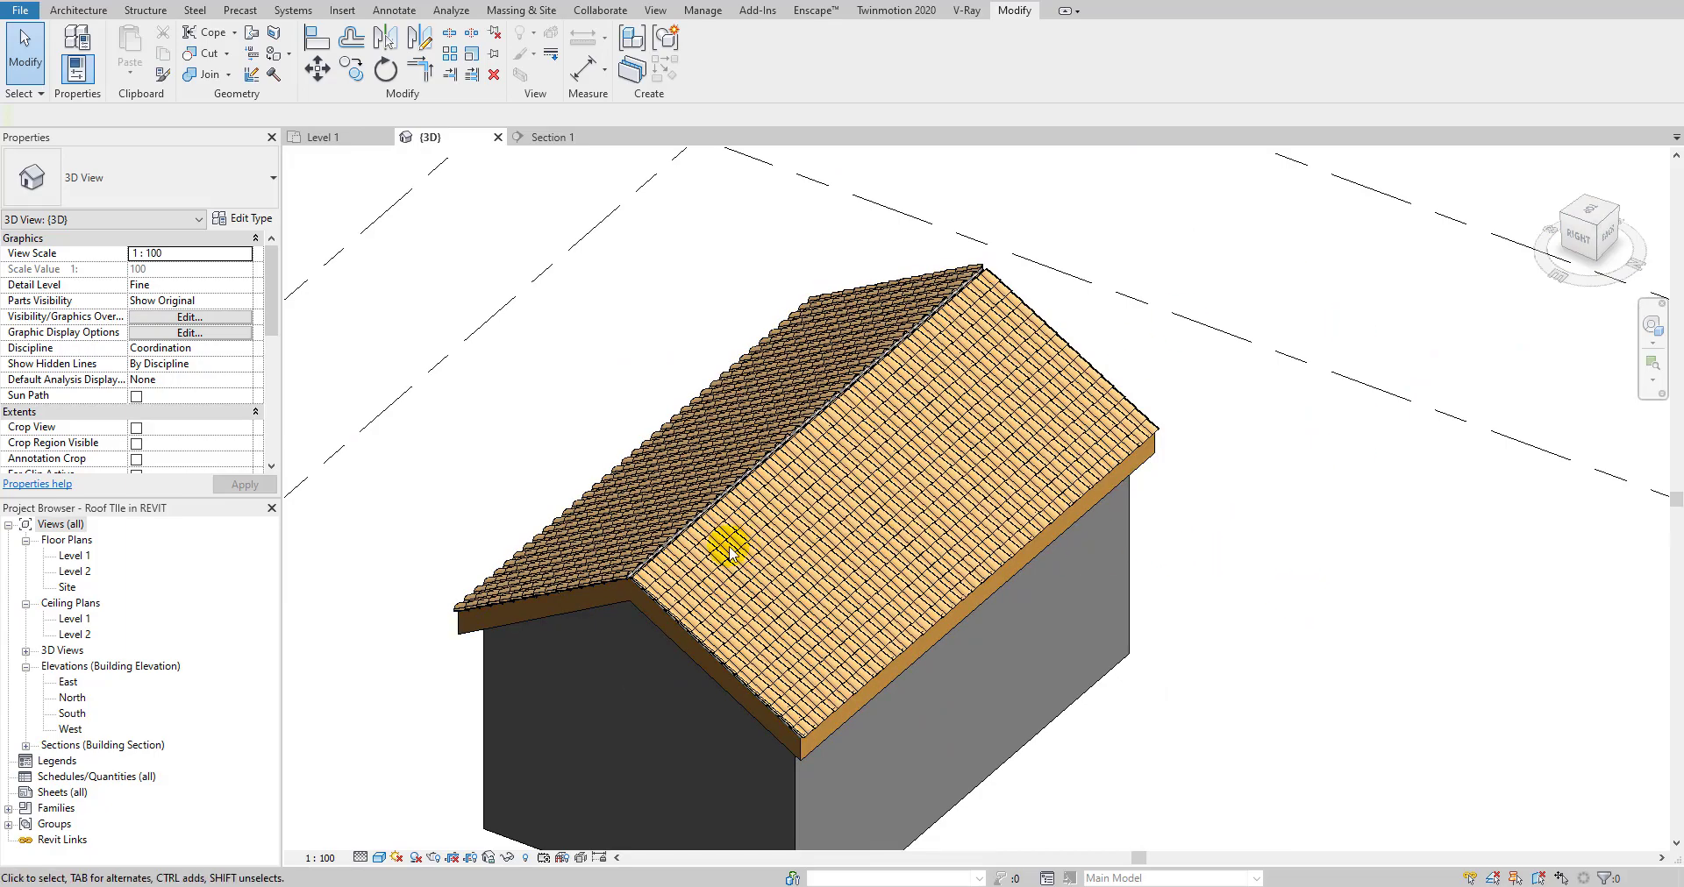
{"action": "scroll", "coordinate": [473, 596], "scroll_direction": "up", "scroll_amount": 3}
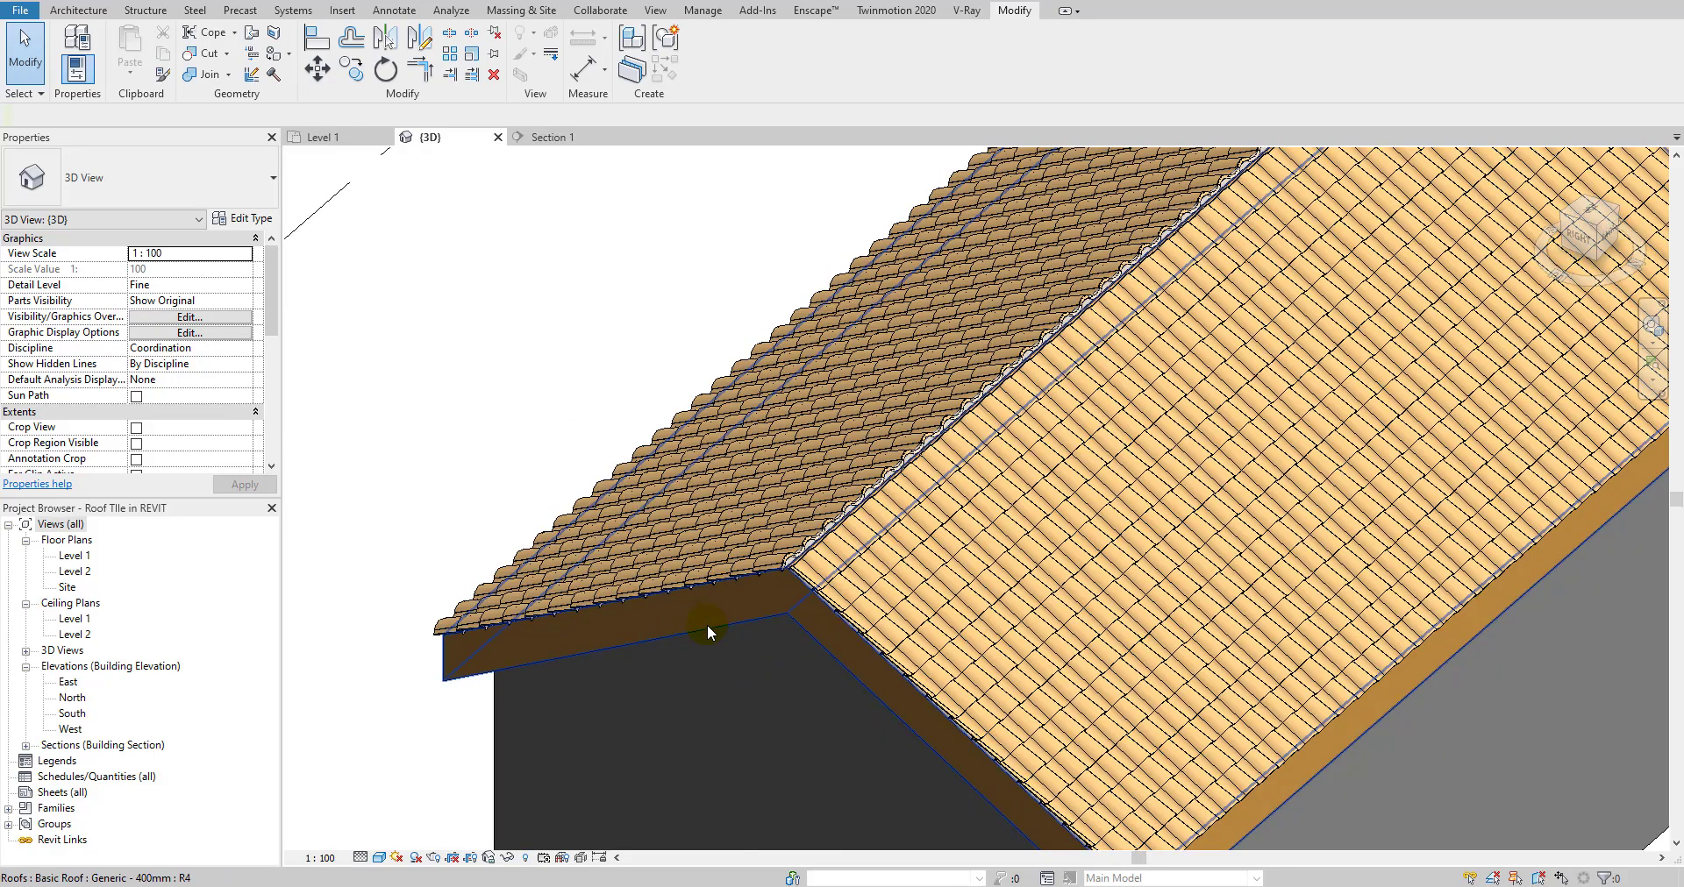
{"action": "scroll", "coordinate": [708, 623], "scroll_direction": "down", "scroll_amount": 3}
{"action": "scroll", "coordinate": [672, 628], "scroll_direction": "up", "scroll_amount": 3}
{"action": "scroll", "coordinate": [672, 628], "scroll_direction": "down", "scroll_amount": 4}
{"action": "scroll", "coordinate": [881, 476], "scroll_direction": "up", "scroll_amount": 3}
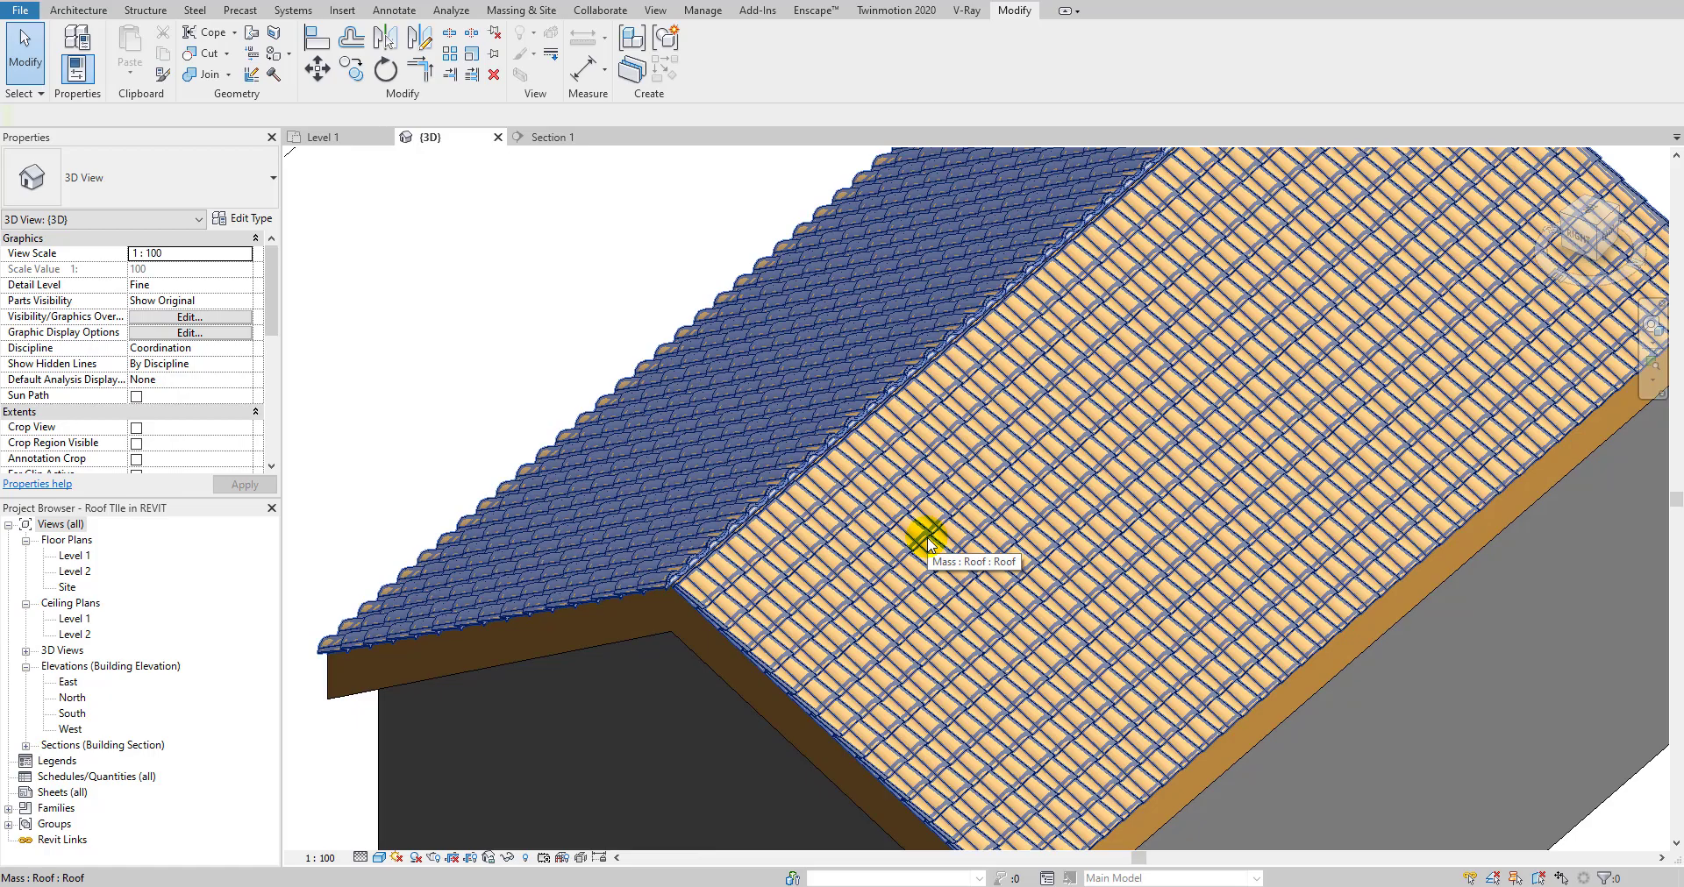
- Switch to the Massing & Site tab and orbit lower toward the gable end
{"action": "left_click", "coordinate": [522, 11]}
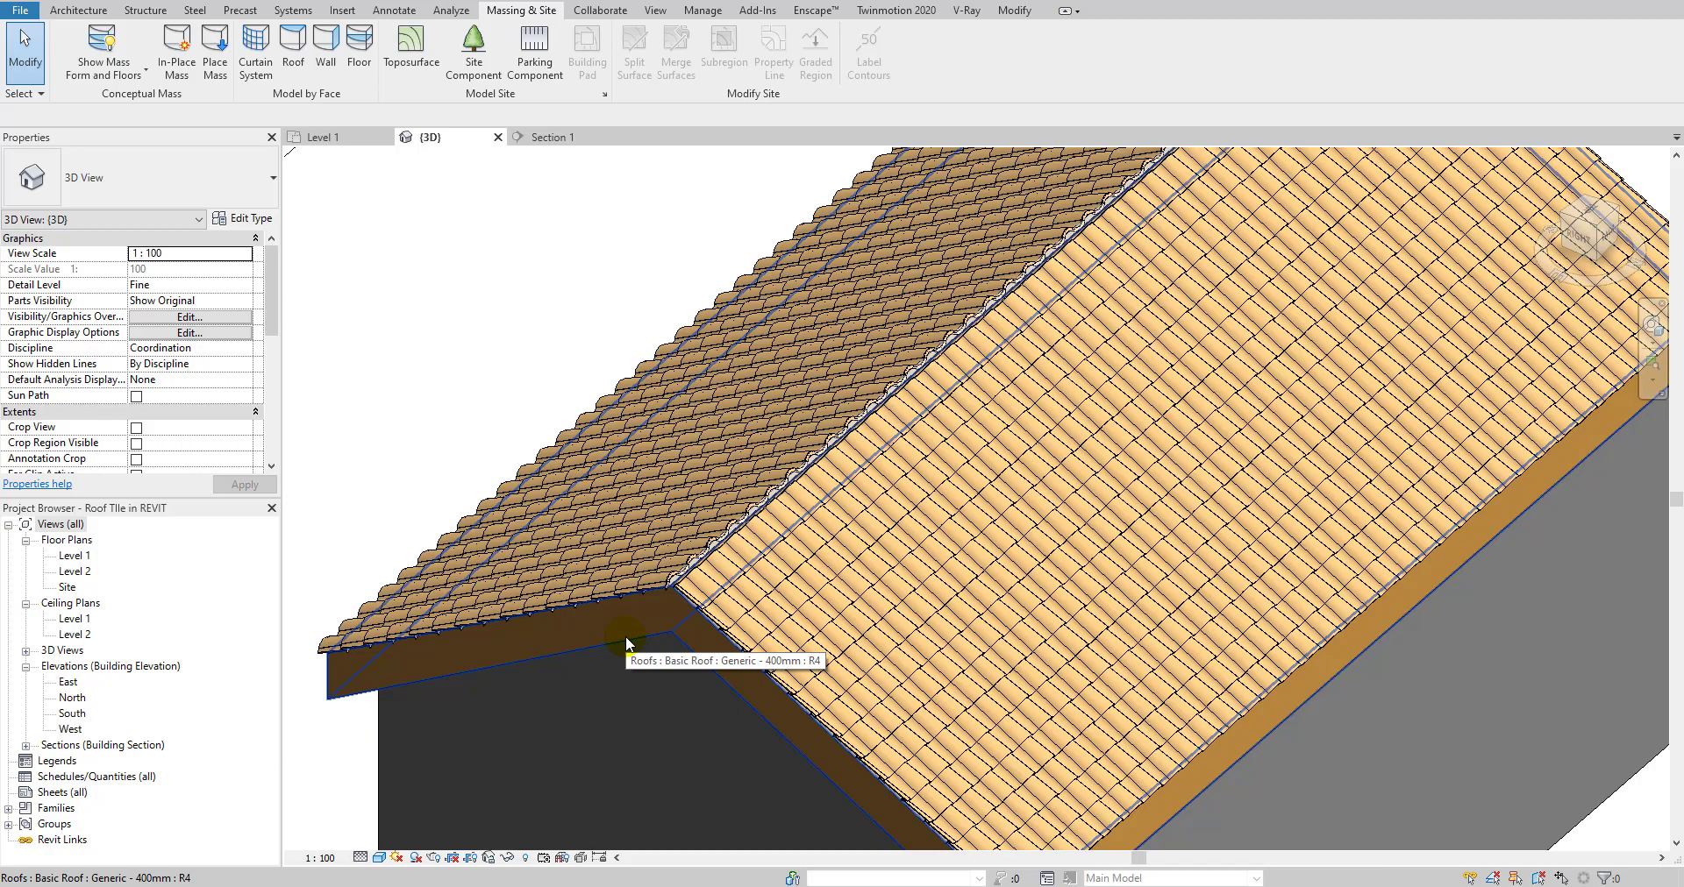
{"action": "scroll", "coordinate": [626, 644], "scroll_direction": "down", "scroll_amount": 5}
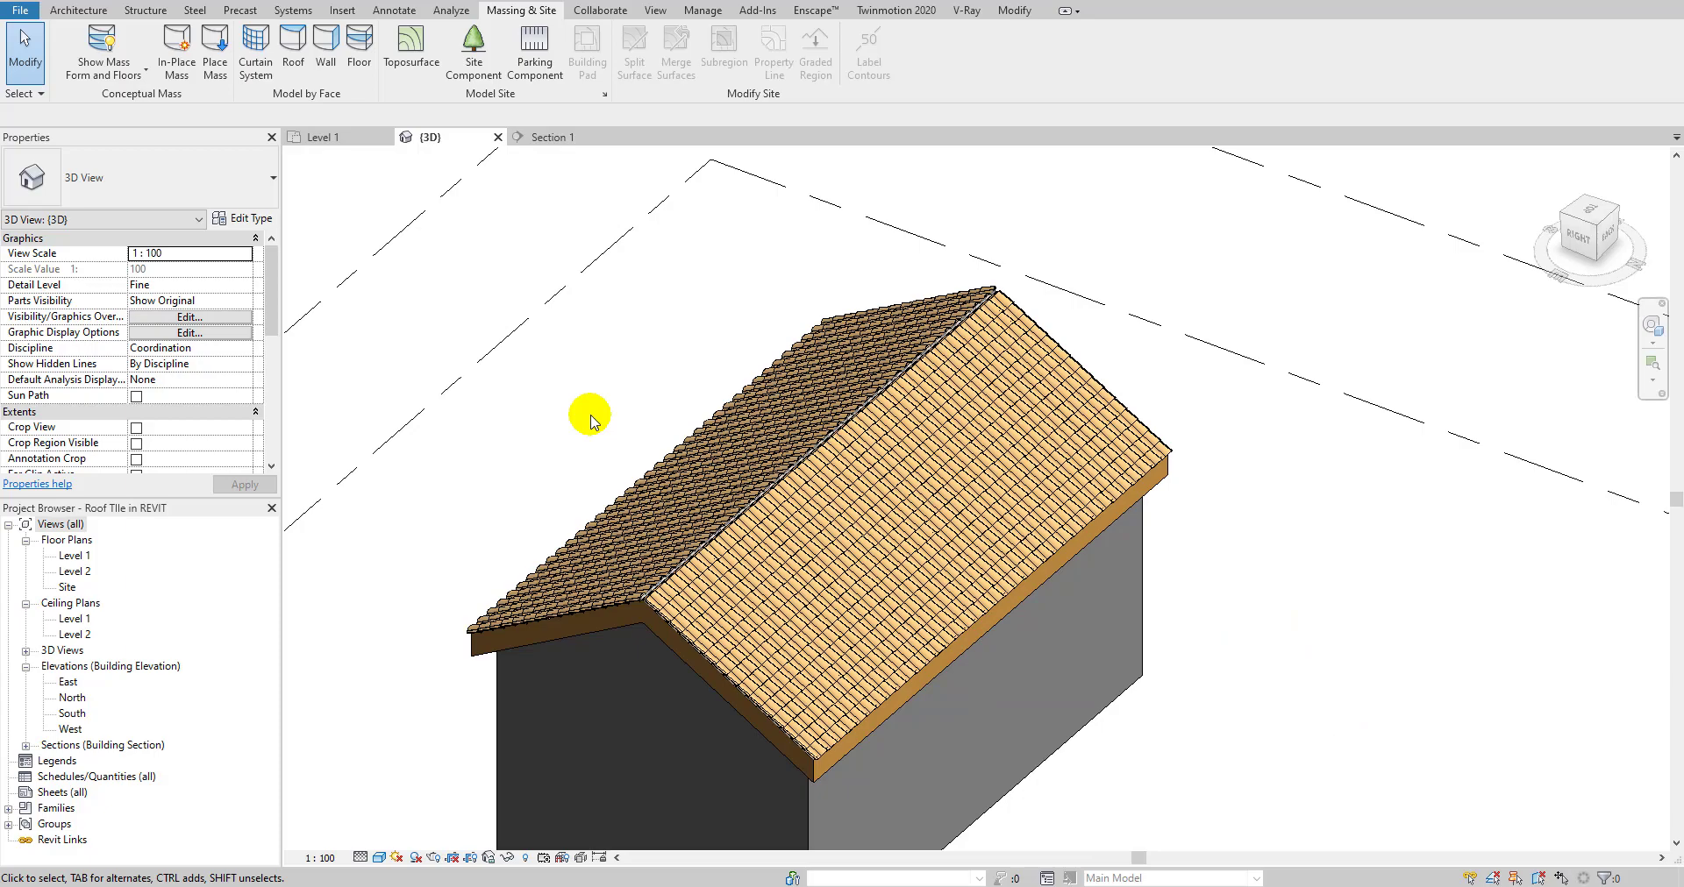
{"action": "middle_click_drag", "start_coordinate": [579, 421], "coordinate": [988, 683], "text": "shift"}
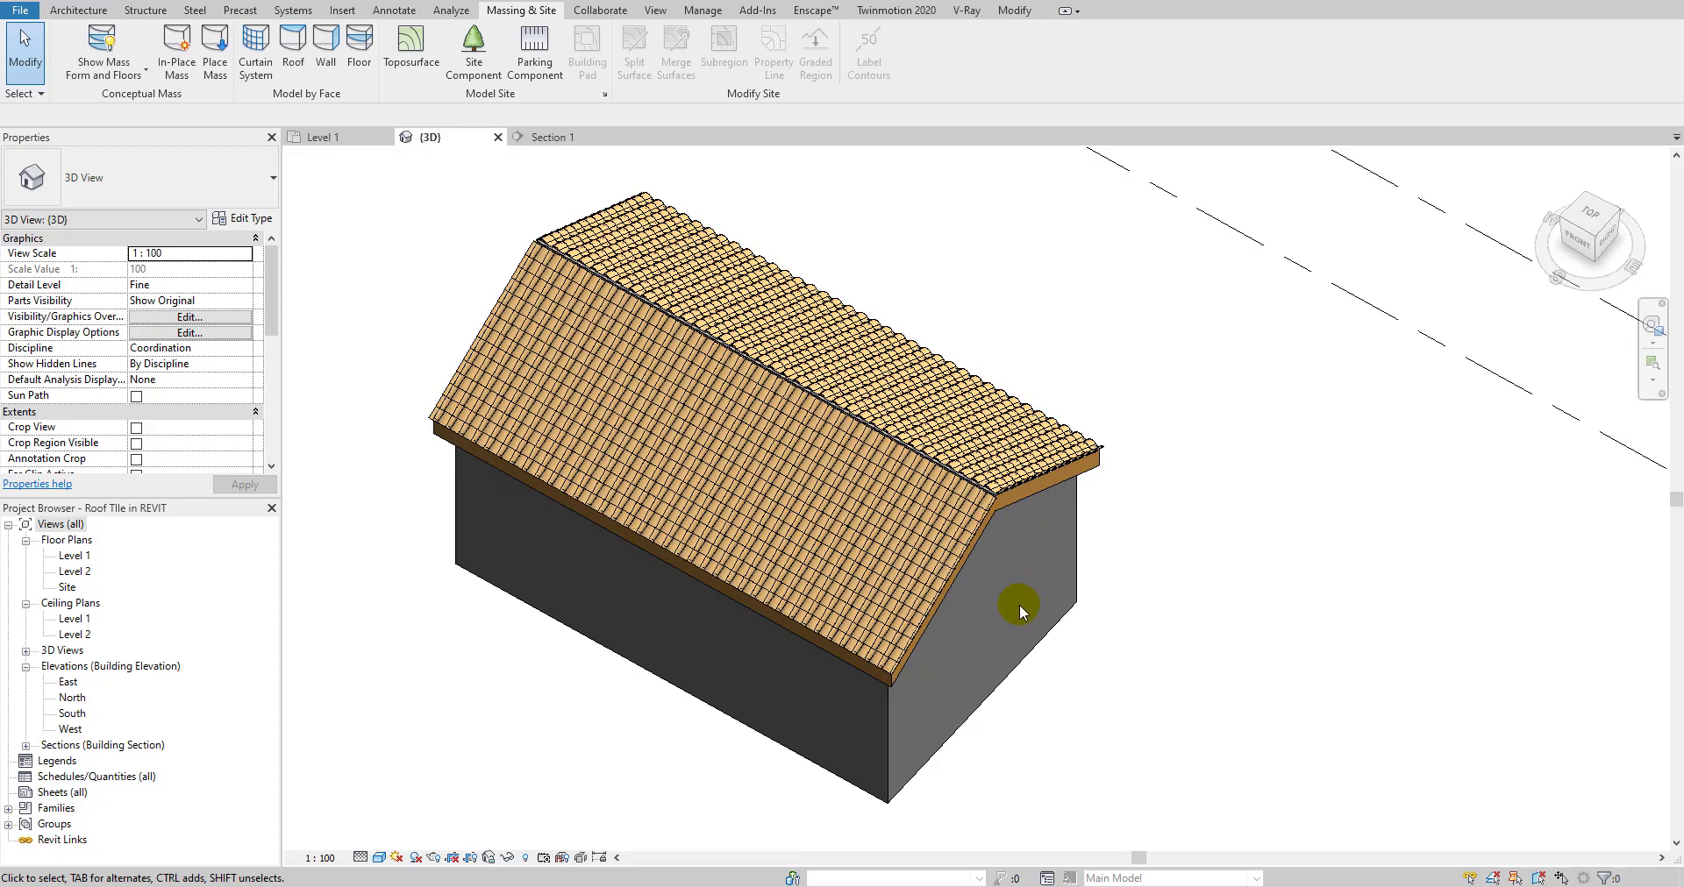
{"action": "middle_click_drag", "start_coordinate": [1019, 605], "coordinate": [936, 500], "text": "shift"}
{"action": "scroll", "coordinate": [956, 528], "scroll_direction": "up", "scroll_amount": 3}
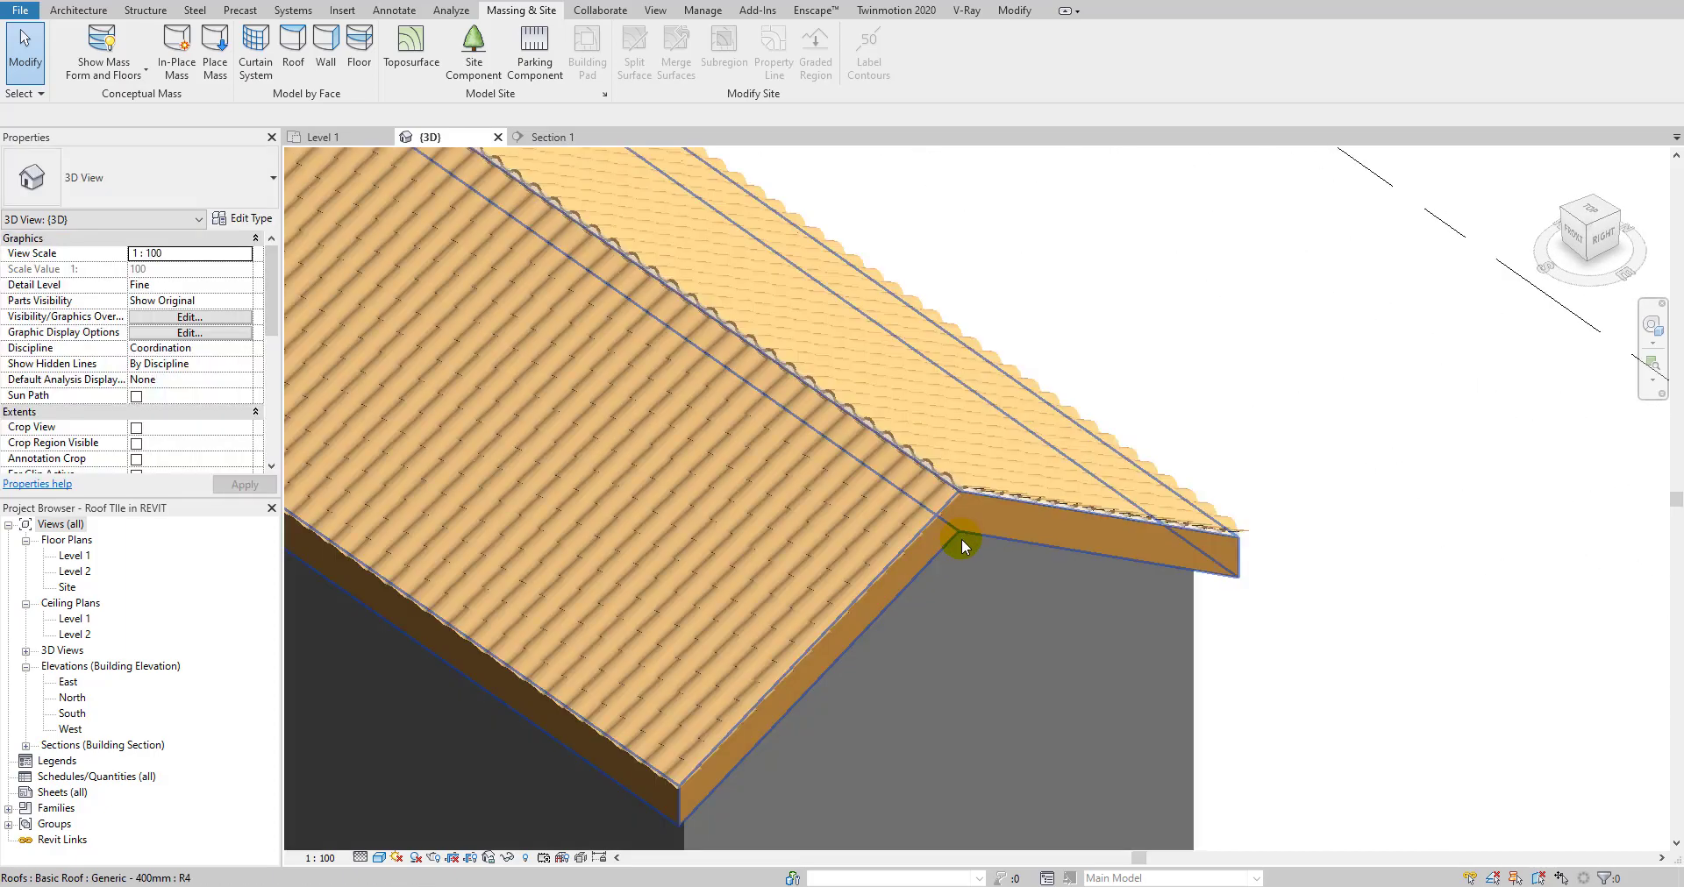